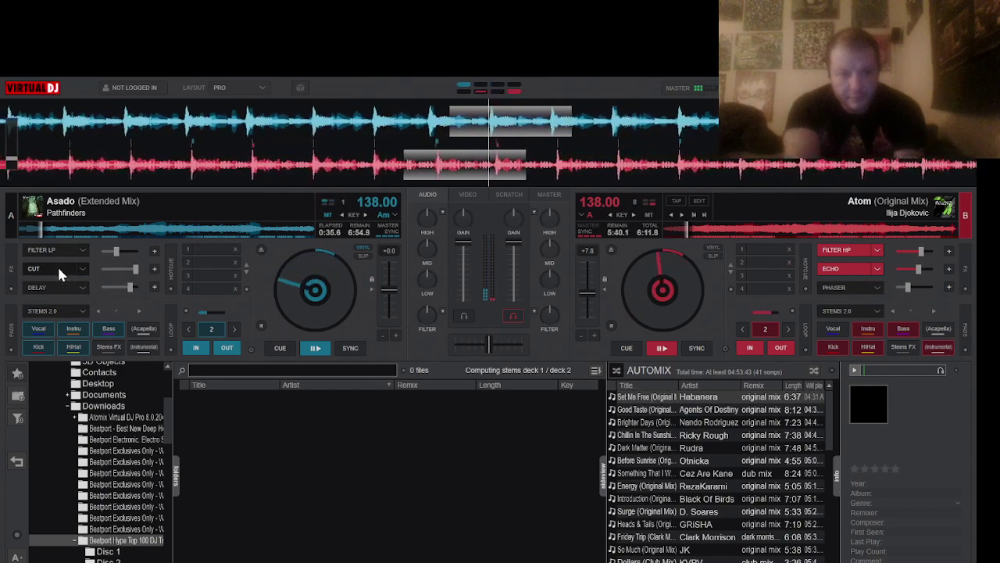
Toggle the Cut effect on deck A repeatedly, leaving it switched on
left_click(61, 272)
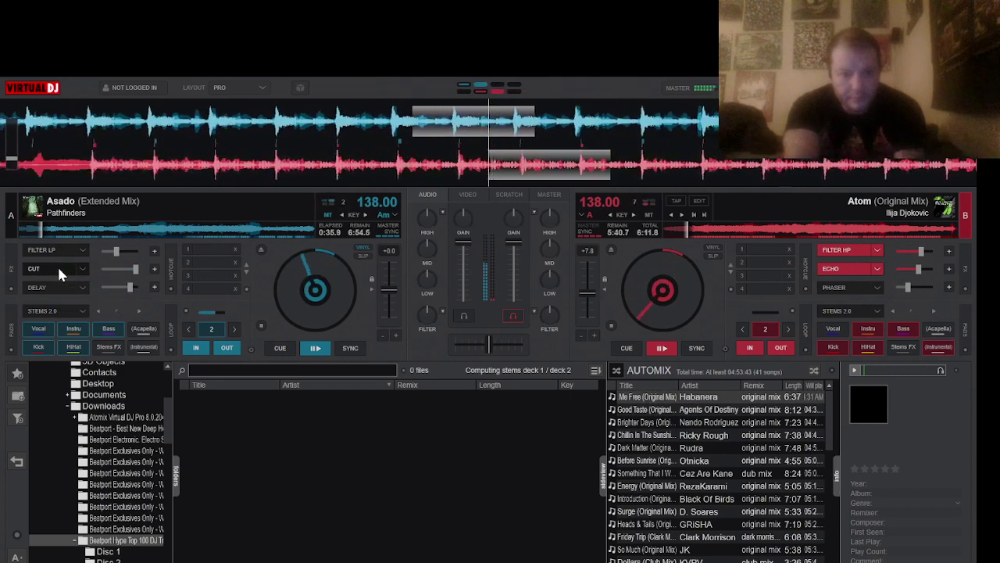
left_click(61, 272)
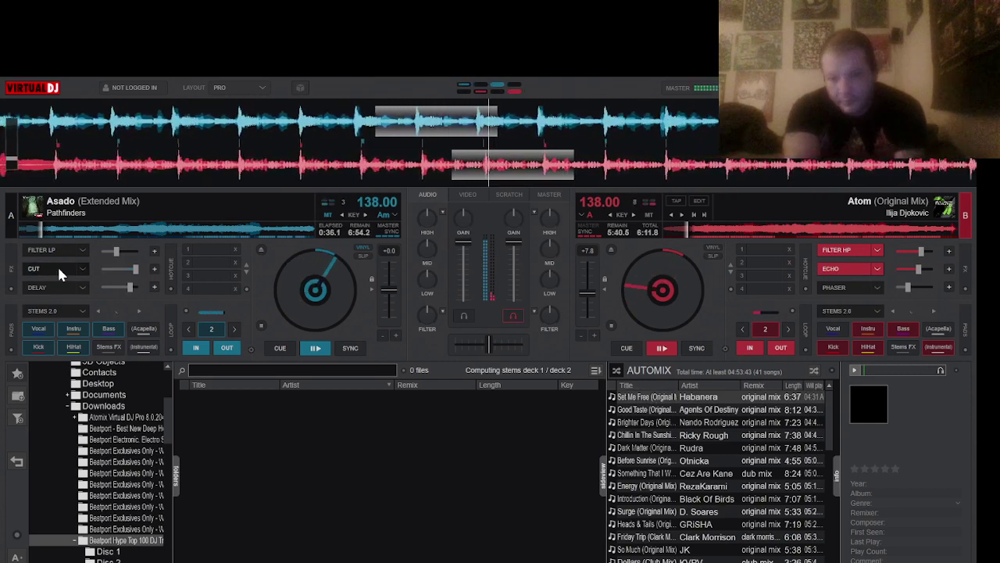
left_click(60, 271)
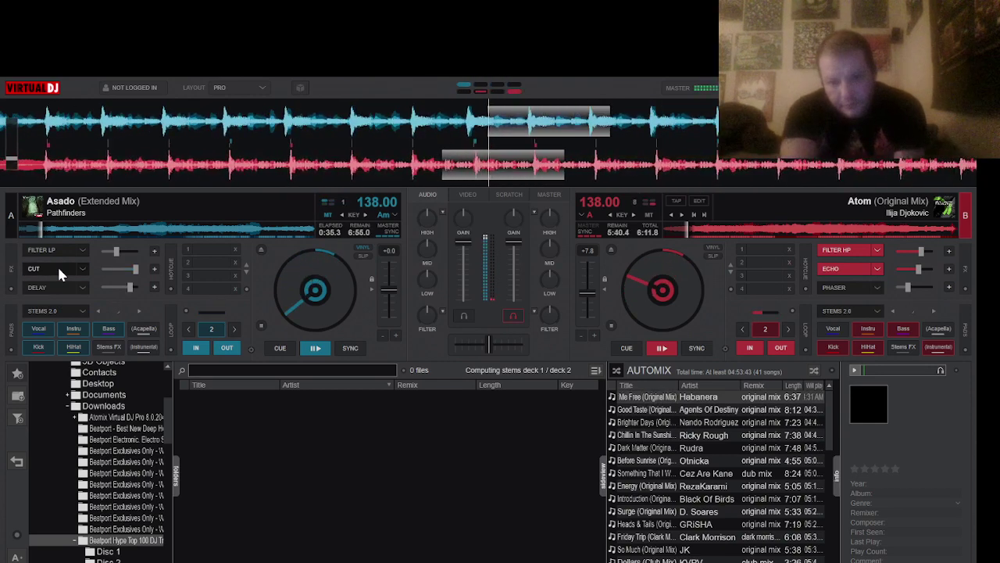
left_click(60, 270)
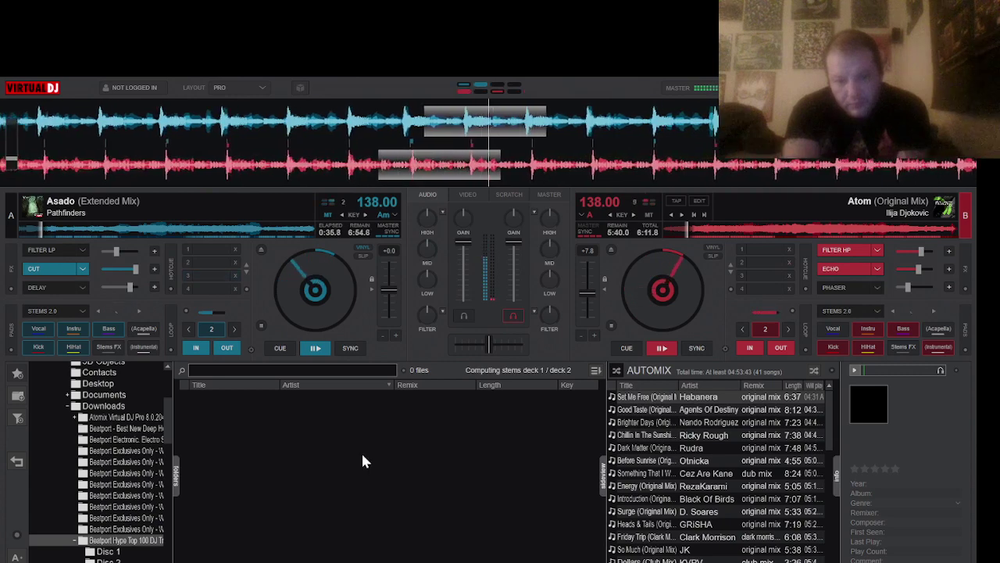
Turn off Filter HP and Echo on deck B, enable Phaser, and sync the deck
left_click(848, 247)
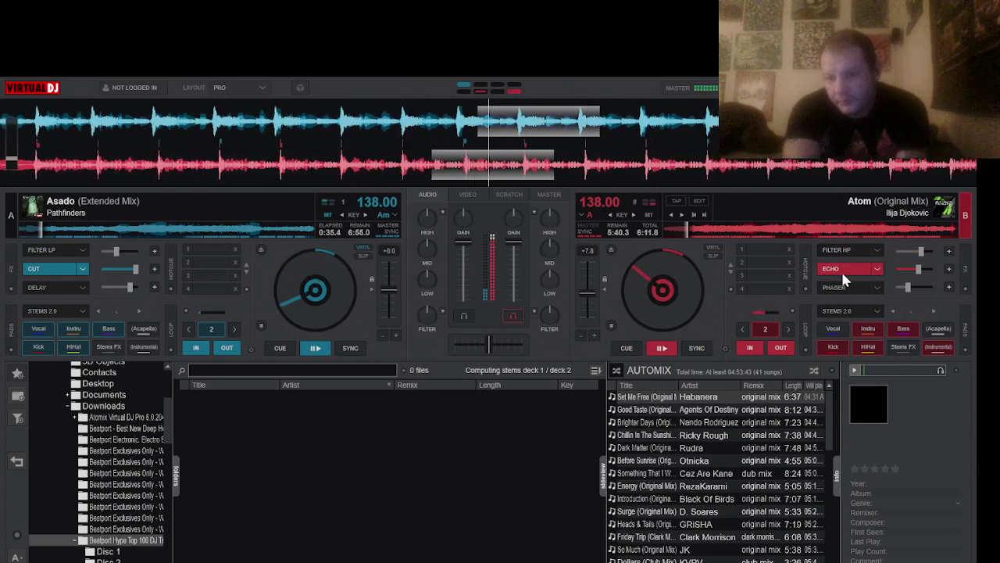
left_click(841, 269)
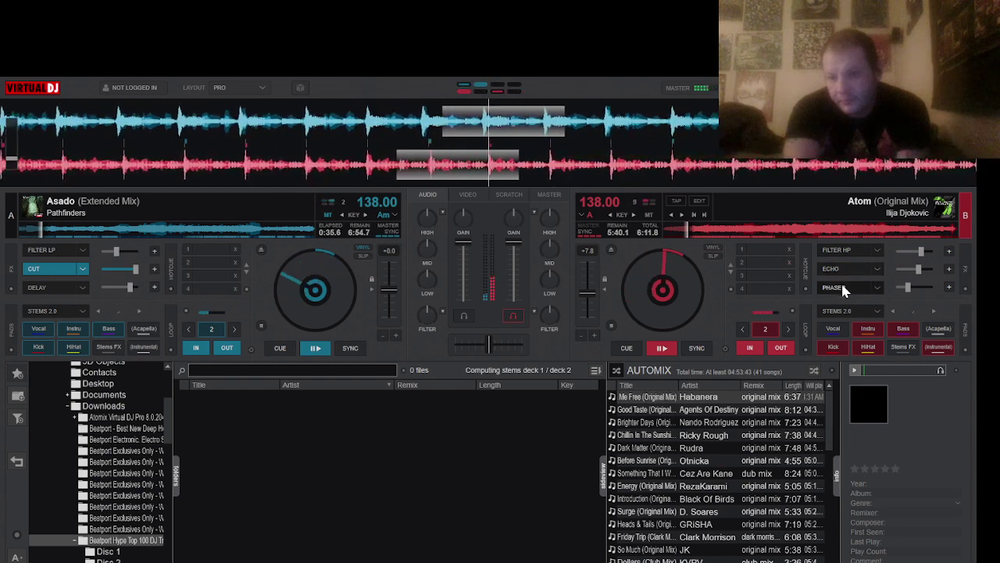
left_click(842, 287)
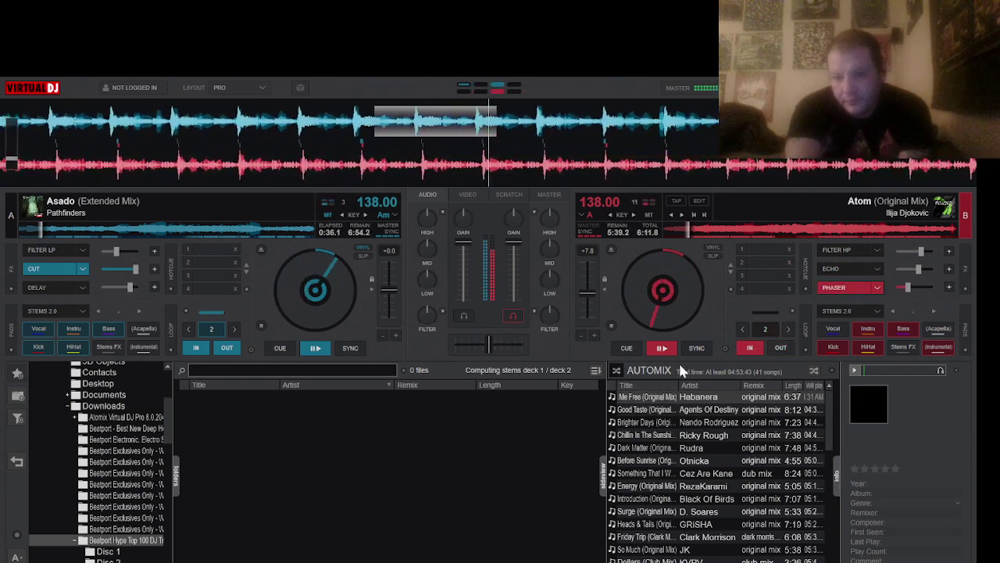
left_click(699, 349)
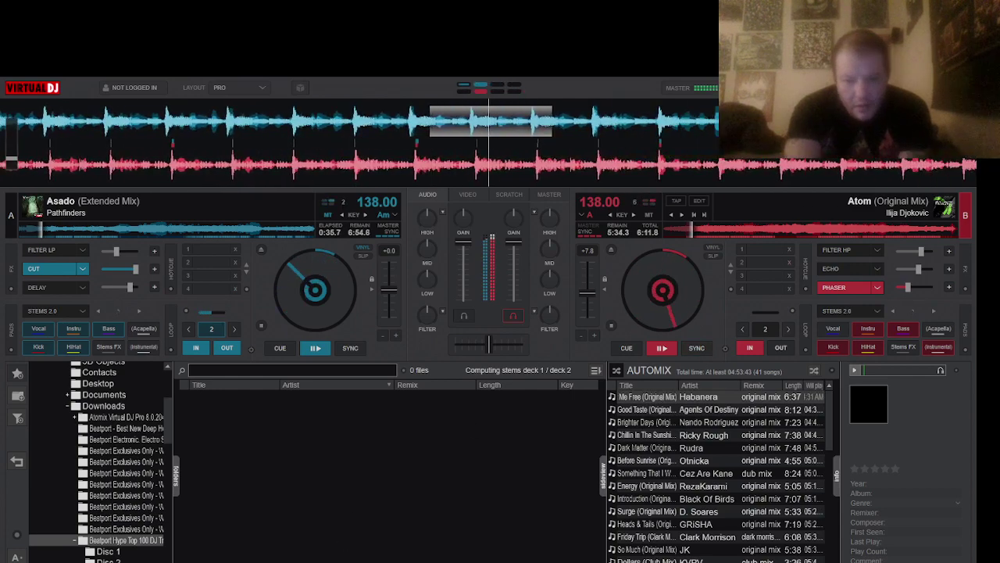
Switch to the Twitch browser window and post the own channel name followed by "live on twitch" in the stream chat
key("alt+Tab")
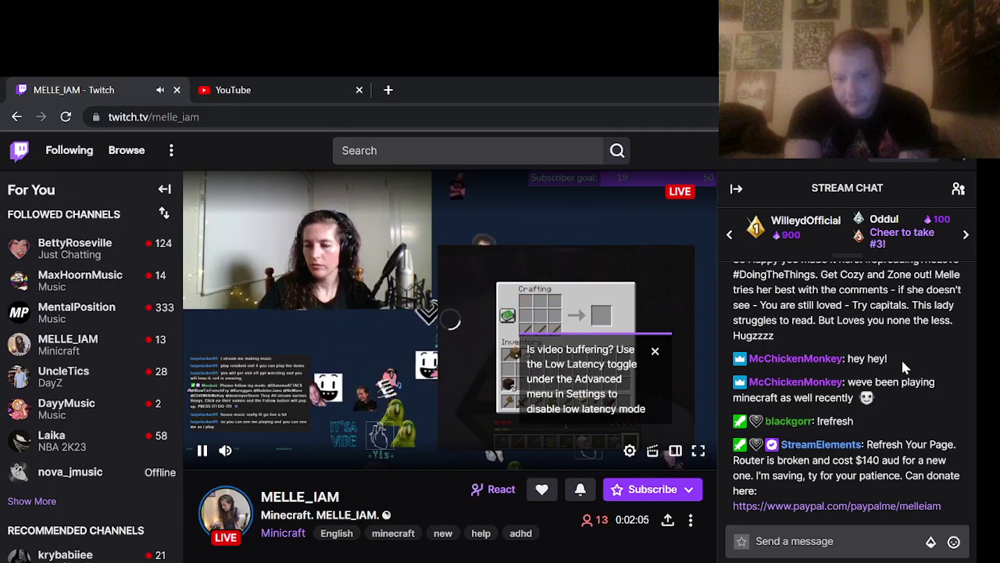
left_click(824, 541)
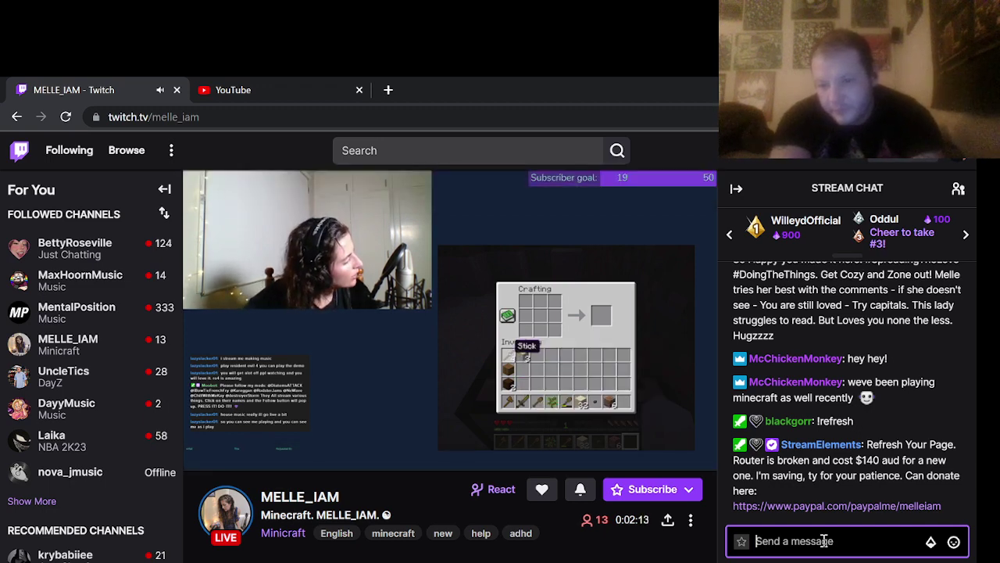
type("lazysladcker")
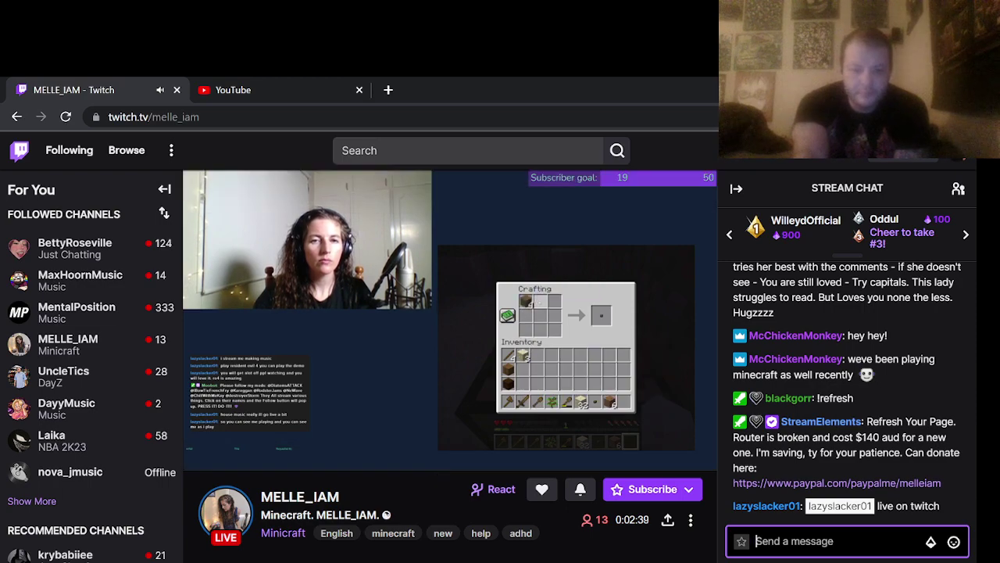
Switch back to VirtualDJ, load Sound Test by Red Axes from a Beatport Exclusives folder onto deck A, and play it synced to 138 BPM
key("alt+Tab")
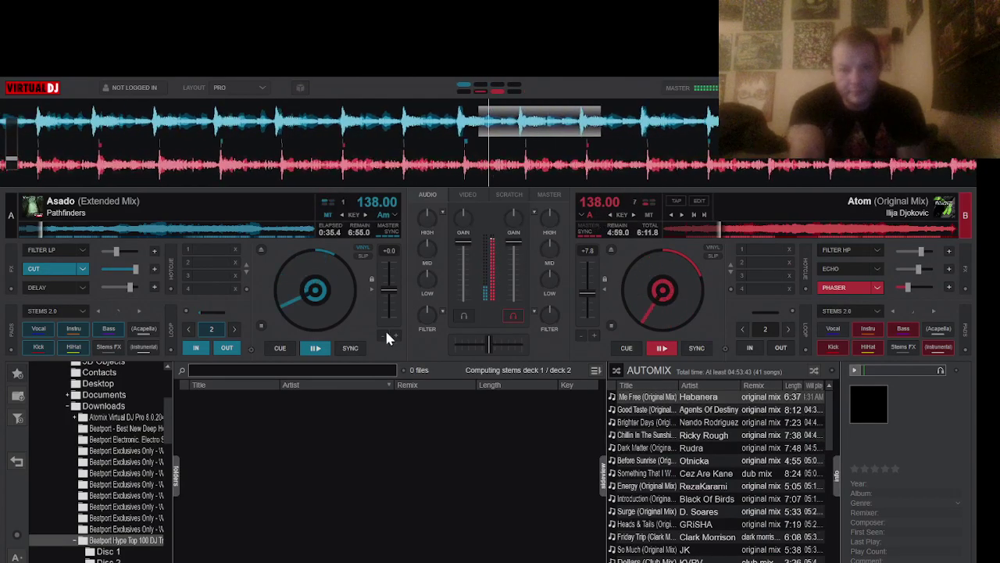
left_click(91, 497)
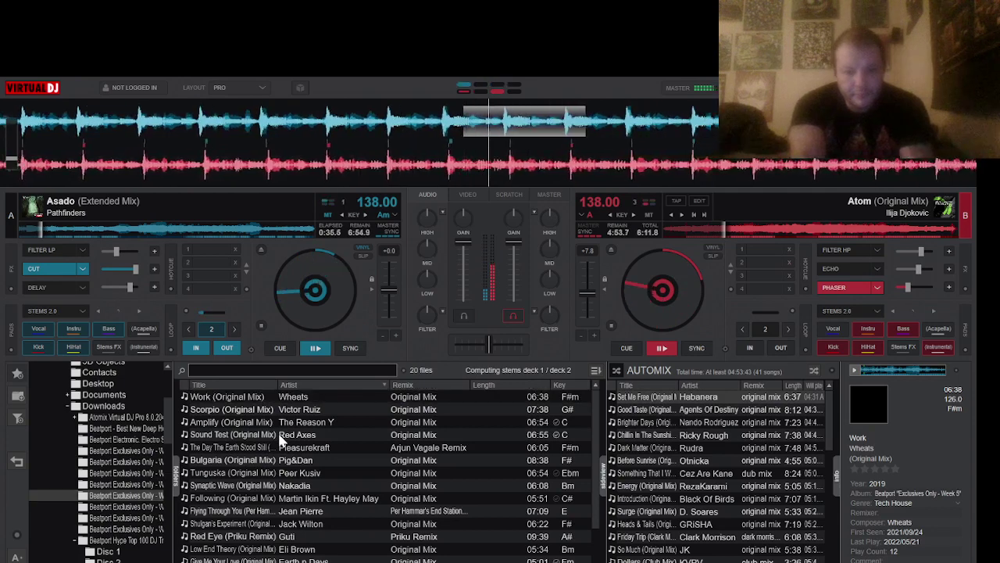
left_click_drag(281, 436, 257, 231)
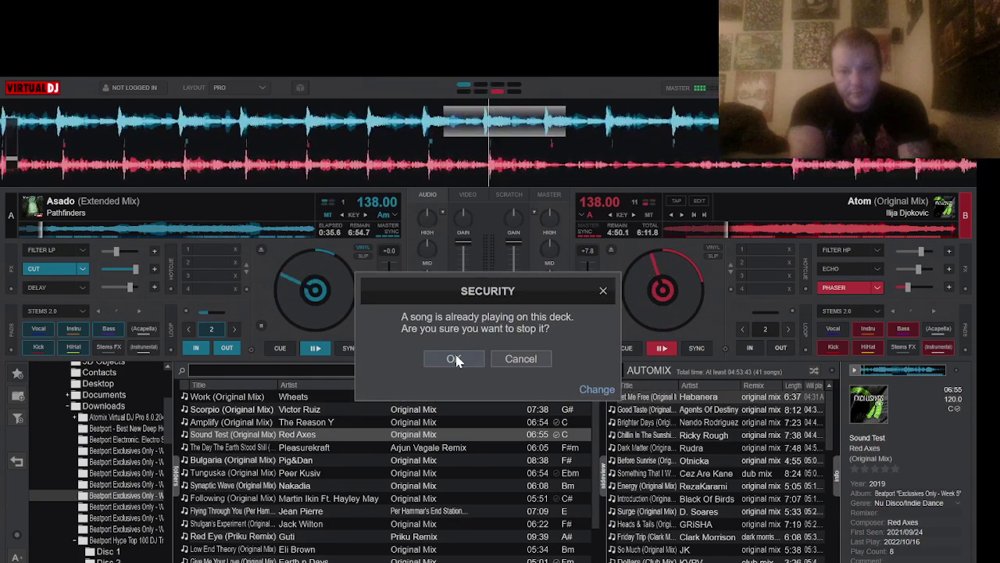
left_click(457, 358)
left_click(314, 348)
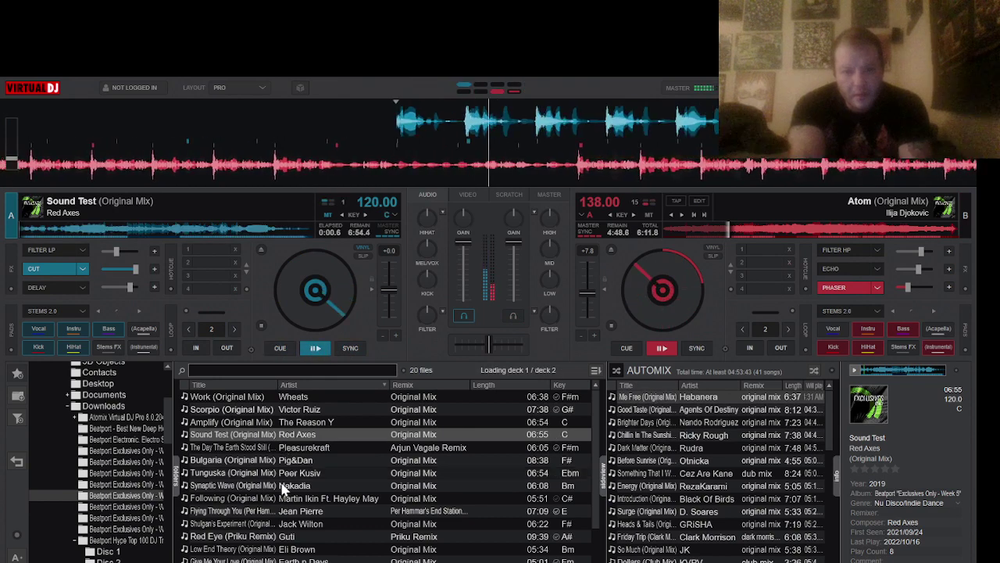
left_click_drag(287, 498, 266, 536)
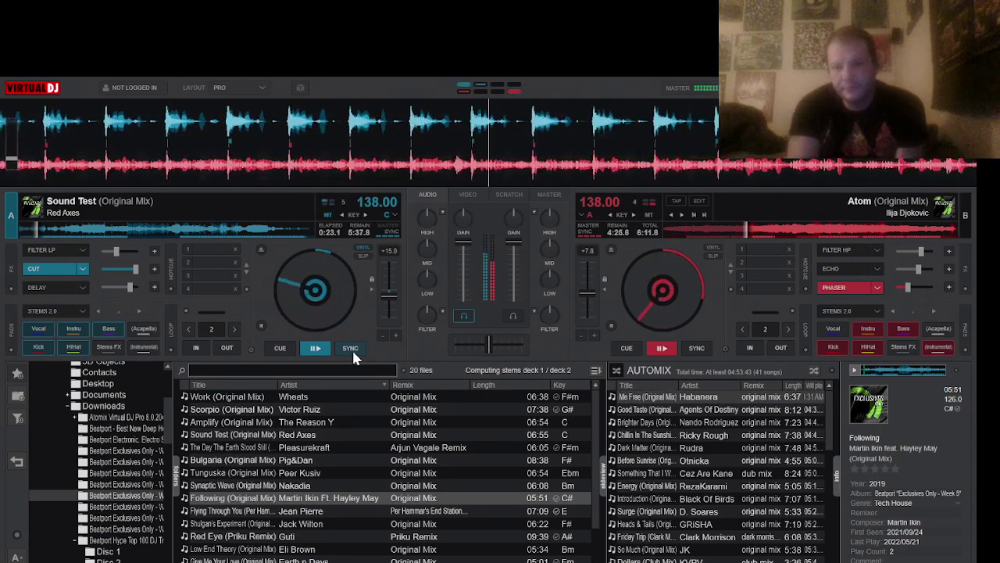
Turn off Phaser on deck B and set a 2-beat loop on the playing Atom track
left_click(844, 288)
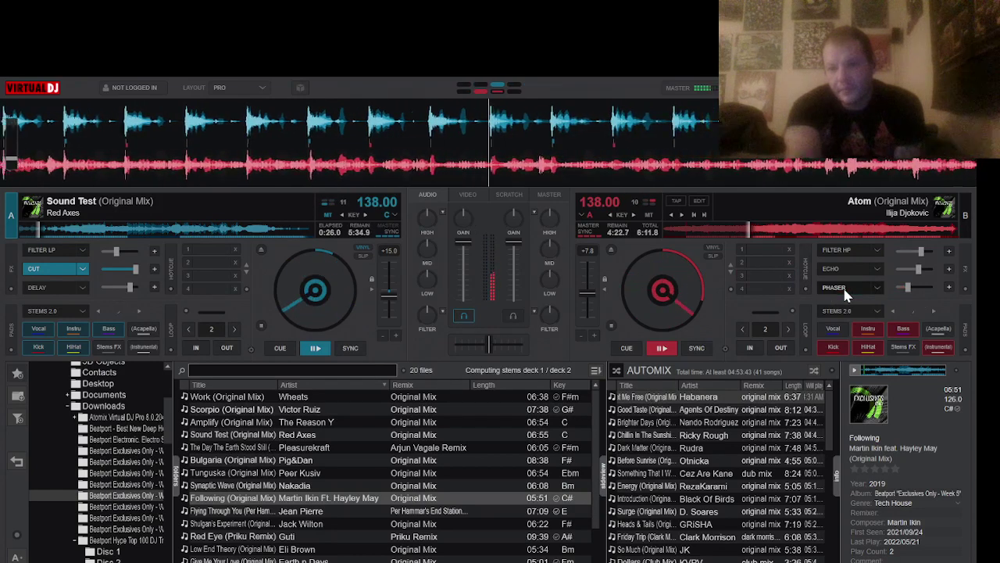
left_click(747, 347)
left_click(782, 348)
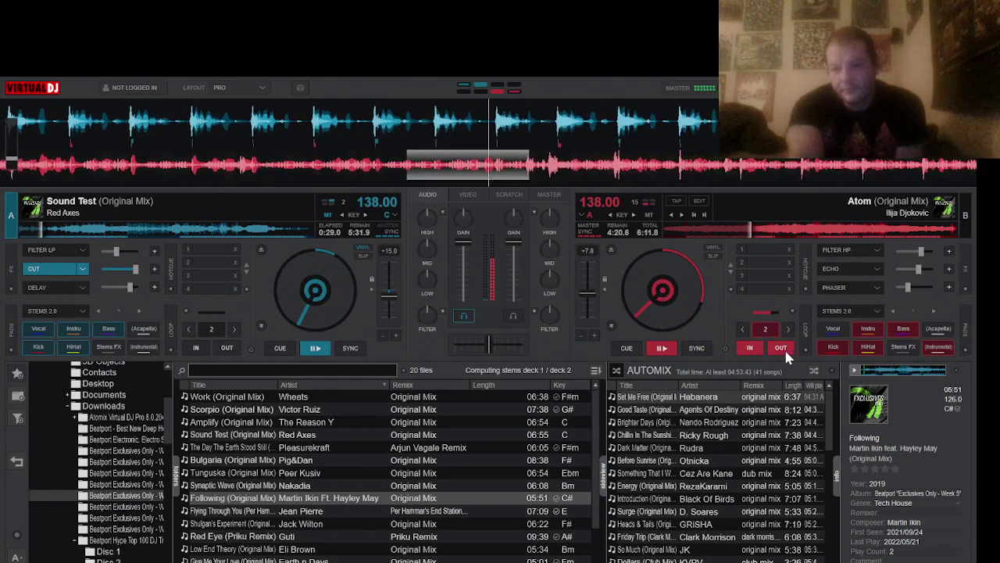
Replace the song on deck B with Tunguska by Peer Kusiv, play it, and sync it to 138 BPM
left_click(313, 473)
left_click_drag(661, 156, 727, 188)
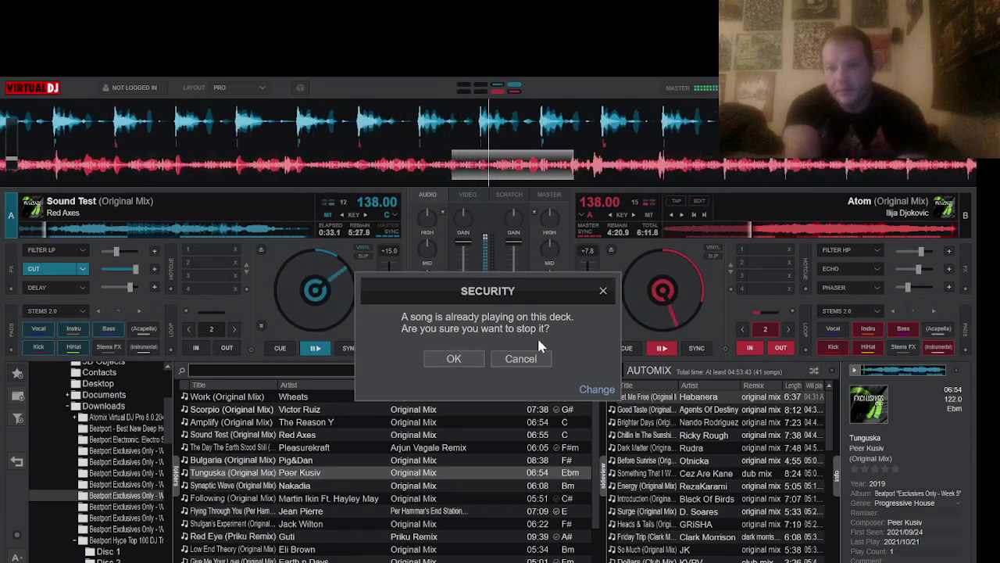
left_click(452, 359)
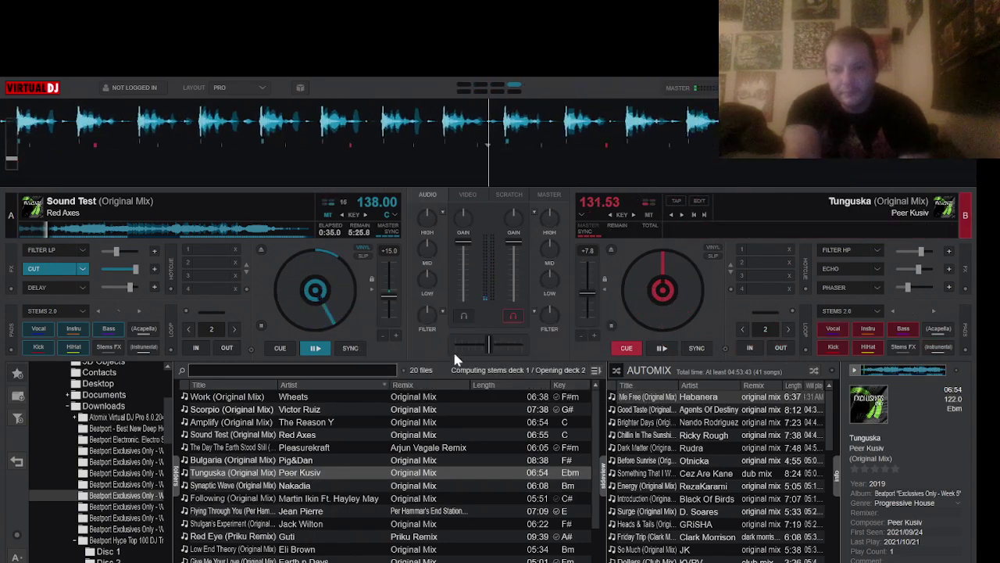
left_click(661, 348)
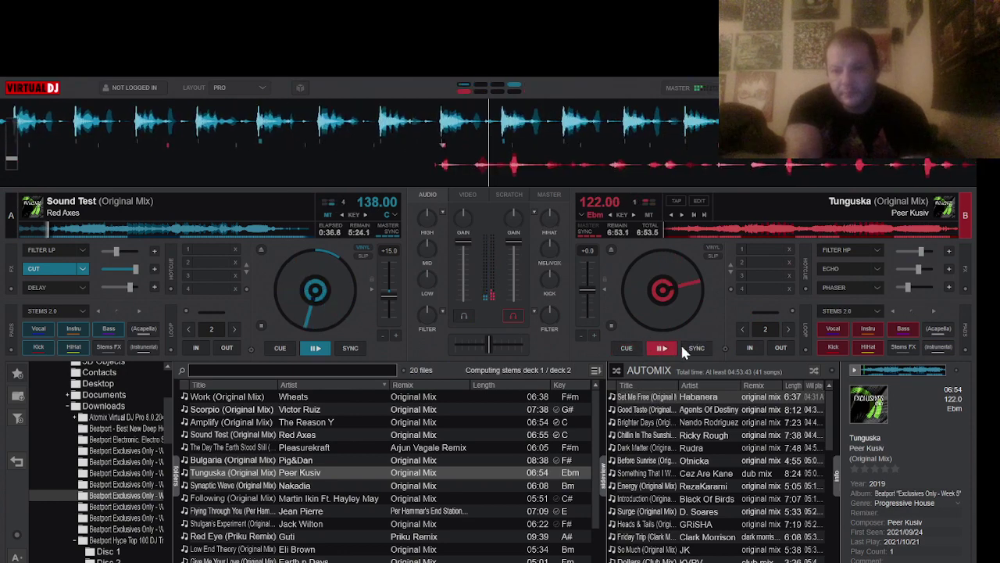
left_click(694, 348)
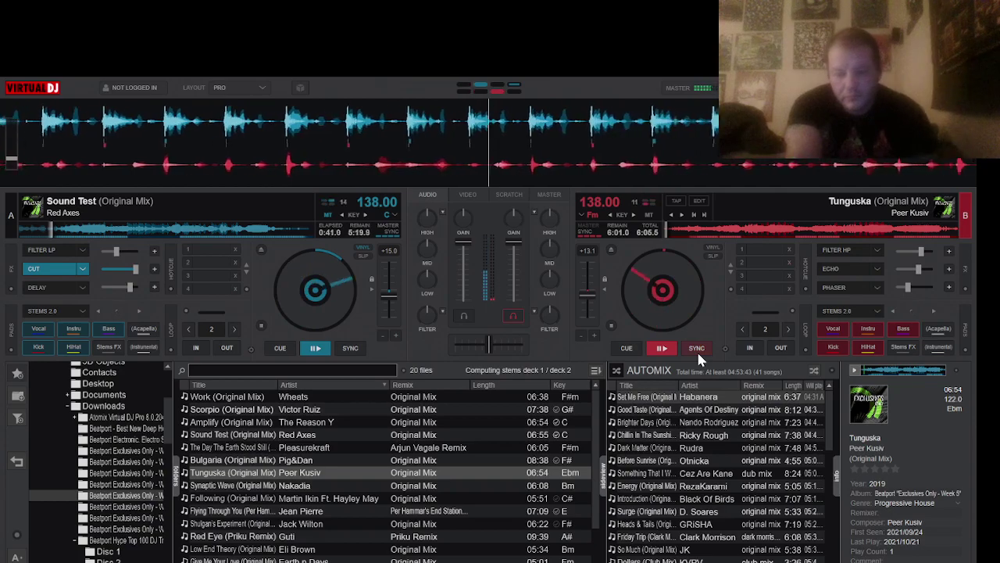
Switch to the Twitch browser window and post "im streaing now" in the stream chat
key("alt+Tab")
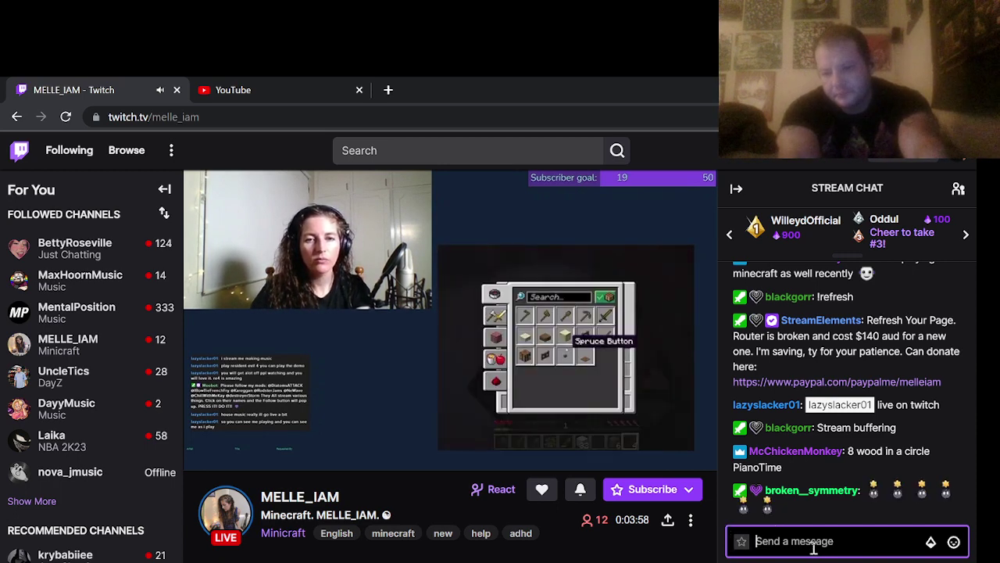
type("im streaing now")
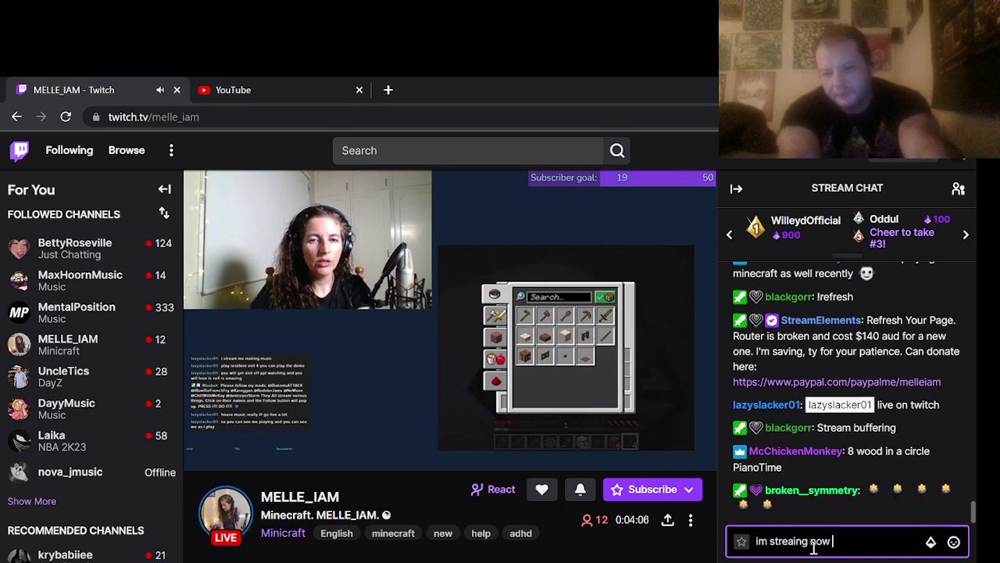
key("Return")
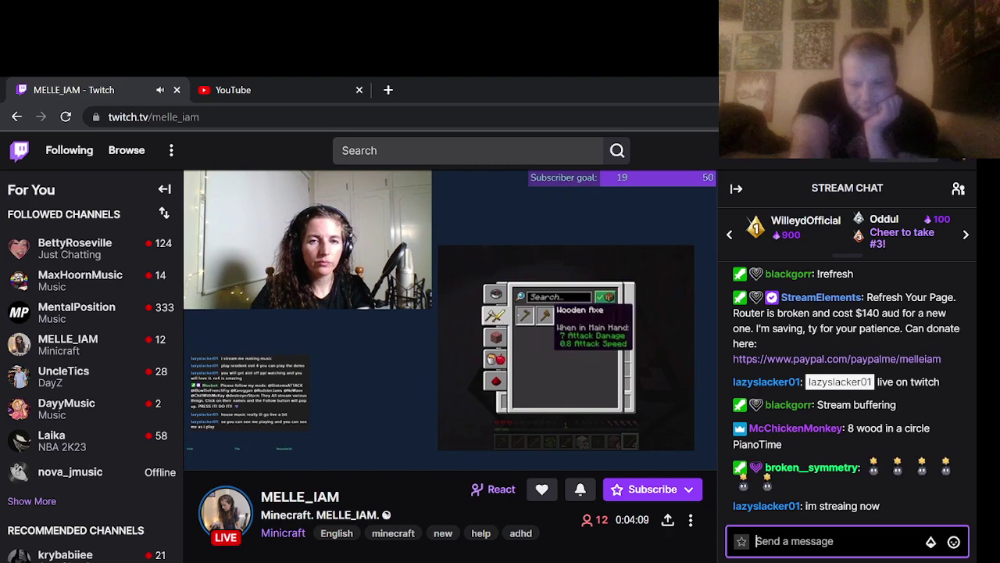
Return to VirtualDJ, apply the Acapella stem to Tunguska on deck B, and enable its Filter HP effect
key("alt+Tab")
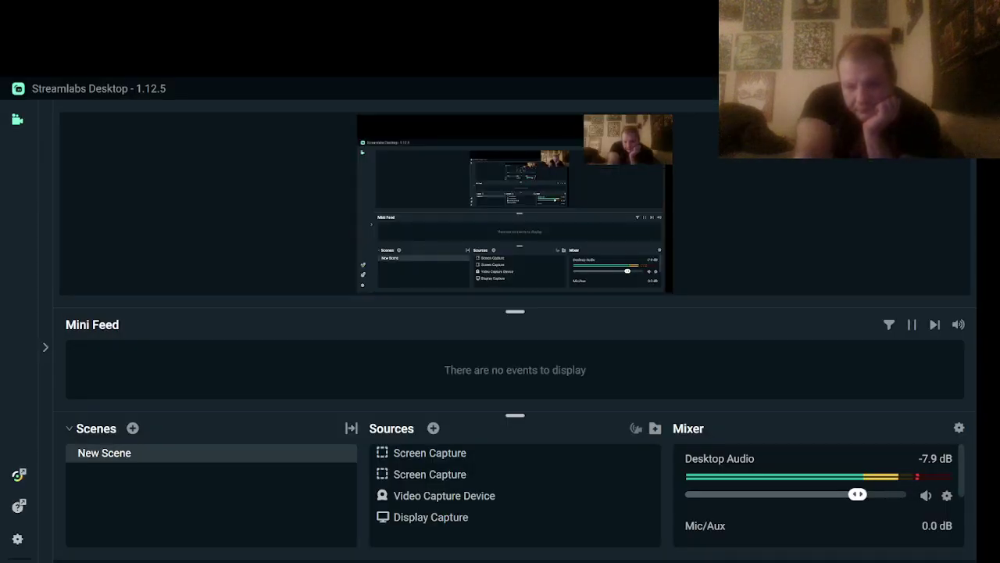
key("alt+Tab")
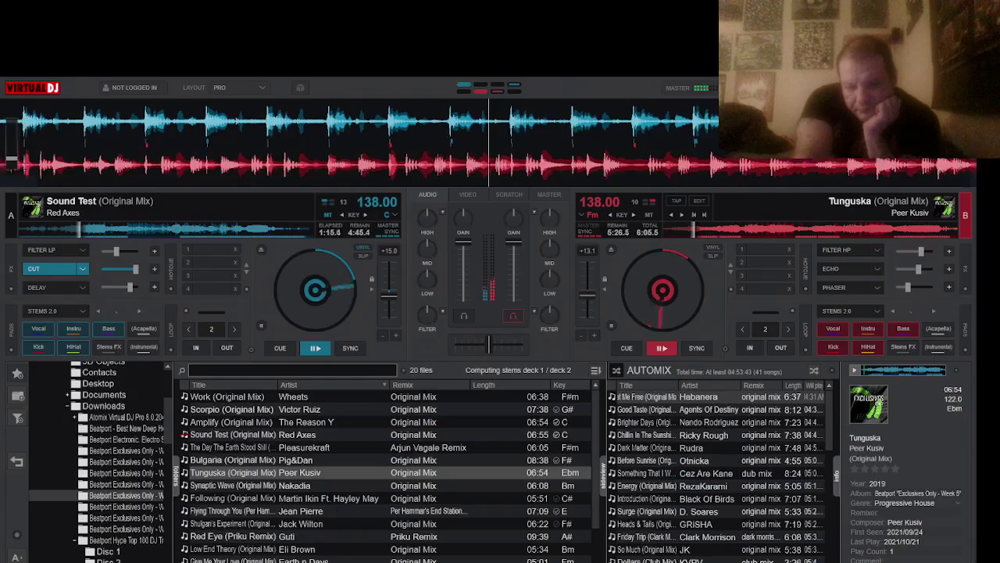
left_click(828, 328)
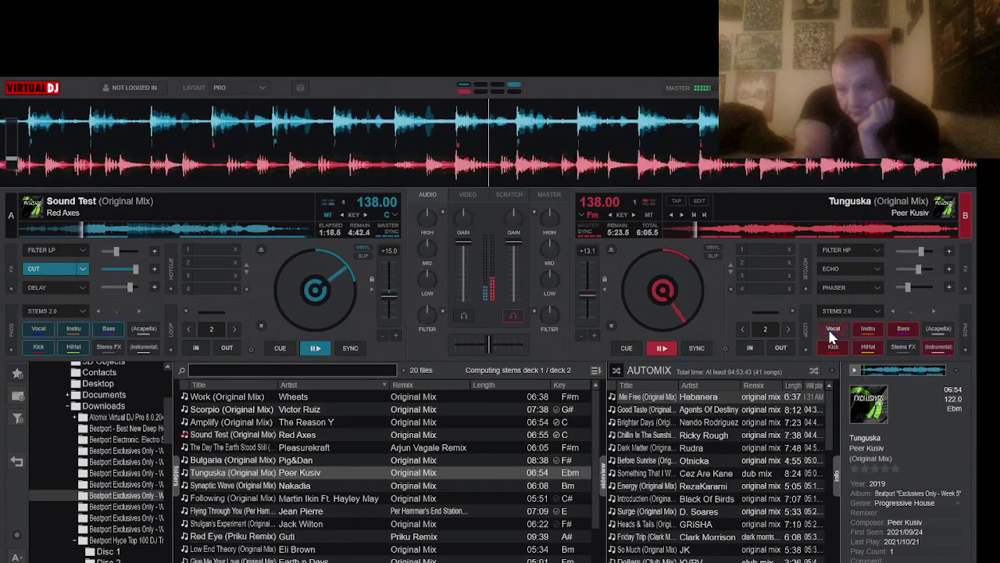
left_click(941, 329)
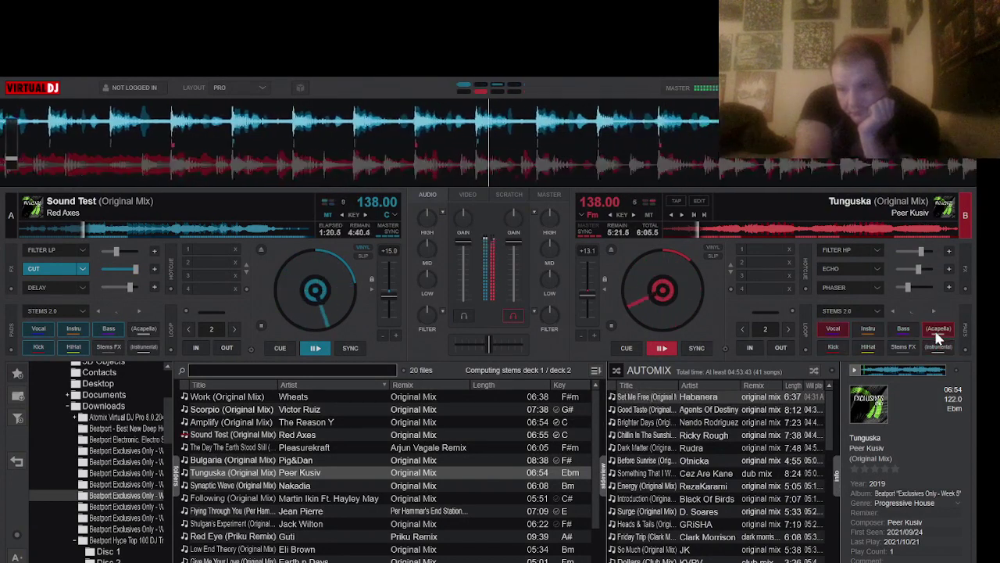
left_click(843, 249)
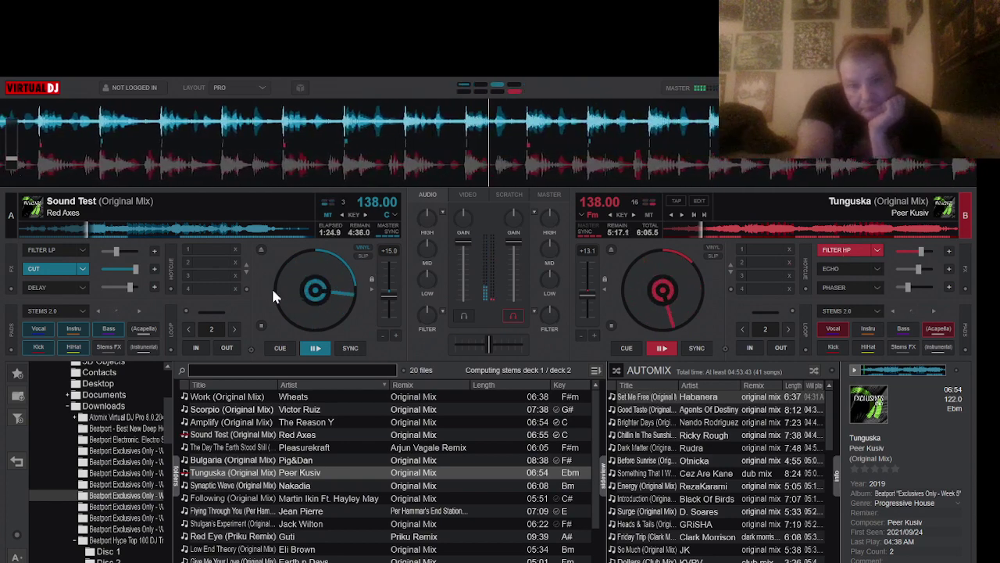
Turn off Cut on deck A, then toggle Delay until it stays on and enable Filter LP
left_click(49, 273)
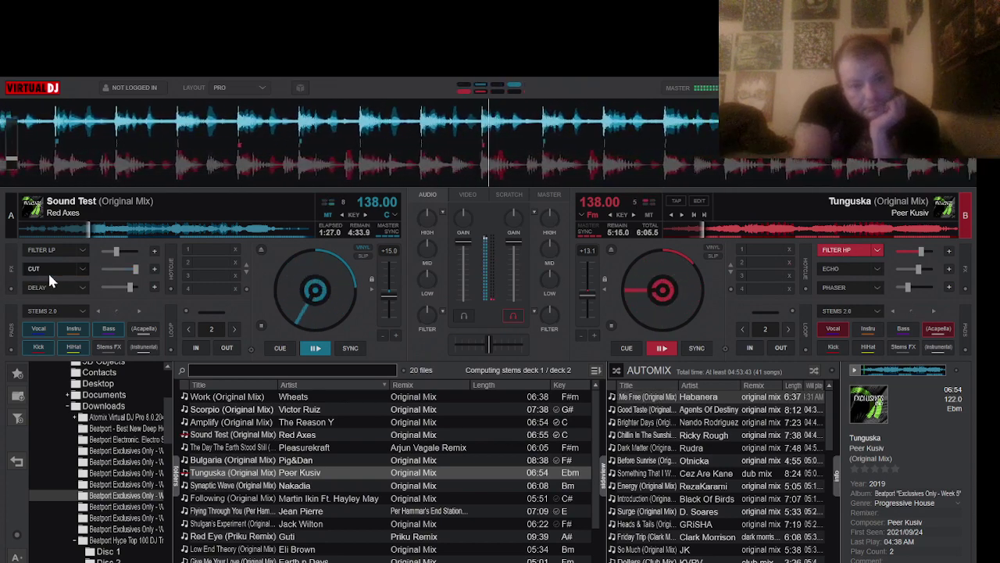
left_click(57, 283)
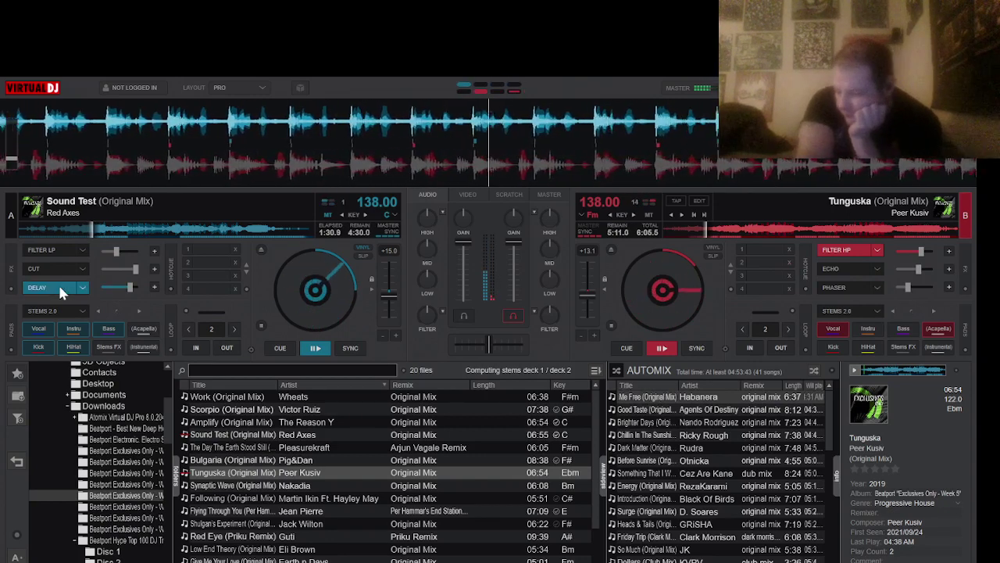
left_click(58, 283)
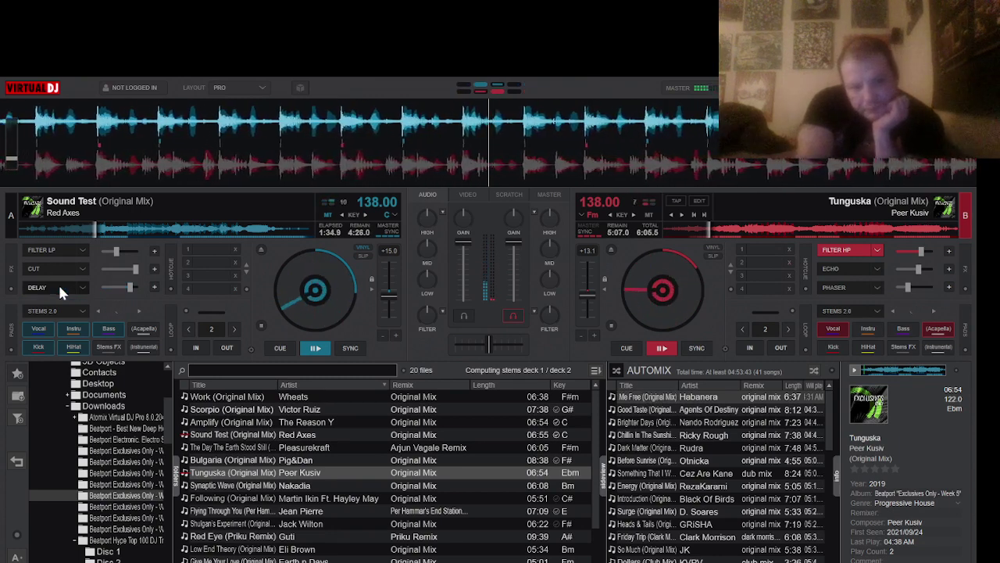
left_click(60, 287)
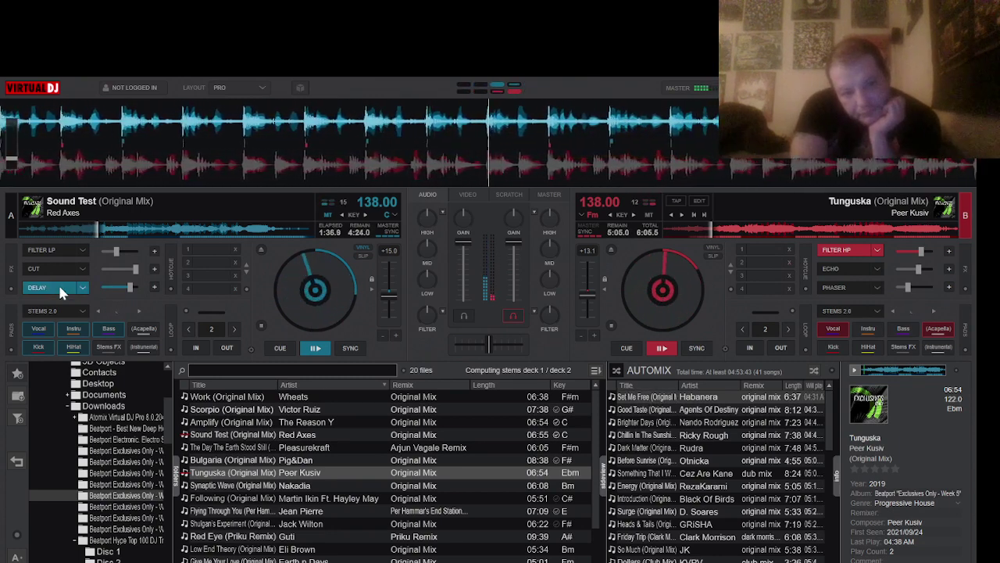
left_click(57, 250)
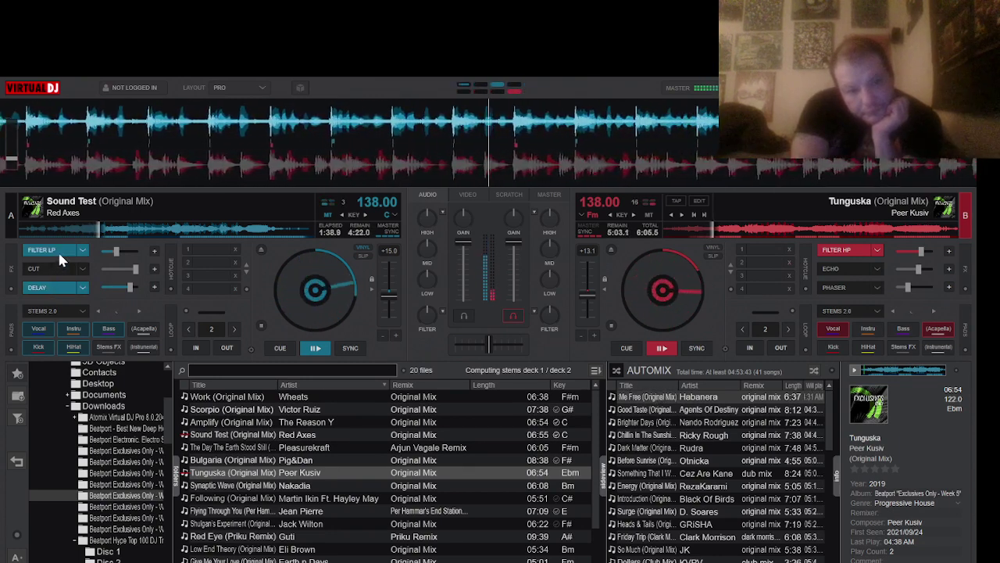
Toggle Filter LP off and back on for deck A, and replace Filter HP with Phaser on deck B
left_click(57, 249)
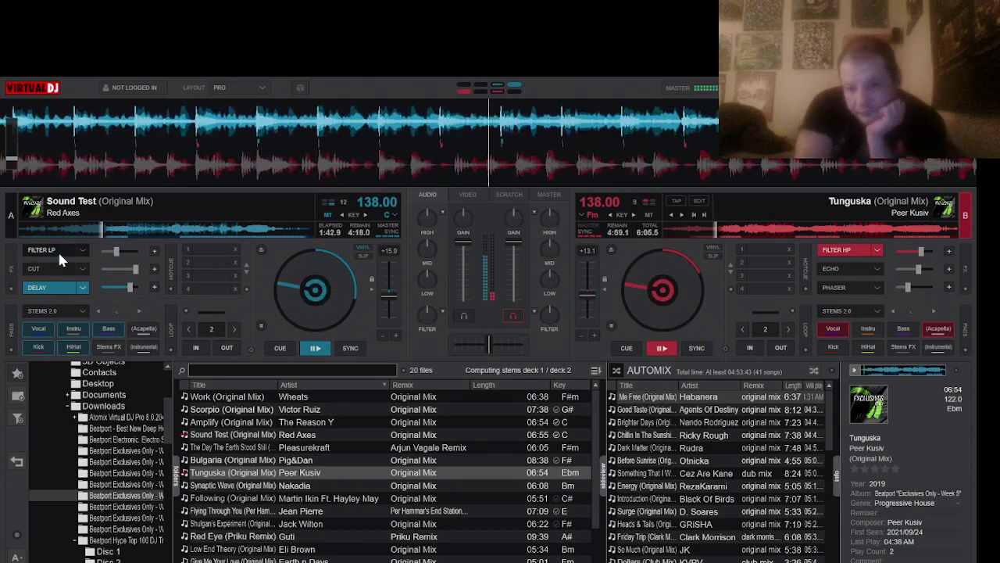
left_click(57, 250)
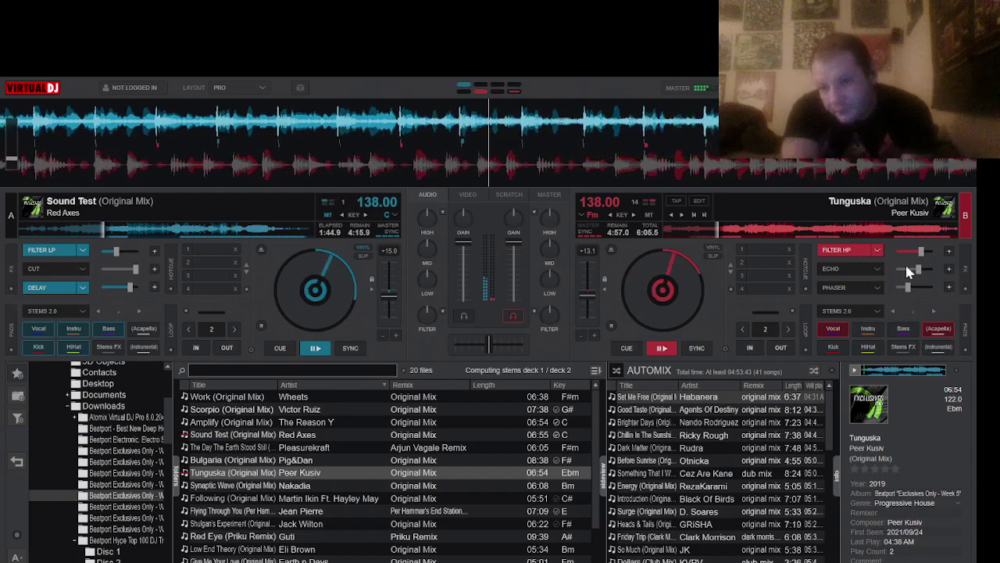
left_click(852, 285)
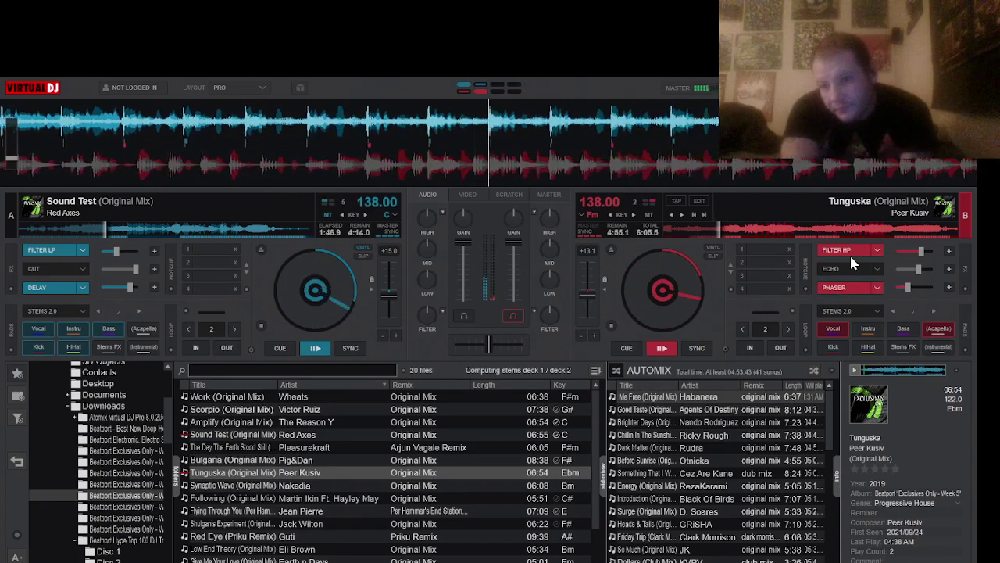
left_click(851, 248)
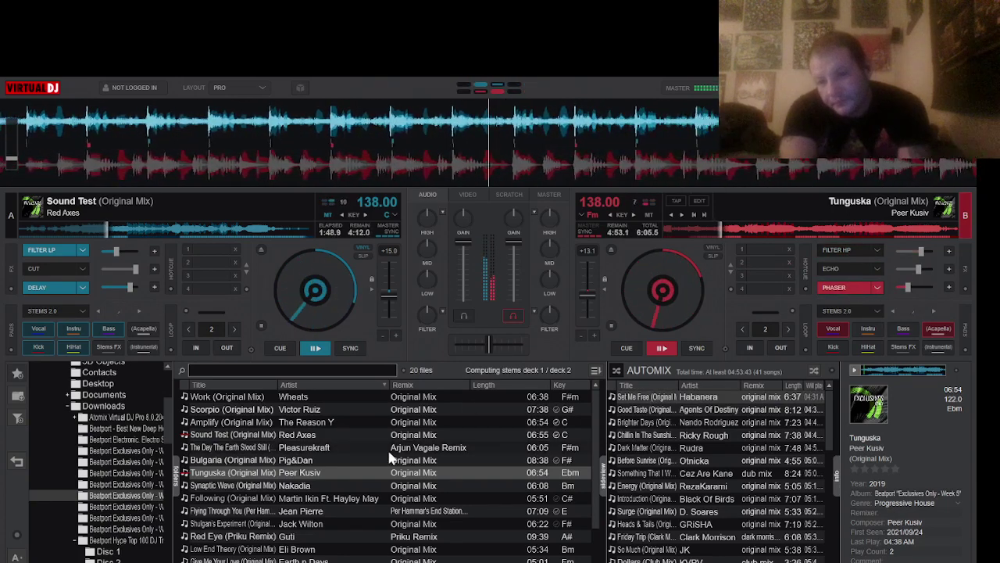
Replace the song on deck B with Following by Martin Ikin feat. Hayley May, play it, and sync it to 138 BPM
left_click_drag(319, 499, 794, 229)
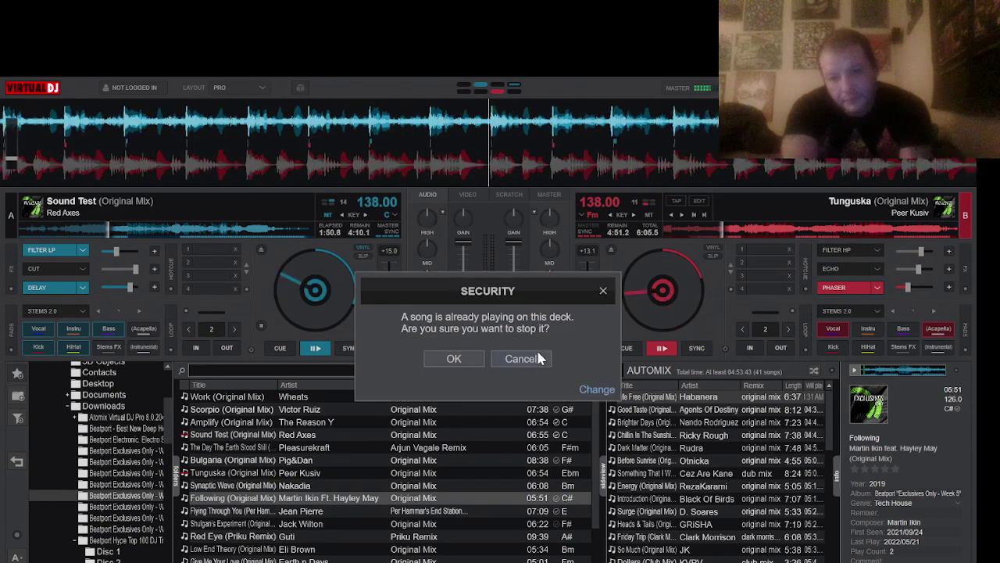
left_click(472, 357)
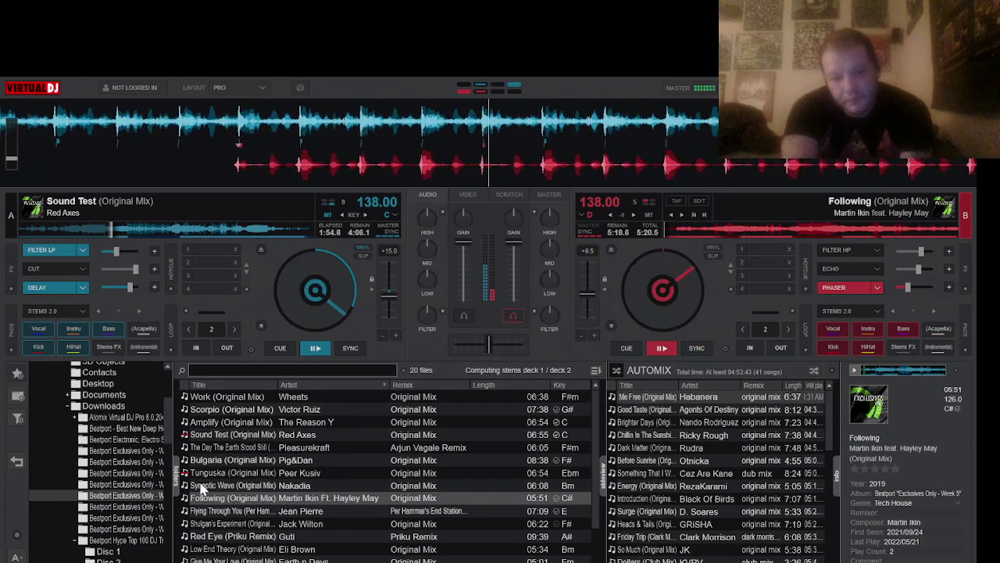
From another Beatport Exclusives folder, load After The Rain by S.P.Y & MC GQ onto deck A, play it, and sync it at 69 BPM
left_click(125, 462)
left_click(234, 447)
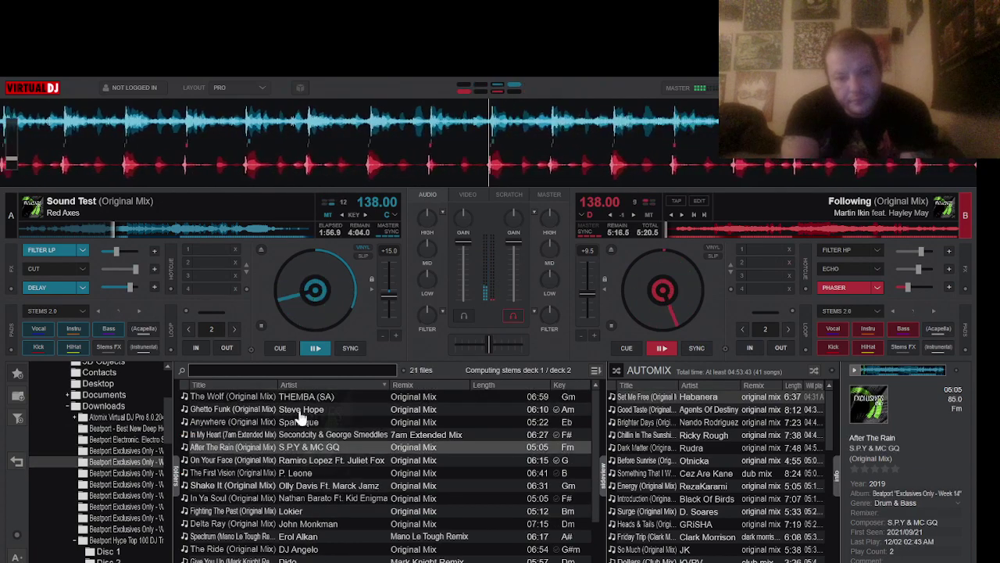
left_click_drag(301, 419, 258, 242)
left_click(454, 360)
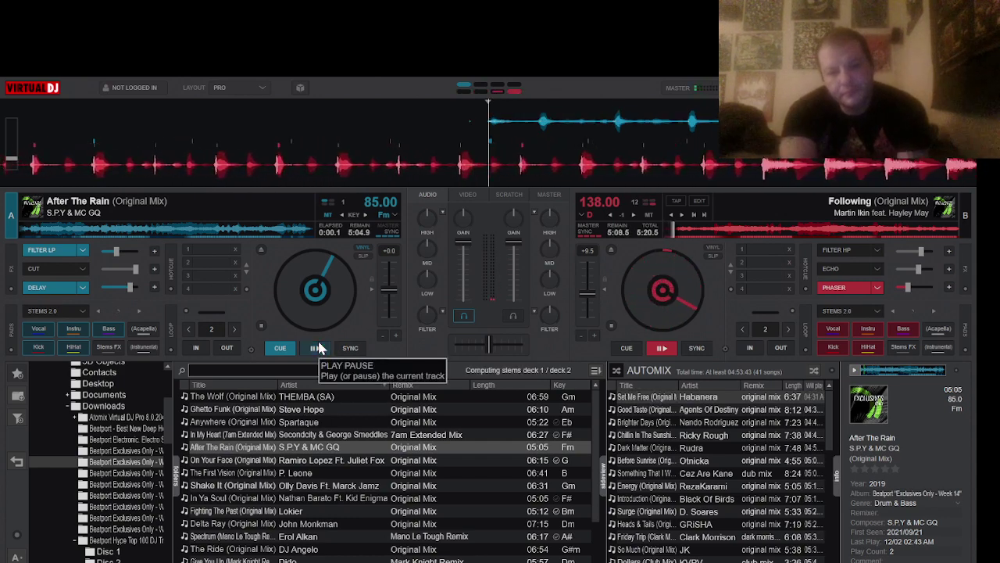
left_click(317, 348)
left_click(361, 348)
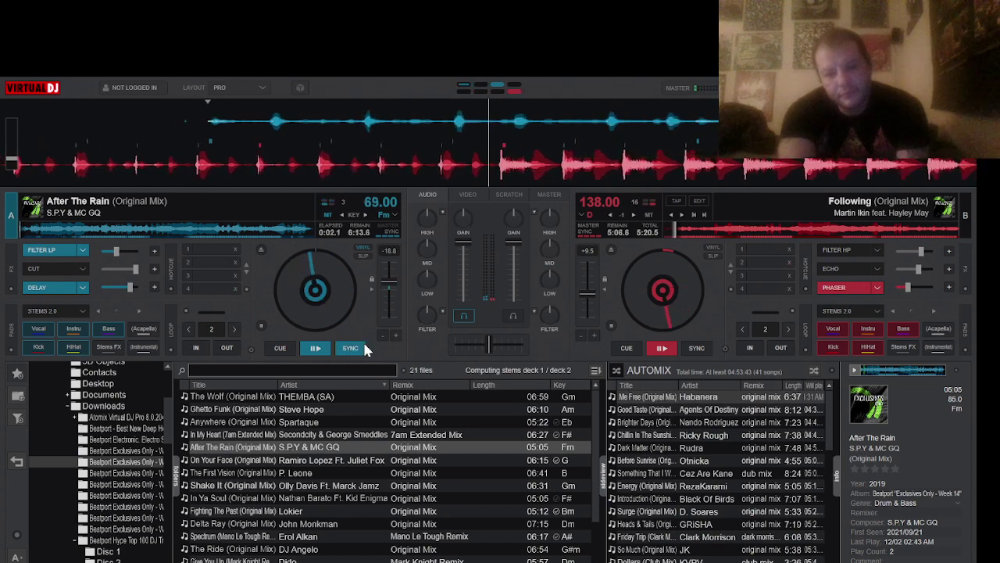
Replace the song on deck B with Shake It by Olly Davis, play it synced at 138 BPM, and enable Filter HP
left_click_drag(357, 485, 733, 219)
left_click(469, 358)
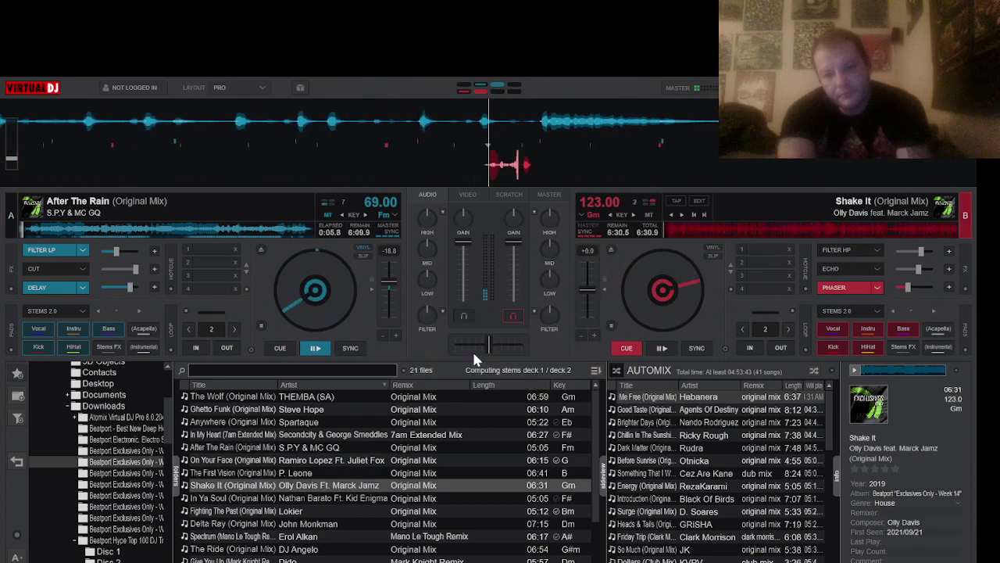
left_click(697, 348)
left_click(872, 245)
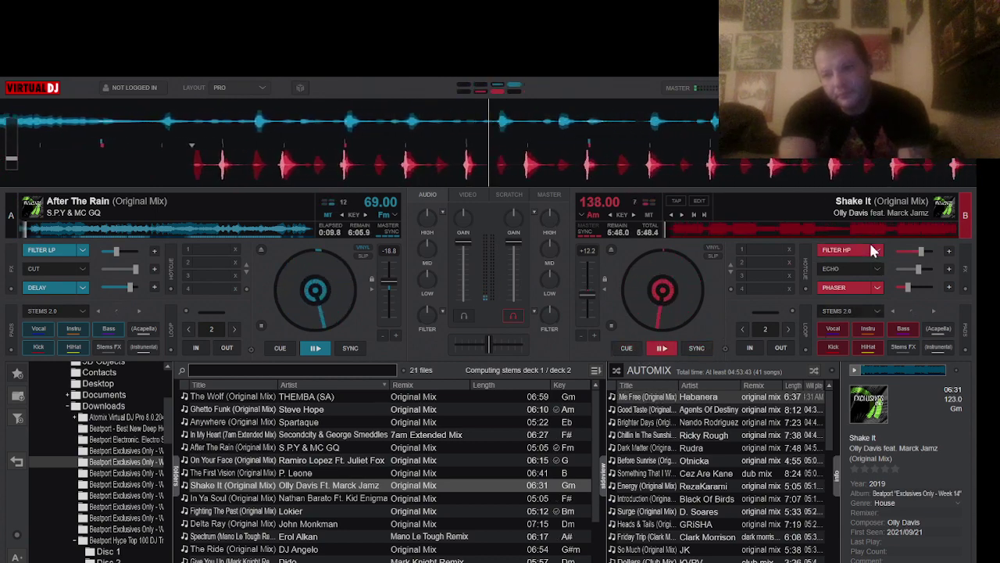
Toggle Filter LP and Cut on deck A, and turn off all active effects on both decks
left_click(64, 249)
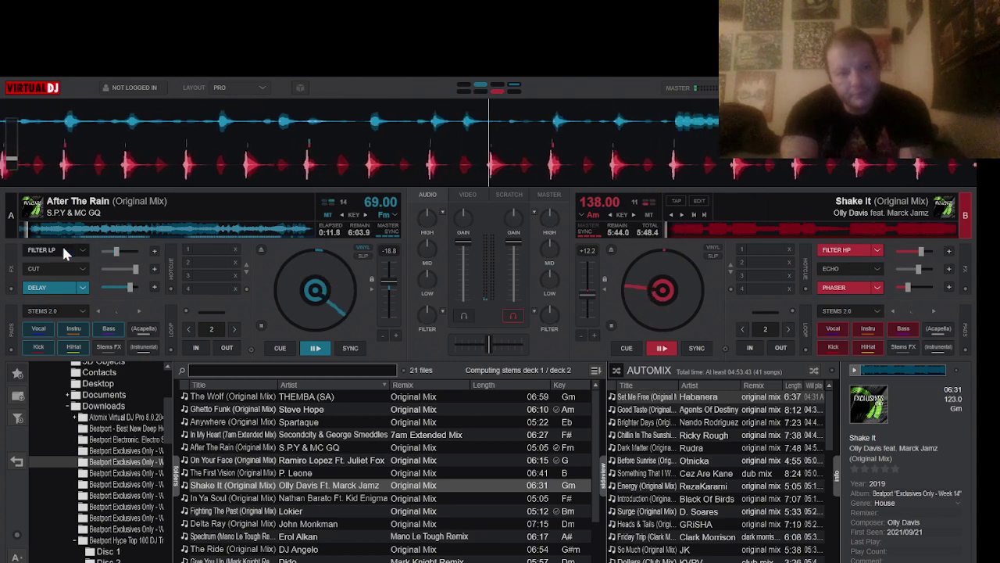
left_click(64, 270)
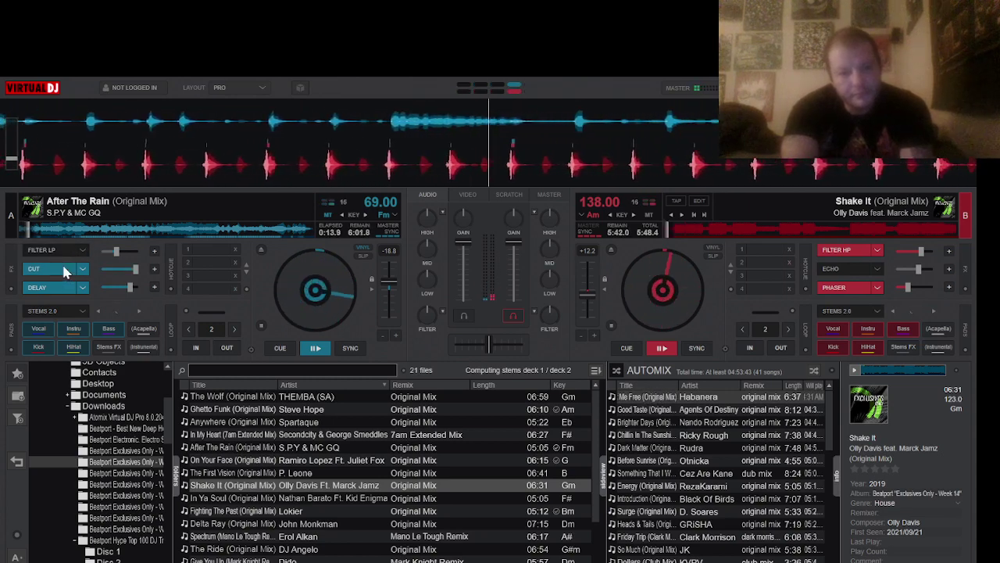
left_click(66, 249)
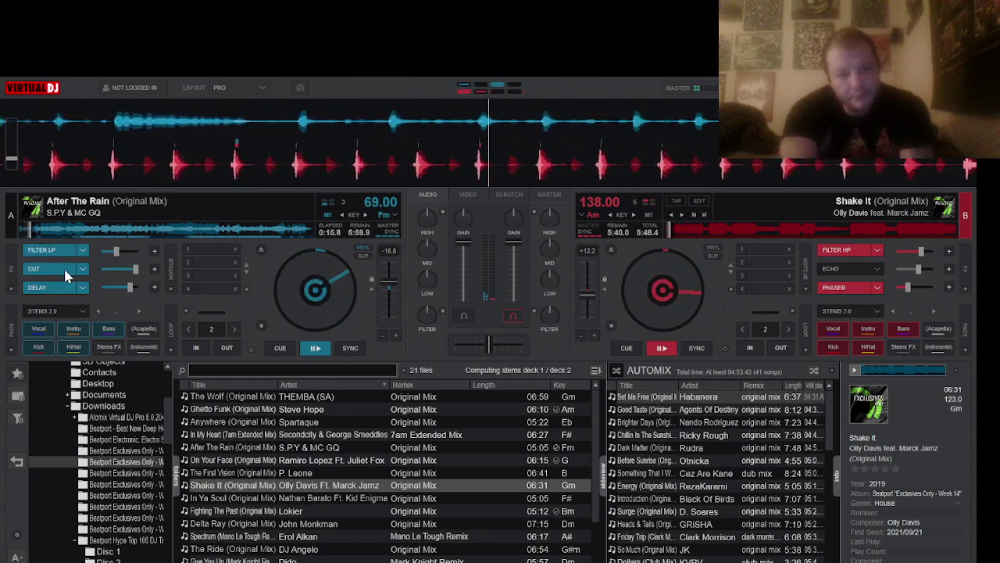
left_click(63, 268)
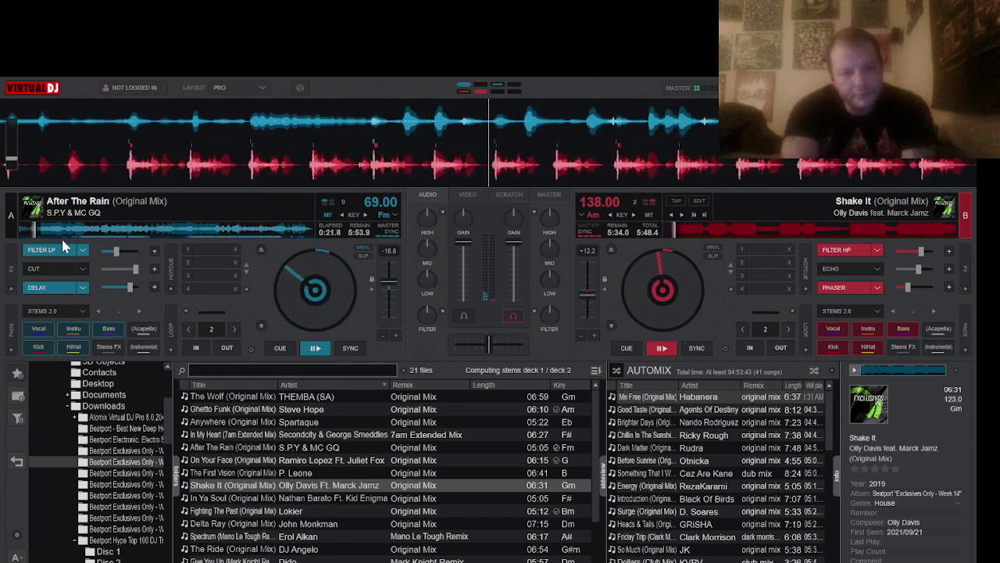
left_click(66, 254)
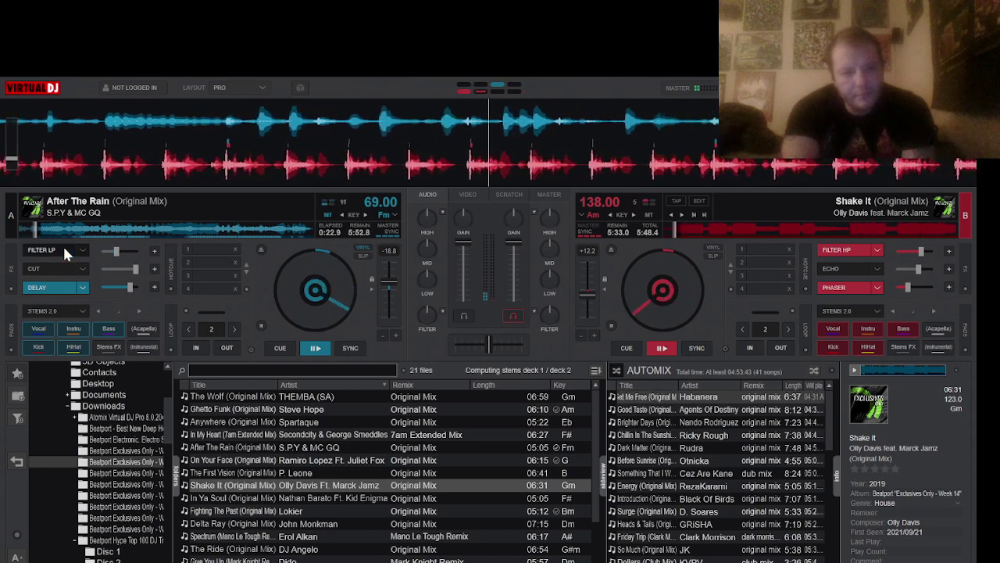
left_click(852, 252)
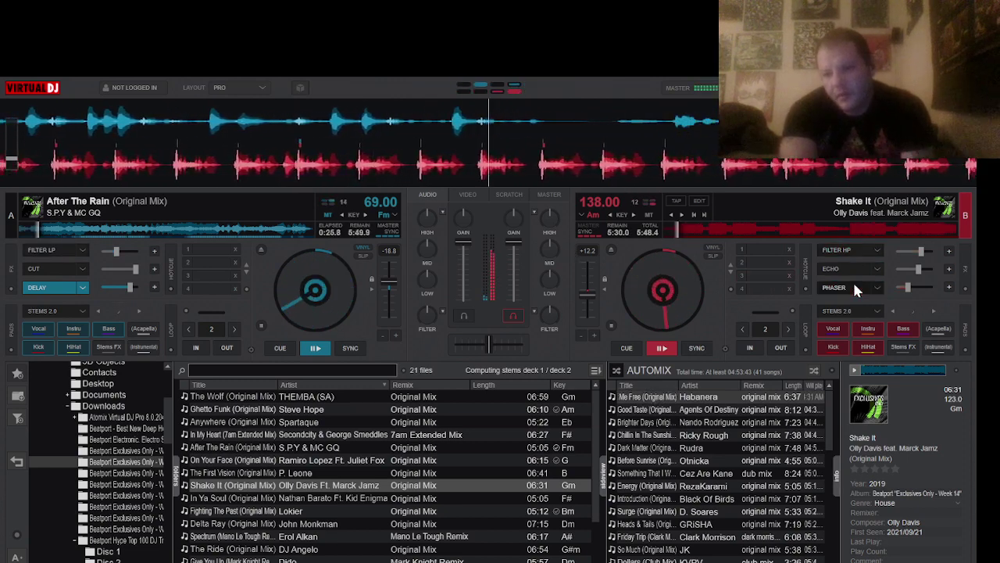
left_click(56, 288)
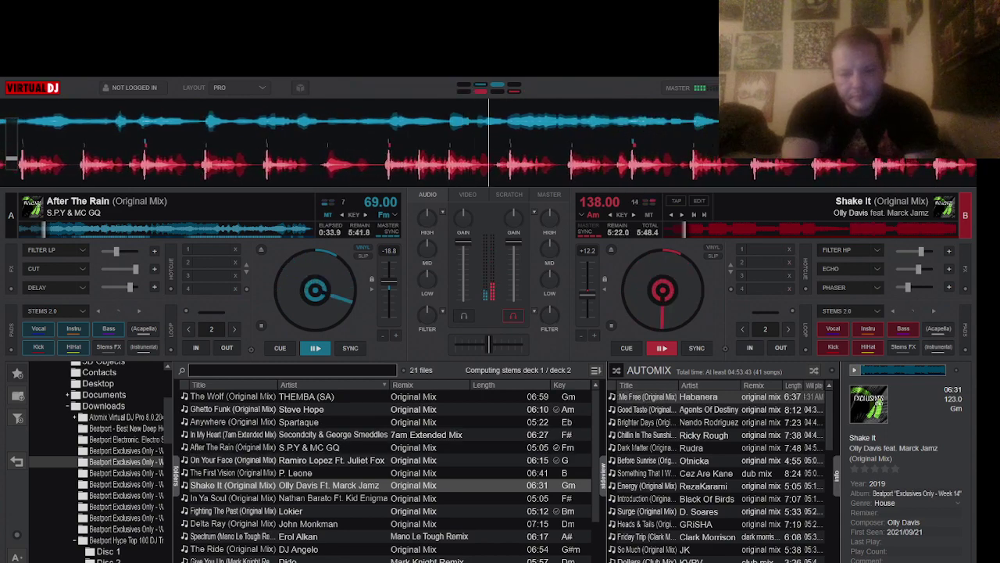
Switch to the Twitch browser window and post "im live" in the stream chat
key("alt+Tab")
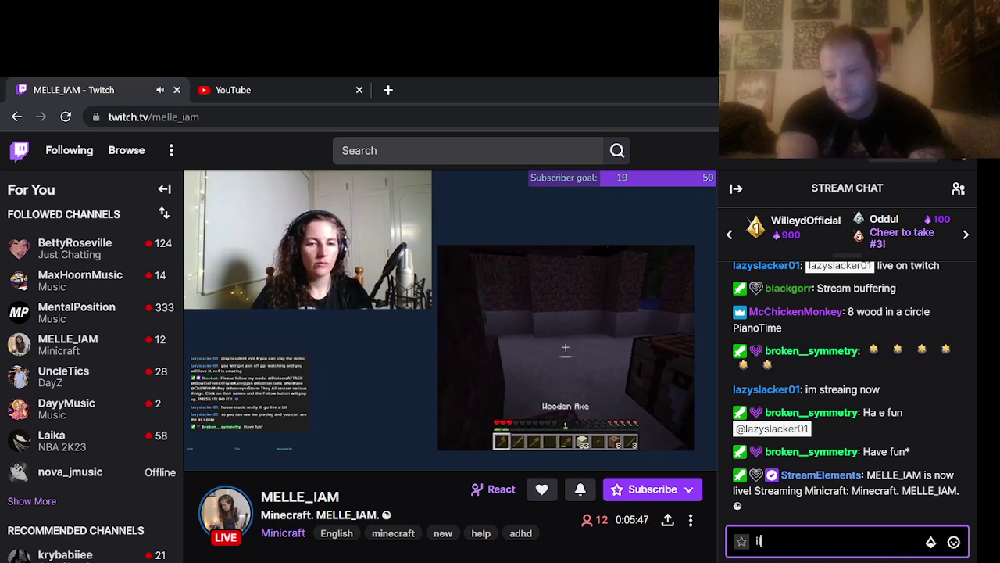
type("im live")
key("Return")
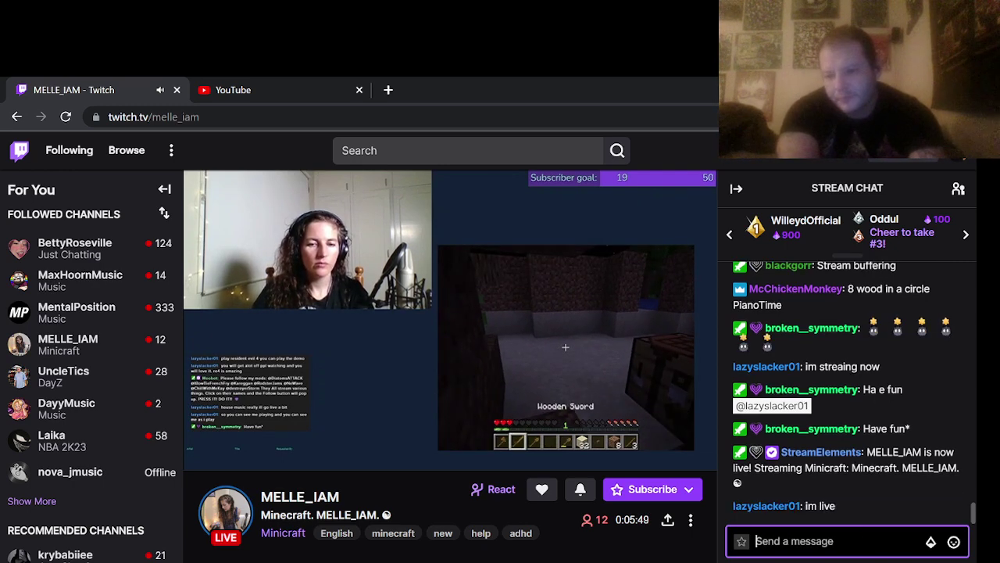
Post "if you care to listen" in the stream chat, correcting the typing mistake before sending
type("if ou ca")
type("m")
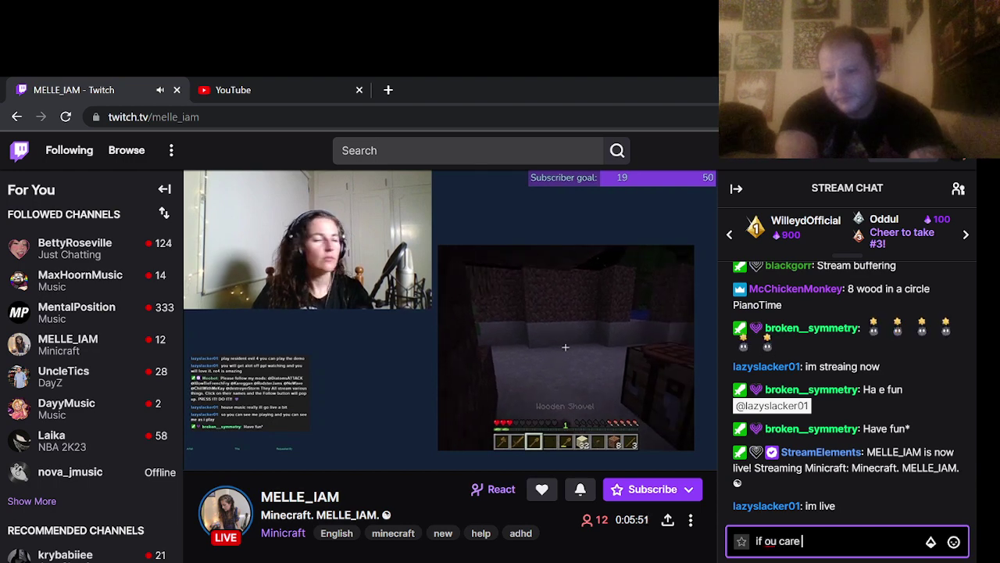
key("BackSpace")
key("BackSpace")
key("BackSpace")
key("BackSpace")
key("BackSpace")
key("BackSpace")
key("BackSpace")
type("y")
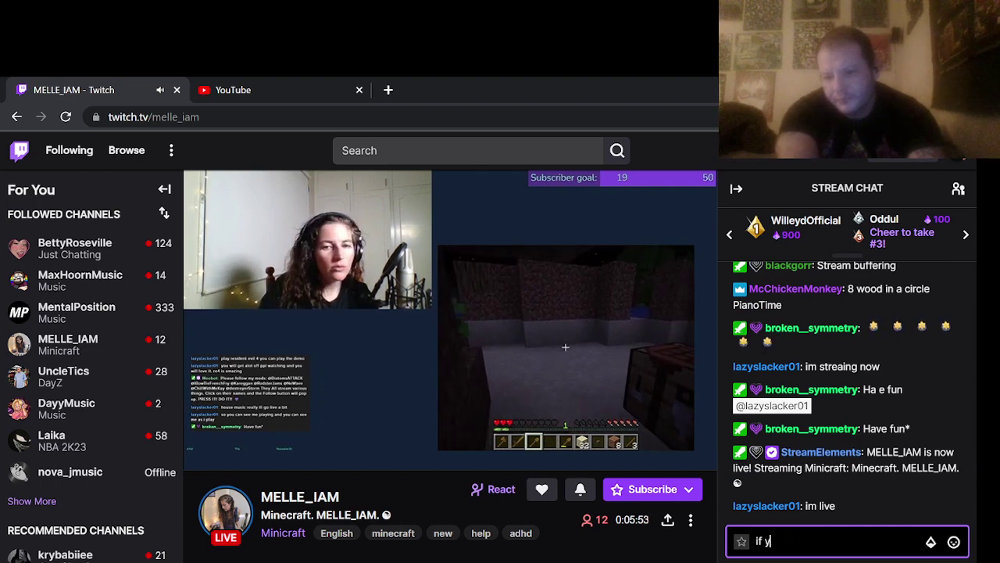
type("ou care")
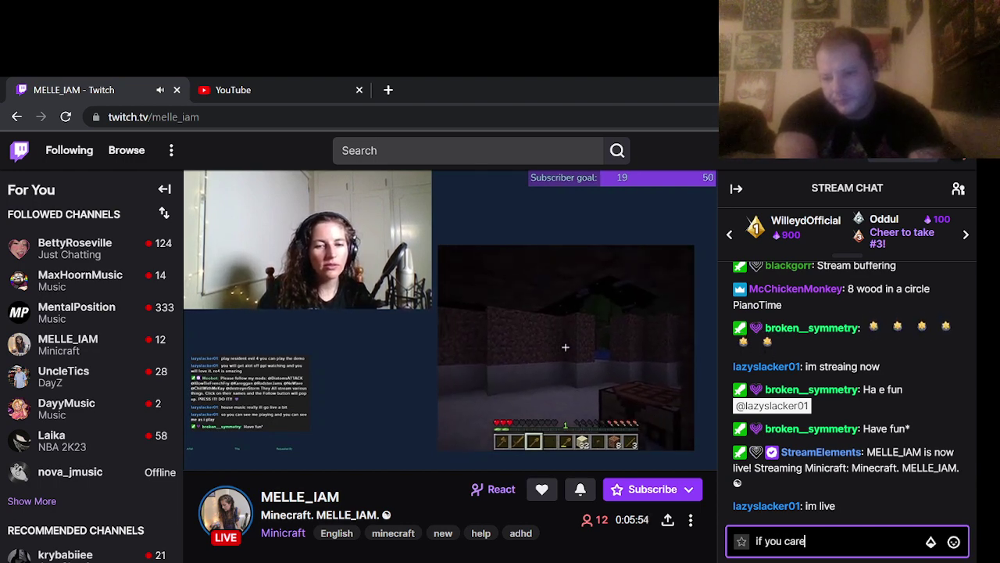
type("  to listen")
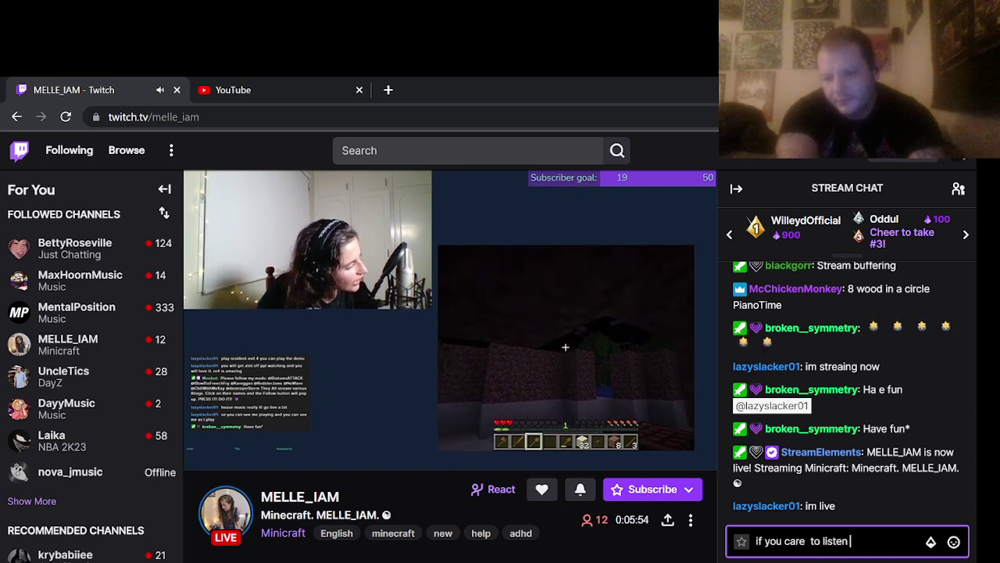
key("Return")
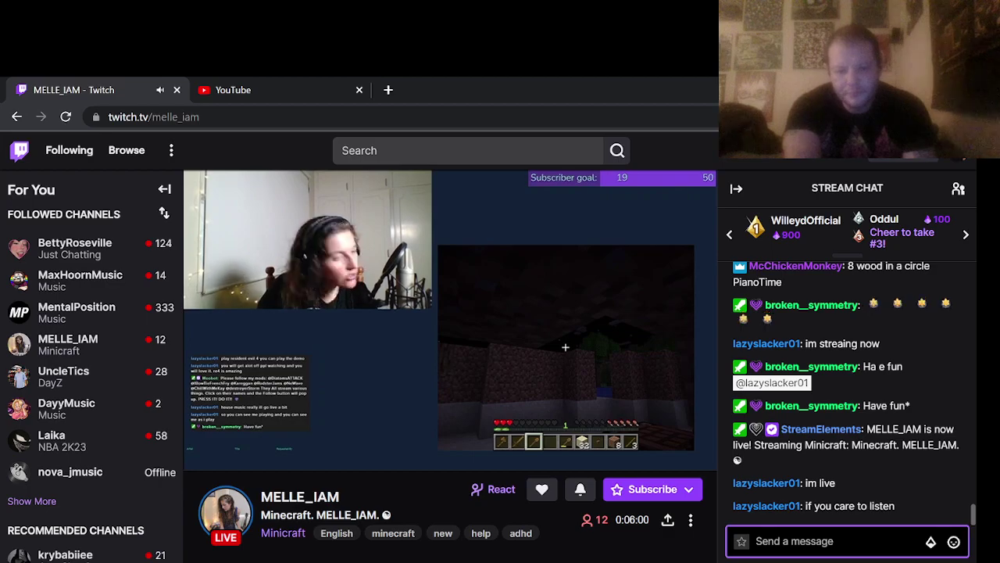
Return to VirtualDJ, enable Echo on deck B, and set deck A's performance pads to the stems+fx page
key("alt+Tab")
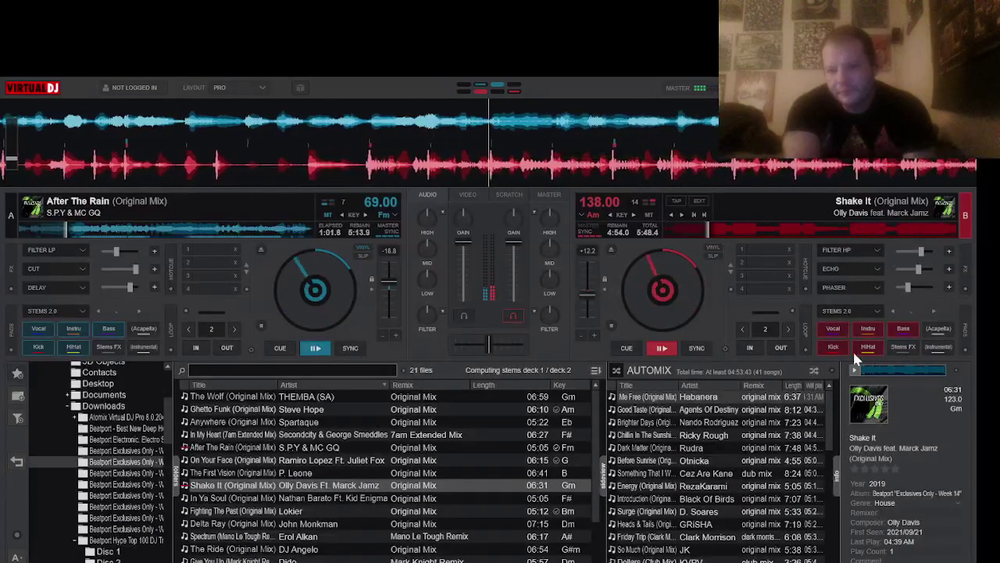
left_click(827, 272)
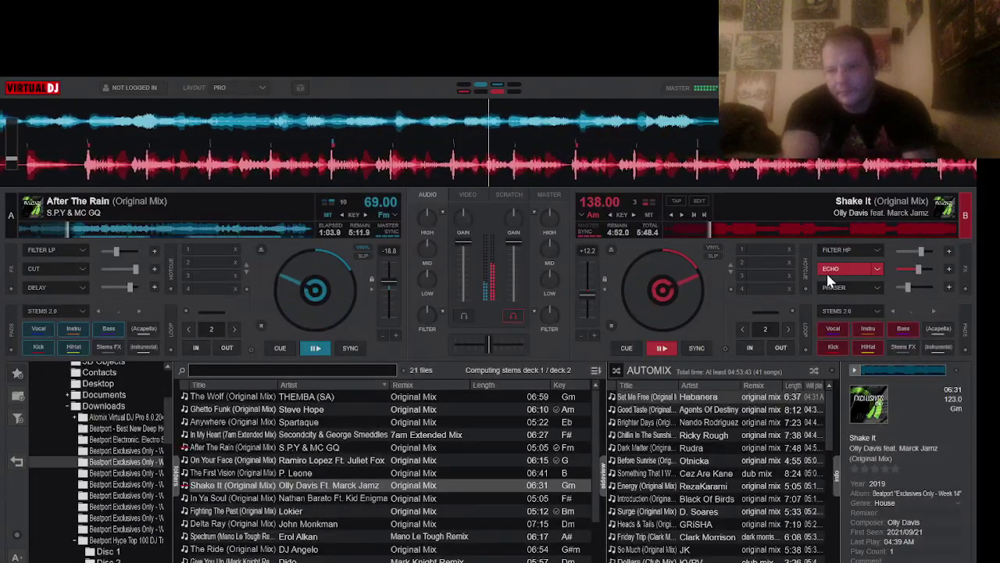
left_click(65, 311)
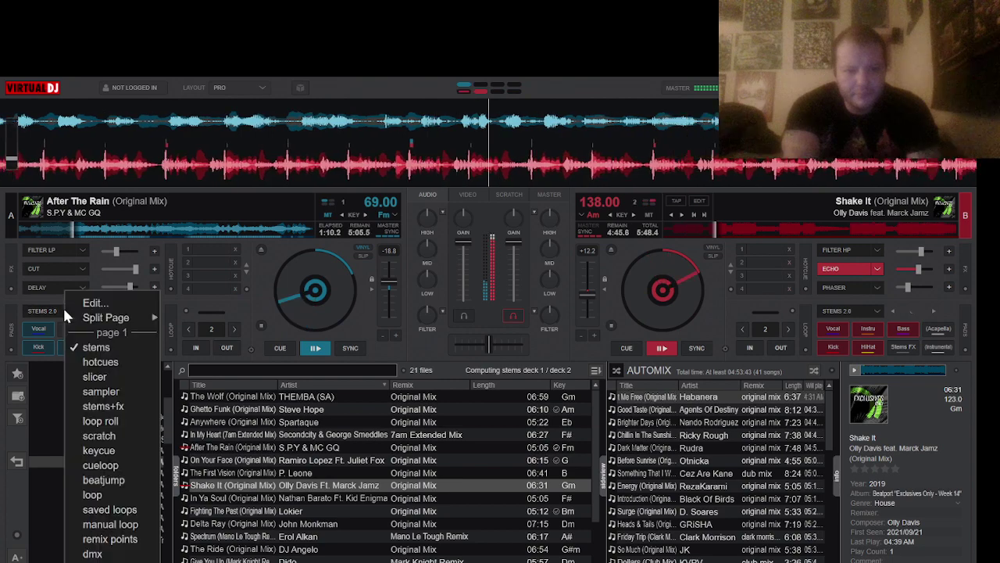
left_click(134, 407)
From another Beatport Exclusives folder, load Right On by Space Motion onto deck A, play it, and sync it to 138 BPM
left_click(129, 473)
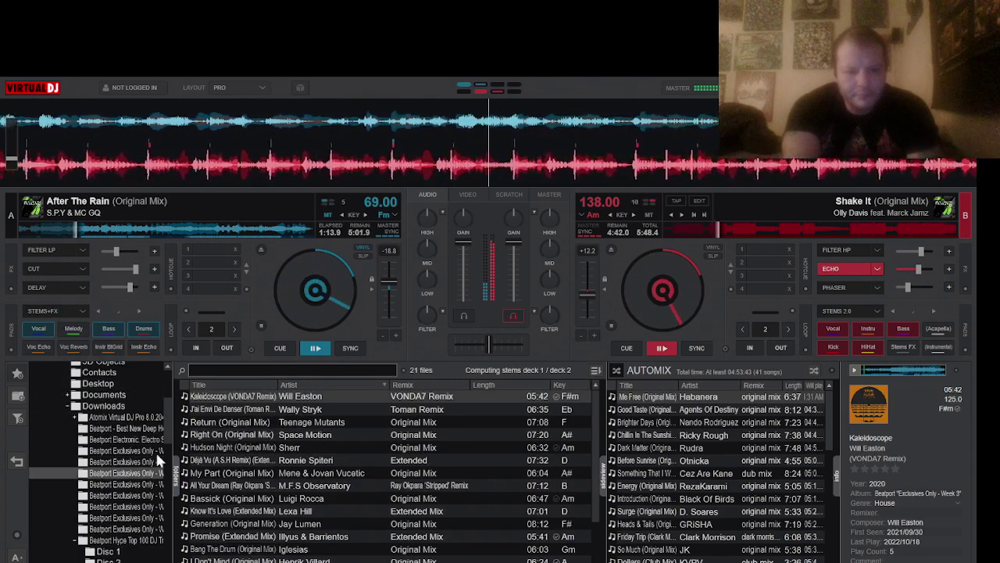
left_click_drag(247, 443, 175, 241)
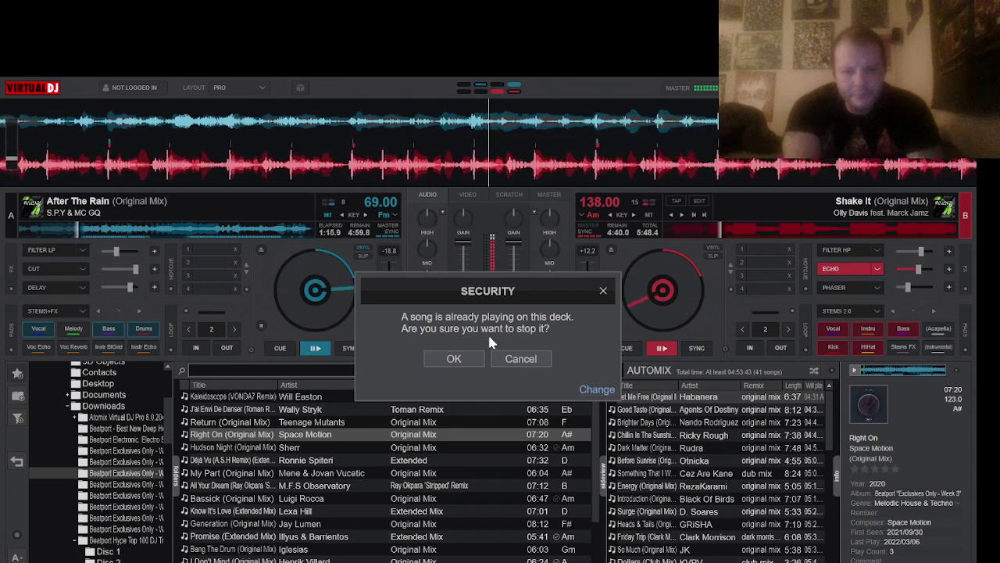
left_click(454, 360)
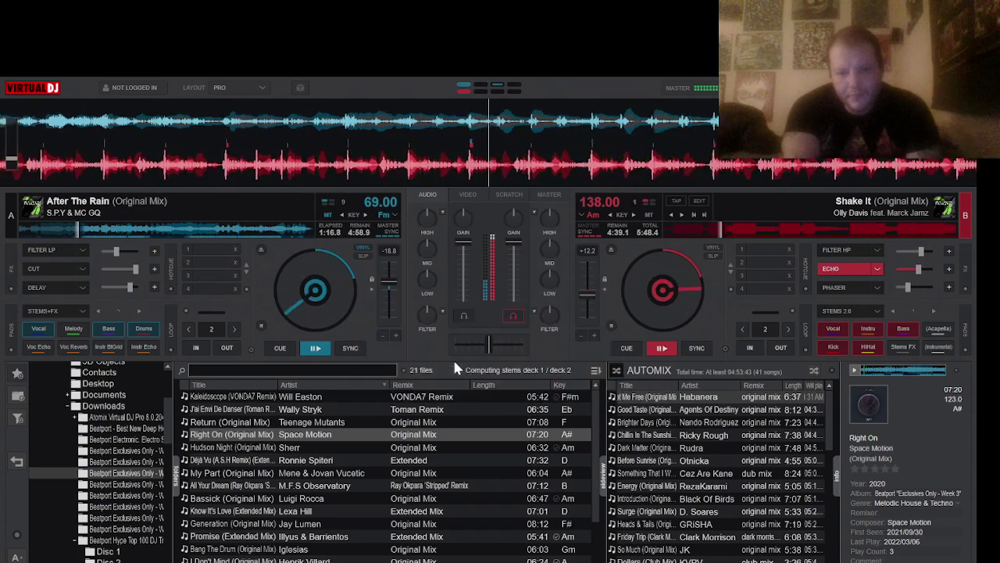
left_click(320, 347)
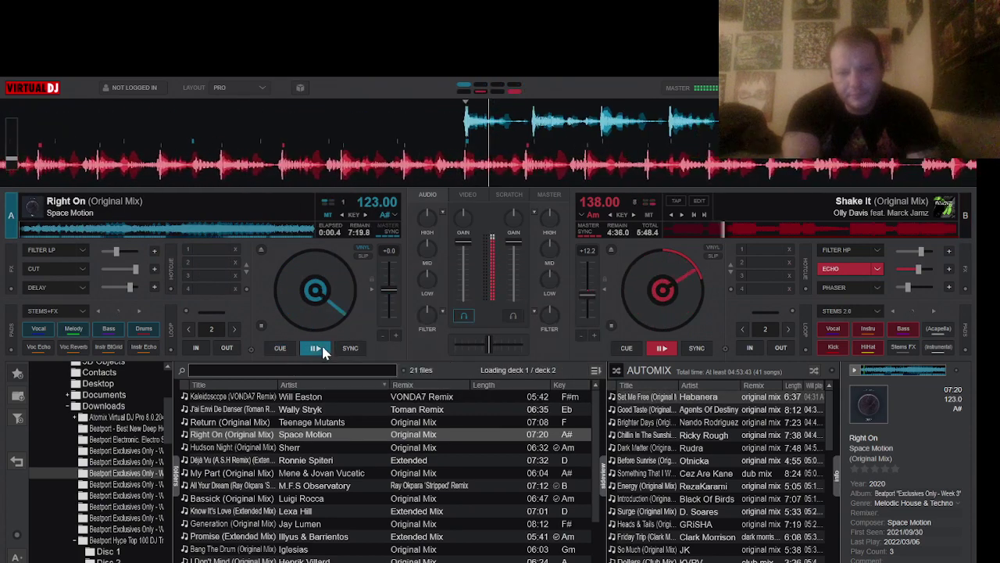
left_click(349, 348)
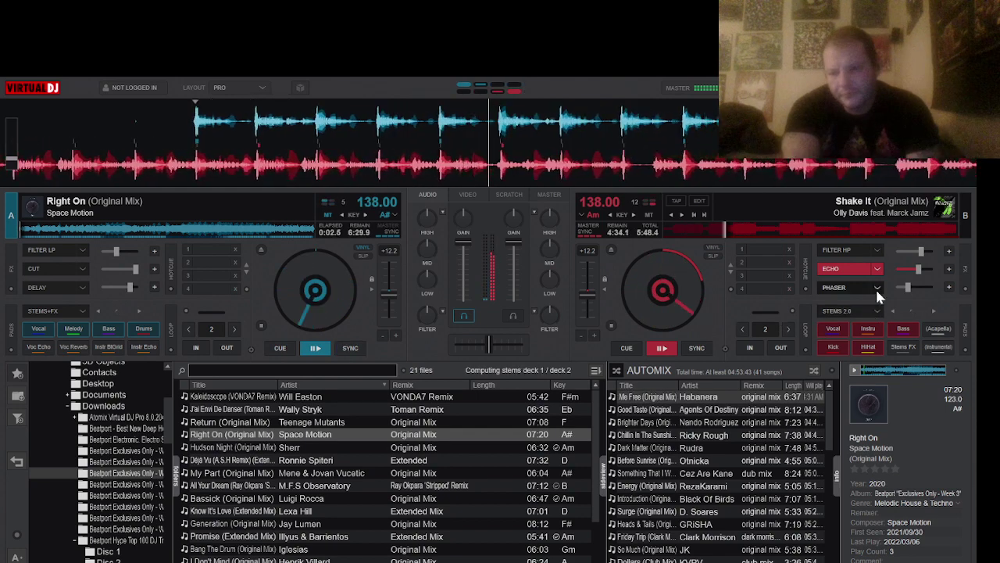
On deck B, enable Phaser and Filter HP and turn off Echo
left_click(856, 284)
left_click(844, 268)
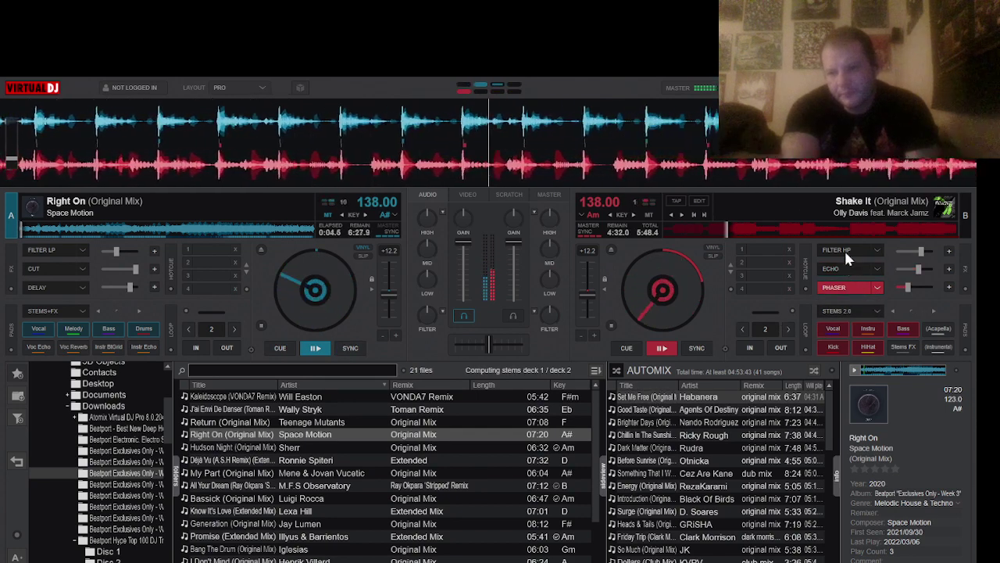
left_click(846, 251)
left_click(847, 251)
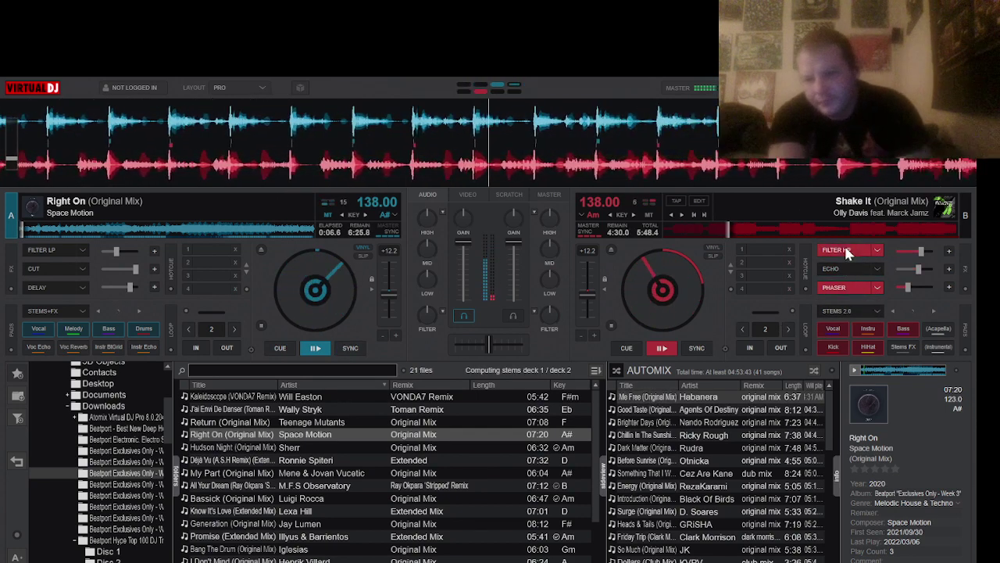
Toggle Filter HP repeatedly on deck B, leaving it on, and enable Filter LP on deck A
left_click(846, 252)
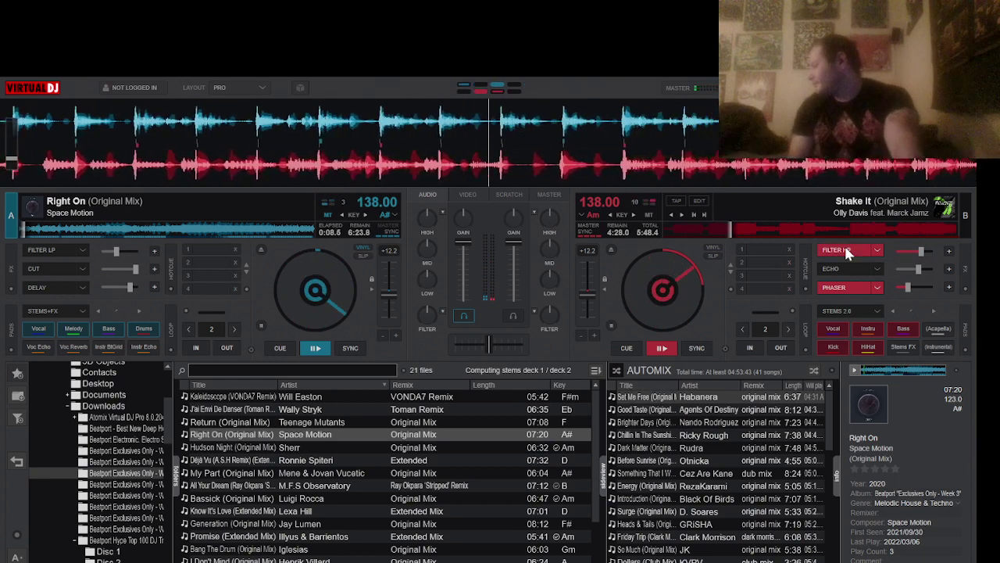
left_click(847, 252)
left_click(846, 251)
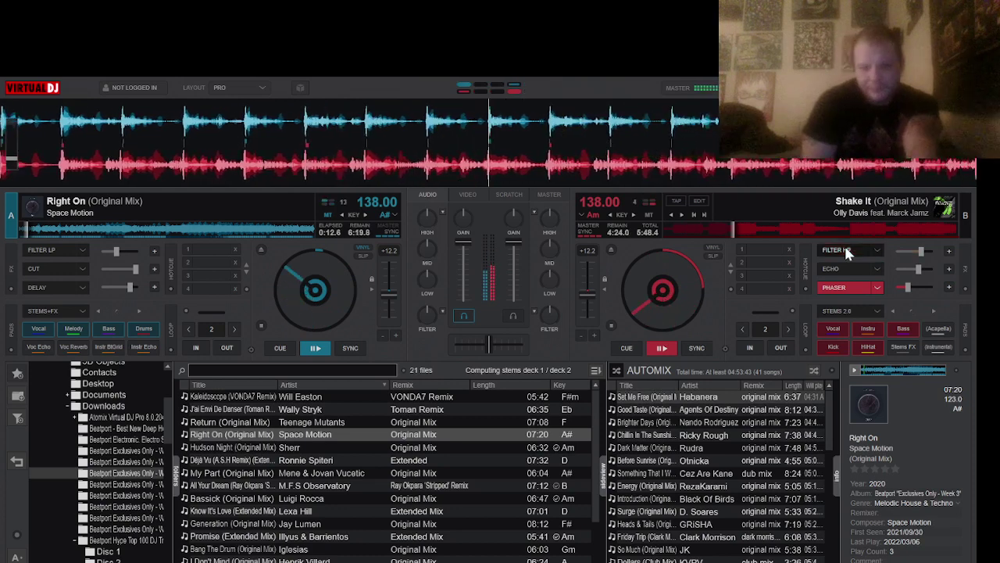
left_click(844, 251)
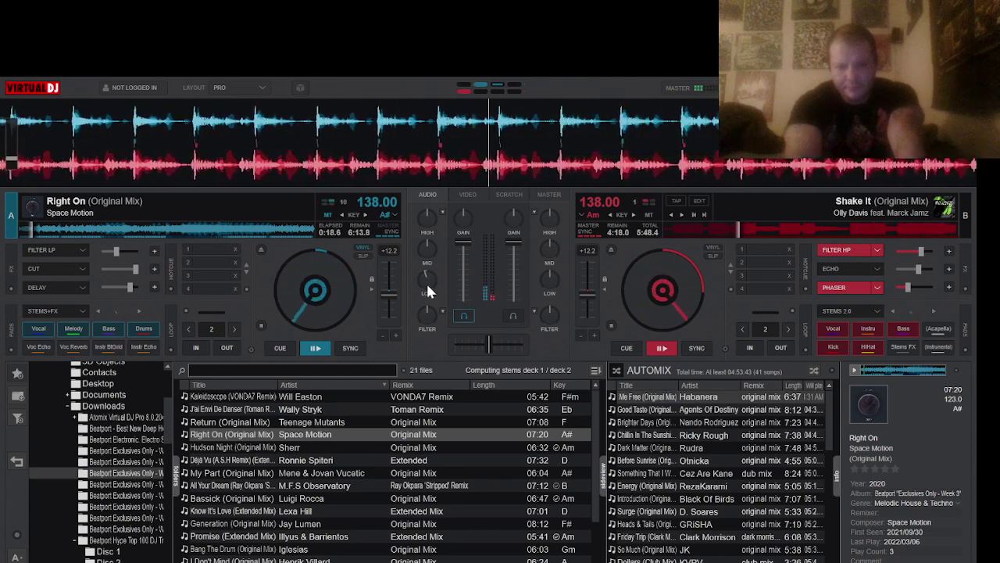
left_click(54, 249)
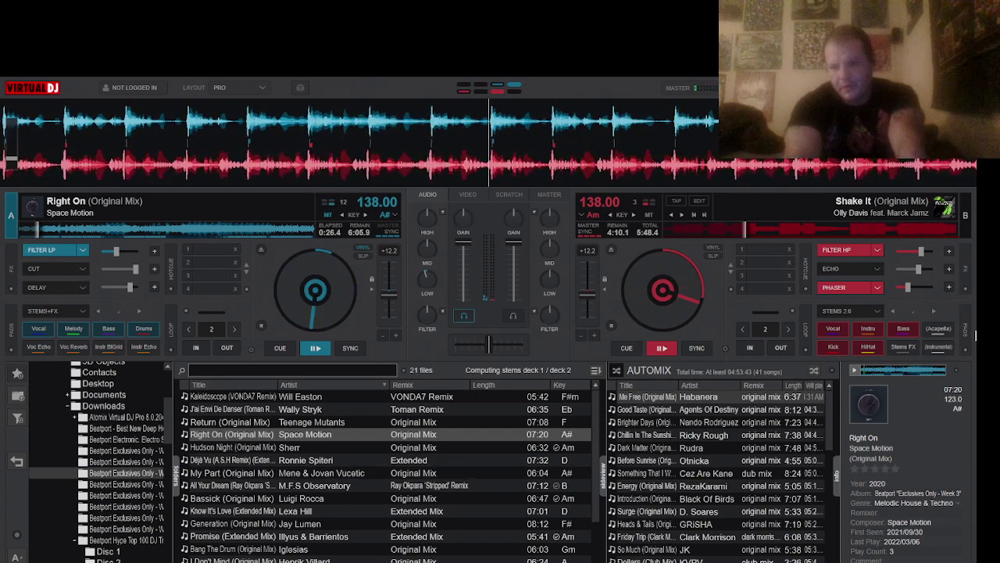
Turn off Filter HP and Phaser on deck B and enable Delay on deck A
left_click(849, 310)
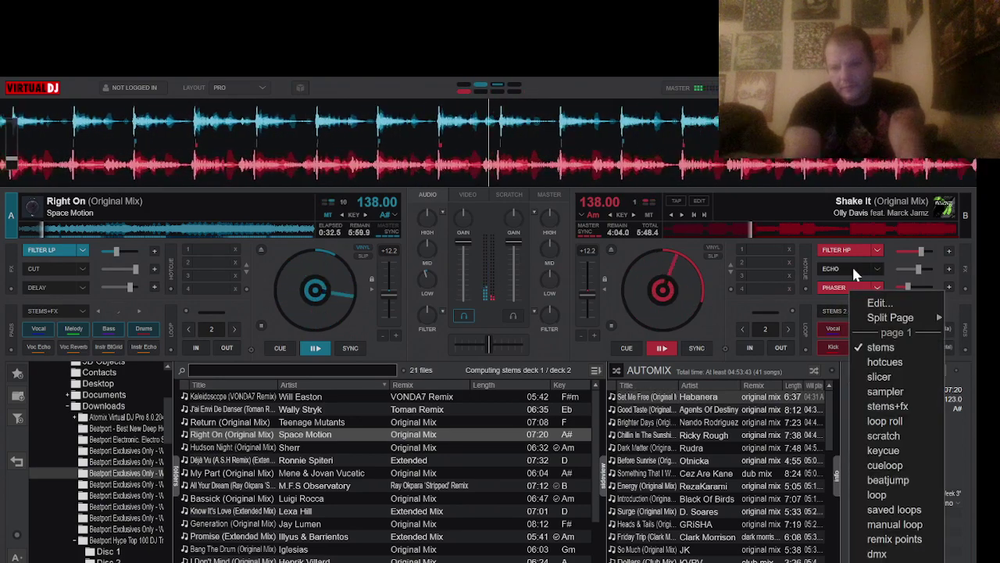
left_click(856, 250)
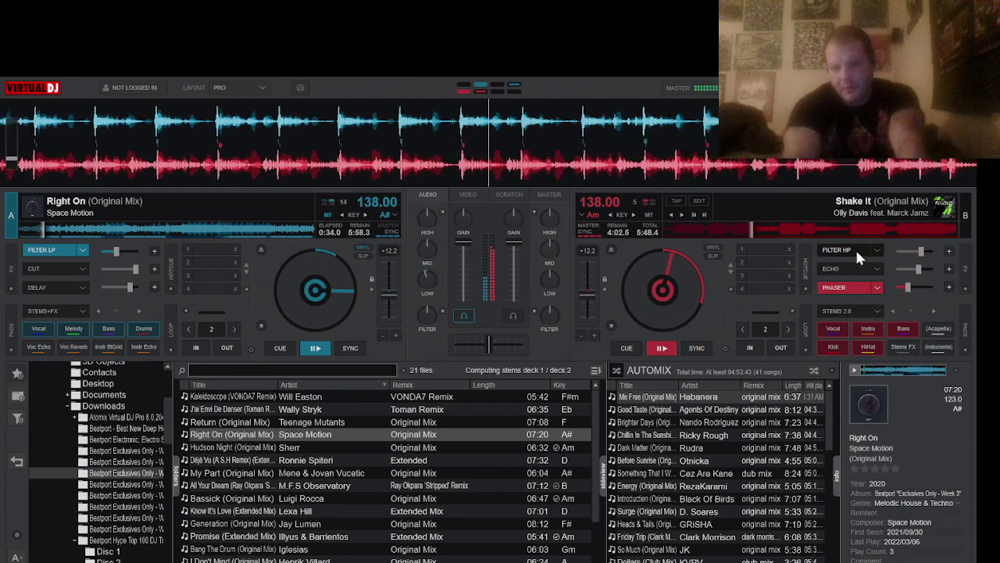
left_click(842, 289)
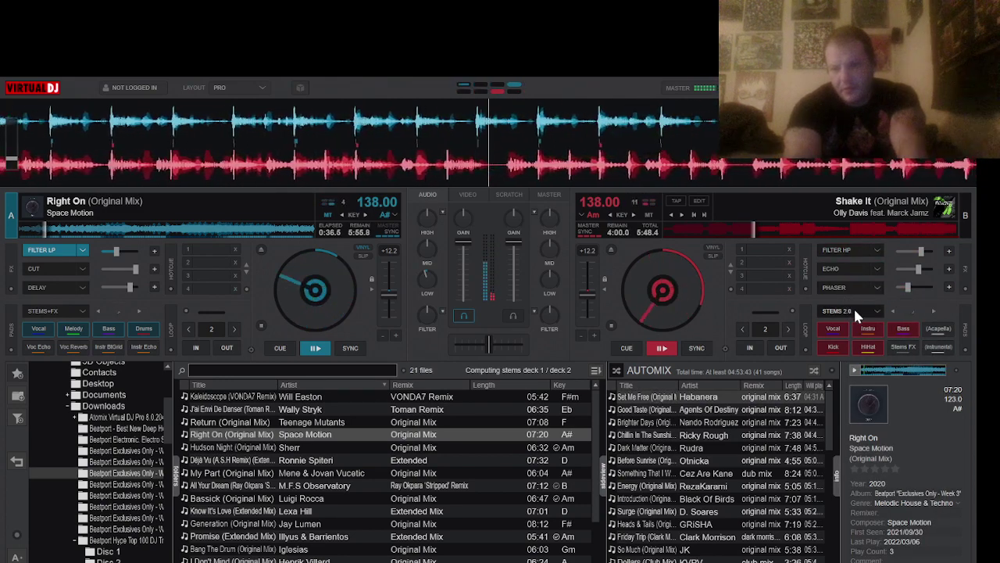
left_click(853, 307)
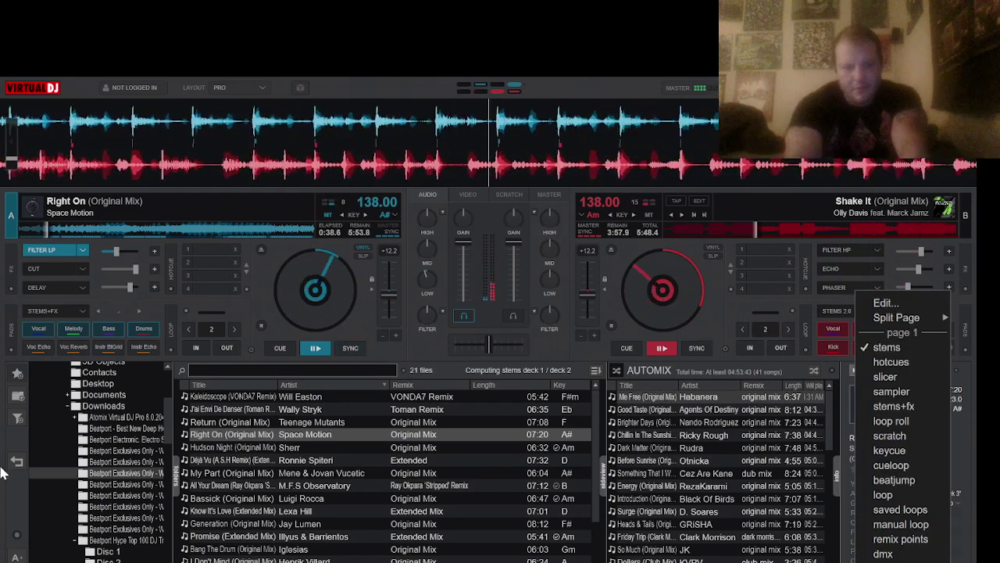
left_click(63, 288)
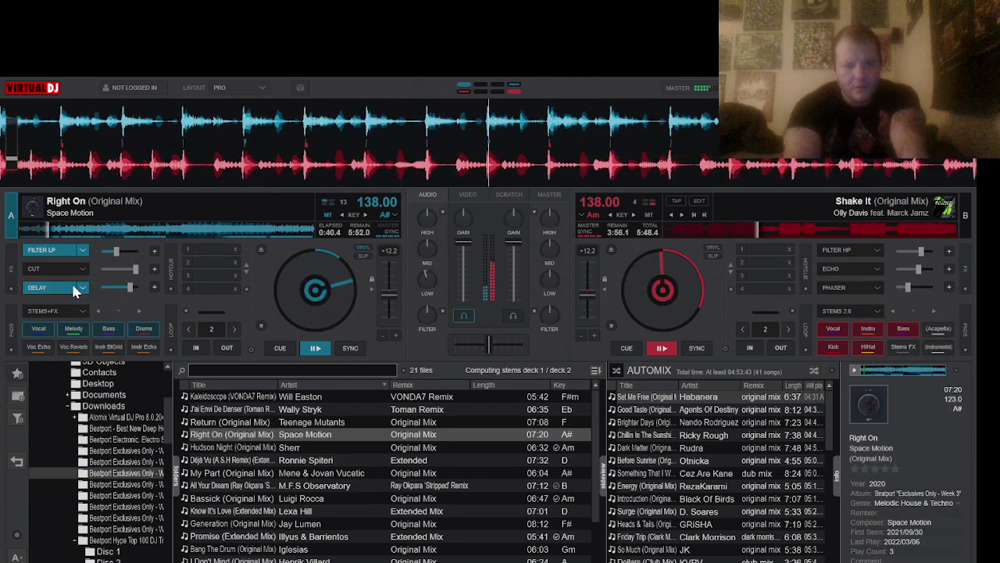
From the Beatport Exclusives Week 5 folder, load Eskimode by Particle feat. Redders onto deck A, replacing the playing track, then play and sync it
left_click(125, 506)
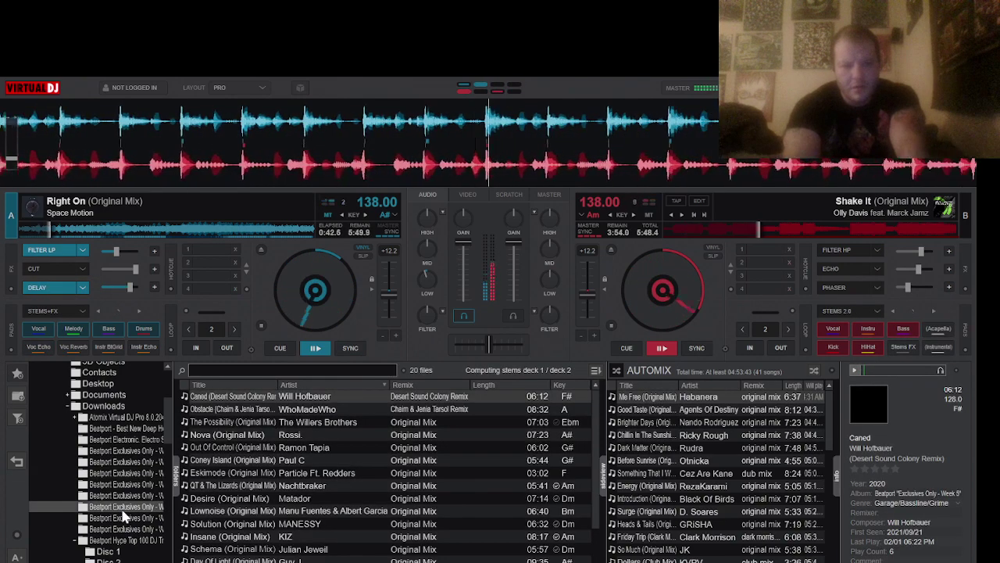
left_click_drag(234, 472, 308, 235)
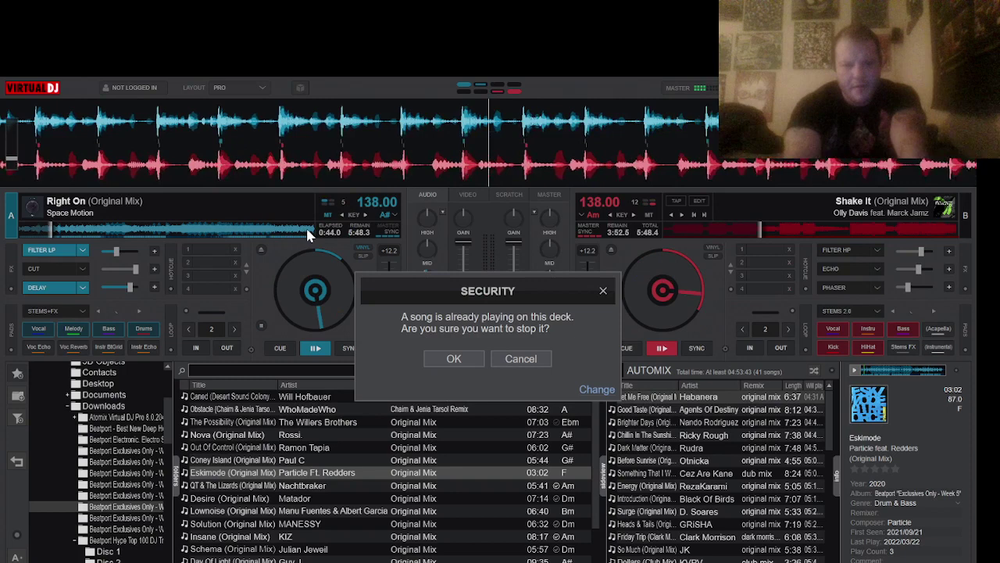
left_click(454, 358)
left_click(315, 348)
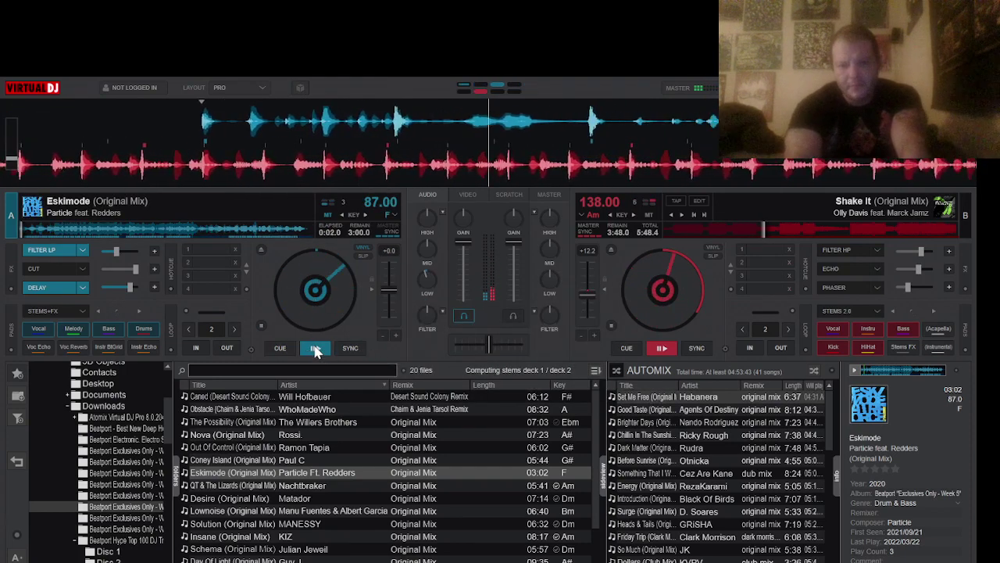
left_click(350, 348)
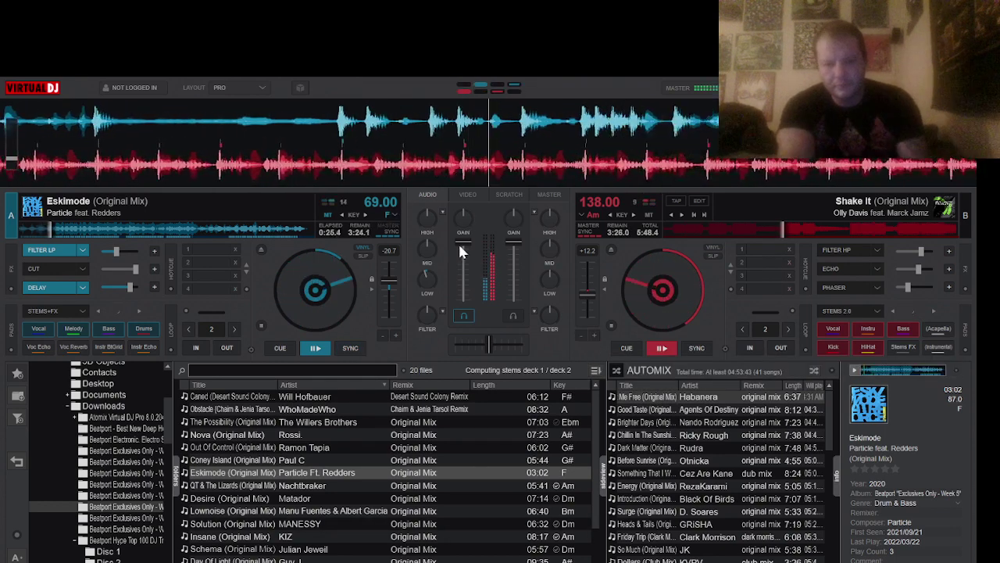
Cut deck A's volume fully, raise it back to just below maximum, and set a one-beat loop on that deck
left_click(465, 296)
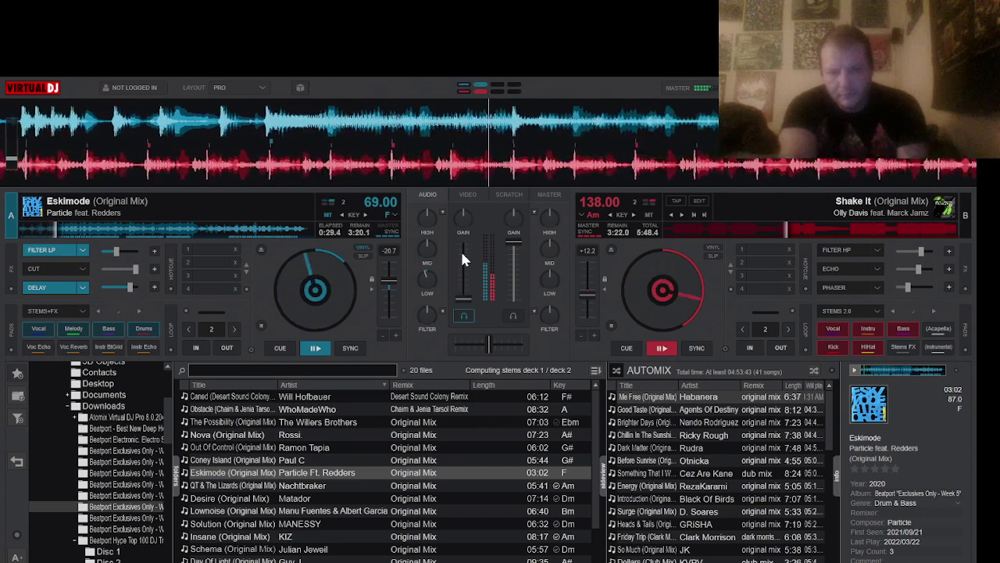
left_click(463, 257)
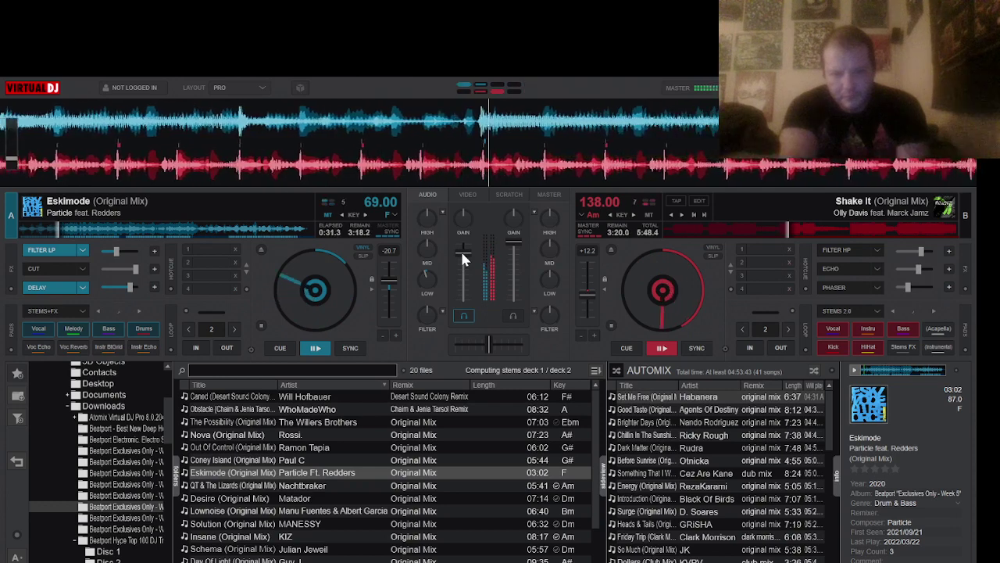
left_click(196, 347)
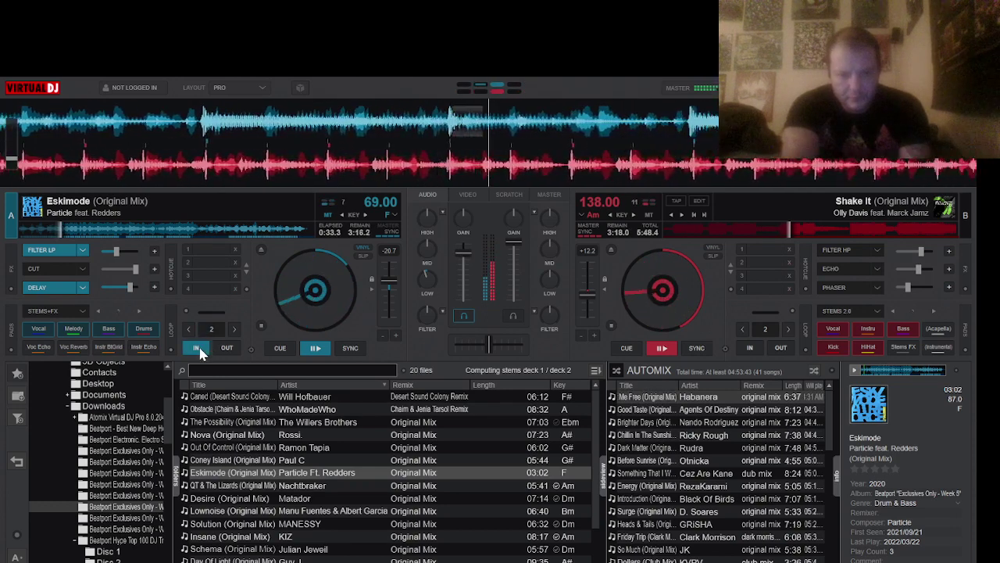
left_click(225, 347)
Turn off Delay on deck A and enable Filter HP and Phaser on deck B
left_click(53, 283)
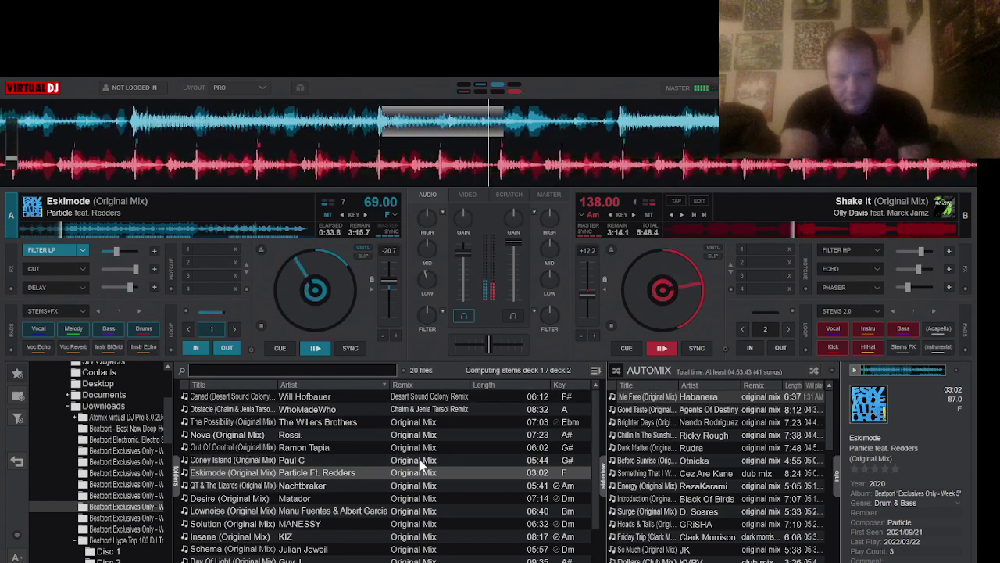
left_click(875, 328)
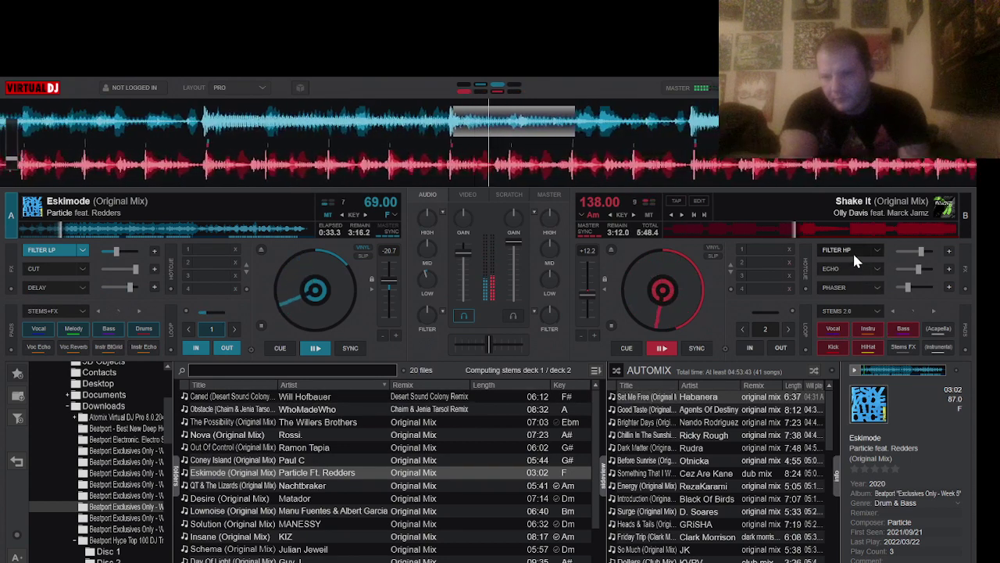
left_click(852, 251)
left_click(850, 287)
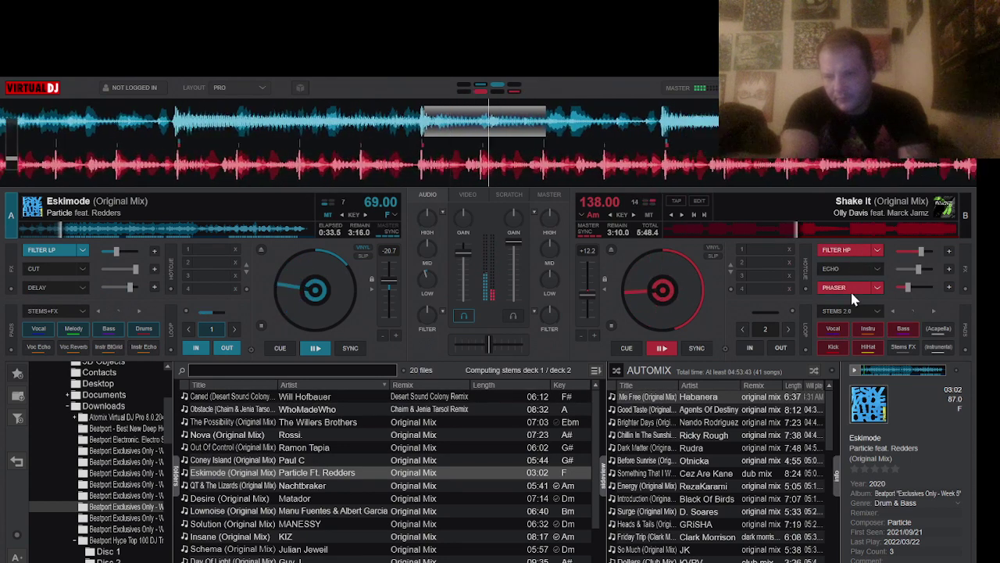
Set a two-beat loop on deck B, lengthen it to 8 beats, and release the loops on both decks
left_click(749, 348)
left_click(781, 347)
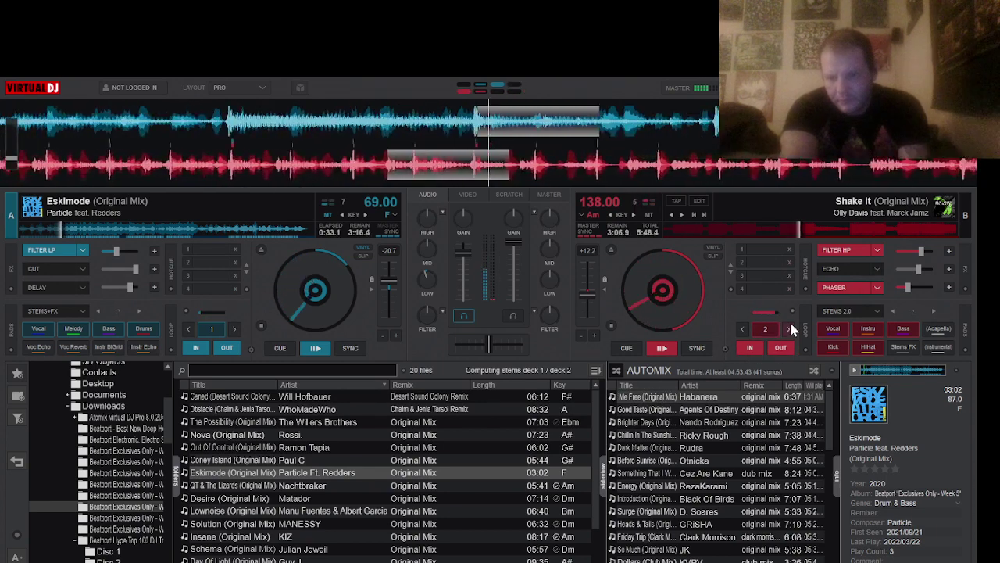
left_click(789, 328)
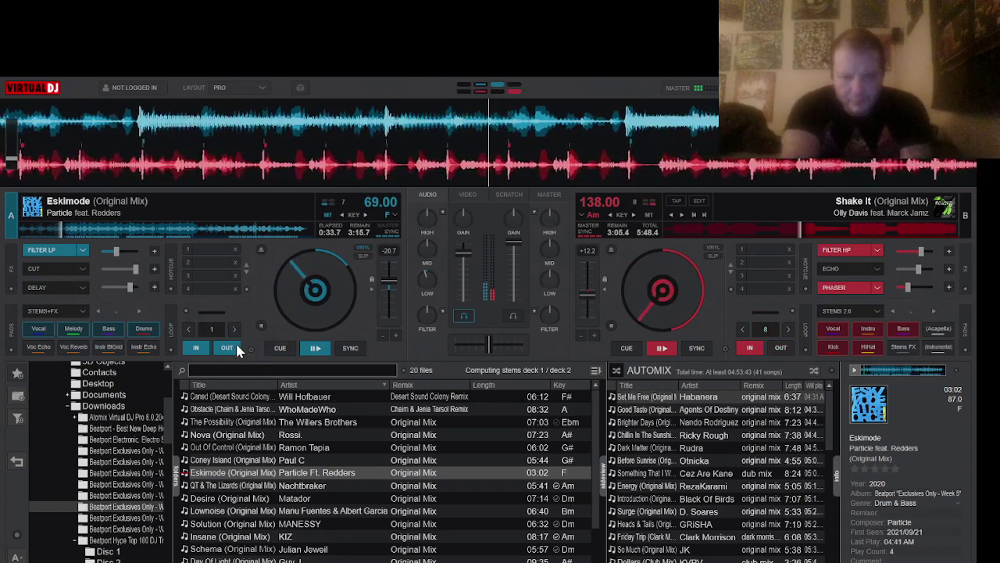
Enable Cut on deck A and turn off Filter HP and Phaser on deck B
left_click(61, 267)
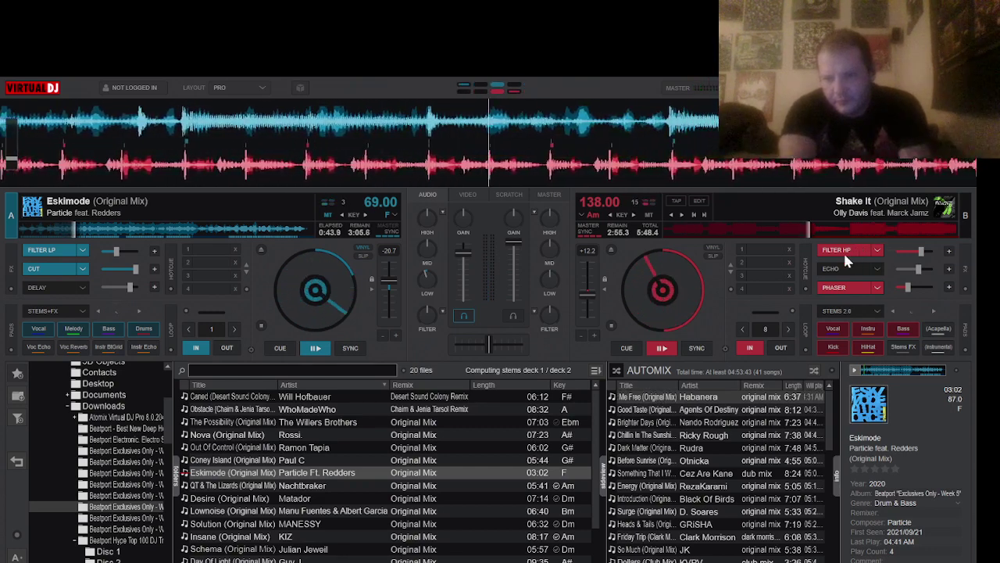
scroll(842, 250, "up", 1)
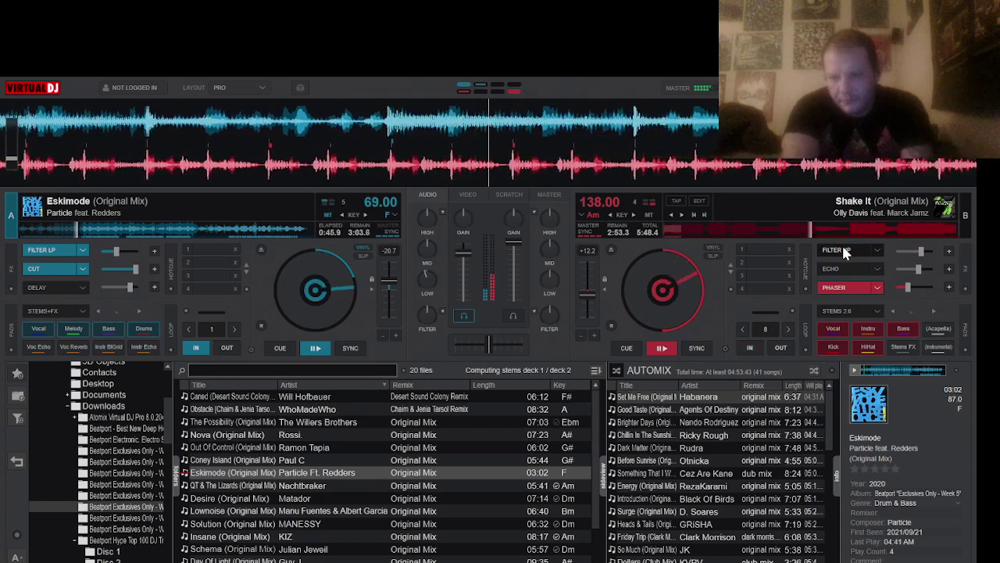
left_click(837, 293)
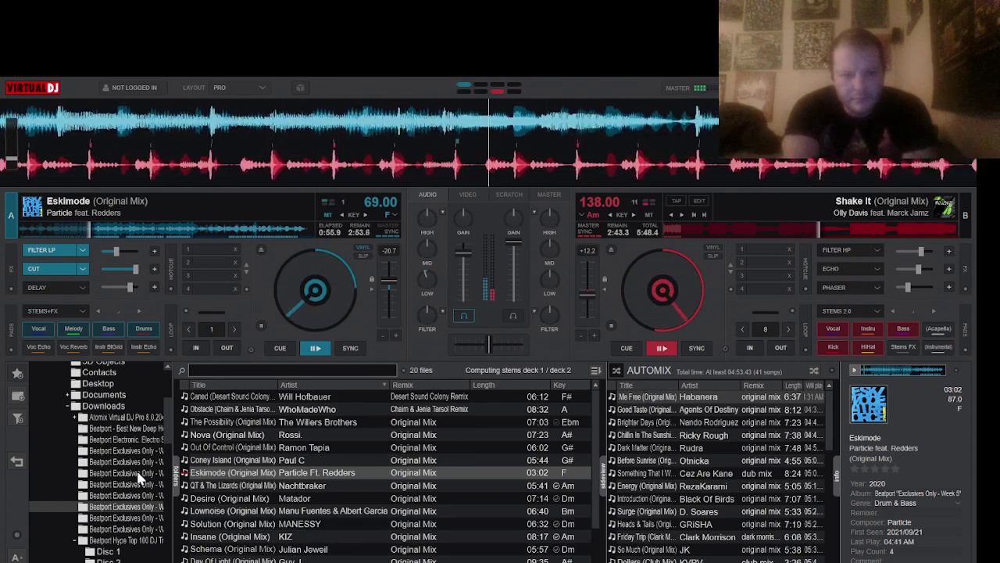
On deck A, turn off Cut and Filter LP, and switch Delay on briefly before turning it off again
left_click(50, 270)
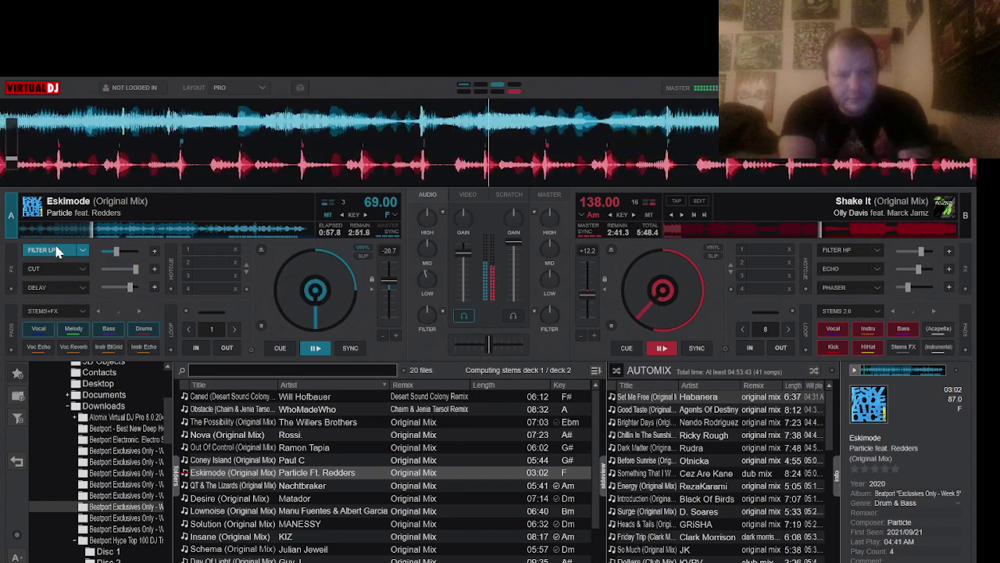
left_click(59, 249)
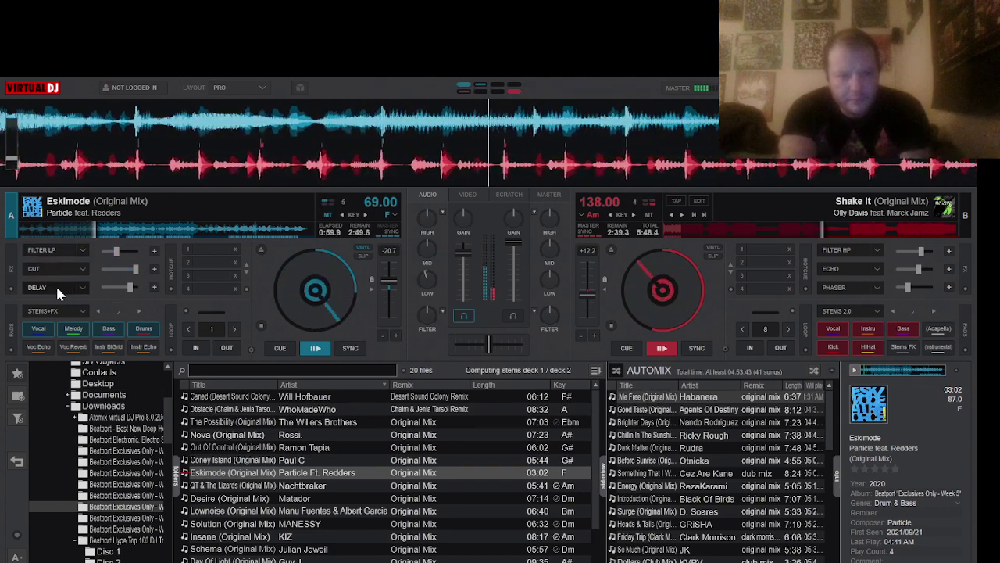
left_click(55, 286)
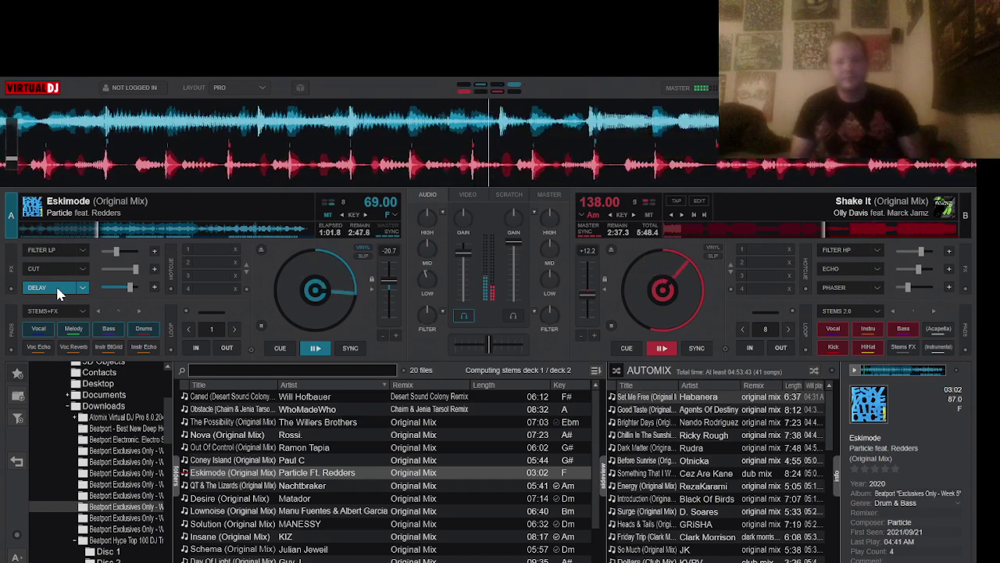
left_click(57, 288)
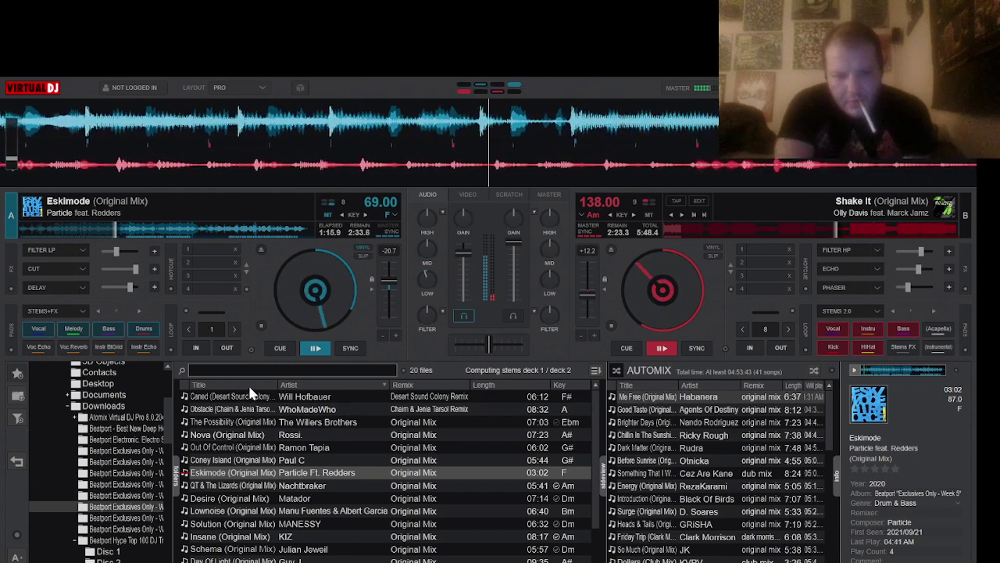
Load Caned (Desert Sound Colony Remix) by Will Hofbauer onto deck B, replacing the playing track, and play it
left_click_drag(257, 396, 776, 256)
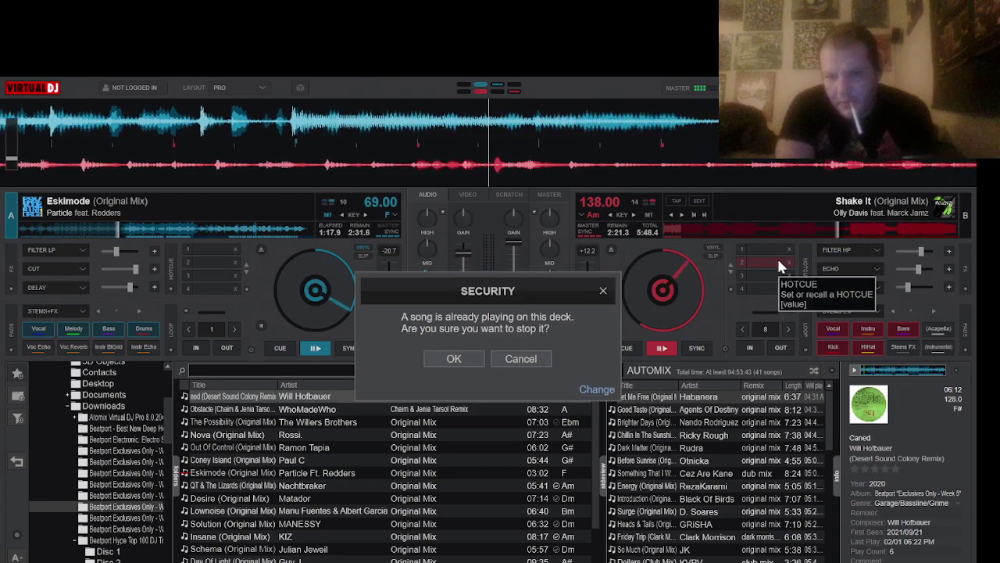
left_click(451, 357)
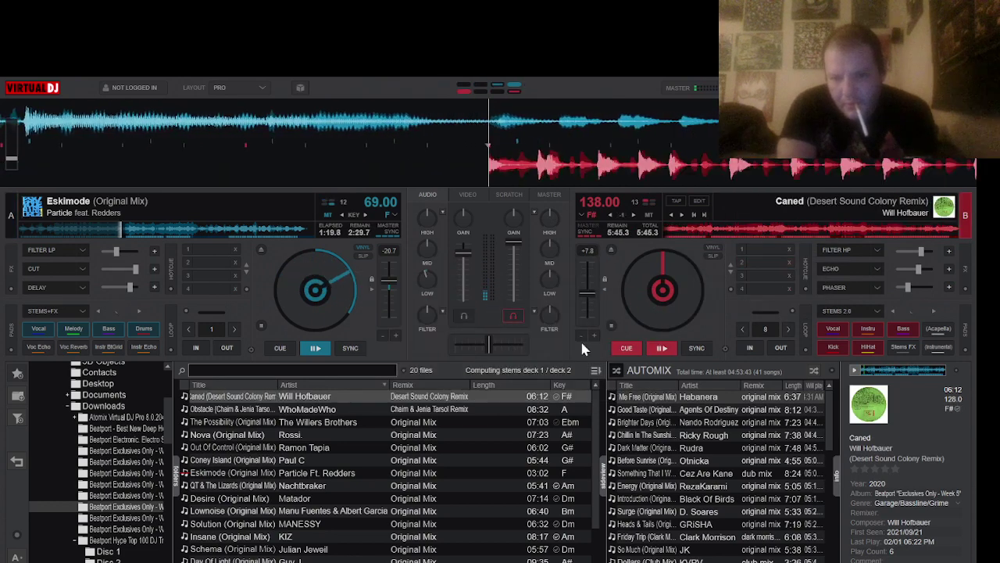
left_click(661, 353)
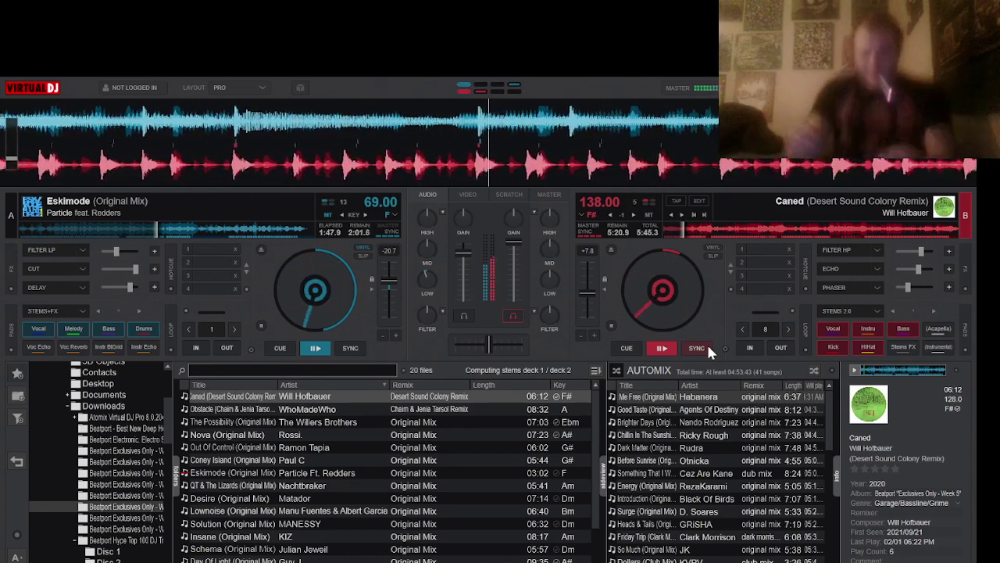
Enable Filter HP and Phaser on deck B, and Cut and Filter LP on deck A with a brief burst of Delay
left_click(837, 250)
left_click(844, 280)
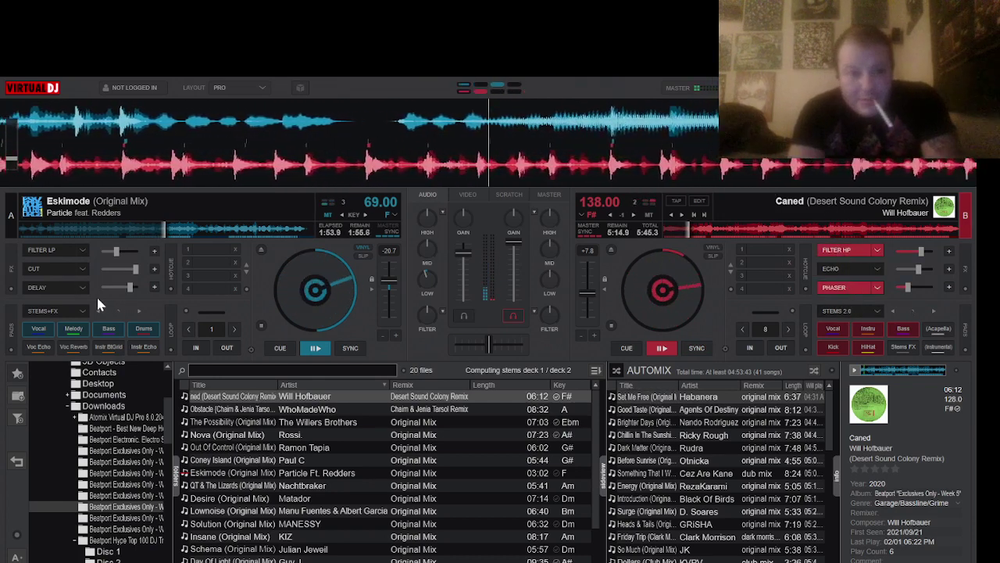
left_click(67, 269)
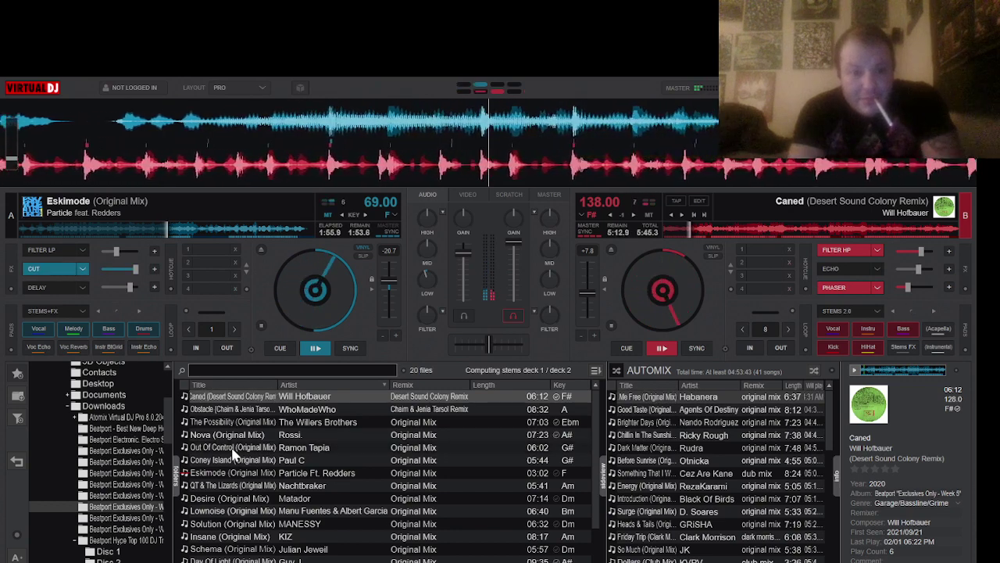
left_click(43, 286)
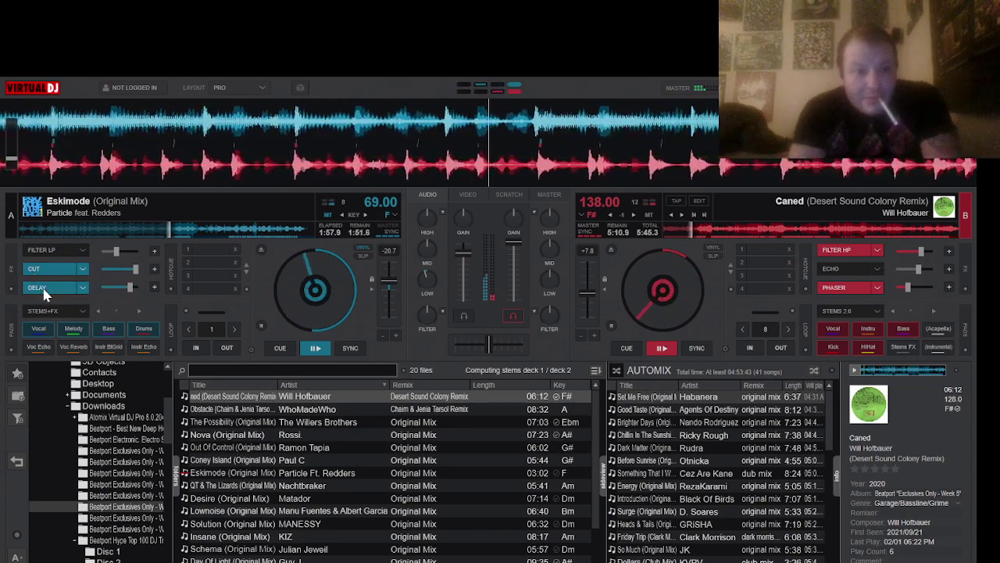
left_click(57, 248)
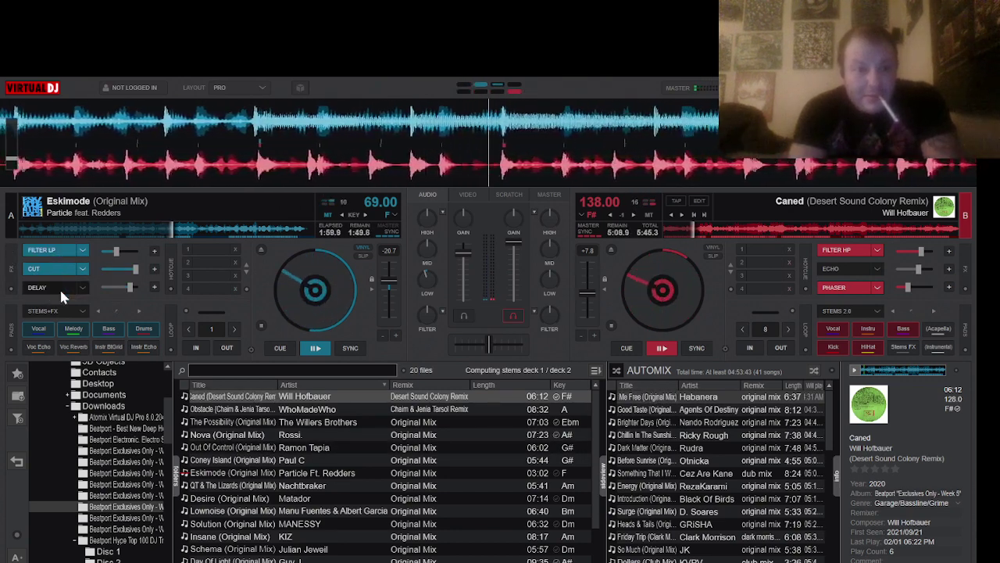
Turn off Cut on deck A, and load QT & The Lizards by Nachtbraker onto deck B, replacing the playing track, and play it in sync
left_click(59, 288)
left_click(61, 269)
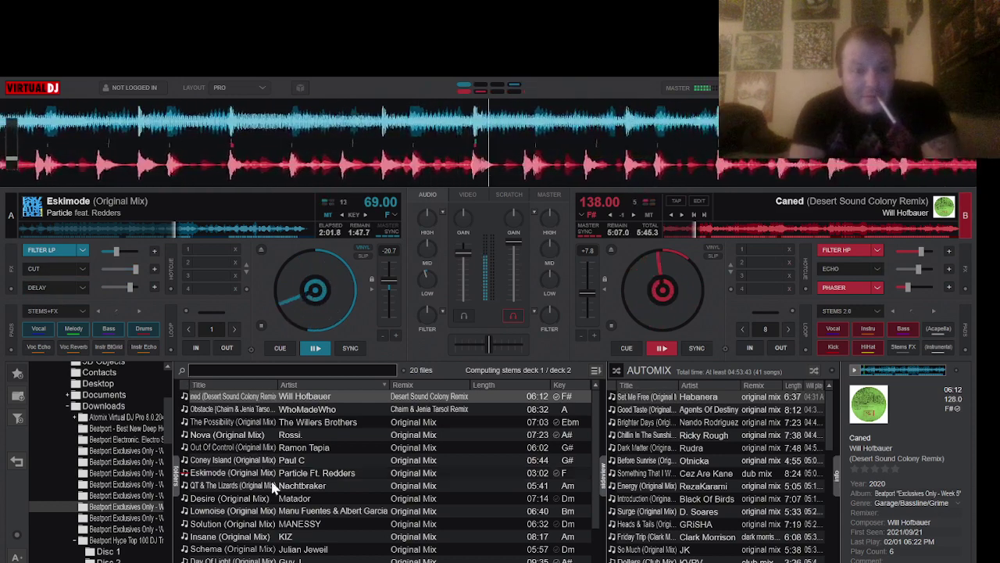
left_click_drag(235, 485, 745, 248)
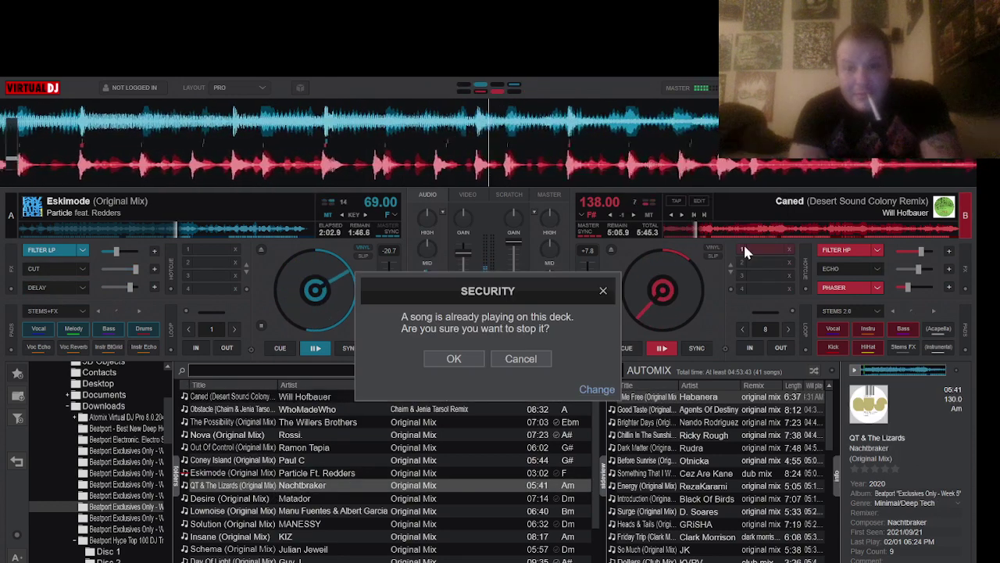
left_click(455, 359)
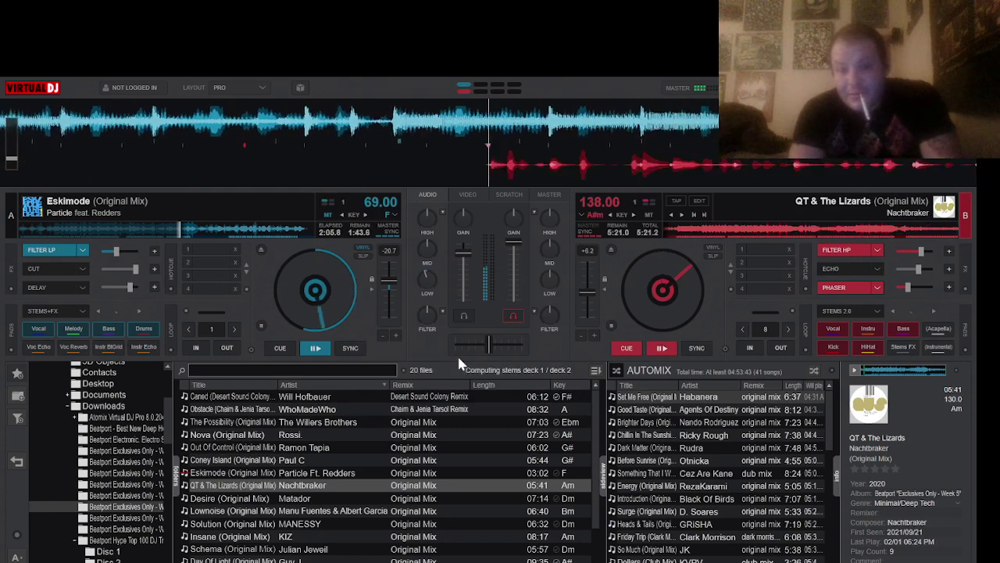
left_click(662, 348)
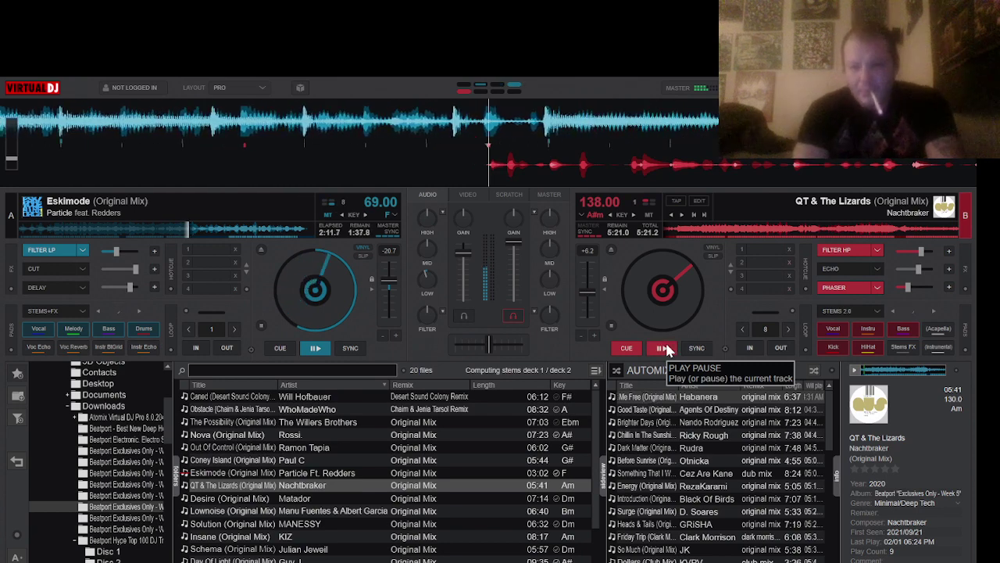
left_click(700, 347)
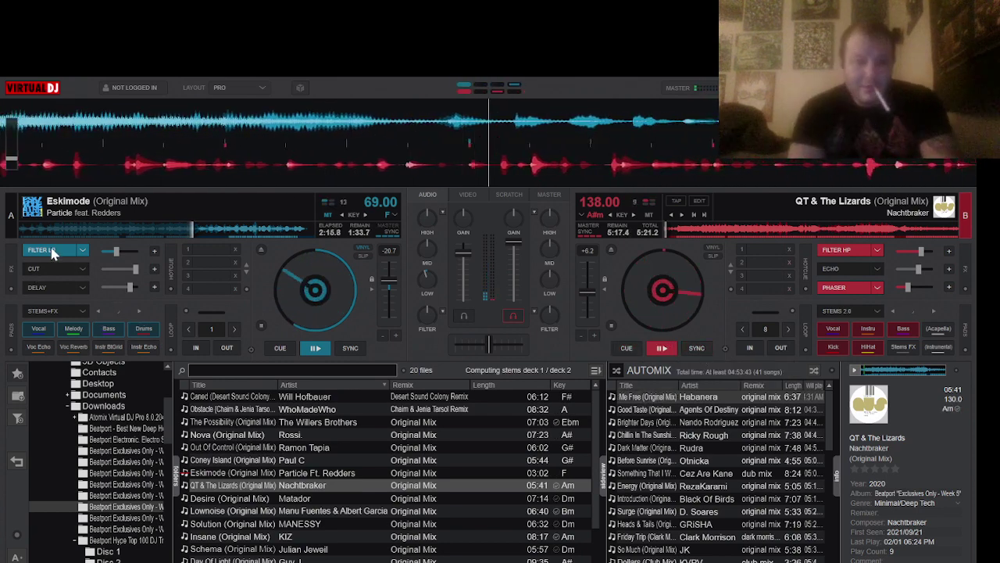
Load Nova by Rossi onto deck A in place of the playing track, and play it
left_click_drag(264, 440, 347, 336)
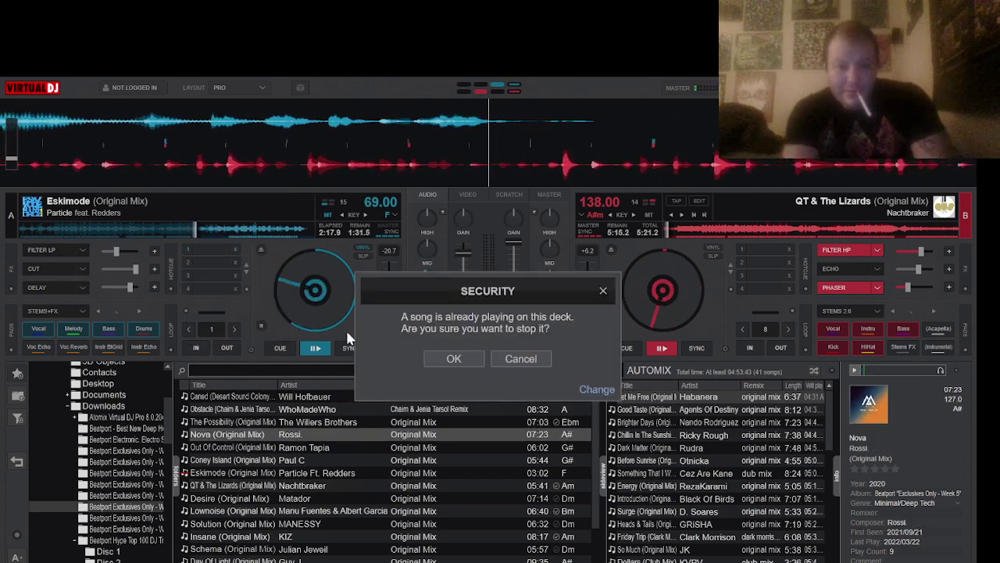
left_click(455, 358)
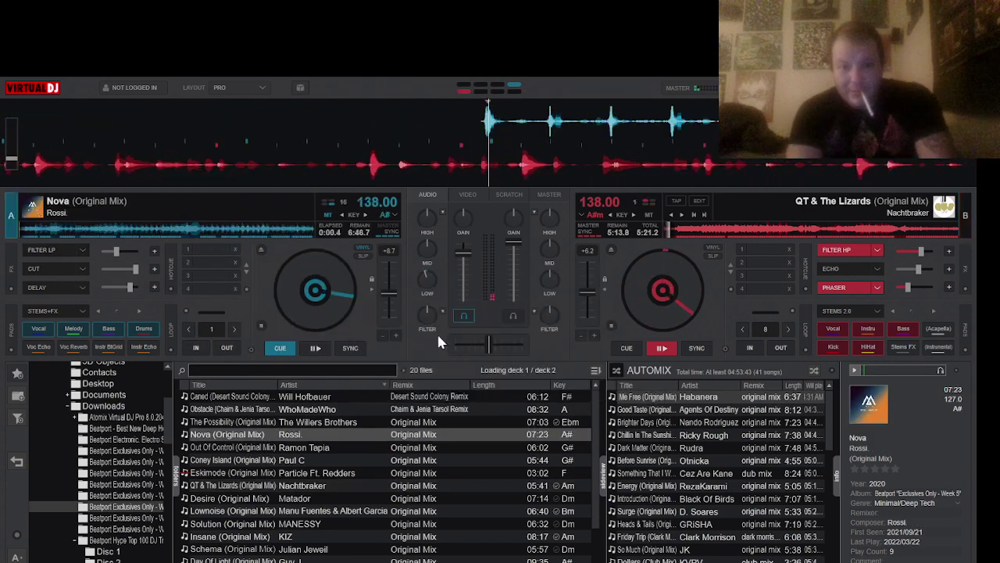
left_click(317, 350)
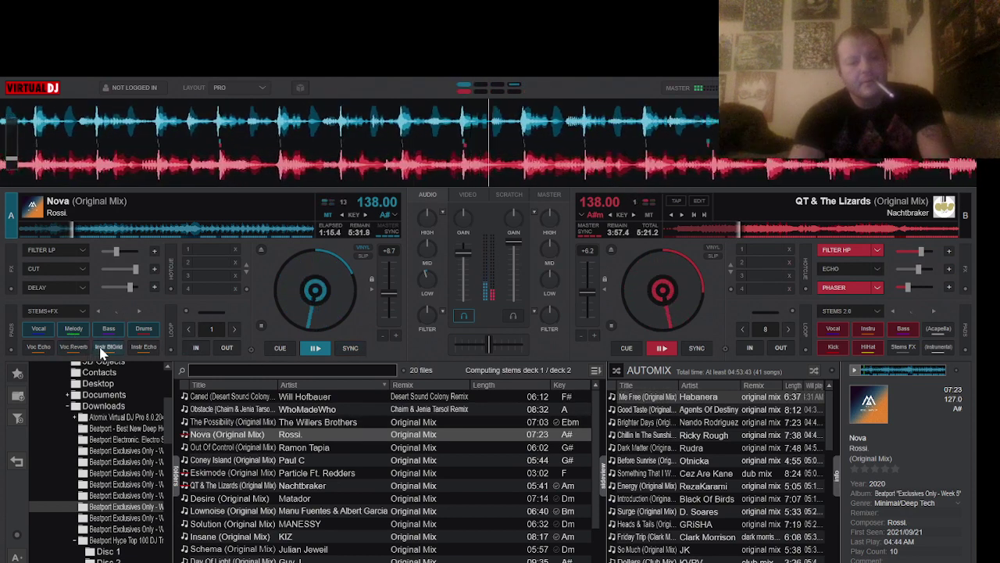
Enable Filter LP on deck A, and replace its track with Coney Island by Paul C, playing it in sync
left_click(62, 251)
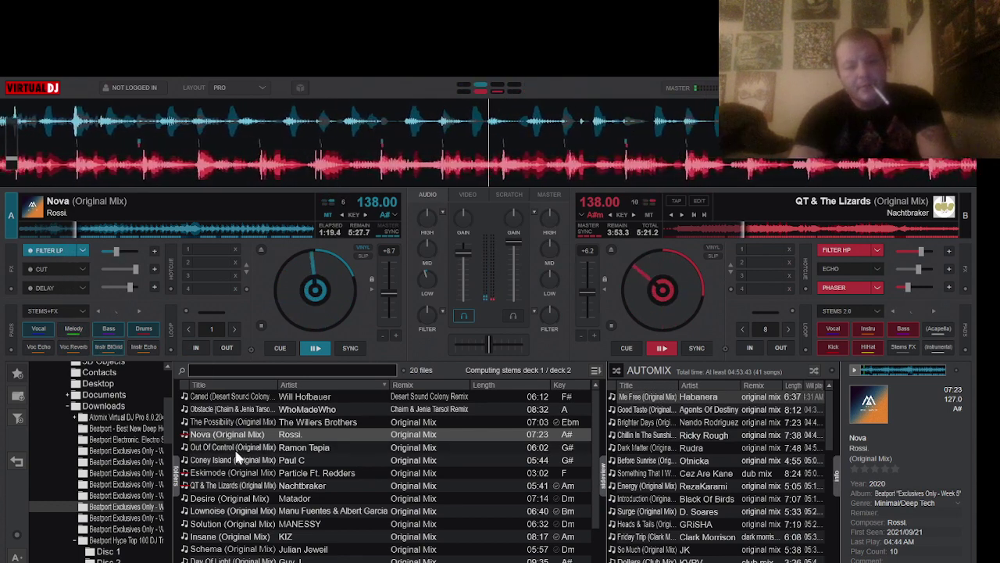
left_click_drag(235, 459, 237, 222)
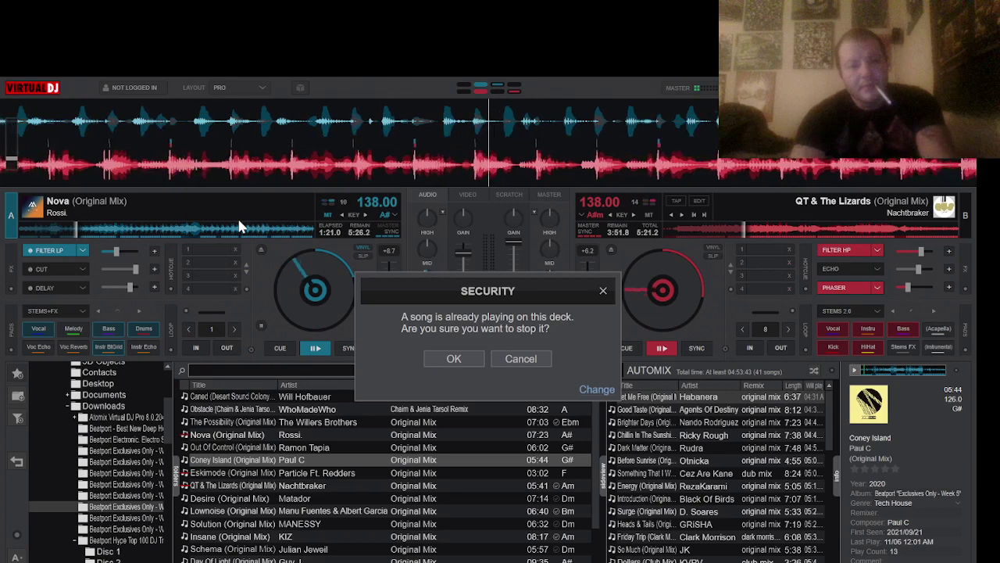
left_click(447, 357)
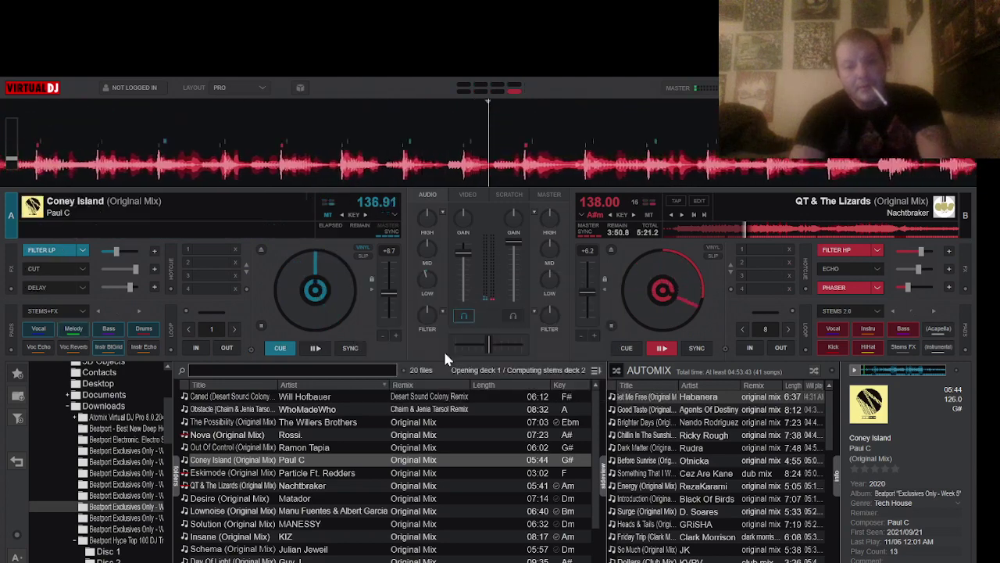
left_click(315, 348)
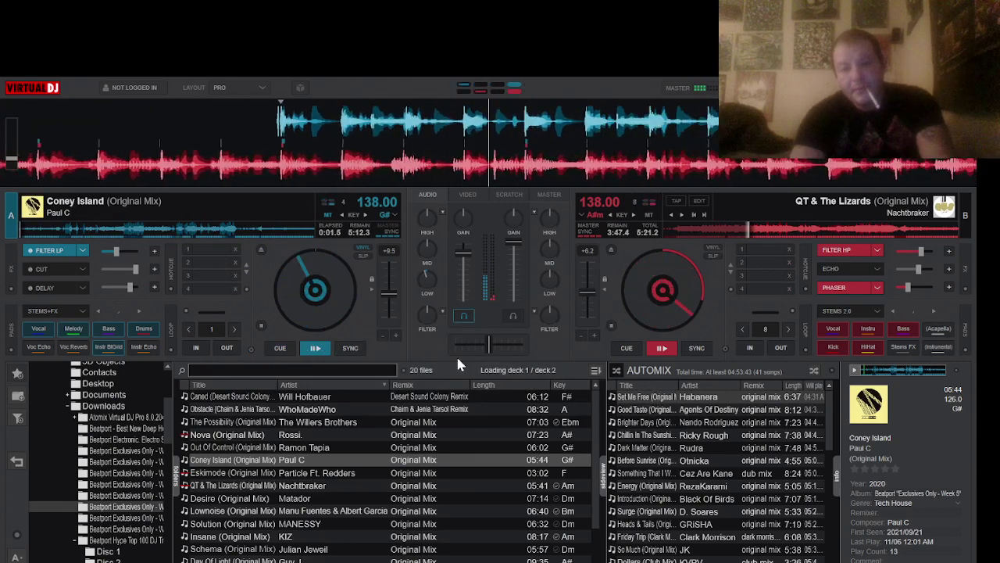
left_click(345, 348)
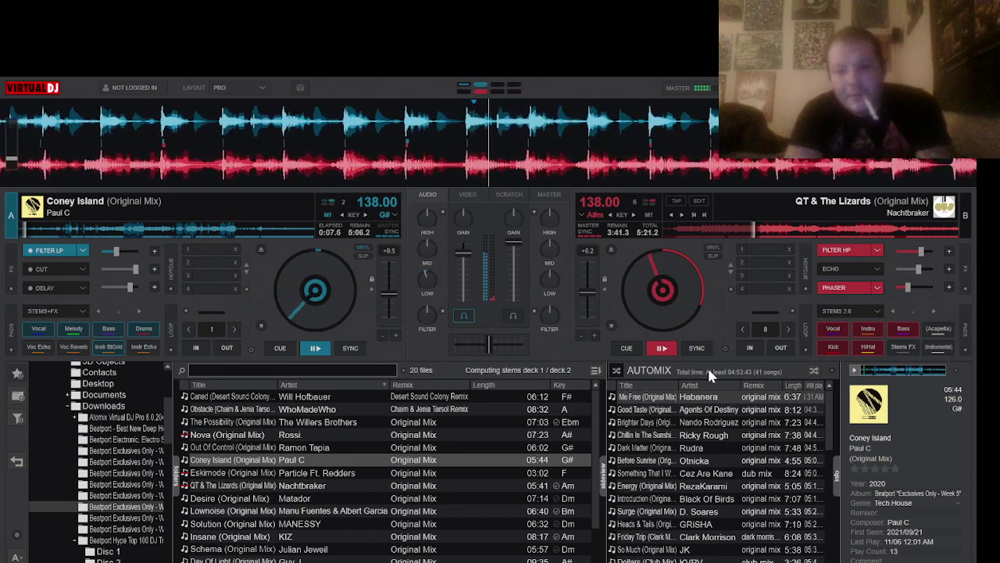
Load Dark Matter by Rudra from the Automix list onto deck B, replacing the playing track, and play it in sync
left_click(663, 448)
left_click_drag(663, 449, 829, 258)
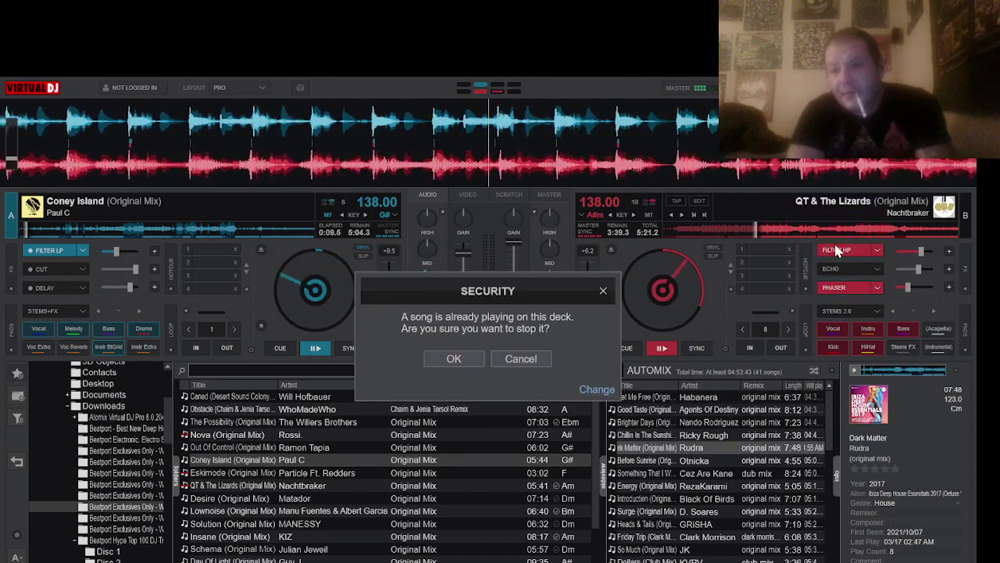
left_click(458, 359)
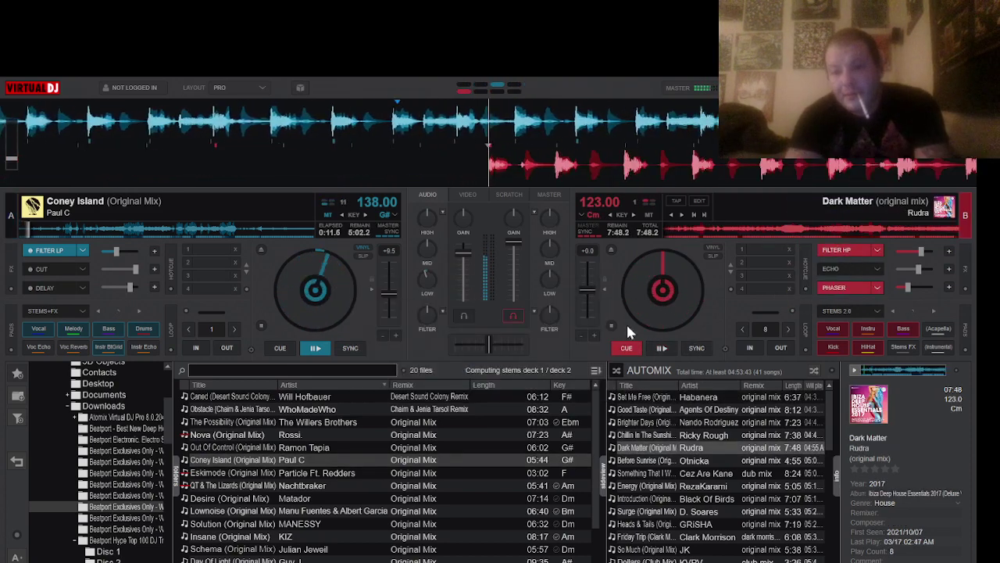
left_click(662, 349)
left_click(698, 349)
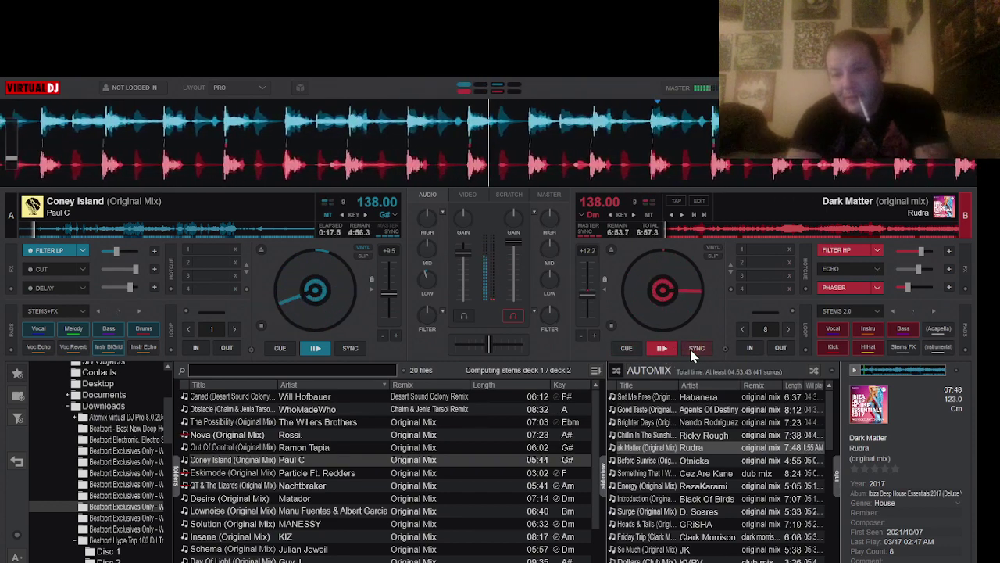
Turn off Phaser and Filter HP on deck B, and on deck A switch Delay on briefly before turning off Cut and Delay
left_click(850, 287)
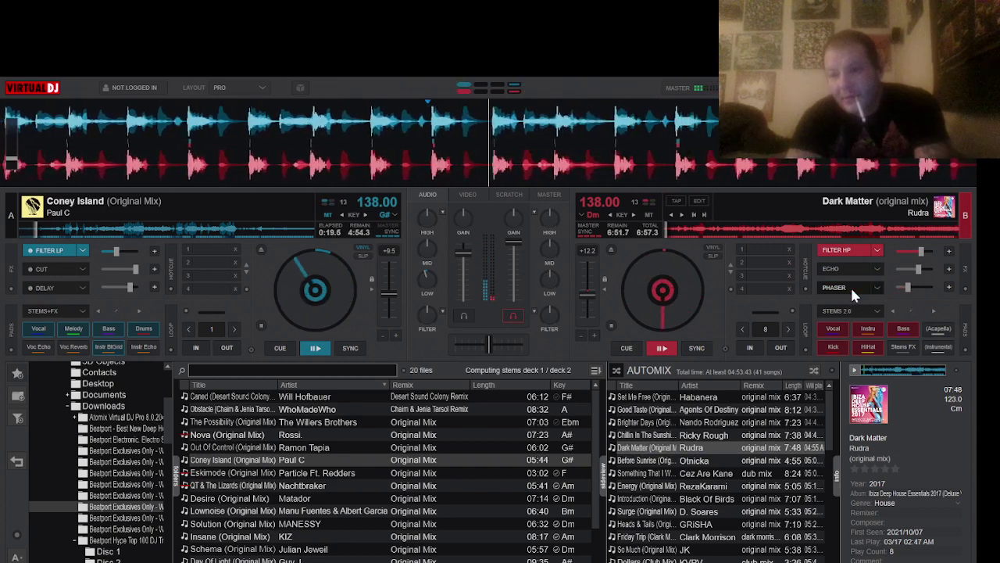
left_click(840, 254)
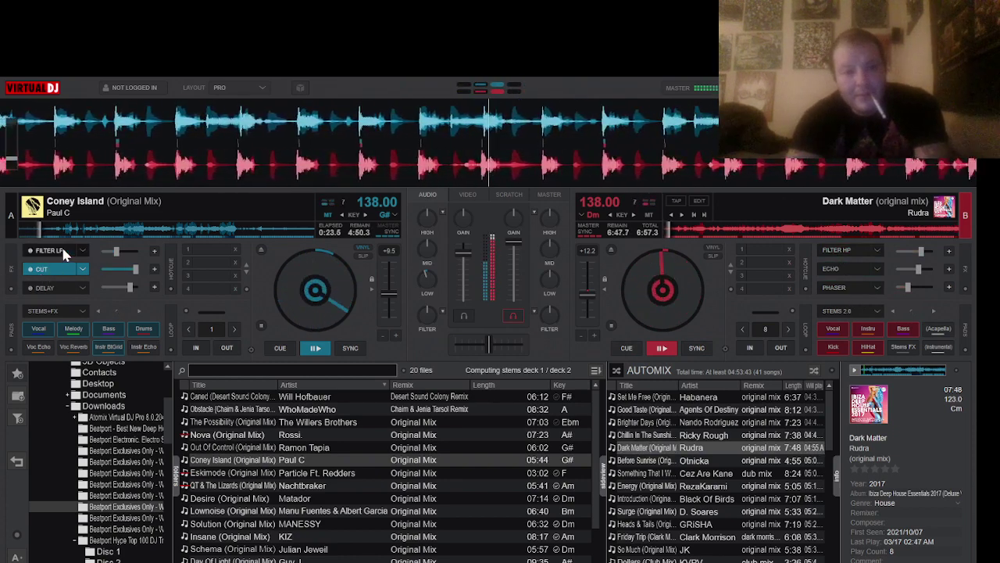
left_click(66, 287)
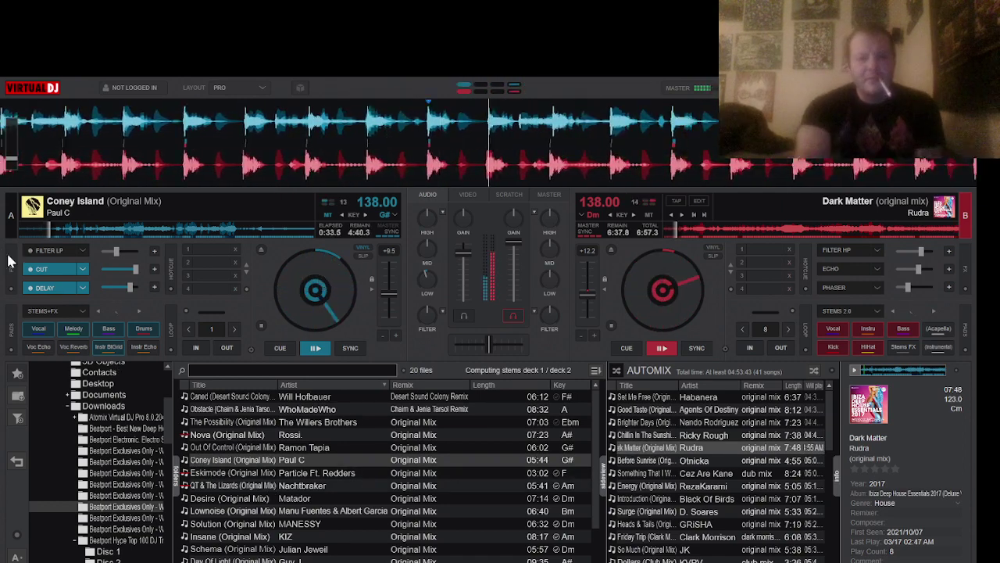
left_click(55, 268)
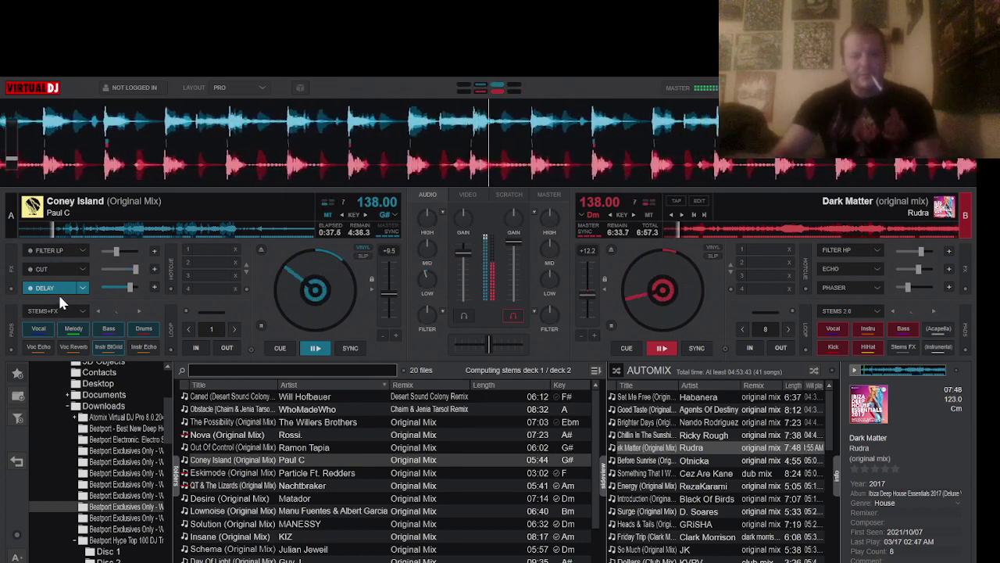
left_click(58, 286)
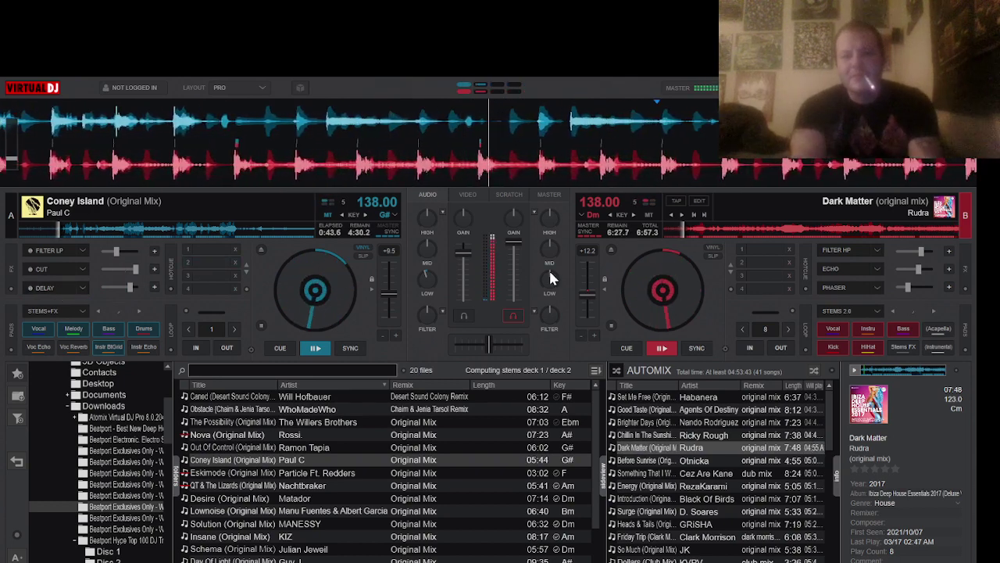
Shift deck A's key to +1 (A) and deck B's key to -3 (Bm)
left_click(466, 316)
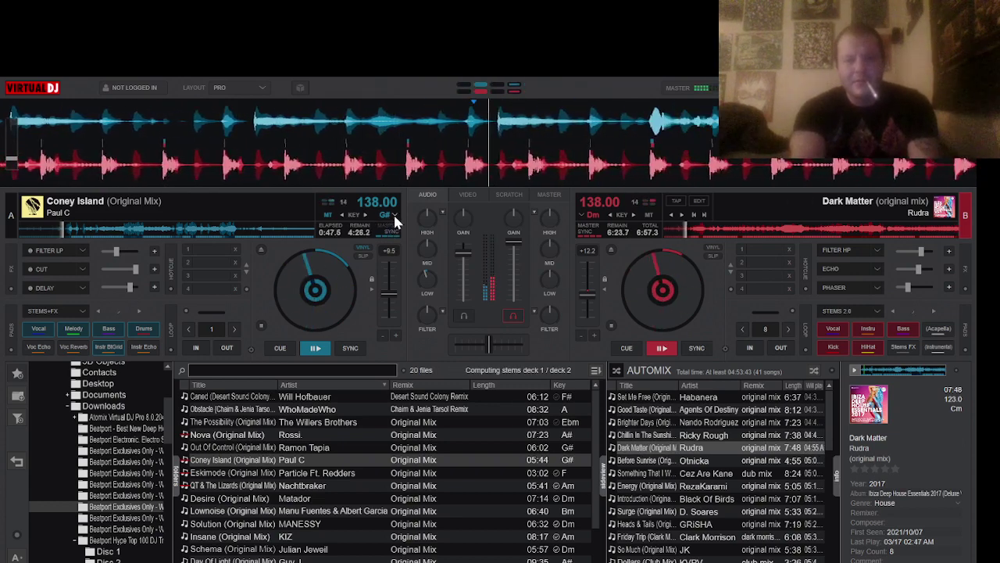
left_click(394, 216)
left_click(424, 287)
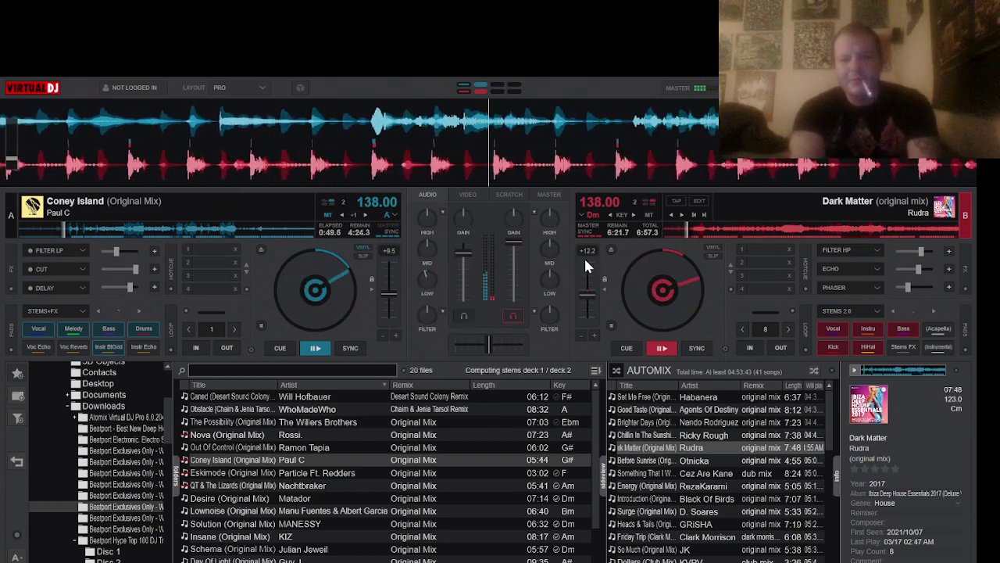
left_click(584, 212)
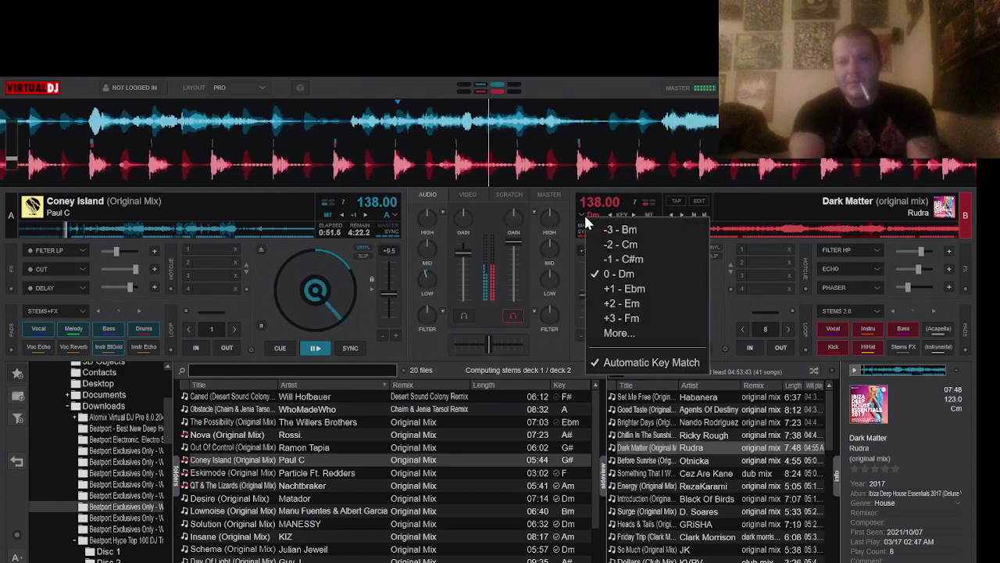
left_click(608, 231)
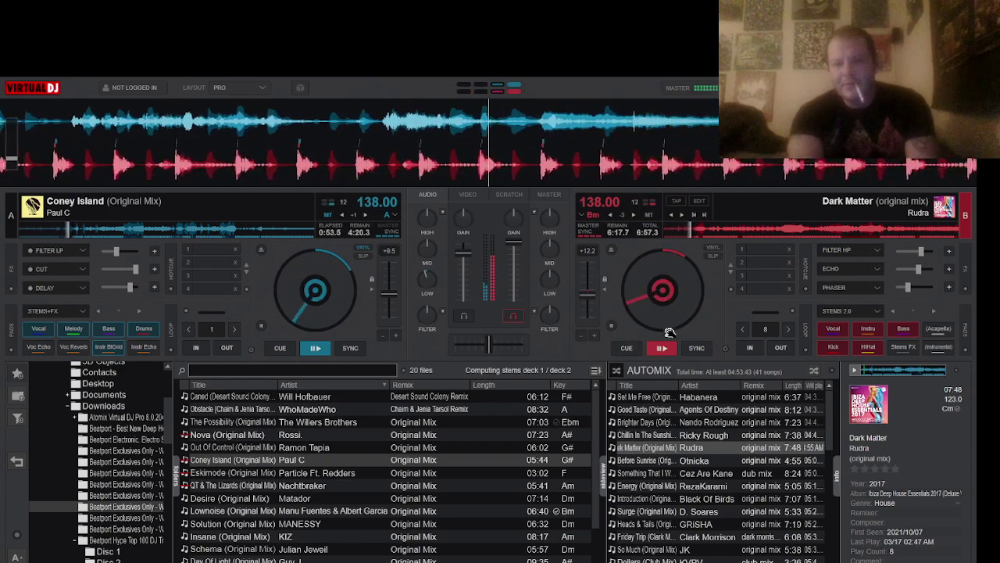
Apply Echo to deck B while replacing deck A's track with Eskimode by Particle feat. Redders, played in sync, and turn Echo off
left_click(833, 270)
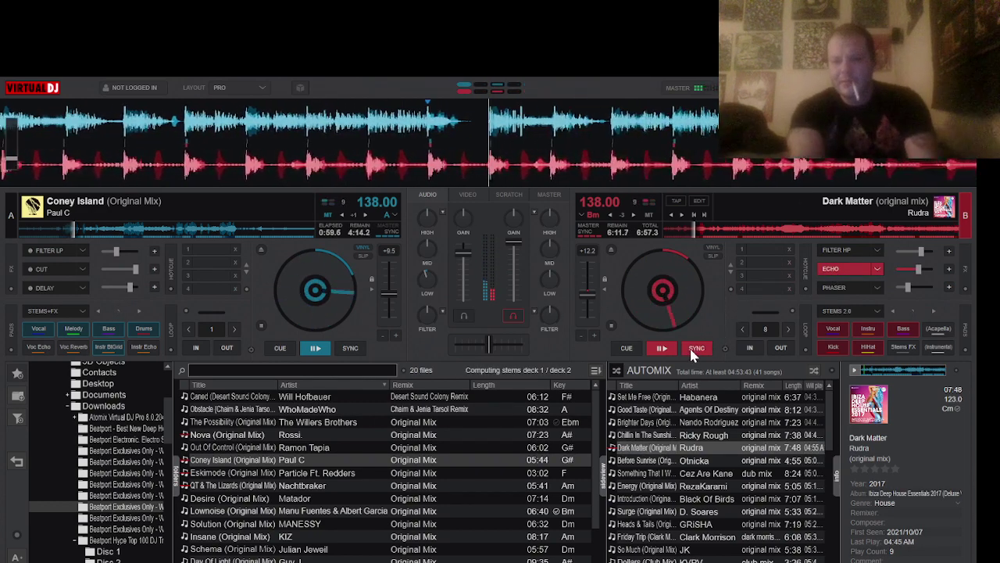
left_click_drag(232, 473, 57, 215)
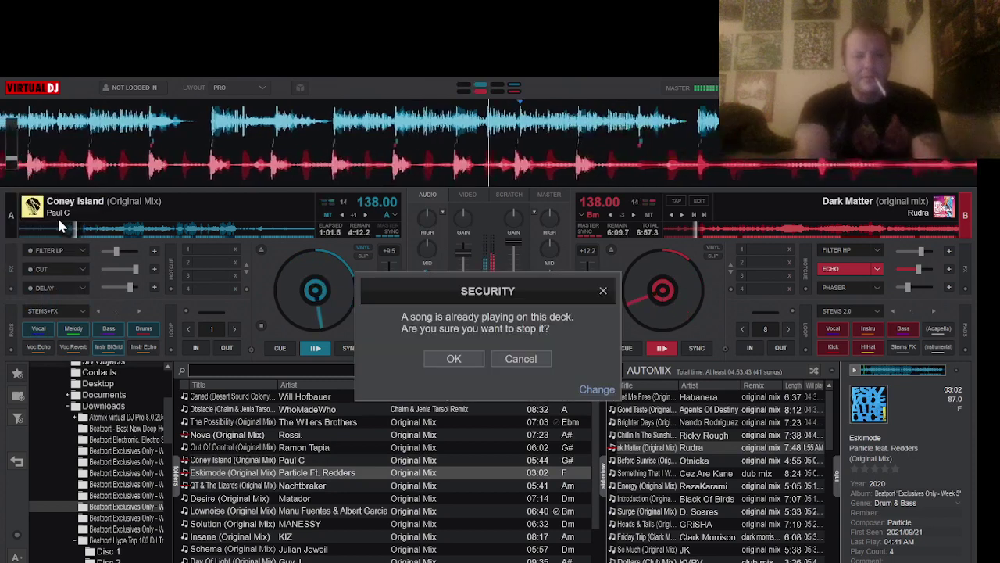
left_click(456, 358)
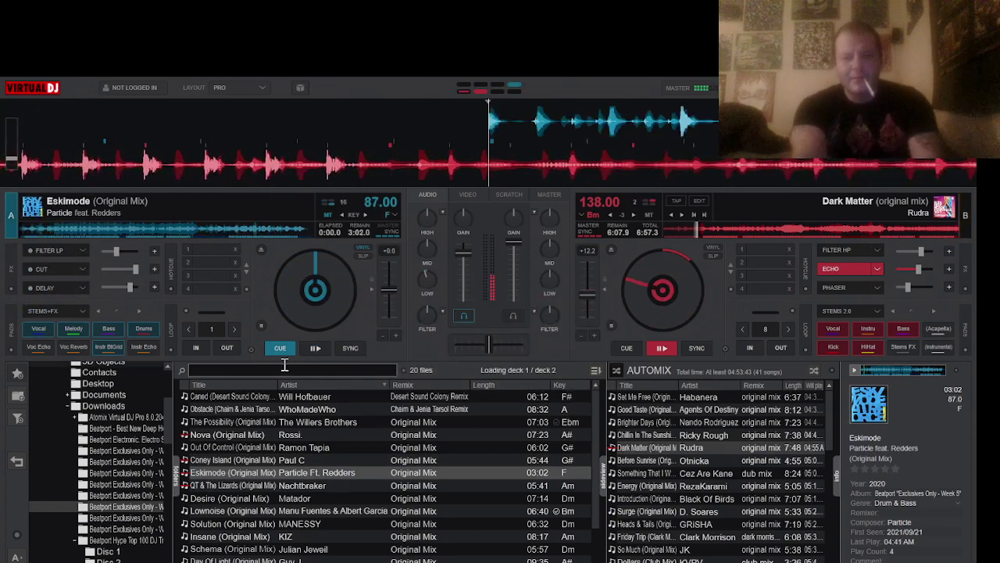
left_click(316, 348)
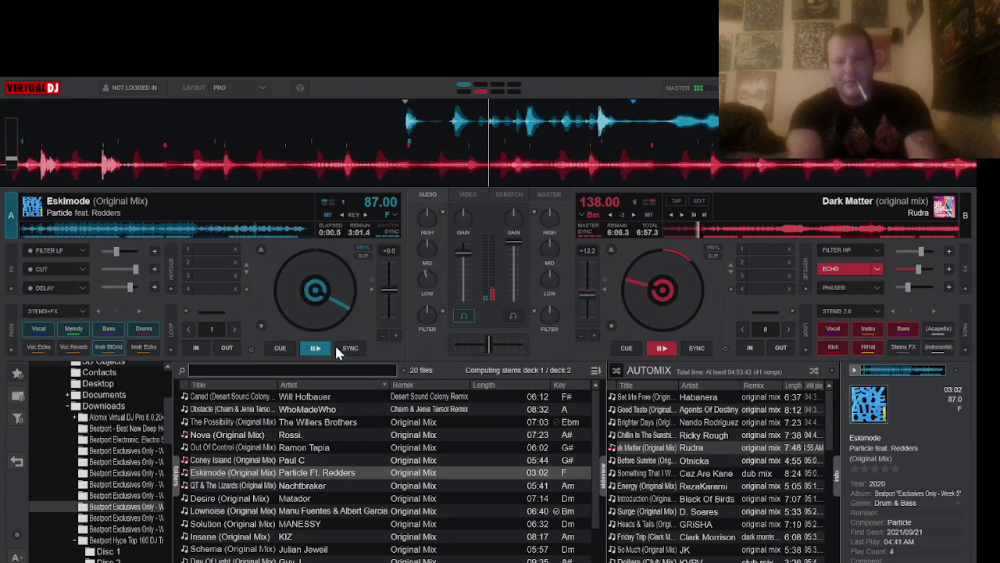
left_click(349, 348)
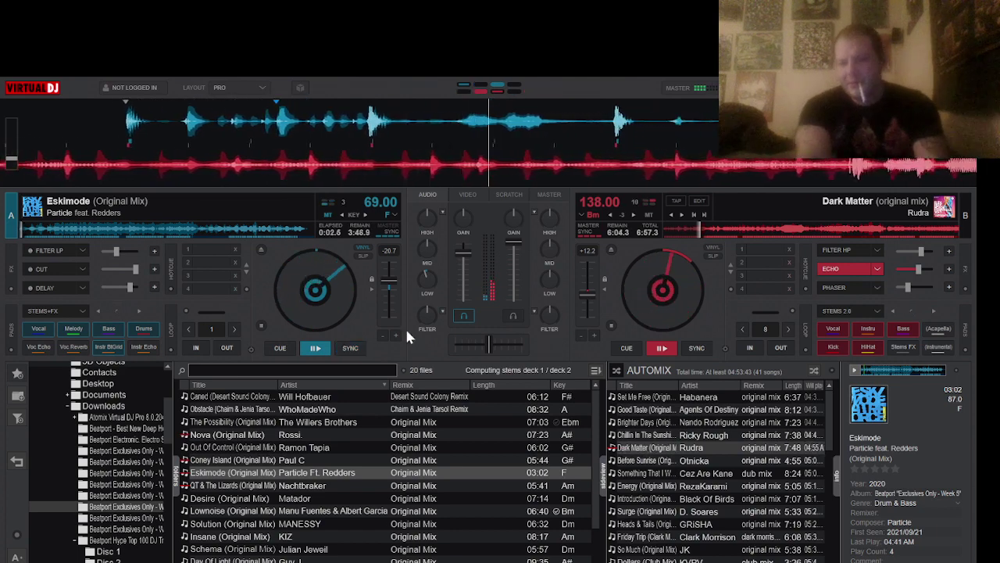
left_click(855, 271)
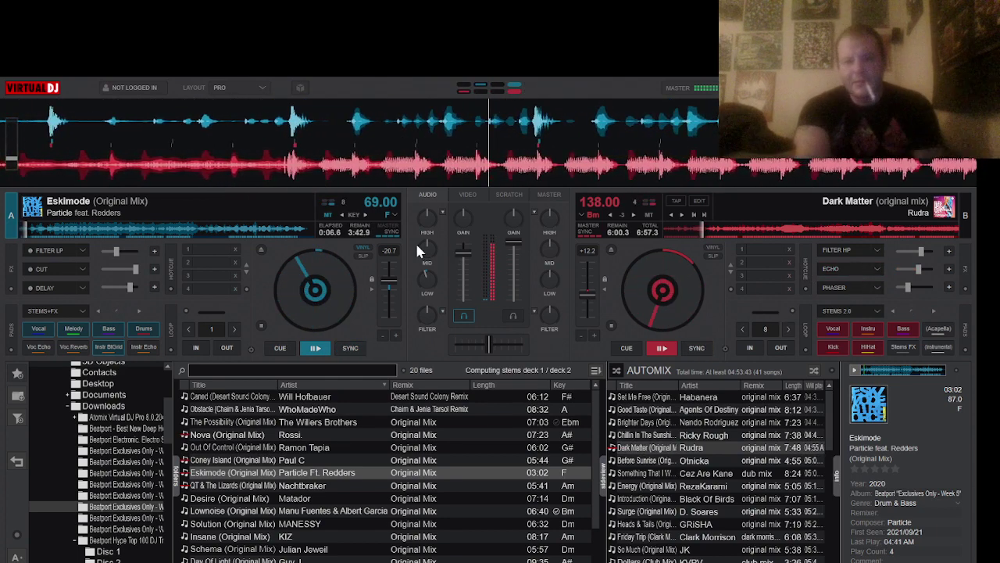
Adjust deck A's tempo, lower deck B's tempo to 98.73 BPM, and sync deck A to it
mouse_move(416, 250)
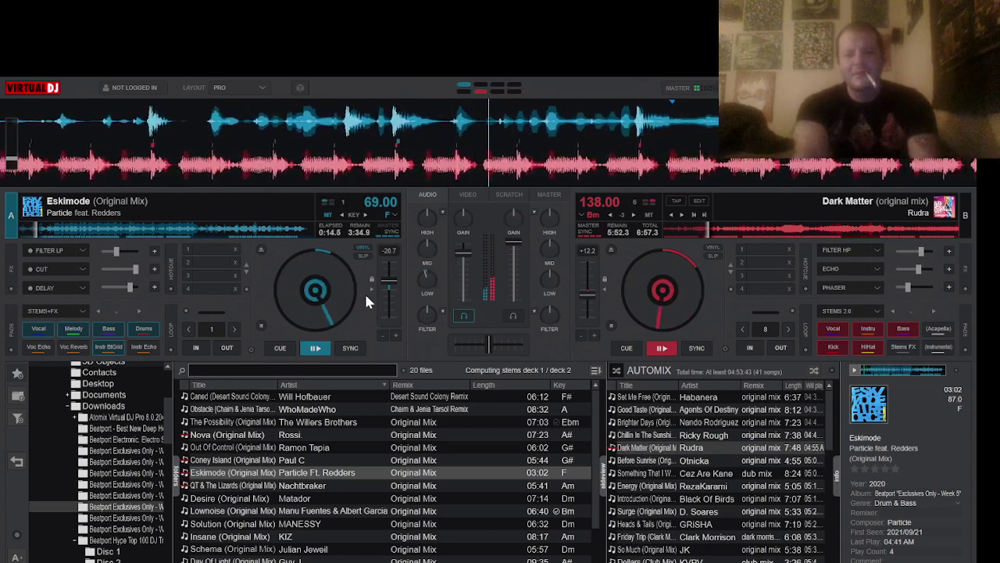
mouse_move(393, 284)
left_mouse_down()
mouse_move(395, 300)
mouse_move(393, 286)
left_mouse_up()
left_click(350, 349)
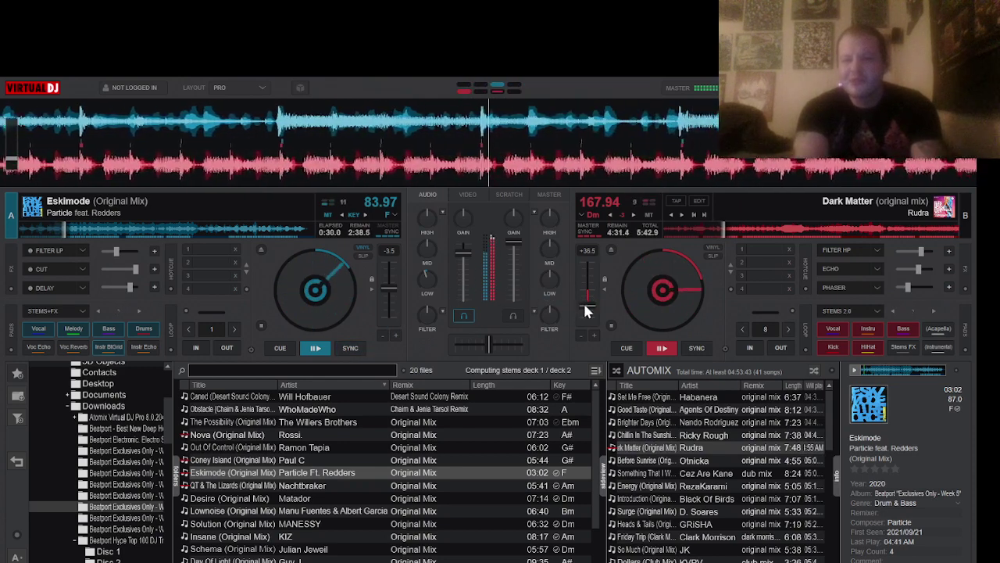
left_click_drag(587, 310, 589, 285)
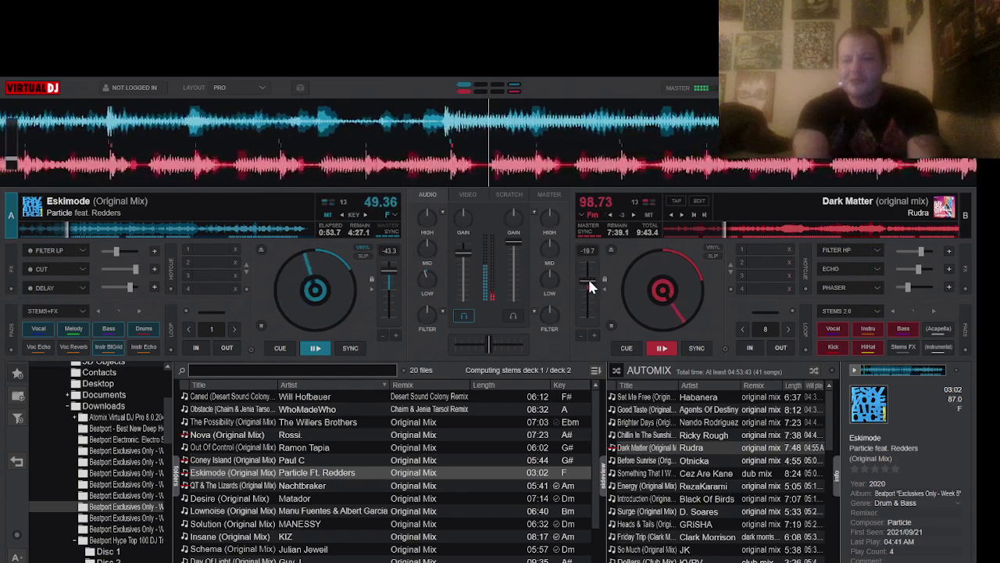
left_click(350, 348)
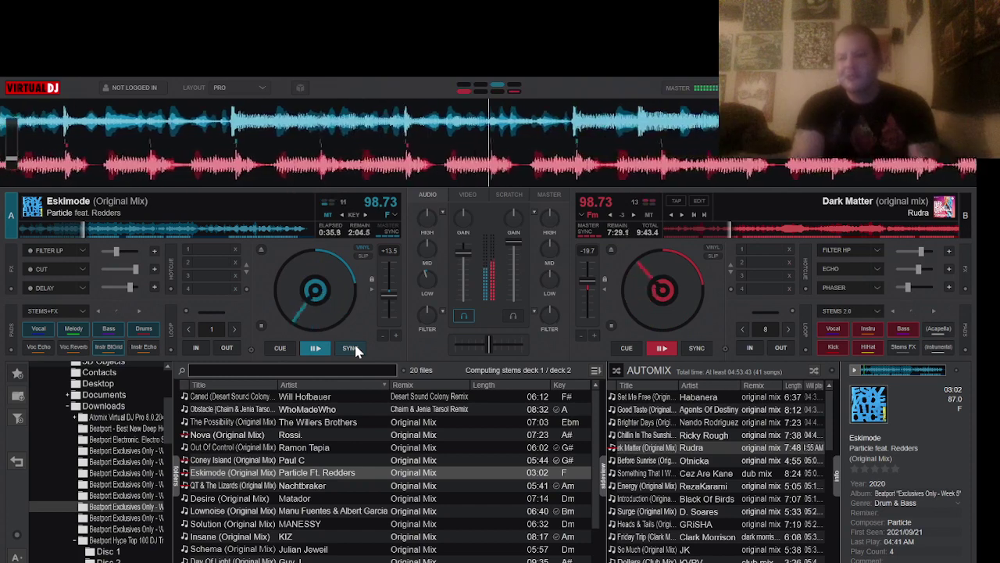
Isolate the acapella and turn on Filter HP on deck B, and turn on Cut on deck A
left_click(938, 329)
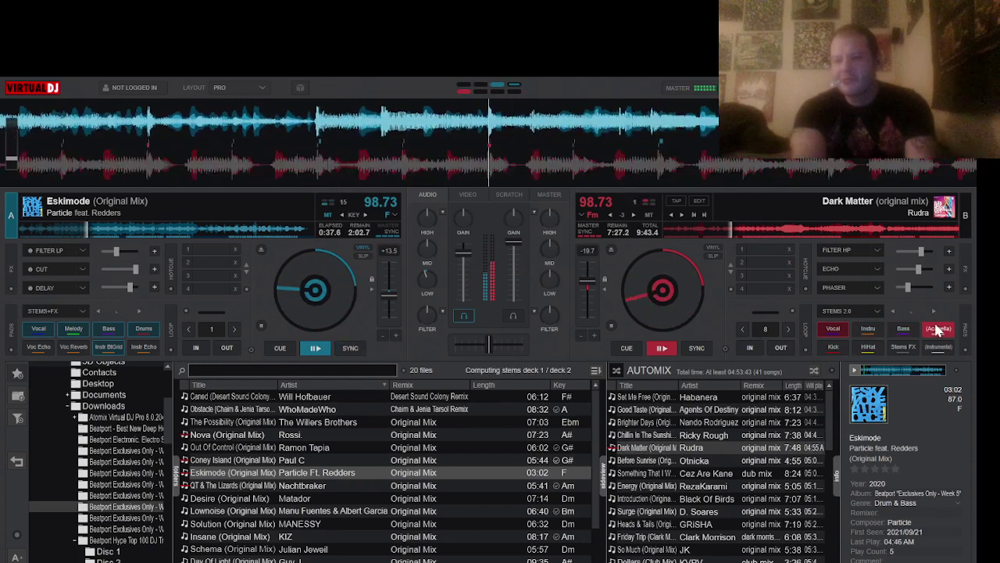
left_click(857, 252)
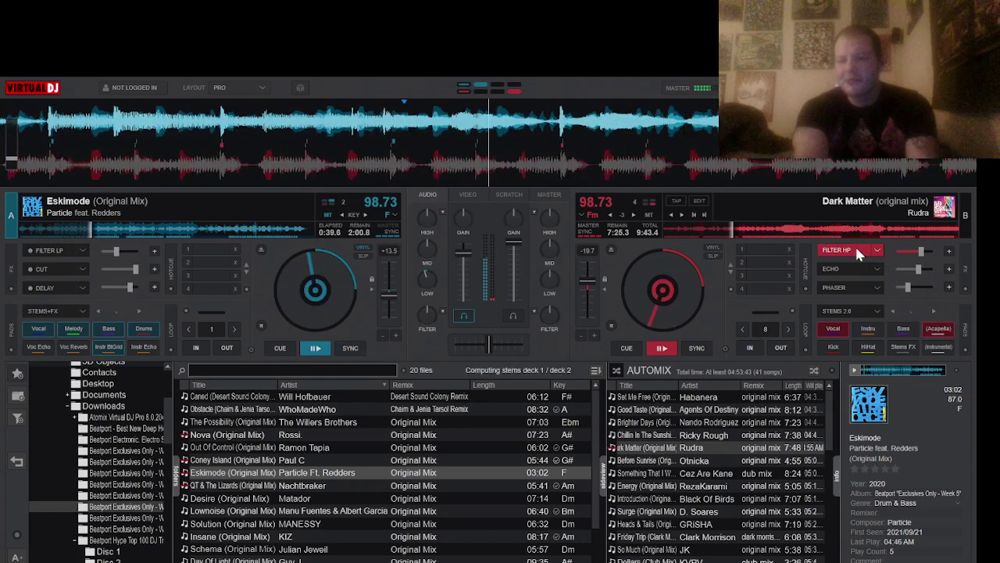
left_click(59, 270)
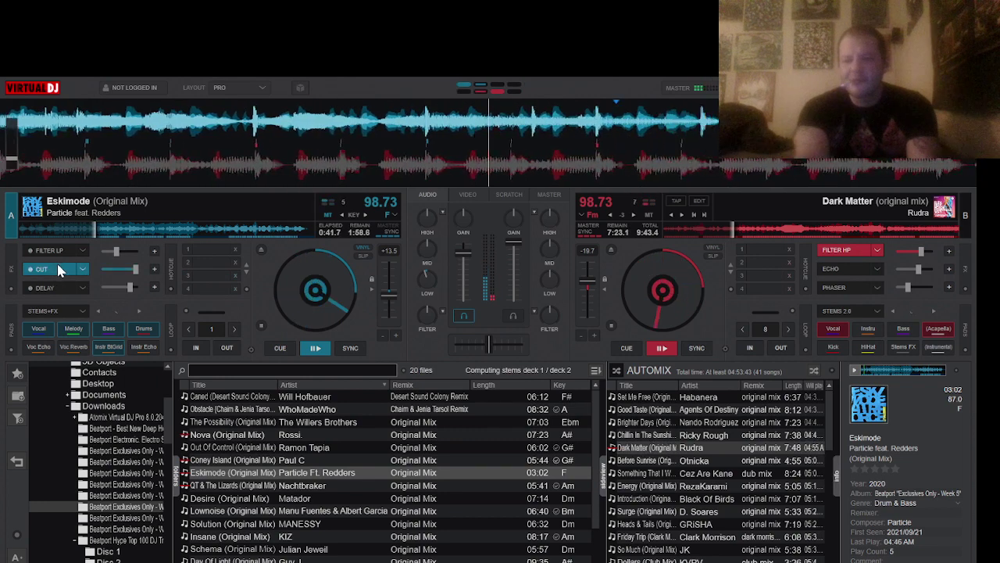
Replace deck A's track with Out Of Control by Ramon Tapia, start it and sync it to deck B
left_click_drag(234, 447, 308, 278)
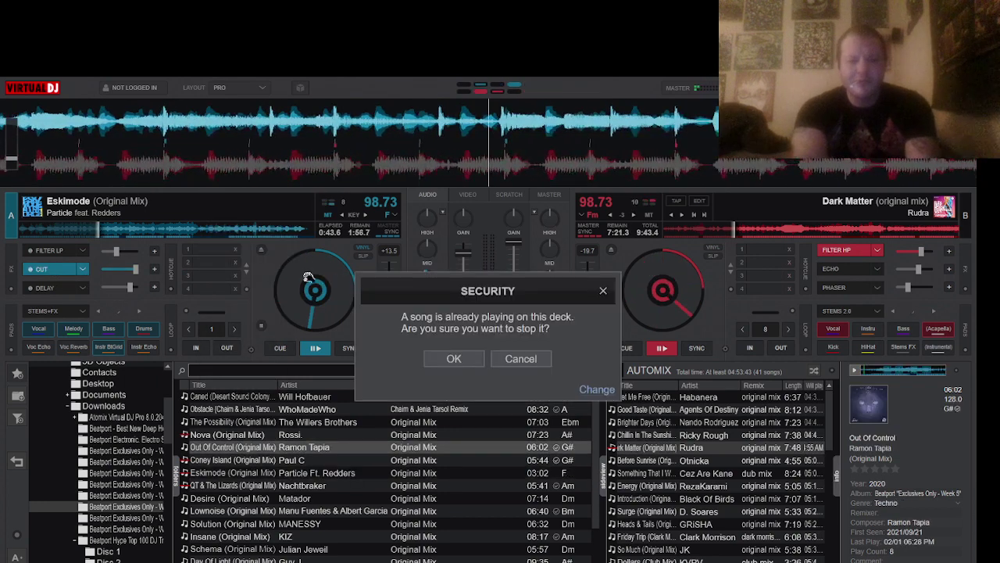
left_click(451, 358)
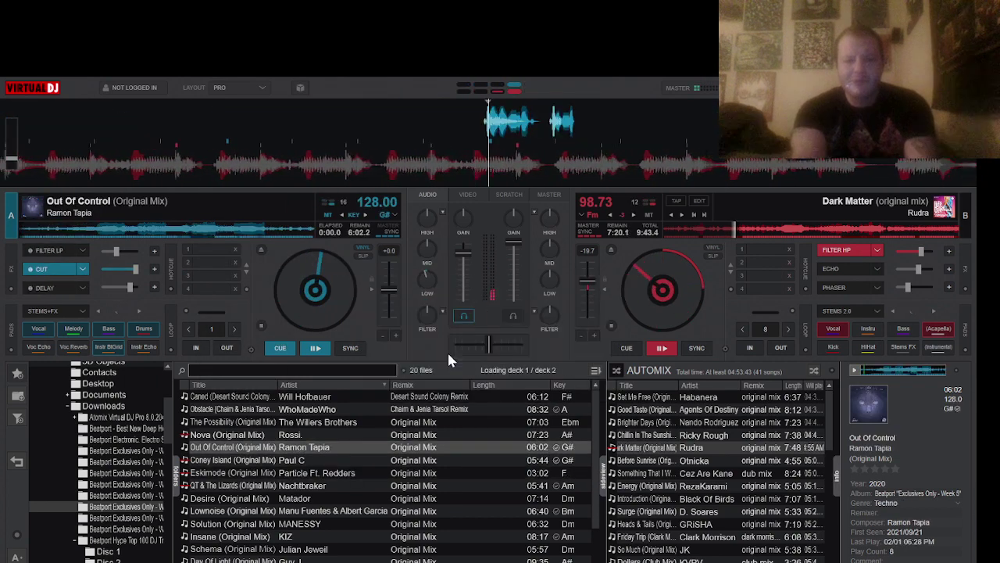
left_click(315, 349)
left_click(348, 349)
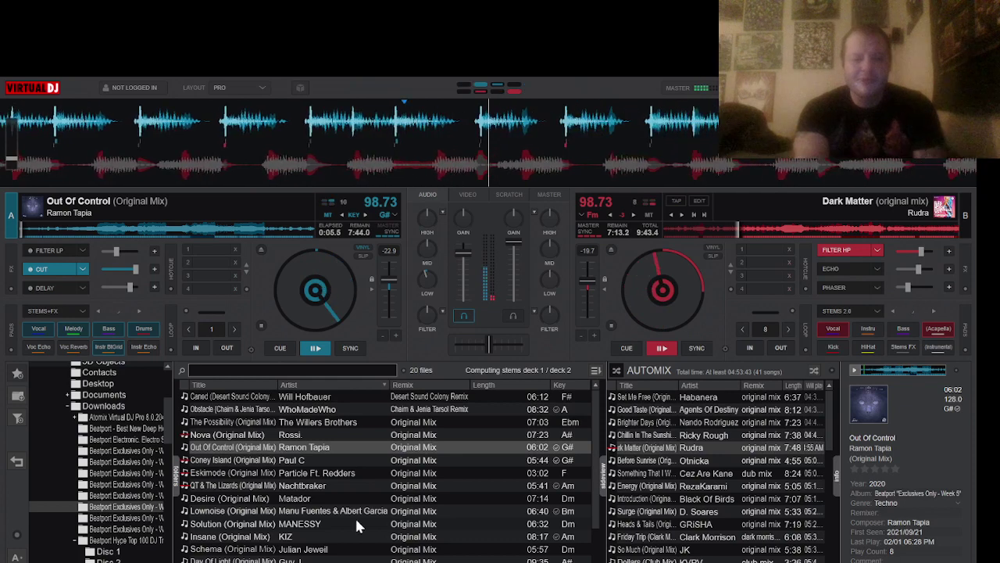
Replace deck B's track with Desire by Matador, start it and sync it to deck A
left_click_drag(281, 498, 896, 190)
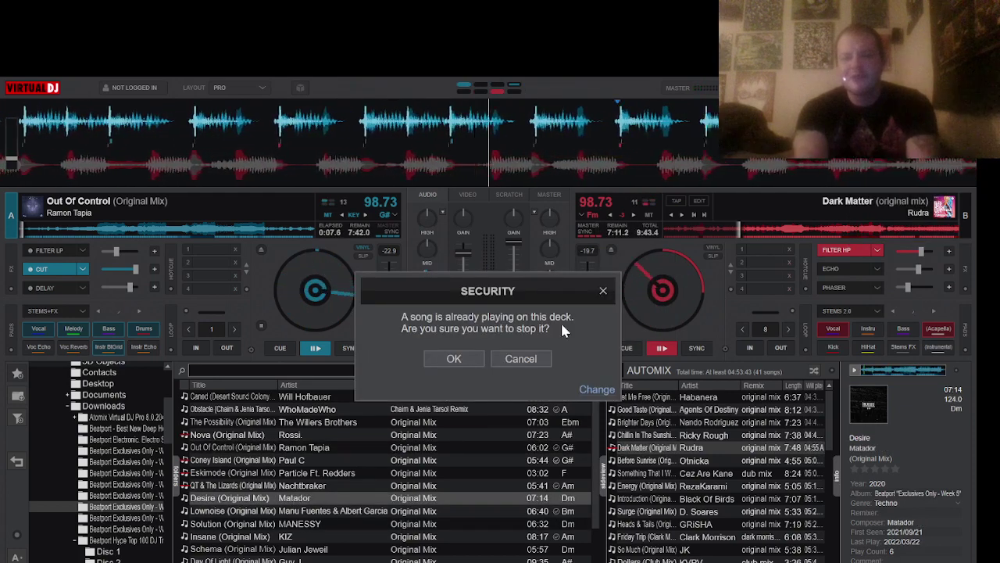
left_click(440, 356)
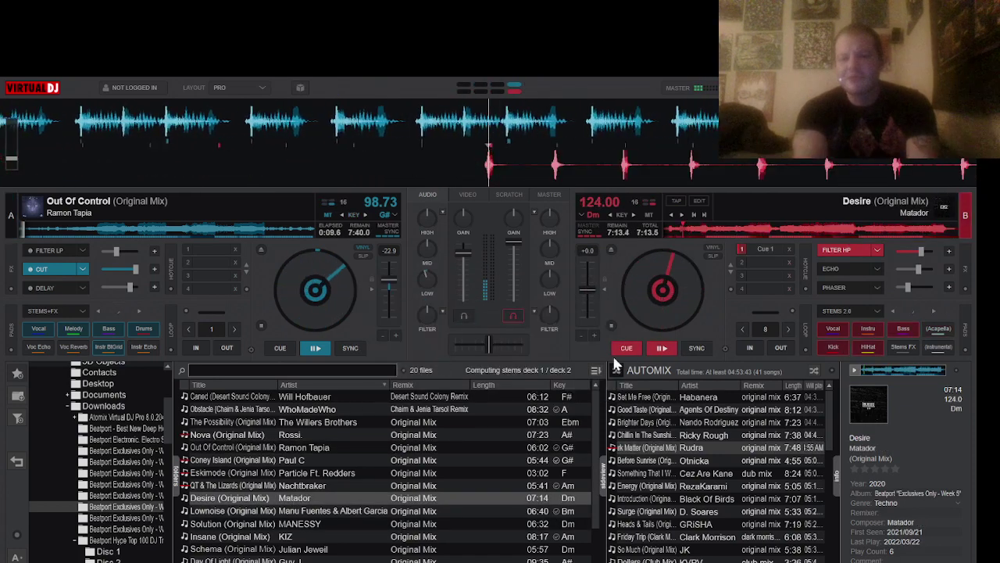
left_click(661, 350)
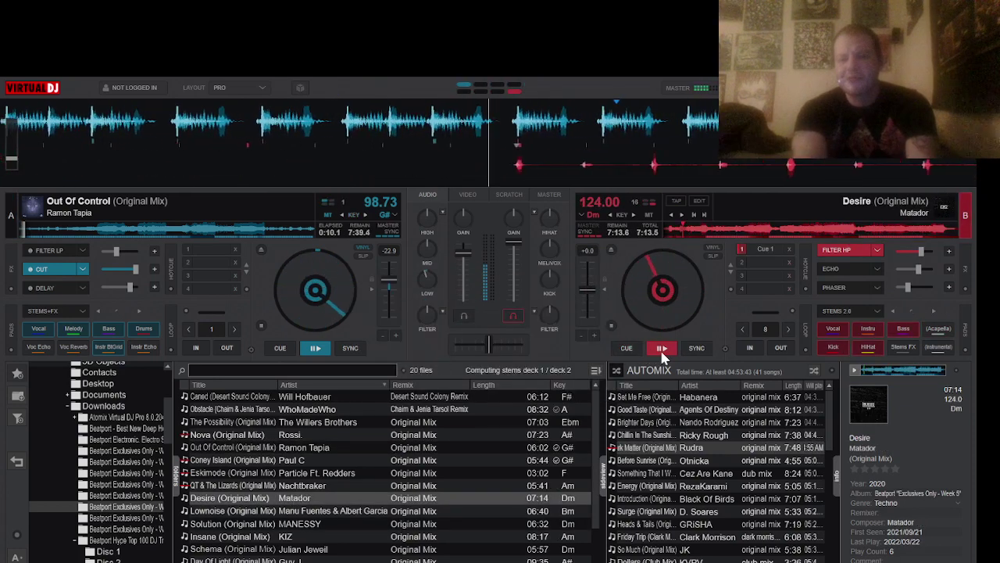
left_click(705, 345)
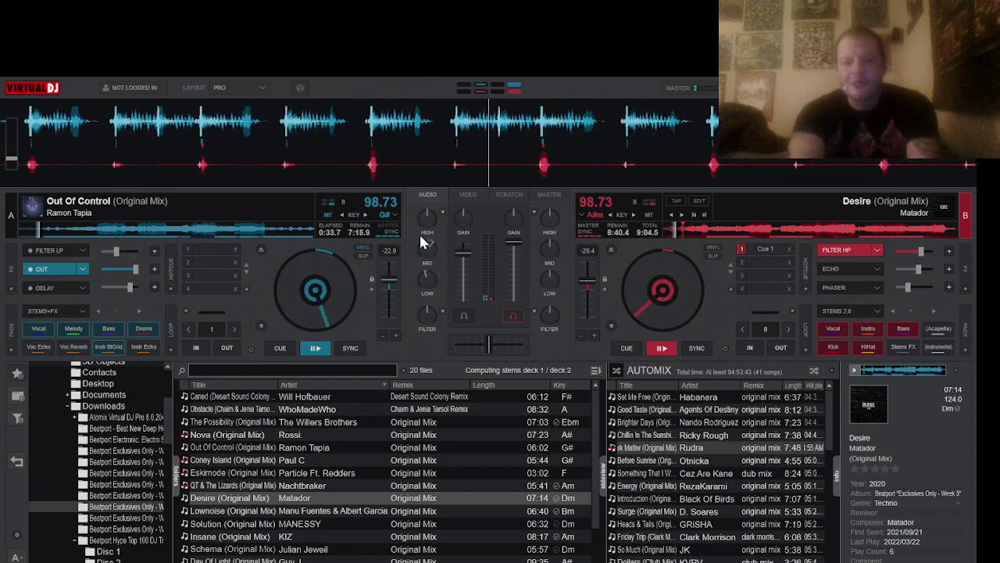
Raise the Mid EQ on both decks and turn off Filter HP on deck B
scroll(420, 239, "up", 2)
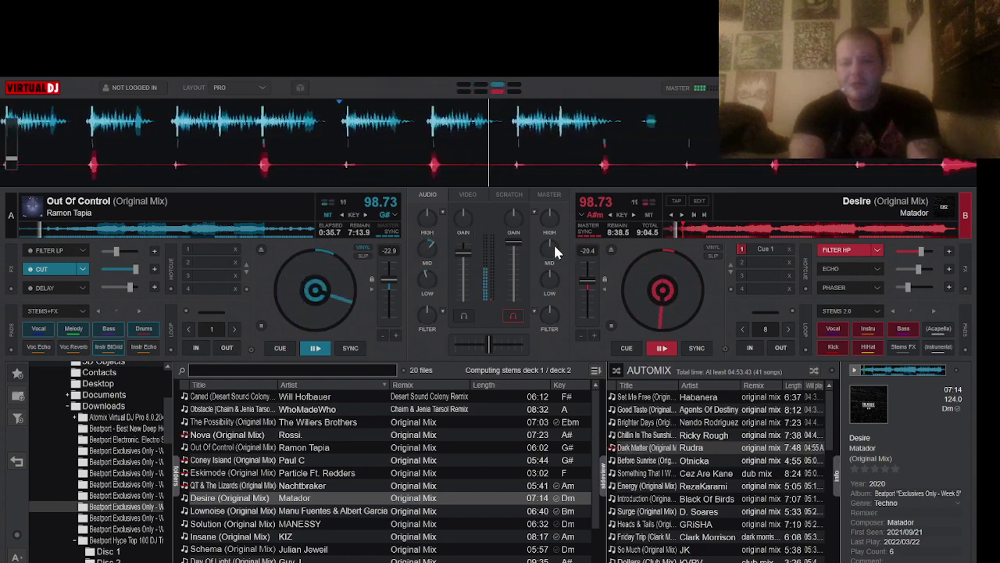
scroll(555, 248, "down", 2)
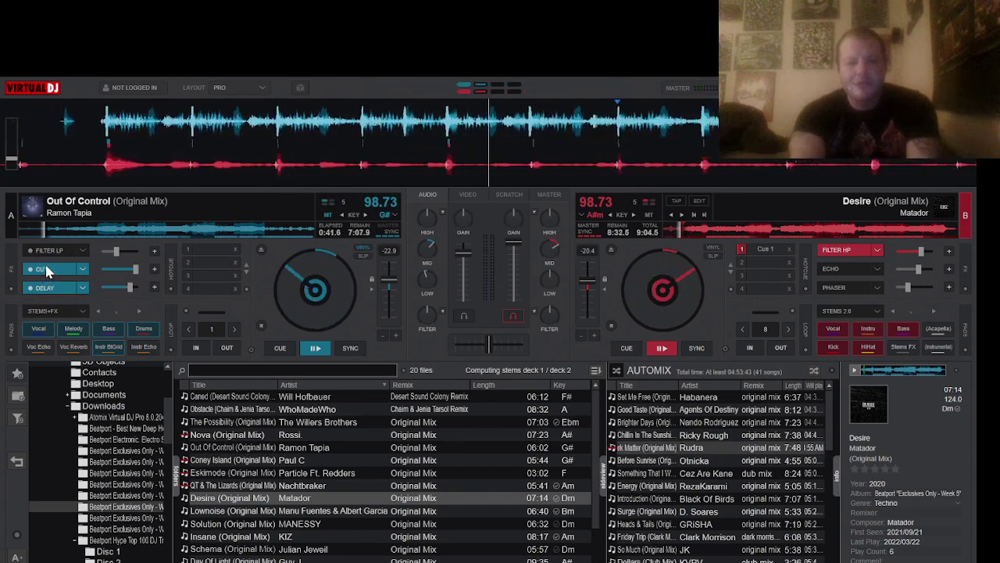
left_click(855, 250)
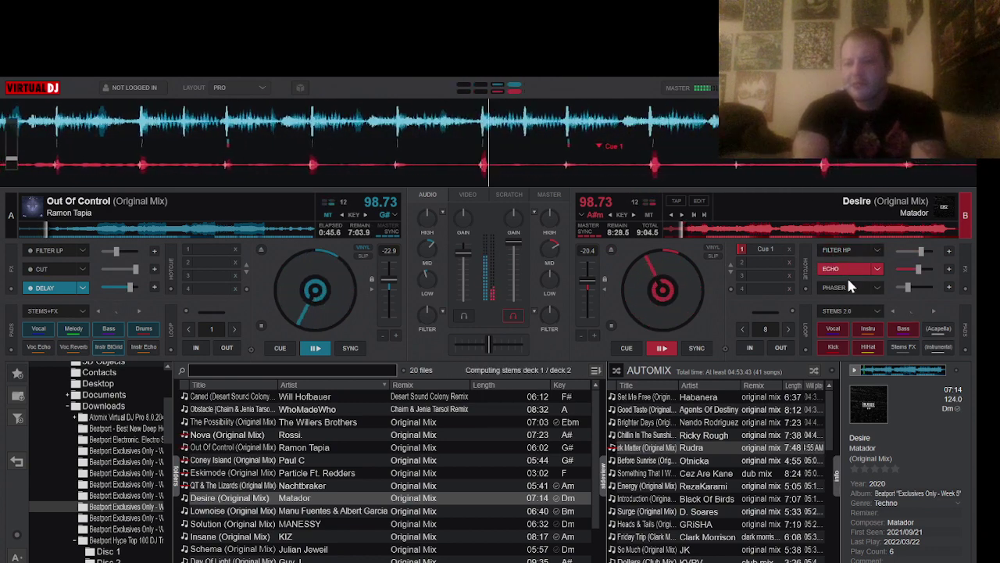
Switch on Phaser on deck B briefly, and replace it with an active Cut effect
left_click(847, 282)
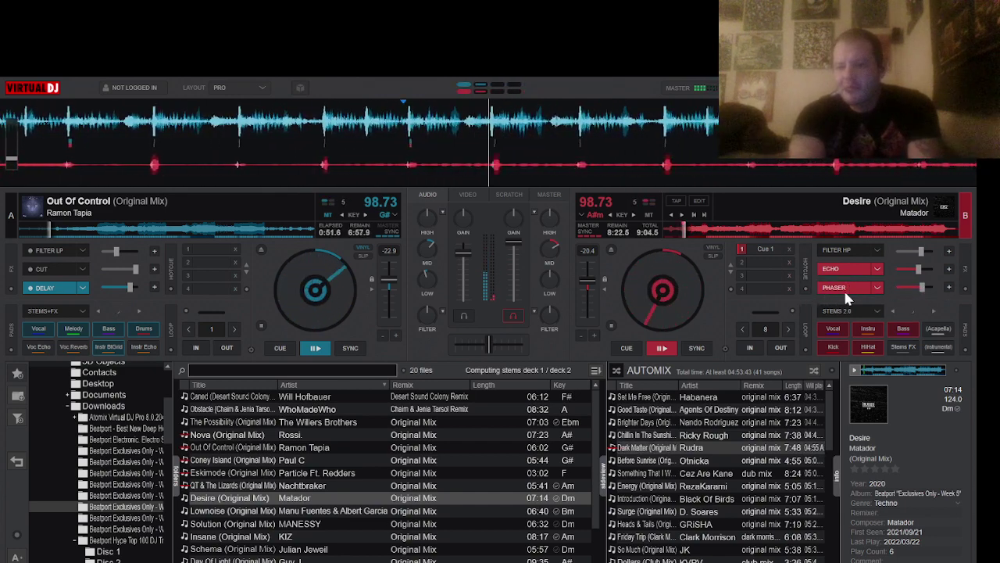
left_click(876, 288)
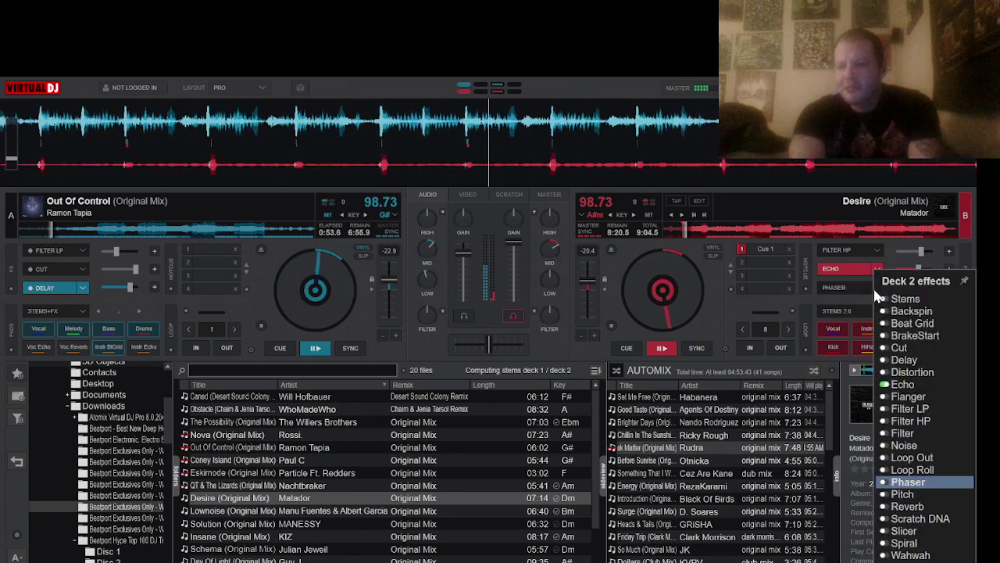
left_click(903, 351)
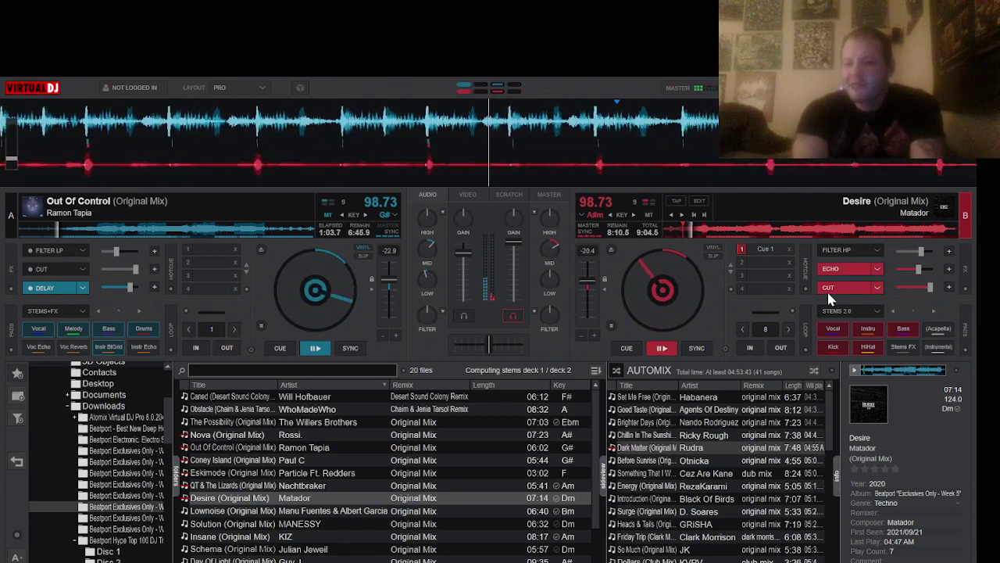
Replace deck B's Filter HP effect with Distortion and switch Distortion on and off in short bursts
left_click(877, 250)
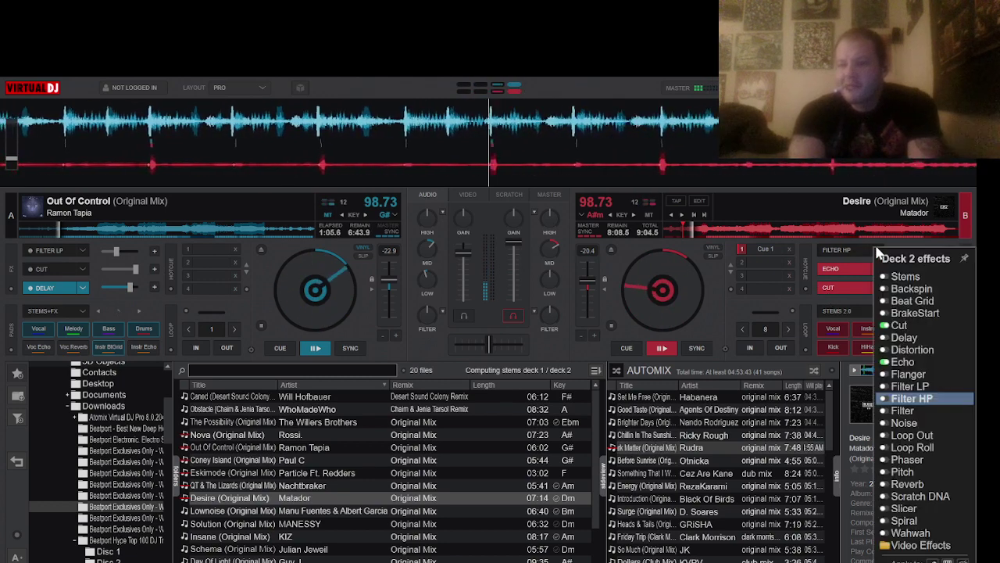
left_click(913, 349)
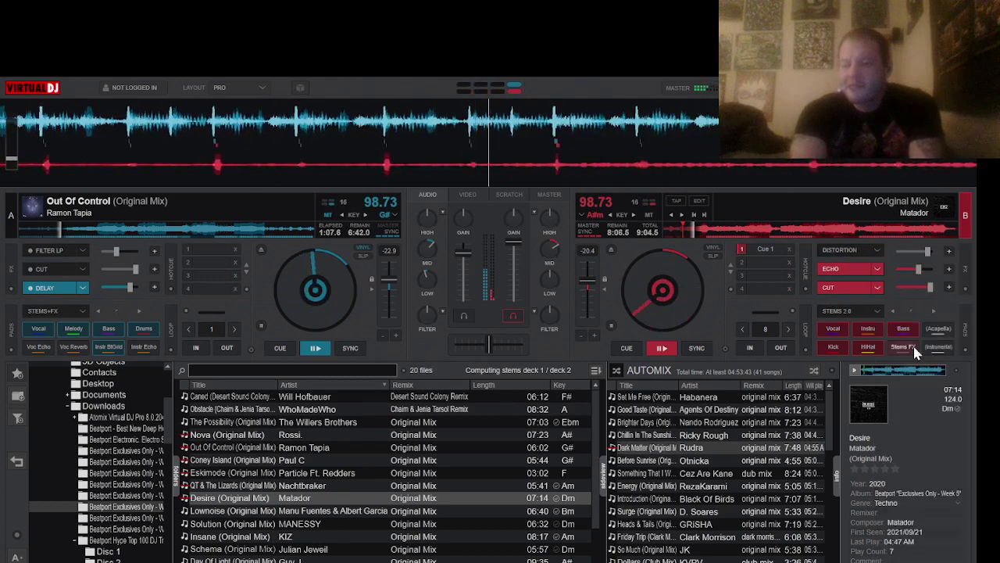
left_click(850, 250)
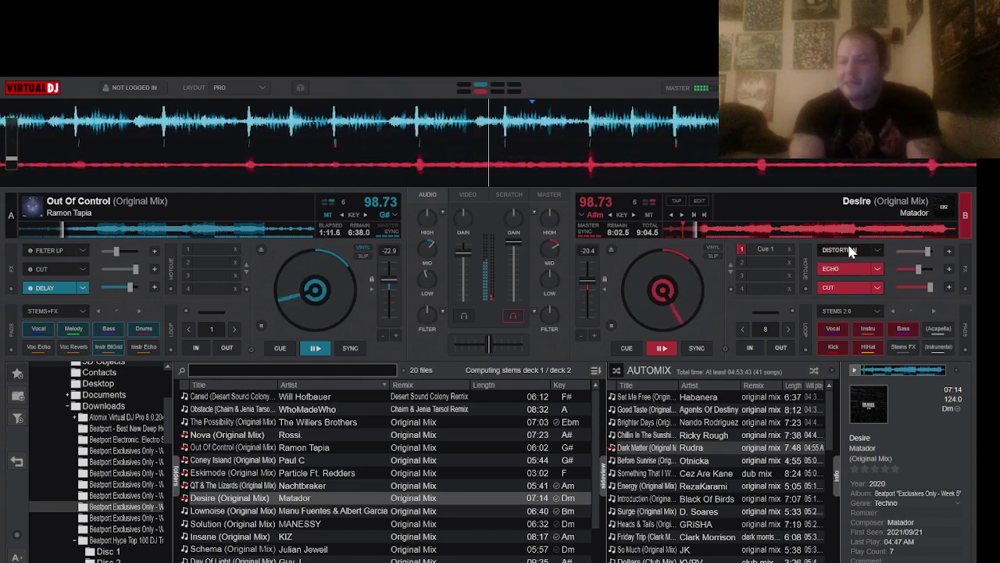
left_click(850, 250)
left_click(850, 250)
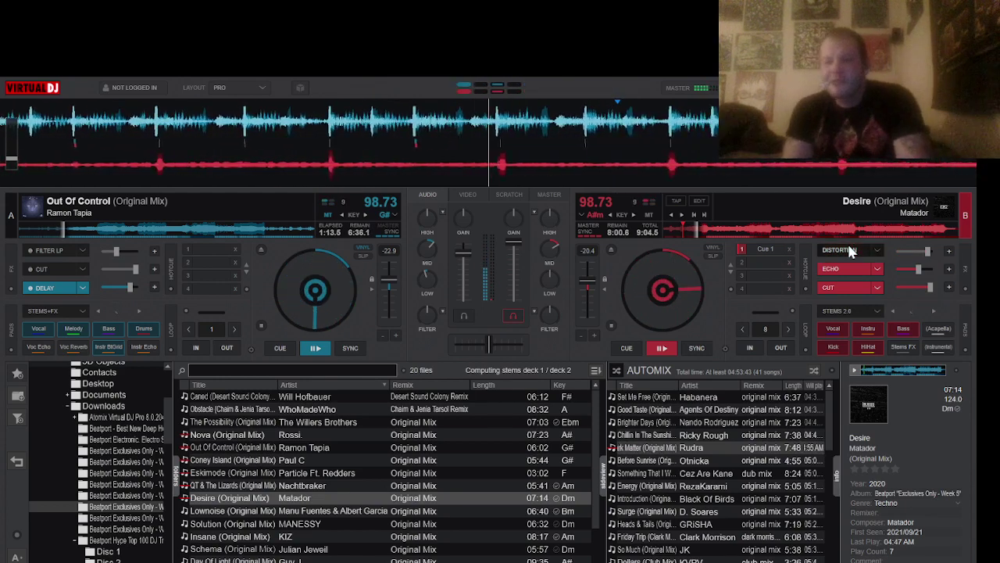
left_click(848, 250)
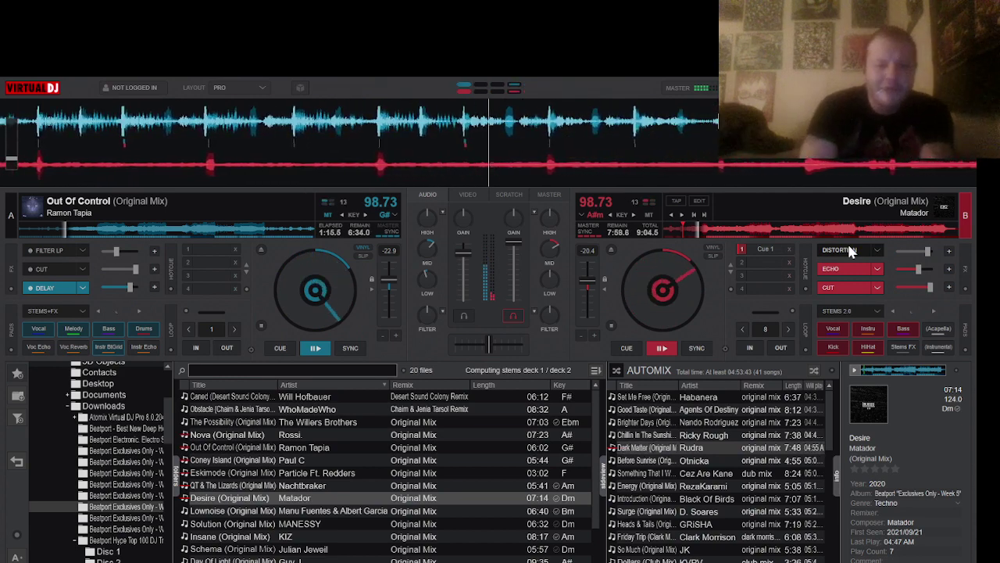
Turn Cut on briefly on deck A and replace its Filter LP effect with Cut
left_click(42, 272)
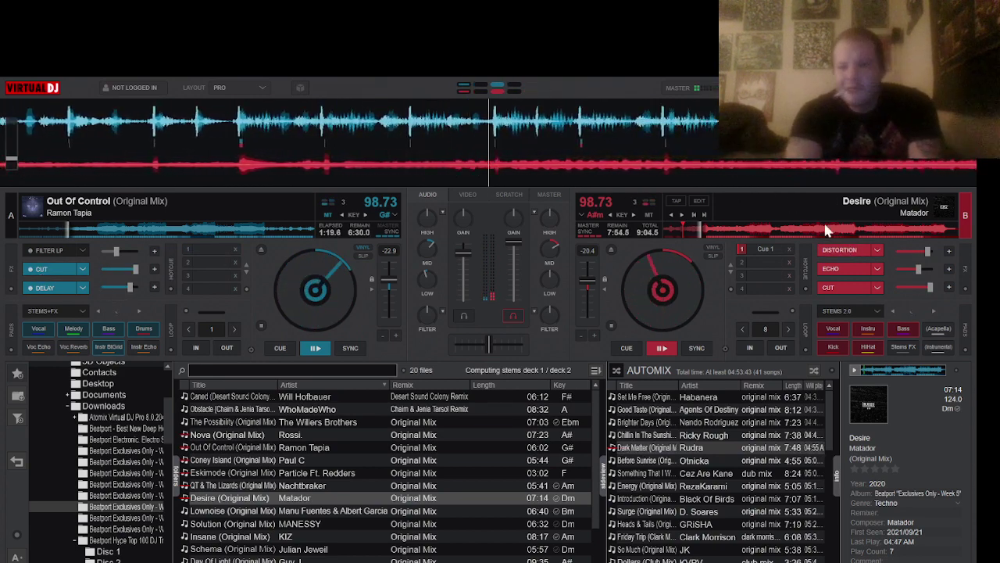
left_click(83, 251)
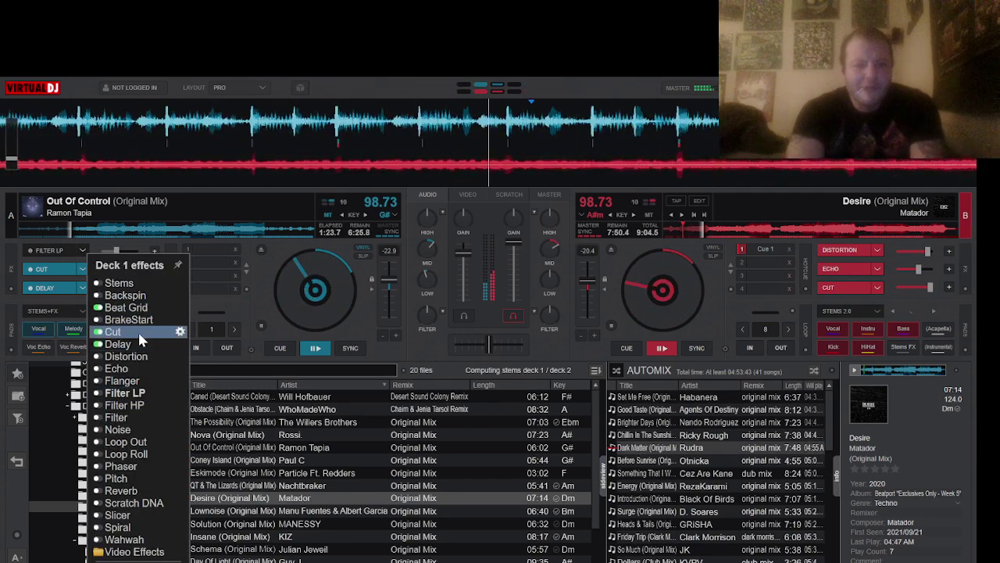
left_click(116, 332)
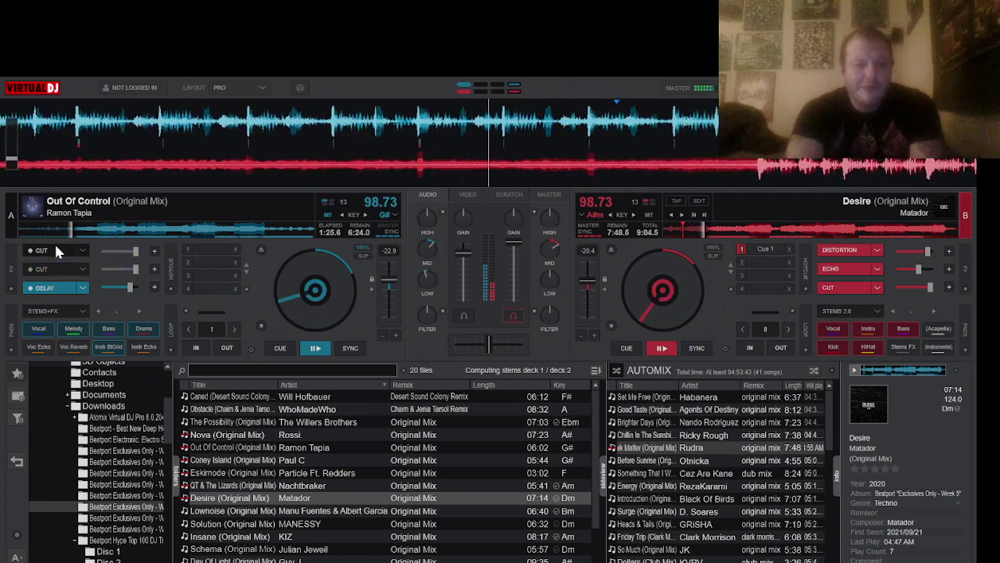
left_click(44, 287)
Isolate the acapella on deck B with Distortion and Echo off, and turn off Delay on deck A
left_click(857, 249)
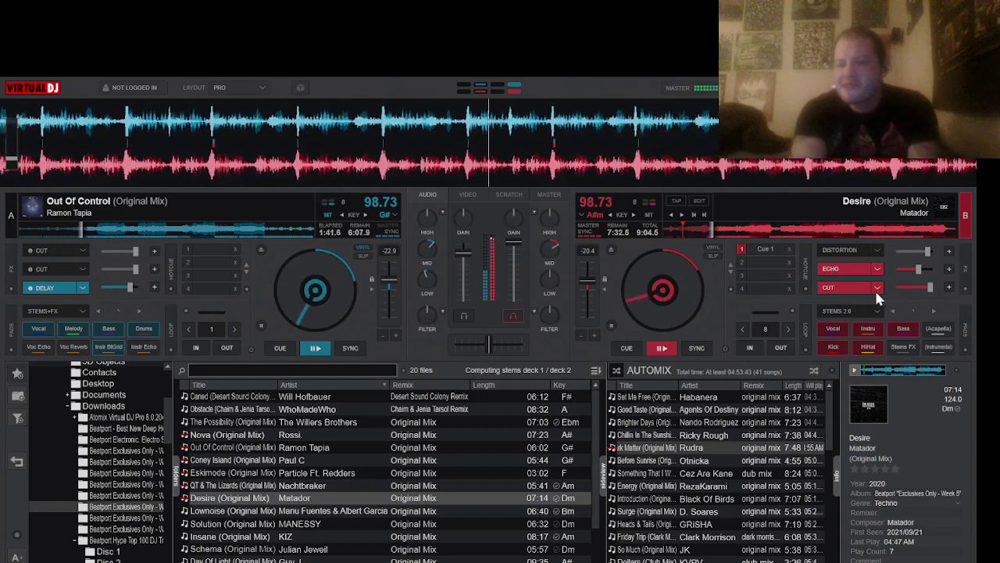
left_click(944, 329)
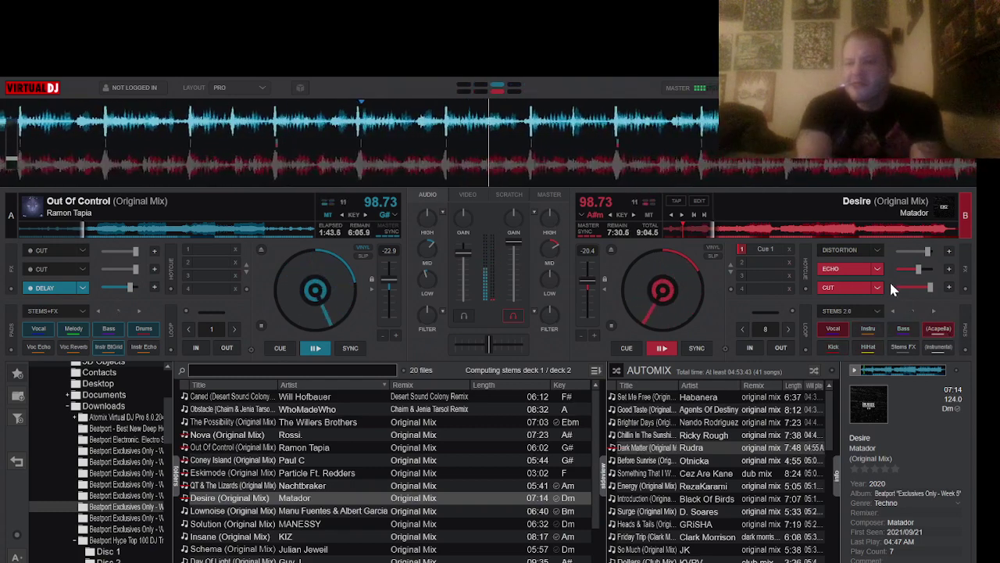
left_click(835, 269)
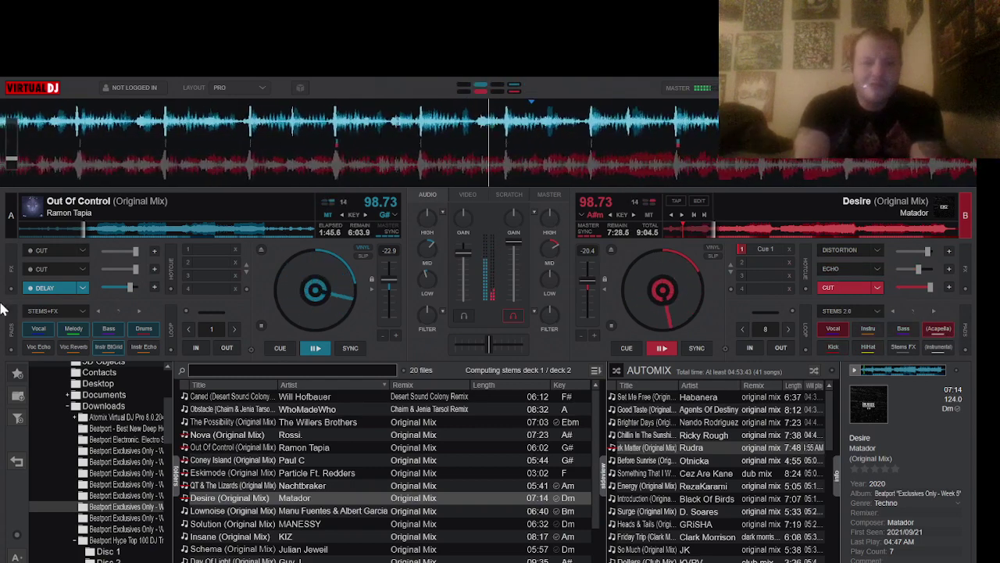
left_click(36, 286)
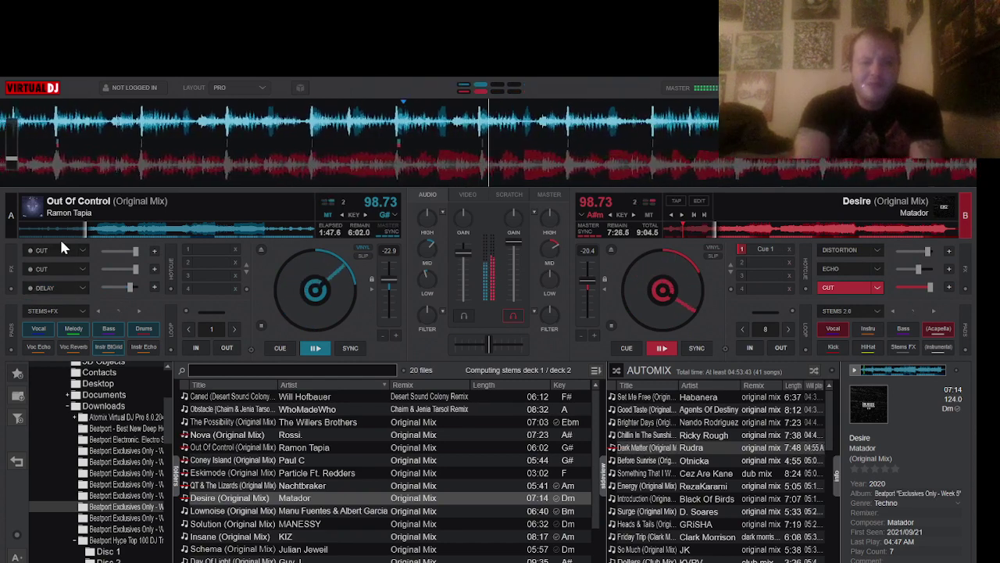
Replace deck A's first Cut effect with Stems and enable its Voc Echo and Instr Echo stem effects
left_click(82, 252)
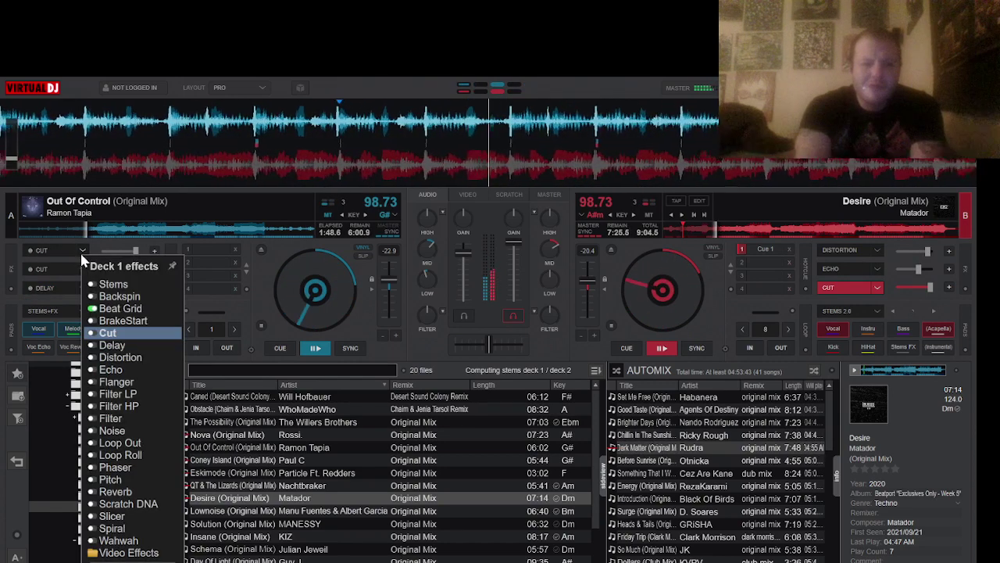
left_click(110, 284)
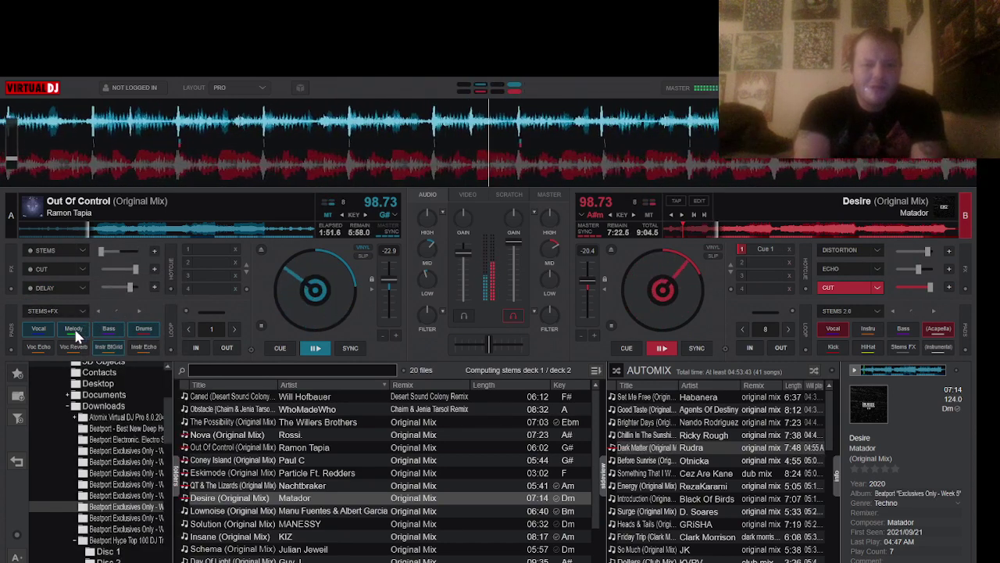
left_click(39, 347)
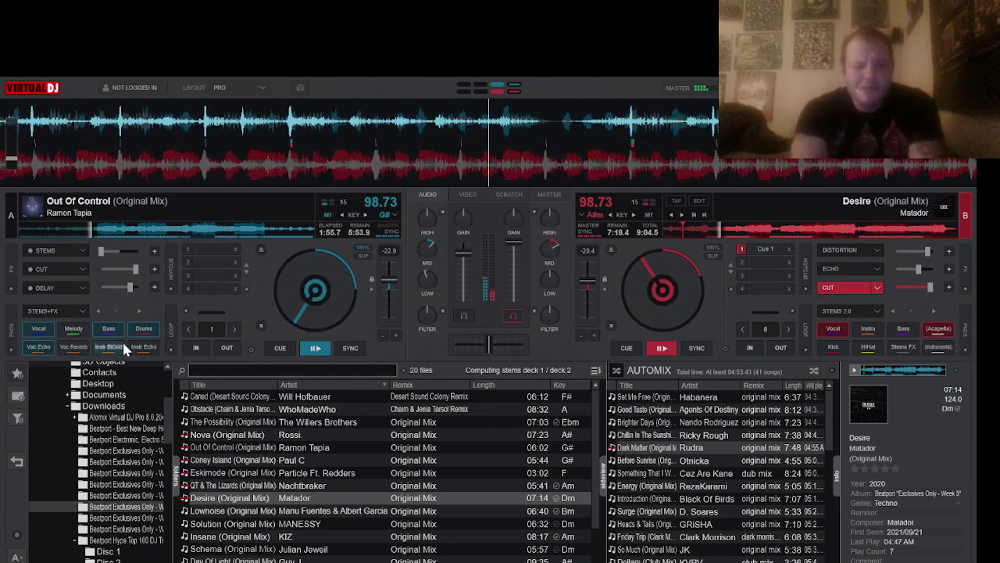
left_click(149, 344)
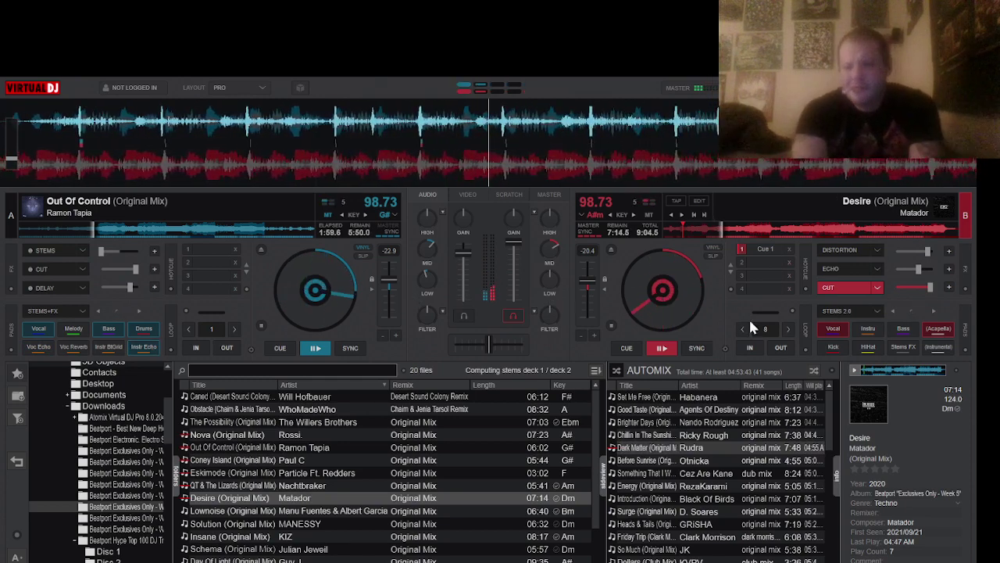
Run a 2-beat loop on deck B while isolating the hi-hat and turning on Distortion, and release the loop
left_click(750, 347)
left_click(781, 348)
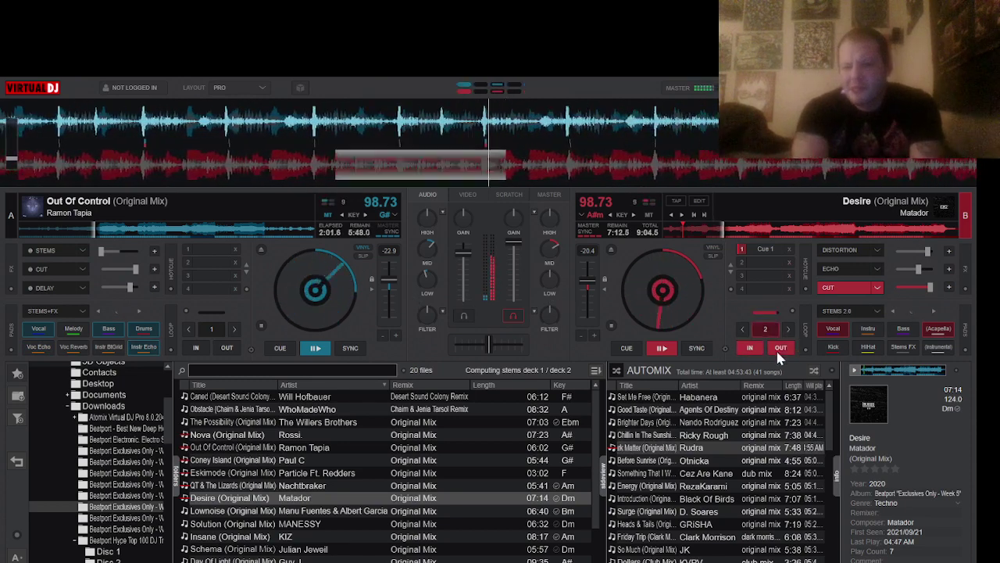
left_click(868, 347)
left_click(858, 250)
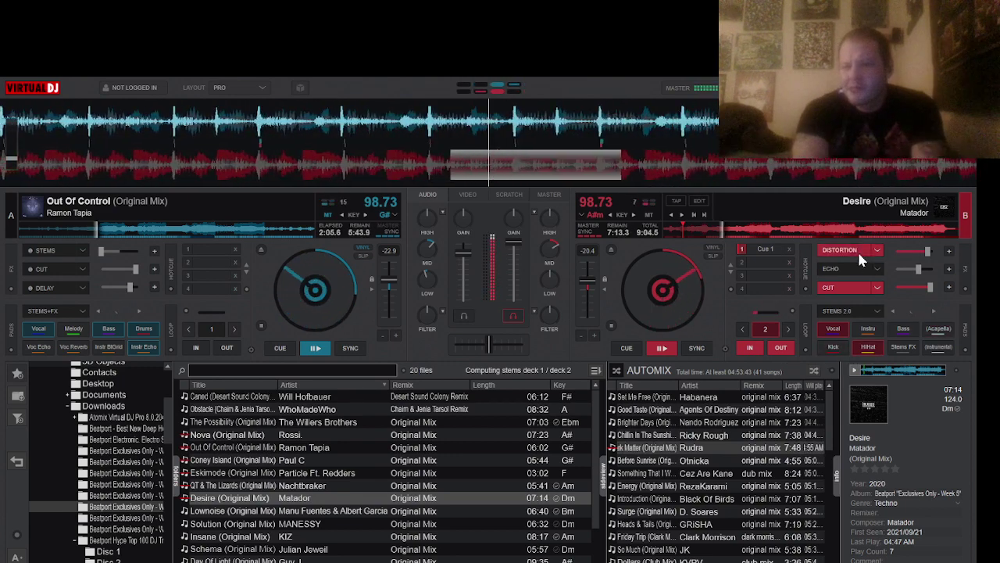
left_click(781, 348)
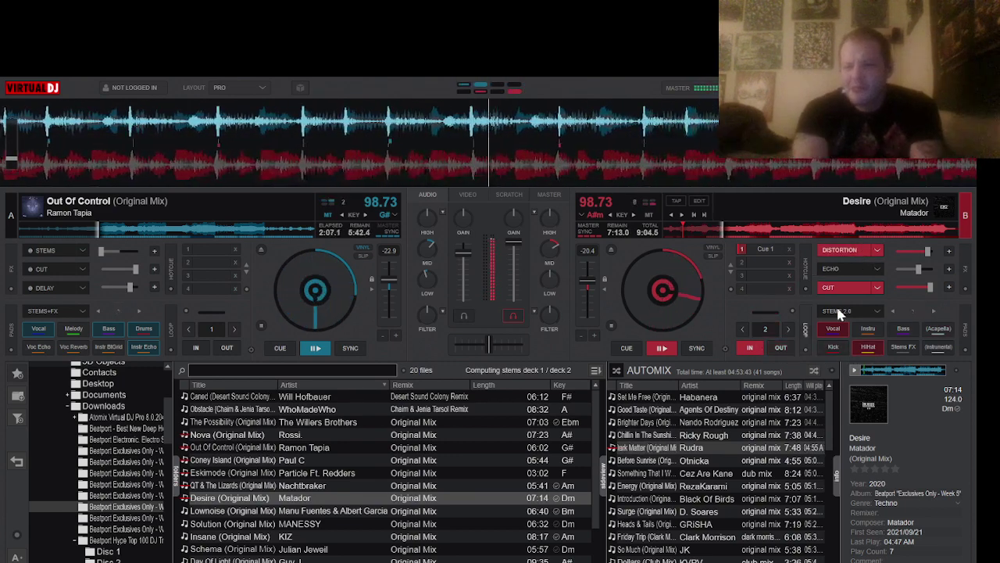
Switch deck B from Distortion to Echo, and turn on Cut and Delay on deck A
left_click(851, 250)
left_click(850, 267)
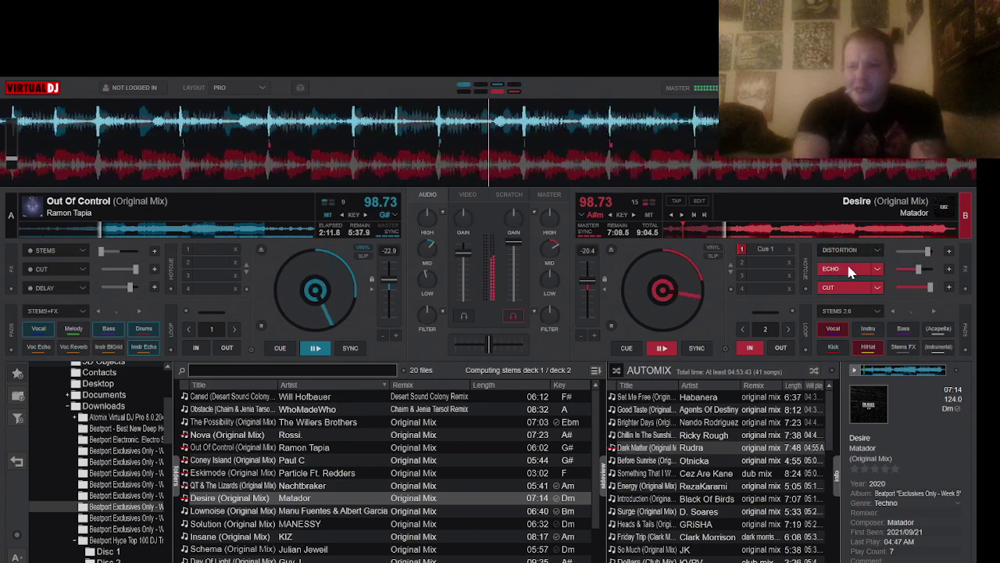
left_click(44, 269)
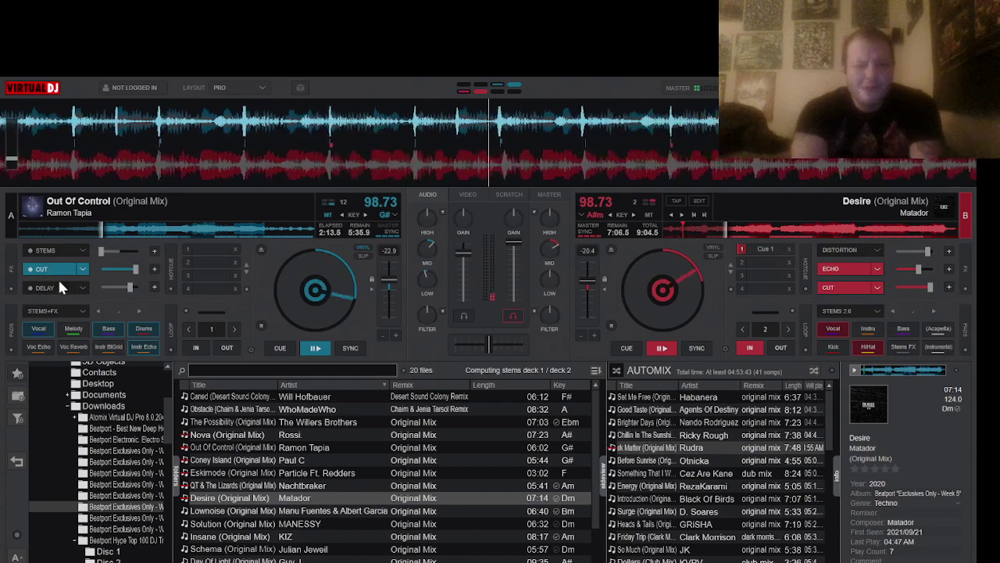
left_click(58, 284)
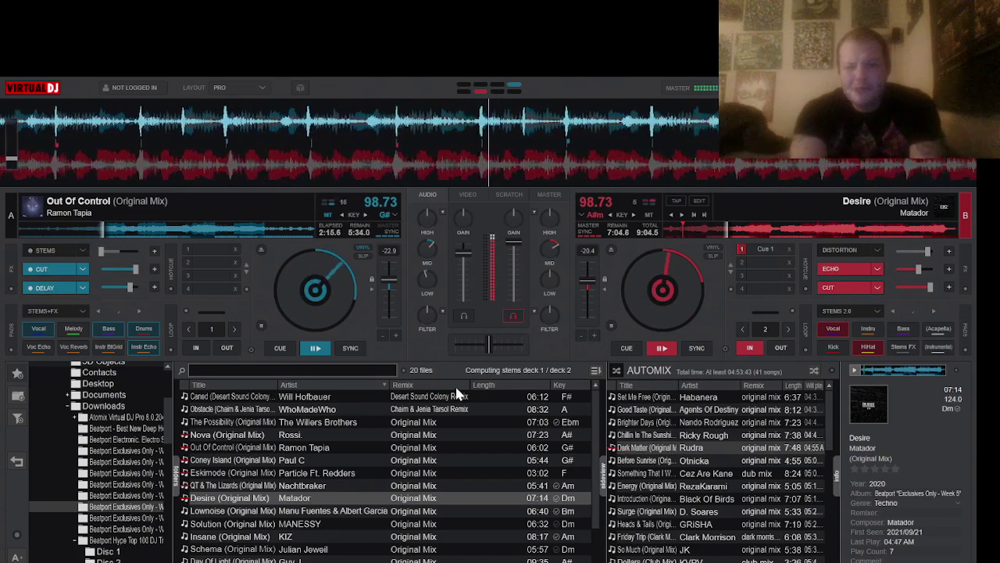
Start a 16-beat loop on deck B and shorten it by halves to 1/16 beat
left_click(789, 346)
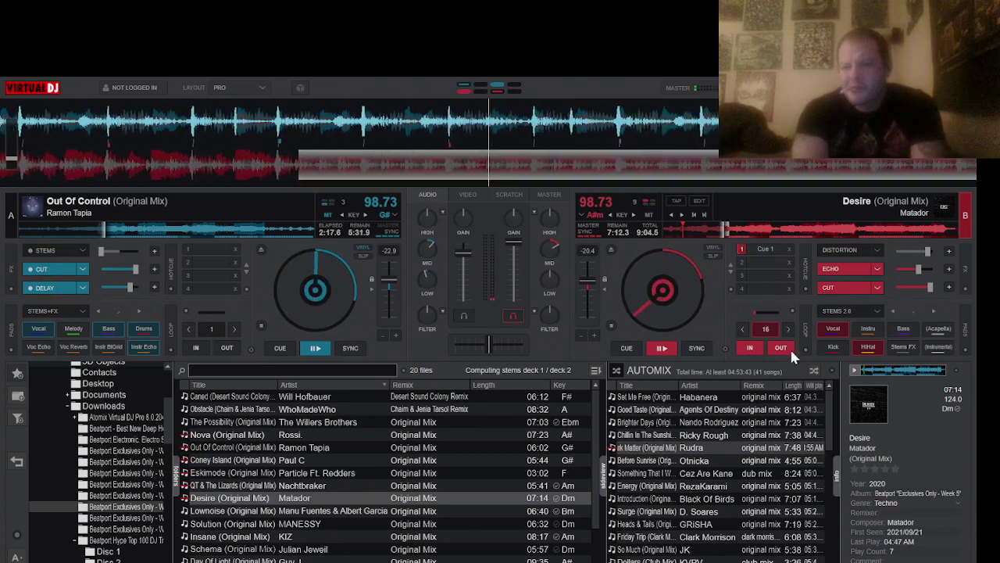
left_click(748, 329)
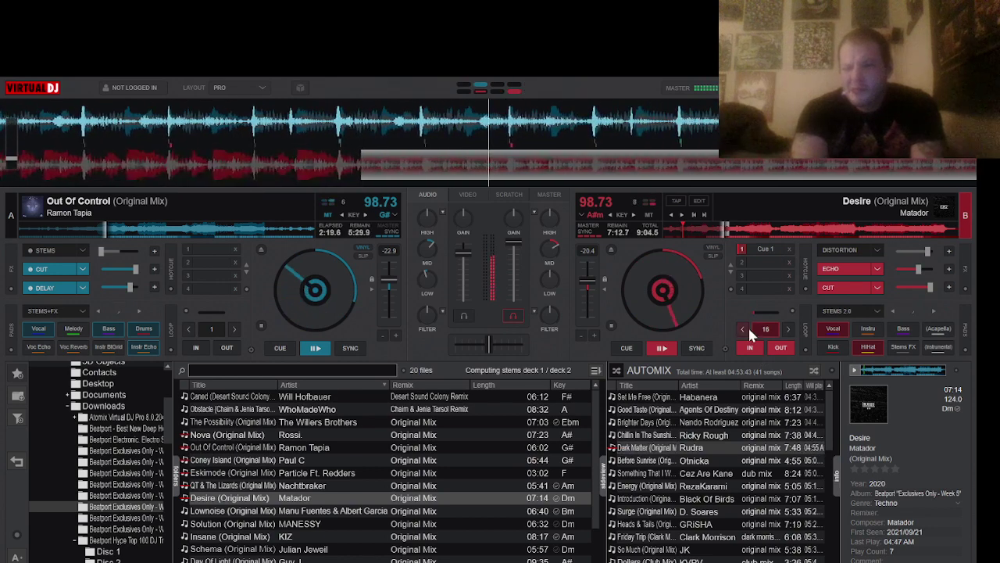
left_click(748, 328)
left_click(748, 329)
left_click(748, 329)
left_click(748, 328)
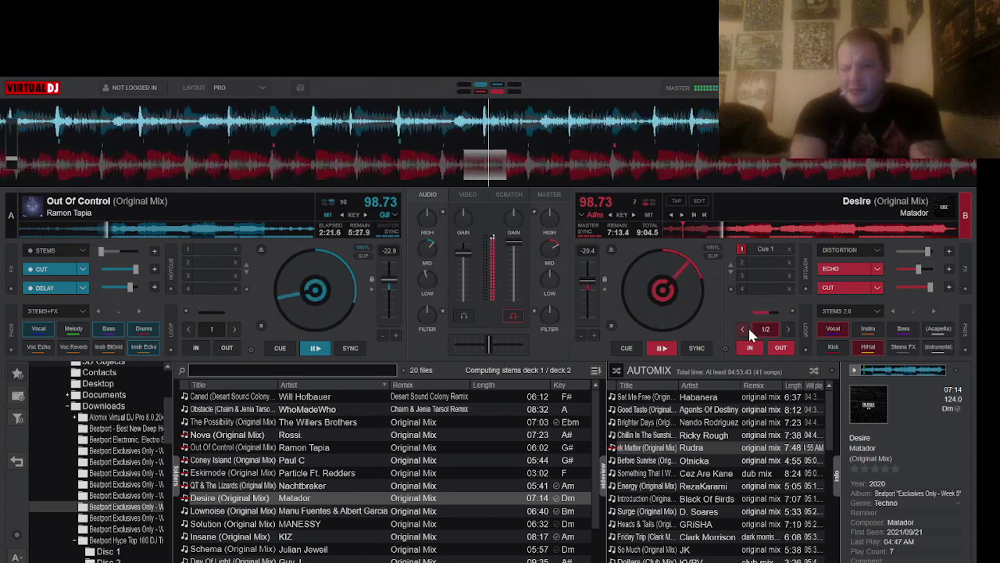
left_click(747, 328)
left_click(748, 328)
left_click(747, 329)
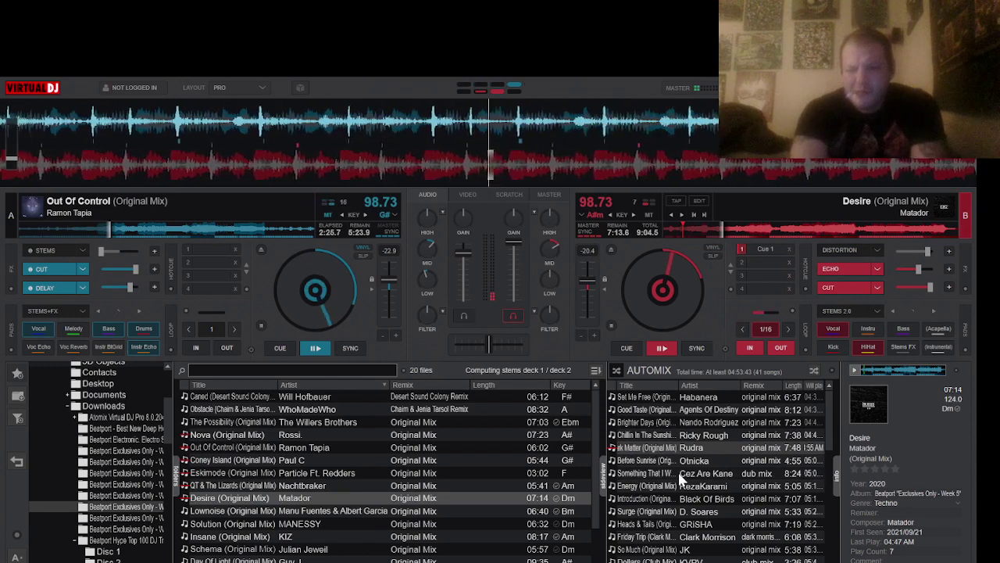
Load Something That I Want (dub mix) onto deck B over the playing song and start it in sync with a brief 2-beat loop
left_click_drag(682, 474, 797, 250)
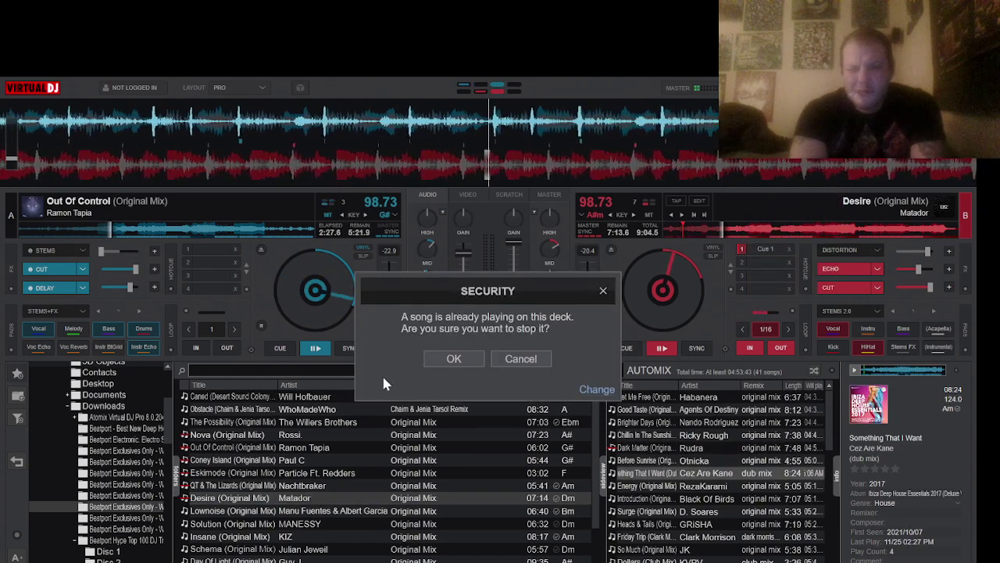
left_click(467, 356)
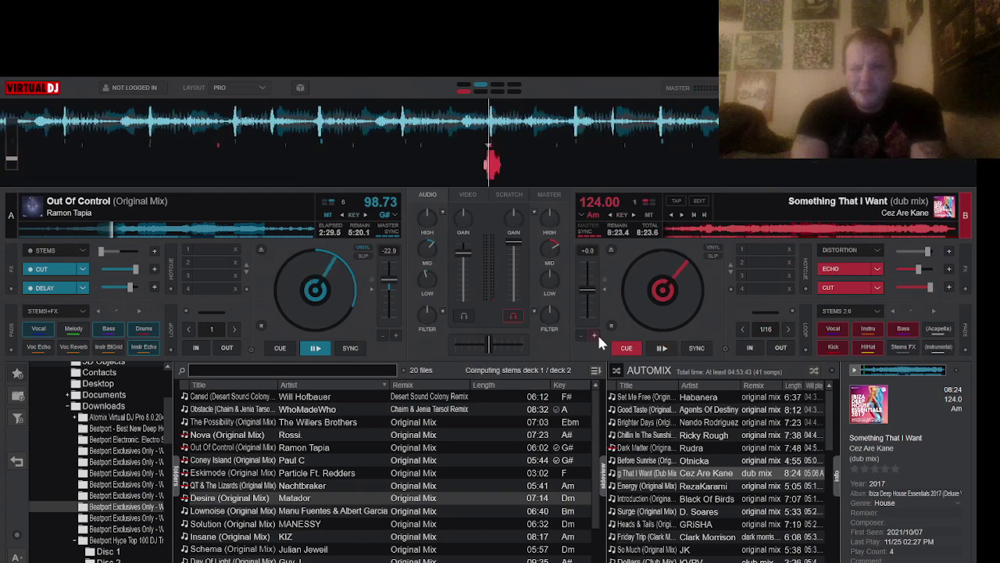
left_click(661, 350)
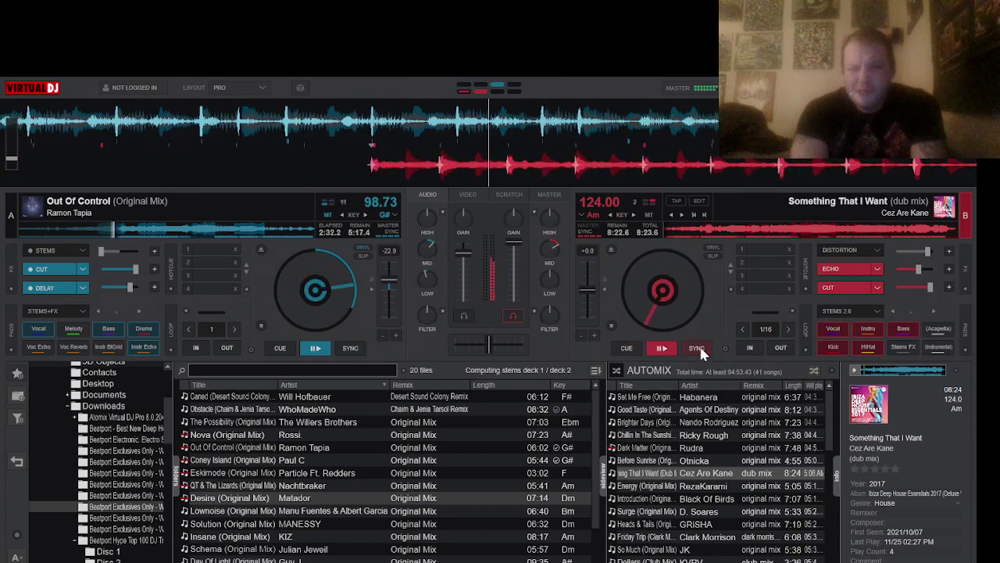
left_click(698, 349)
left_click(783, 348)
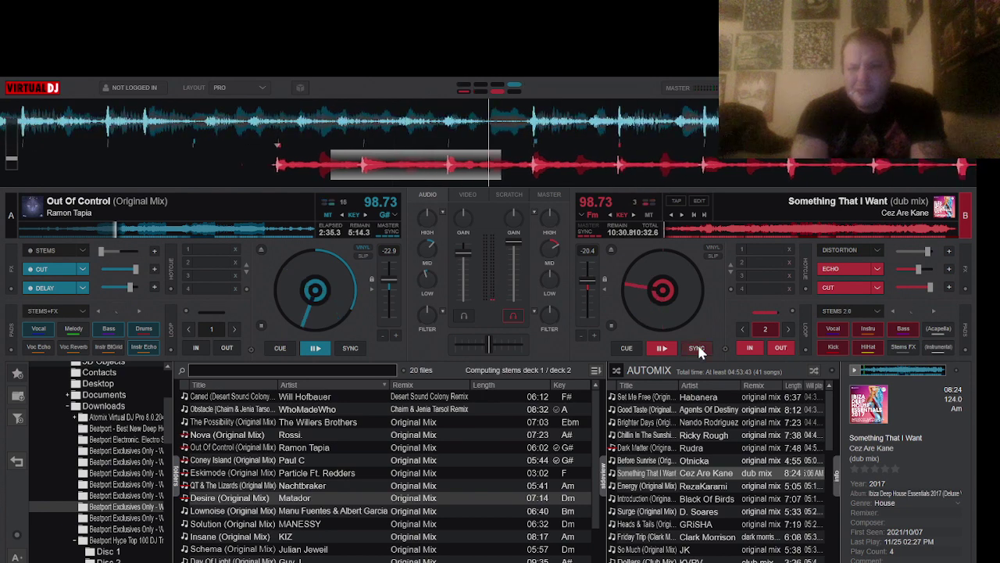
left_click(779, 350)
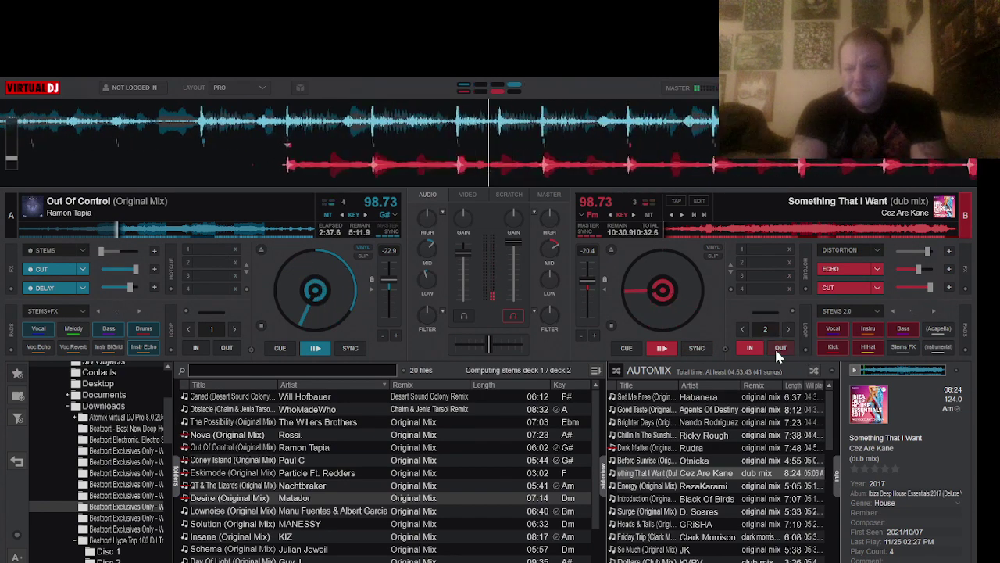
Turn off Echo and Cut on deck B and Cut on deck A
left_click(845, 265)
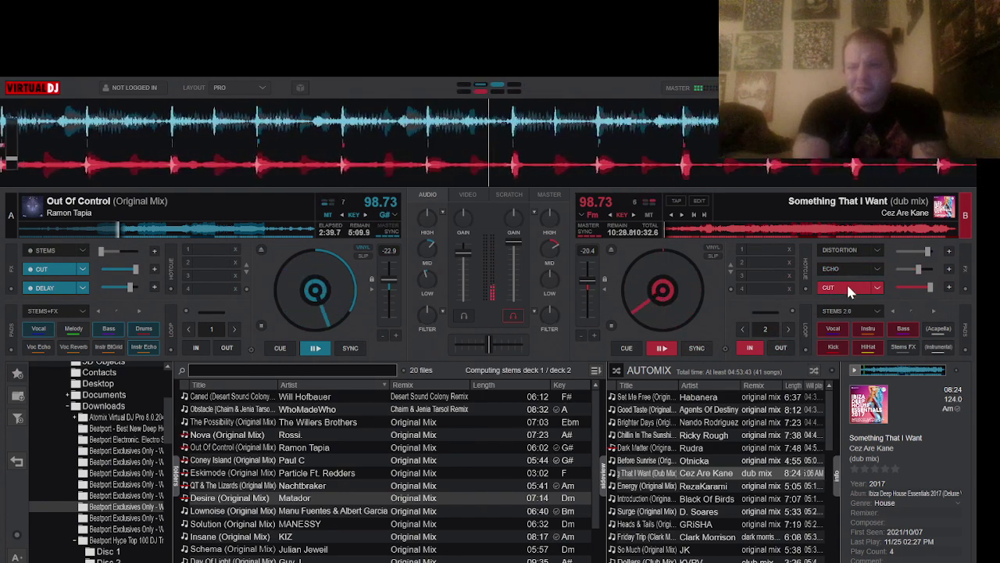
left_click(848, 288)
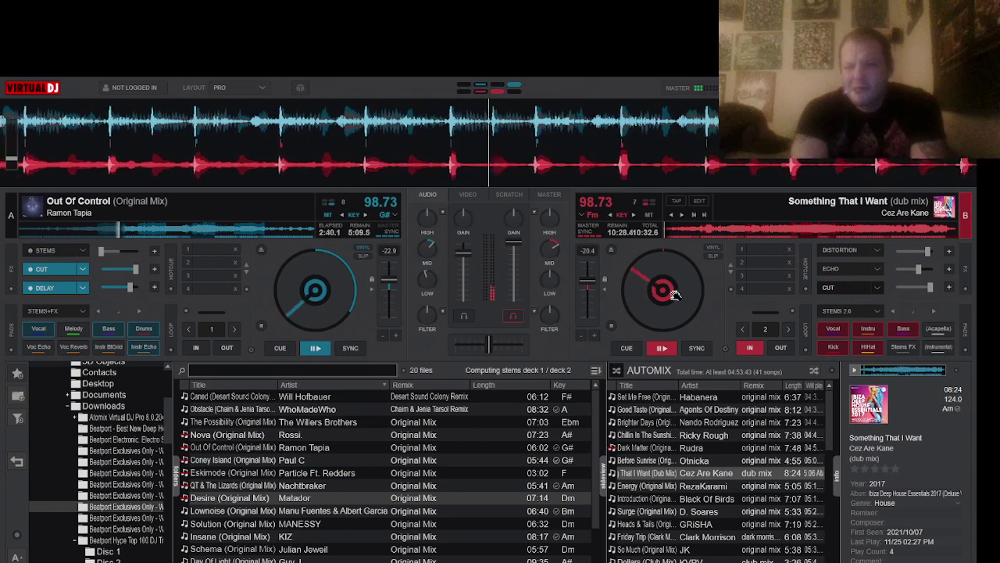
left_click(47, 267)
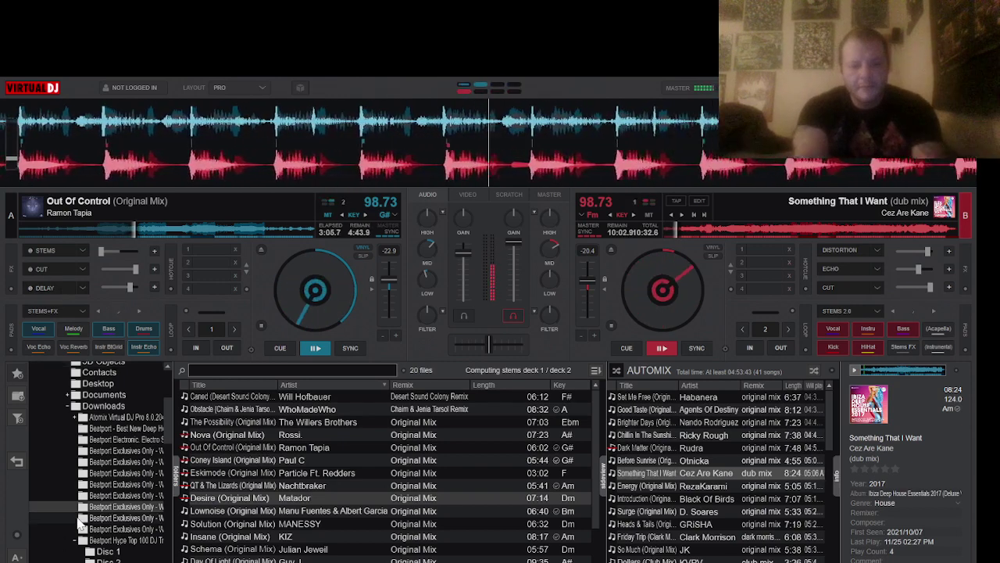
Open the Disc 1 folder of the third Beatport Top 100 Tech House collection
scroll(86, 528, "down", 8)
left_click(157, 403)
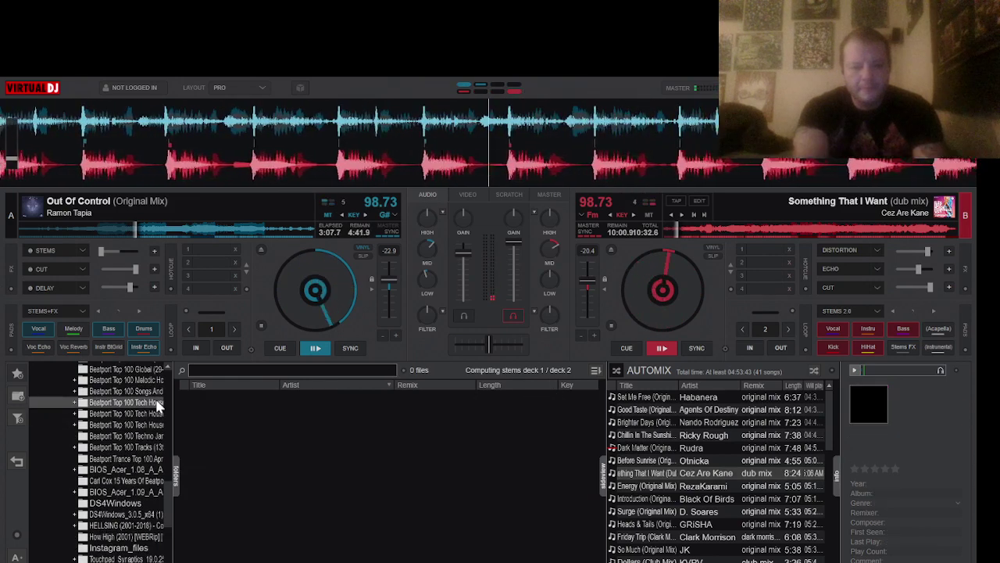
double_click(136, 424)
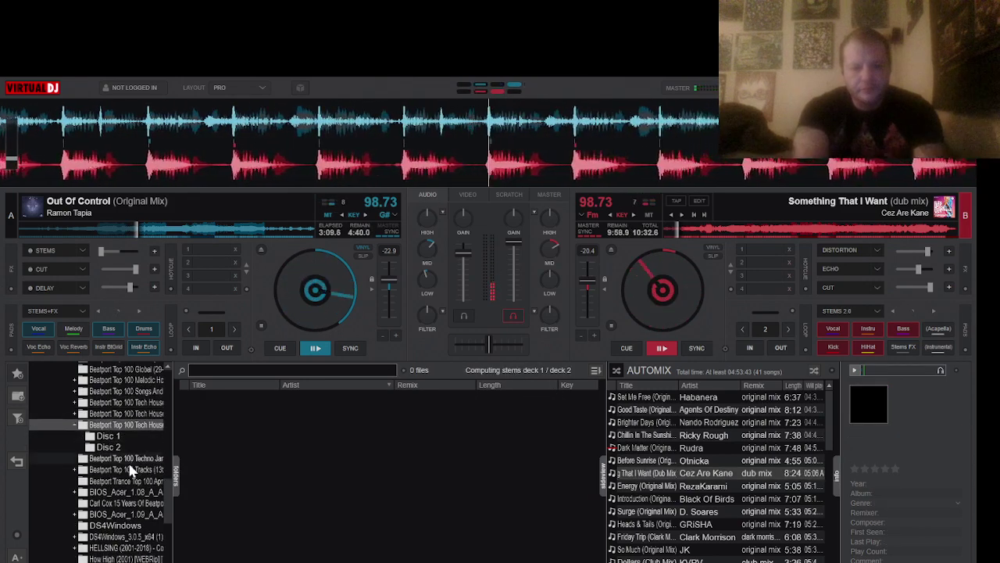
left_click(109, 436)
Load Jack (Original Mix) onto deck A over the playing song and start it in sync with deck B
left_click(294, 448)
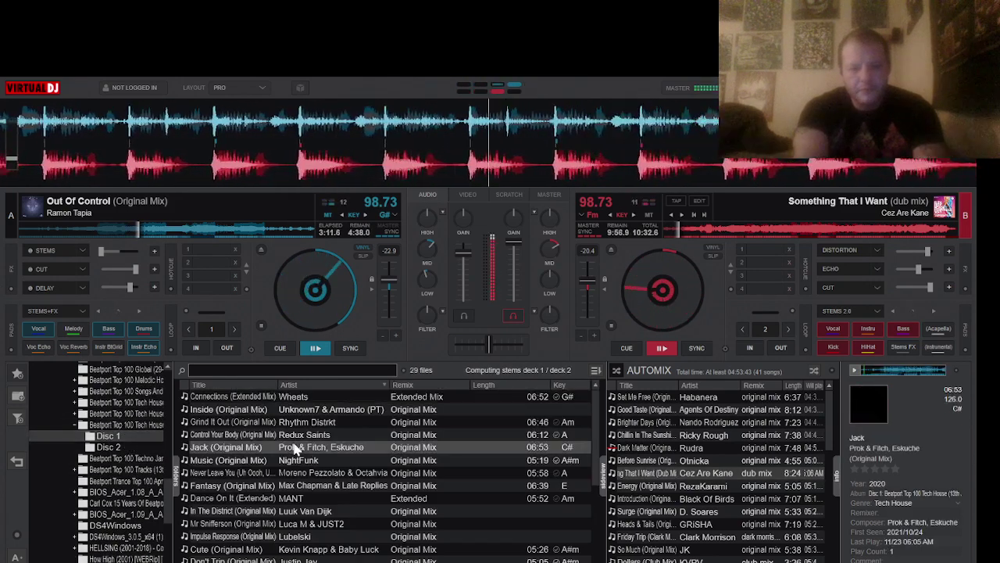
left_click_drag(294, 448, 259, 251)
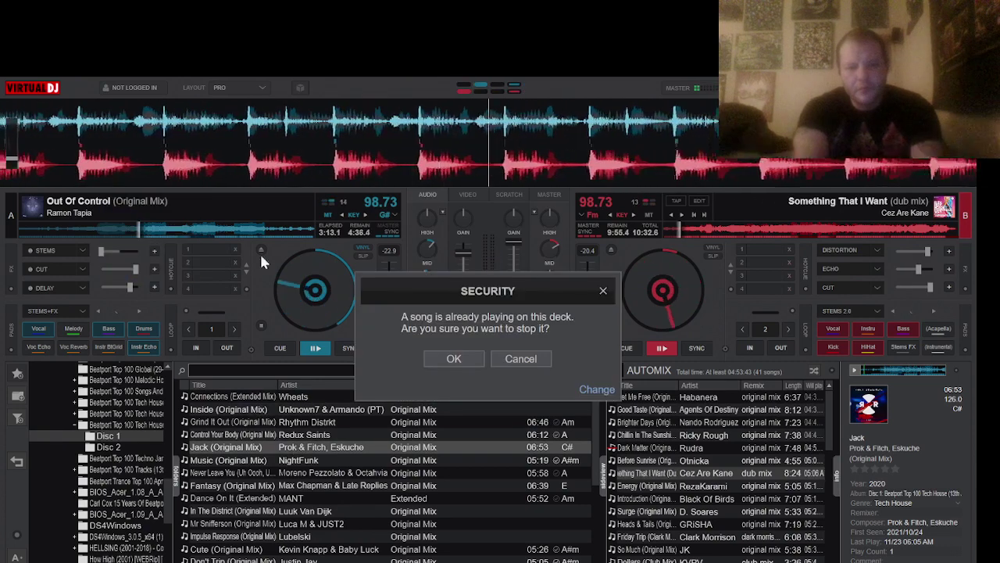
left_click(454, 359)
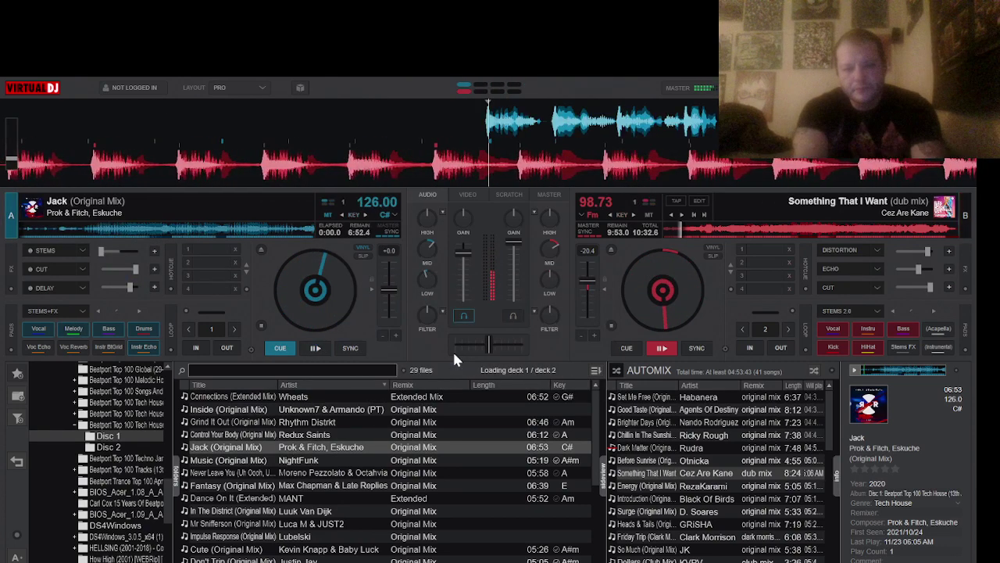
left_click(312, 348)
left_click(348, 349)
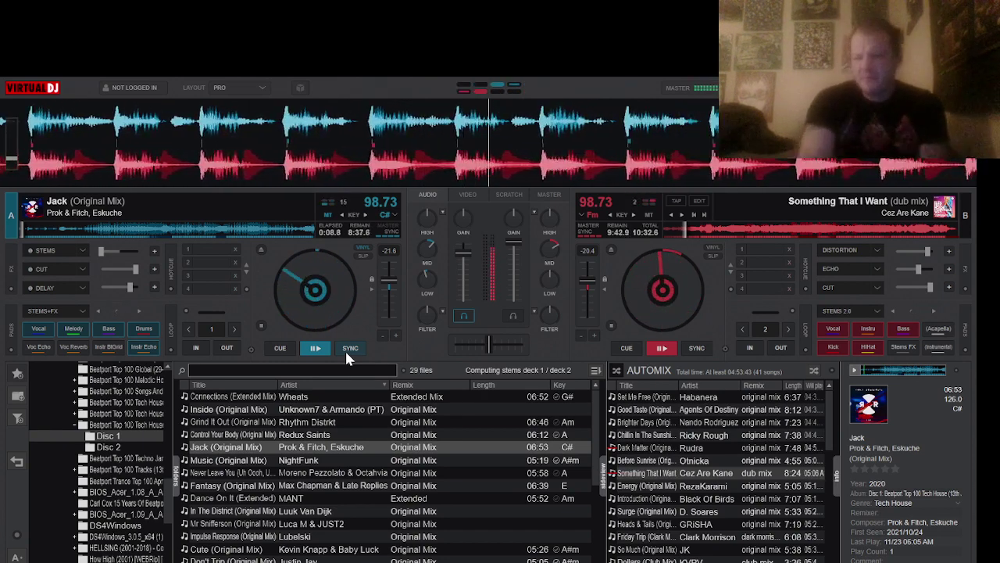
Replace deck B's Distortion effect with Loop Out, turn it on and lower its amount
left_click(876, 250)
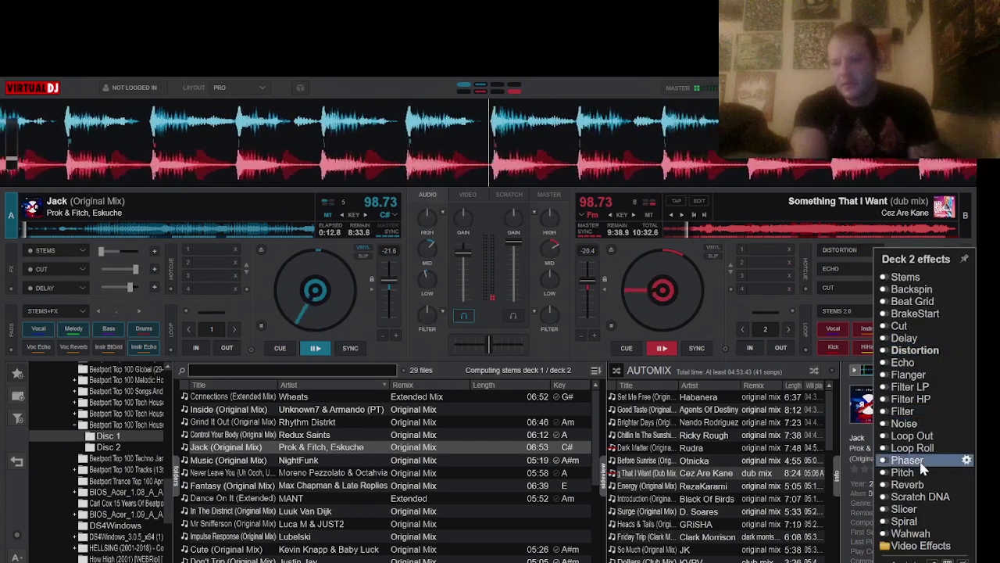
left_click(912, 436)
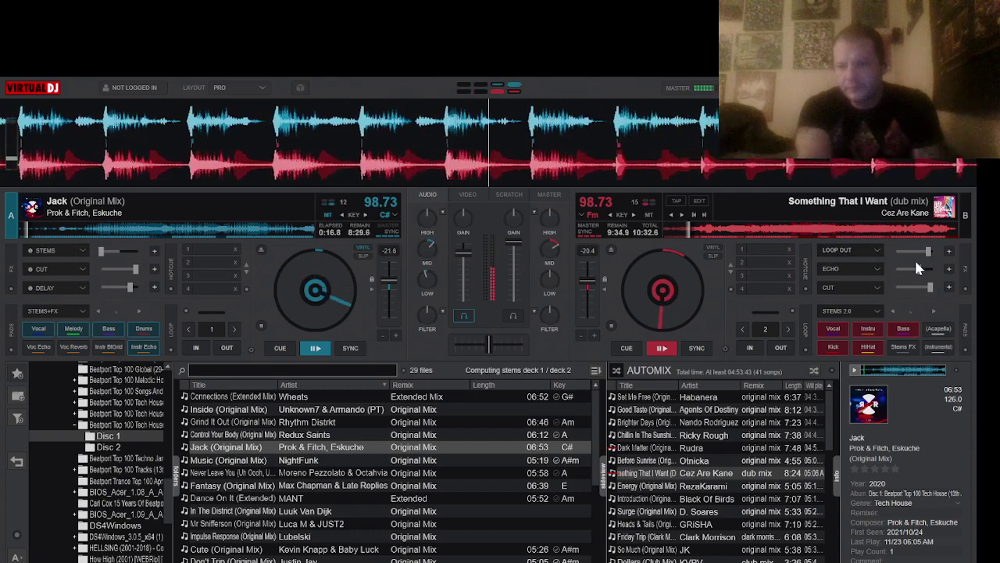
left_click(847, 251)
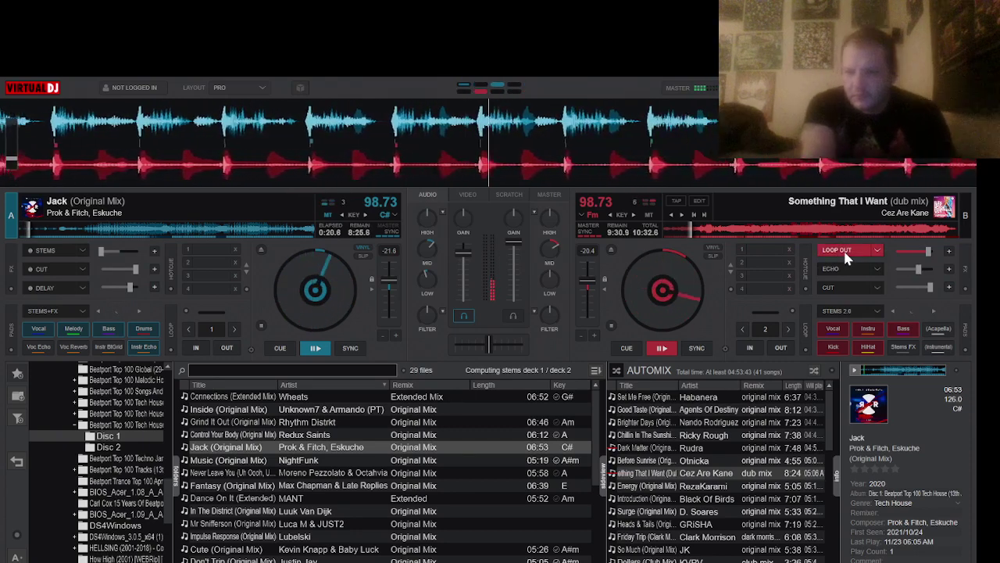
left_click_drag(918, 251, 909, 252)
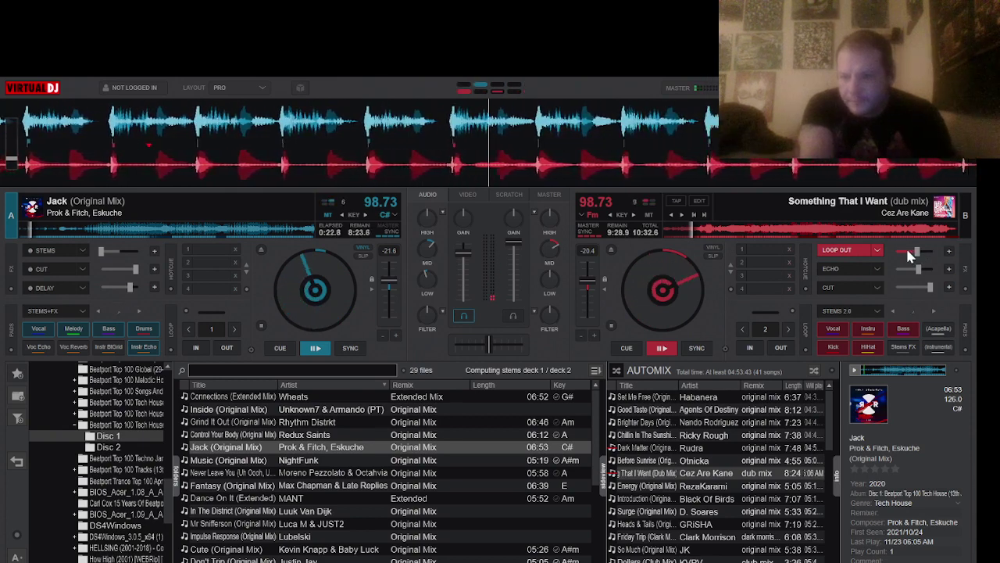
Turn on Echo on deck B and restart its playback with a brief burst of Cut
left_click(853, 268)
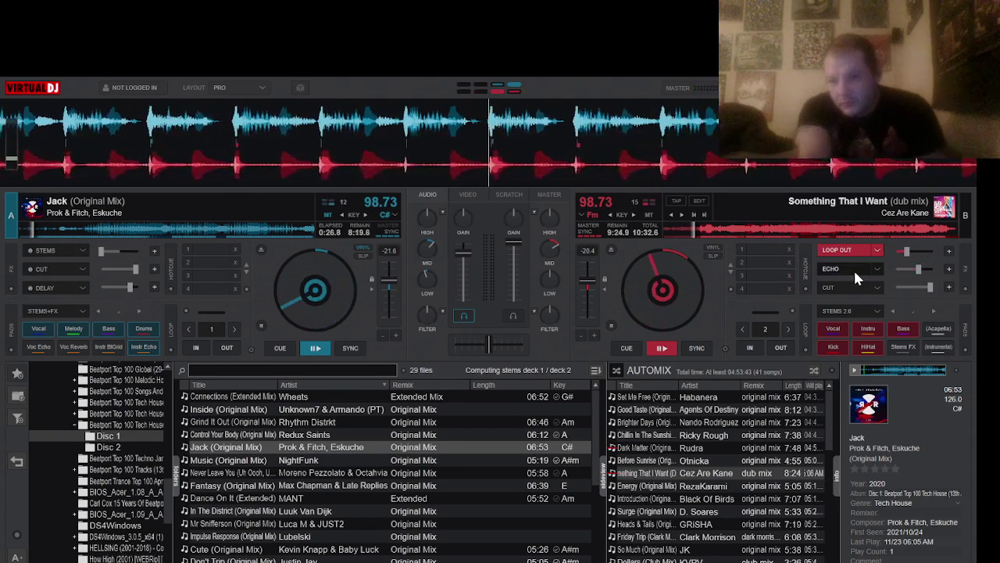
left_click(853, 268)
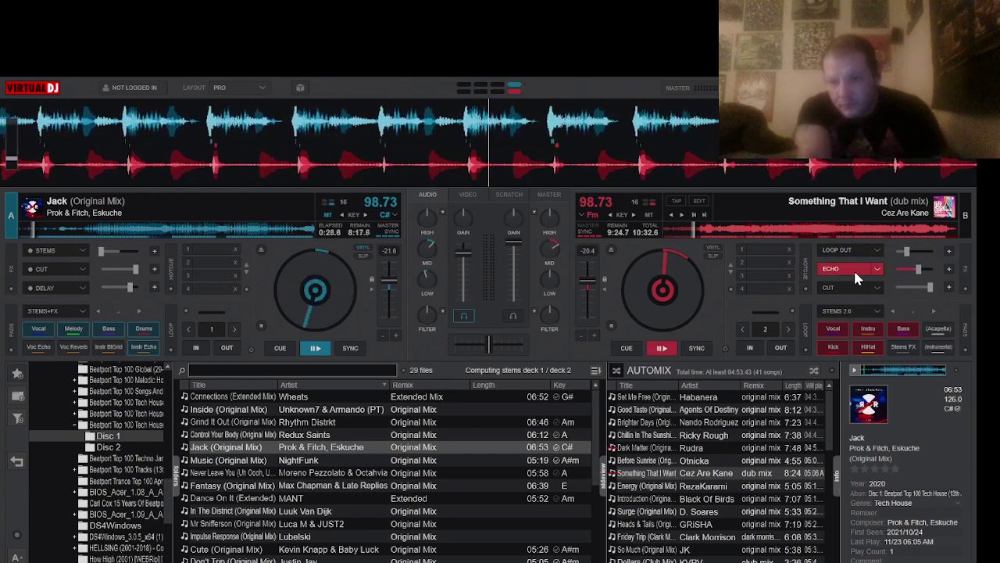
left_click(661, 348)
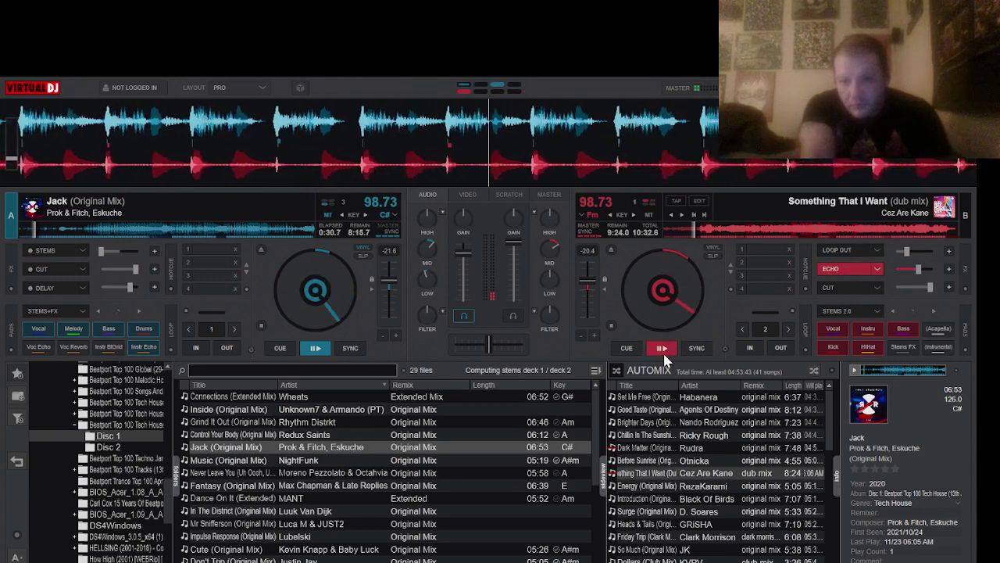
left_click(861, 287)
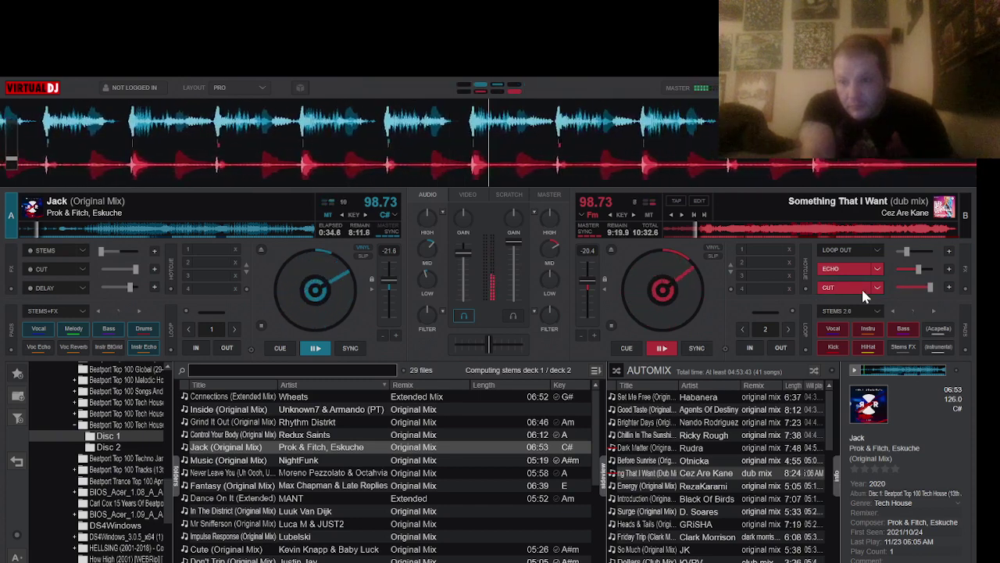
left_click(861, 287)
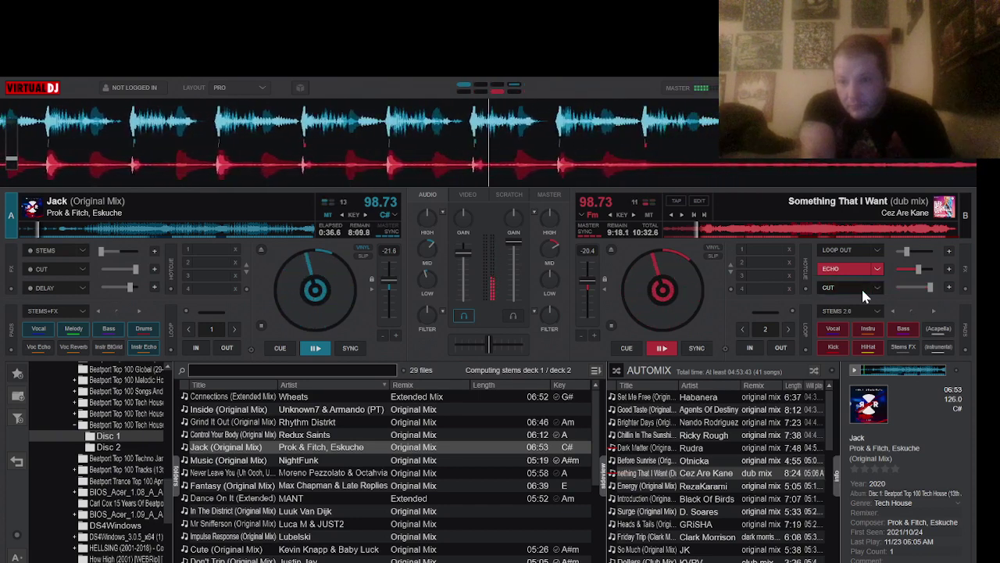
Turn on Cut on deck A, run Delay briefly, and replace the Delay effect with Stems
left_click(77, 268)
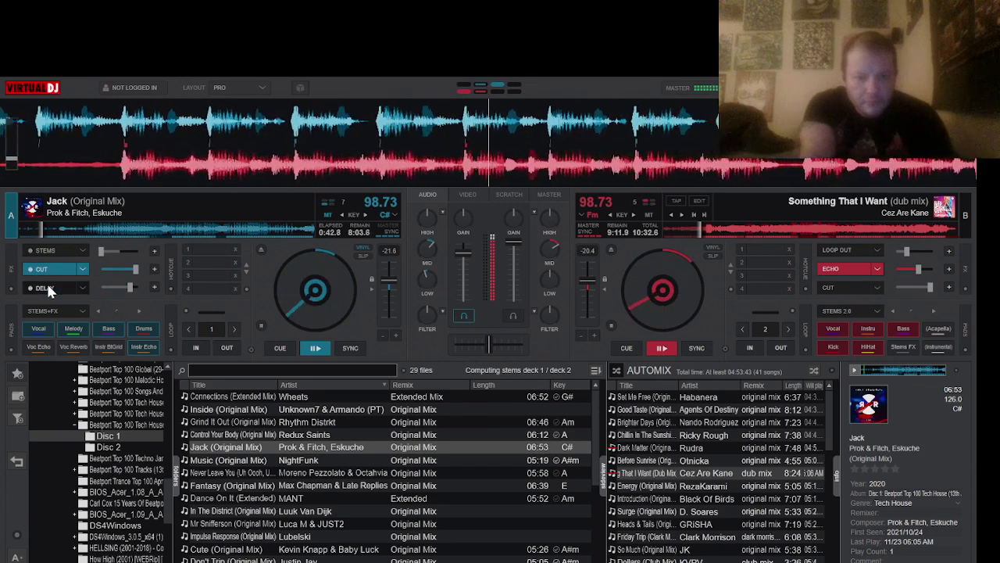
left_click(47, 289)
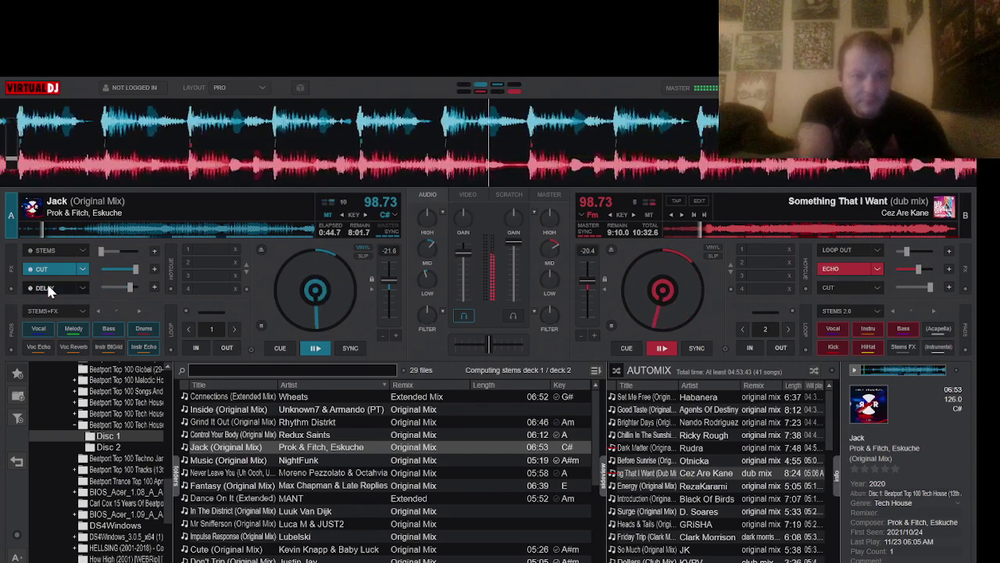
left_click(47, 288)
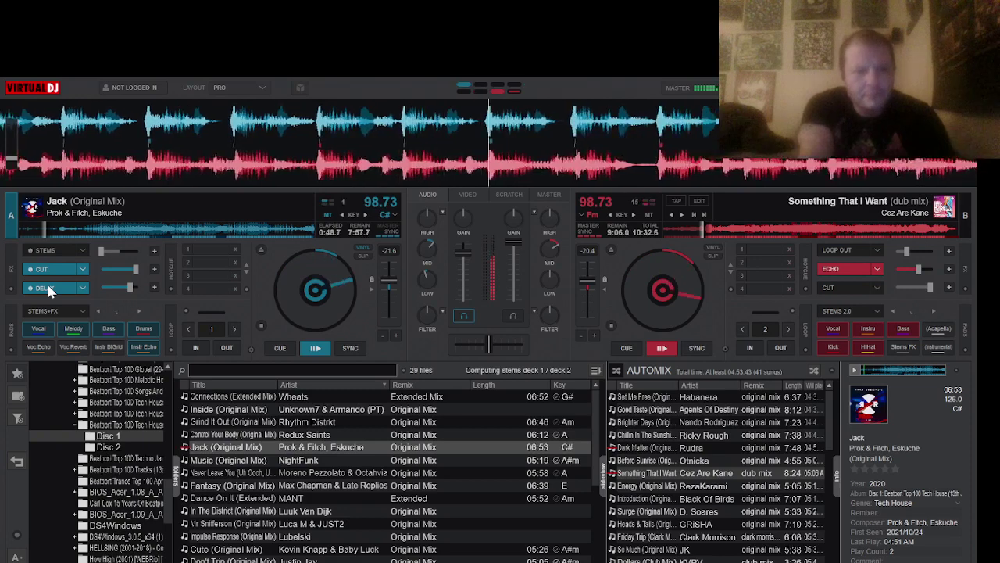
left_click(79, 285)
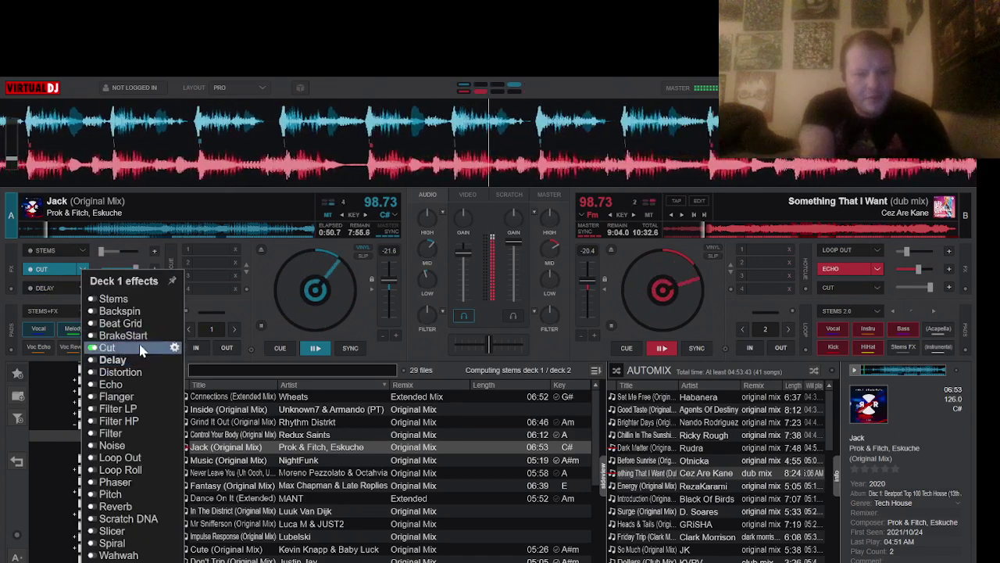
left_click(140, 300)
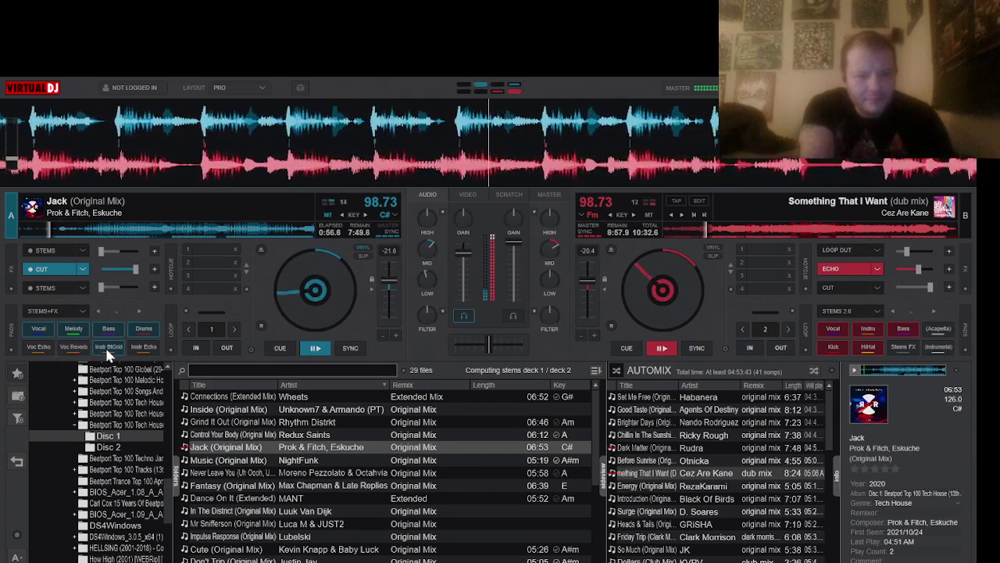
Turn on Instr Echo on deck A, and run short bursts of Cut and Loop Out on deck B
left_click(146, 345)
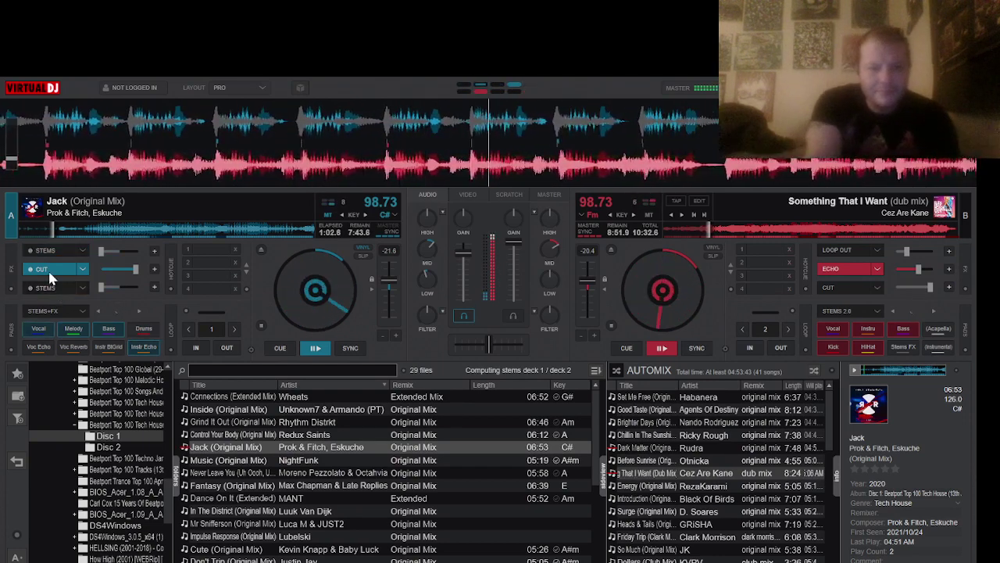
left_click(61, 248)
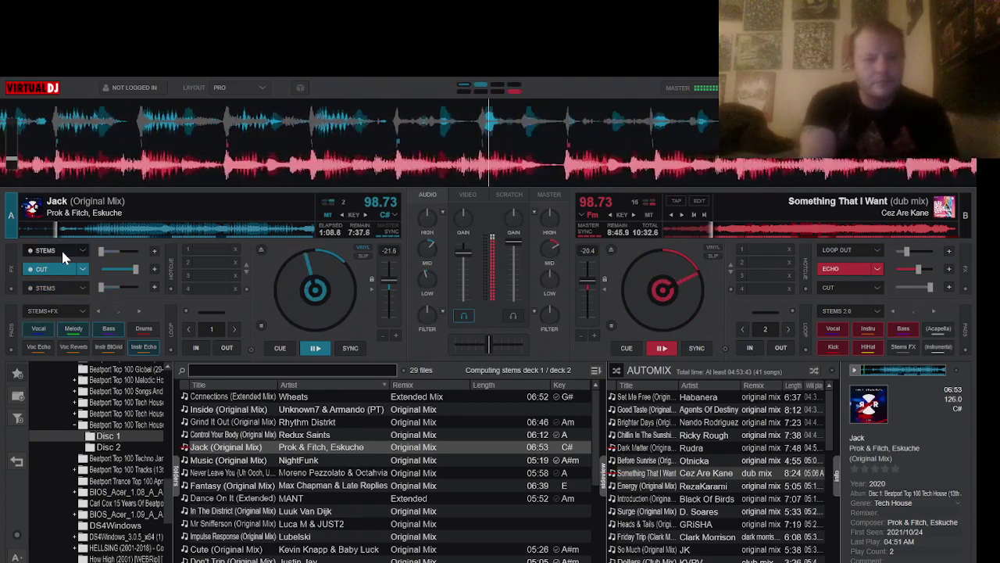
left_click(847, 286)
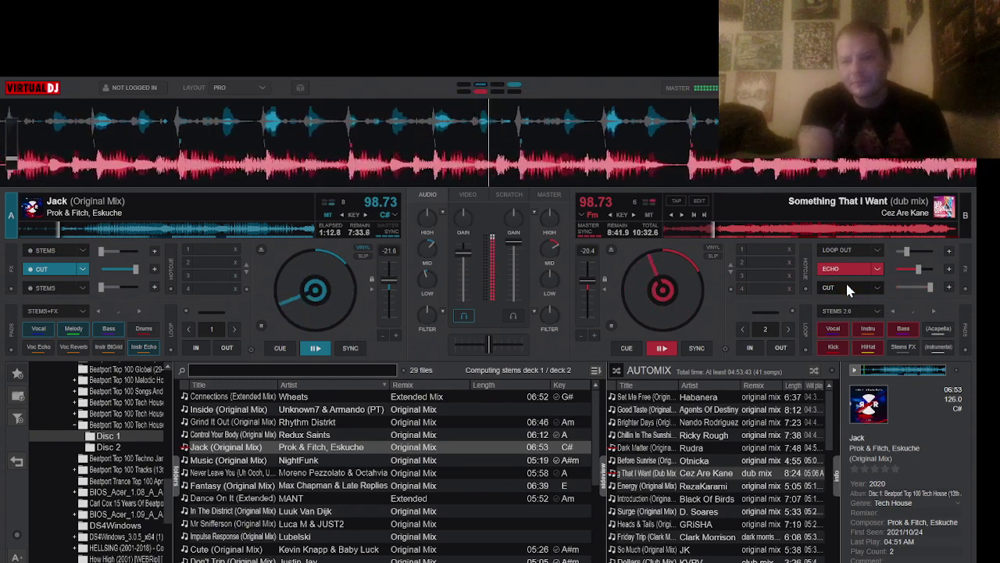
left_click(851, 288)
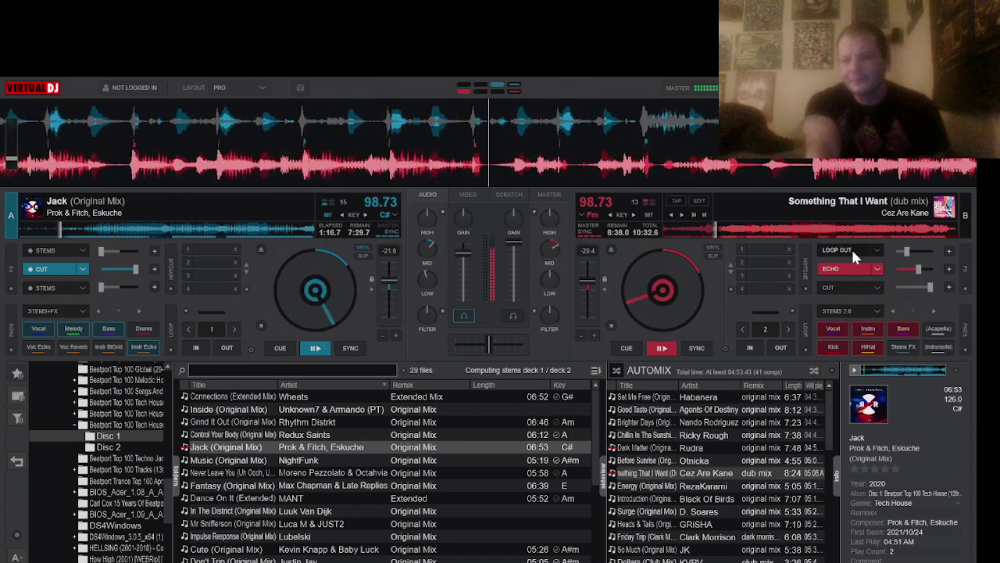
left_click(852, 252)
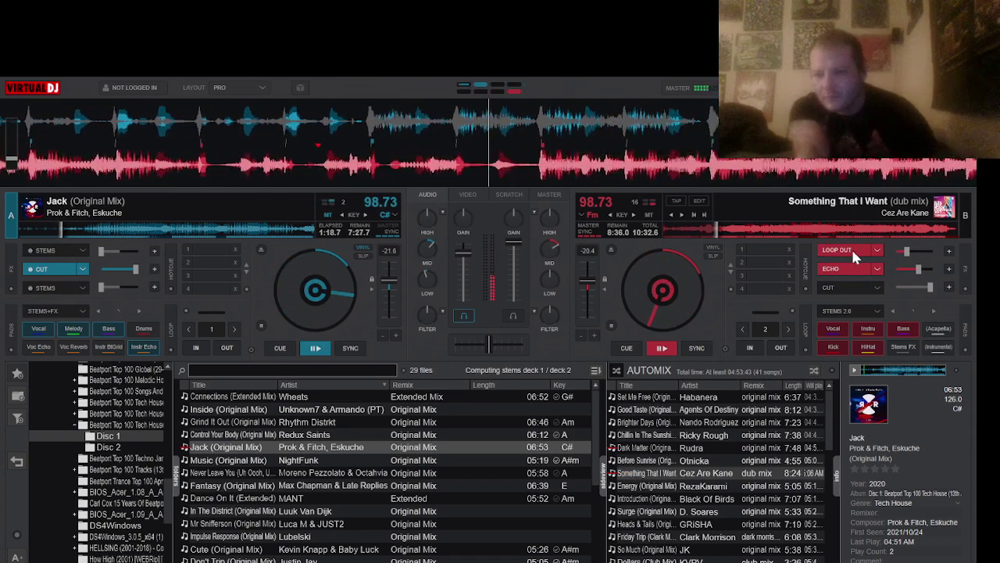
left_click(924, 250)
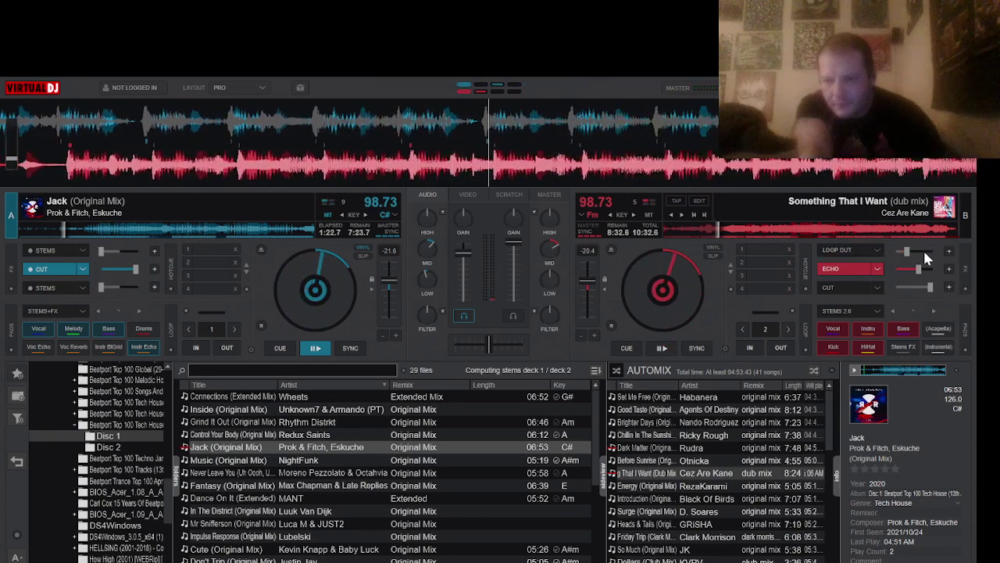
Replace deck B's Loop Out effect with Backspin and set the deck's loop length to 4
left_click(873, 251)
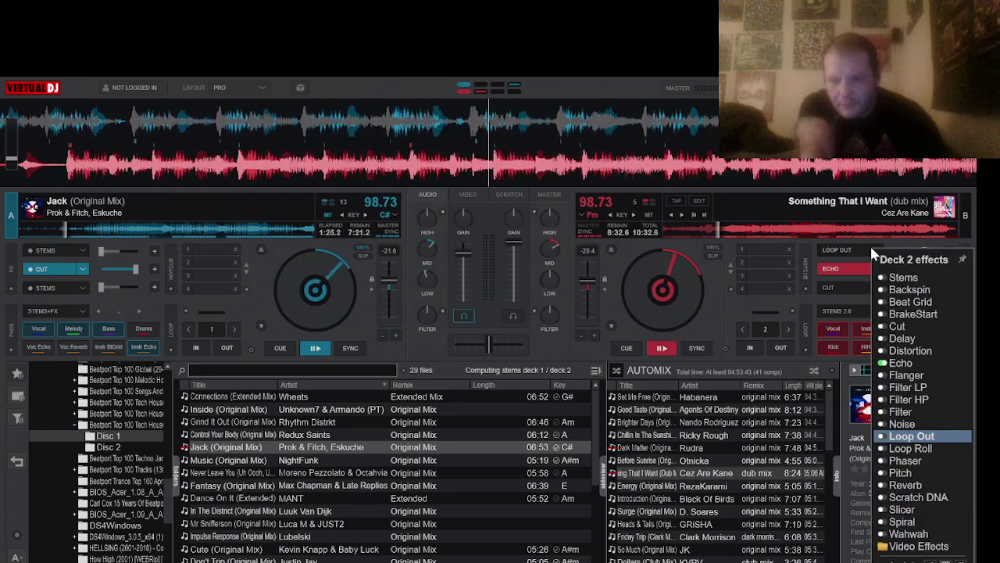
left_click(906, 289)
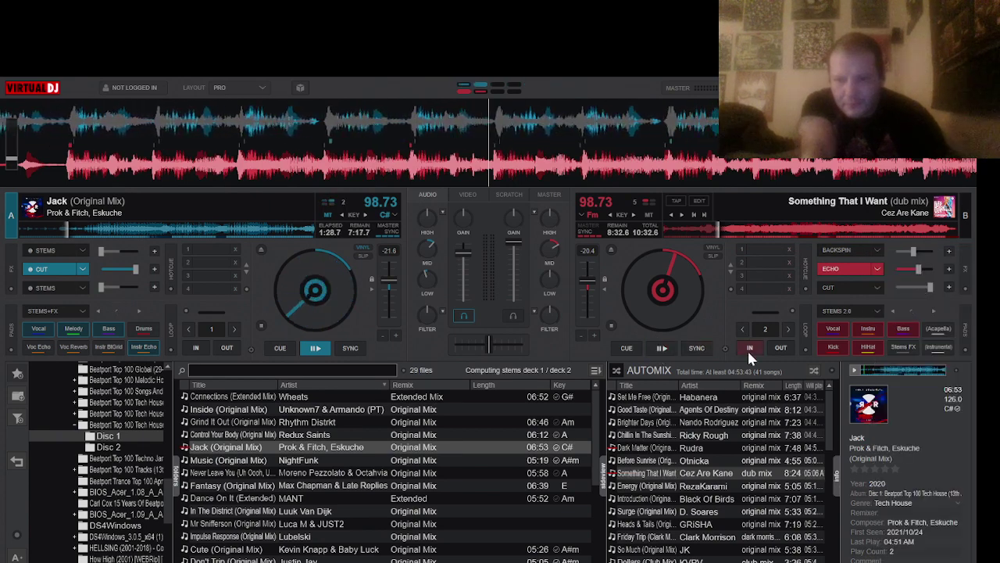
left_click(789, 329)
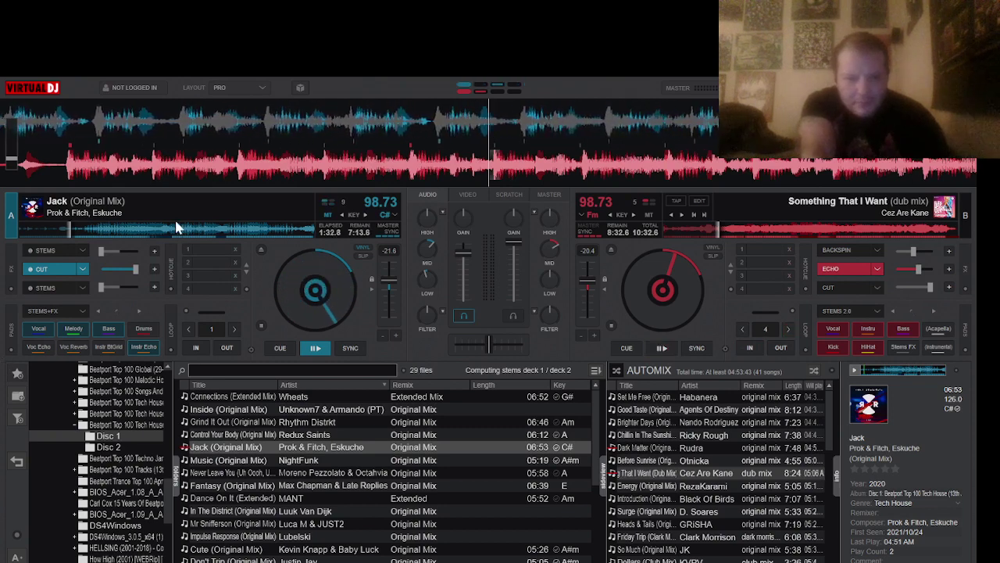
With deck A's Cut and deck B's Echo turned off, load In The District (Original Mix) onto deck B and start it in sync
left_click(47, 269)
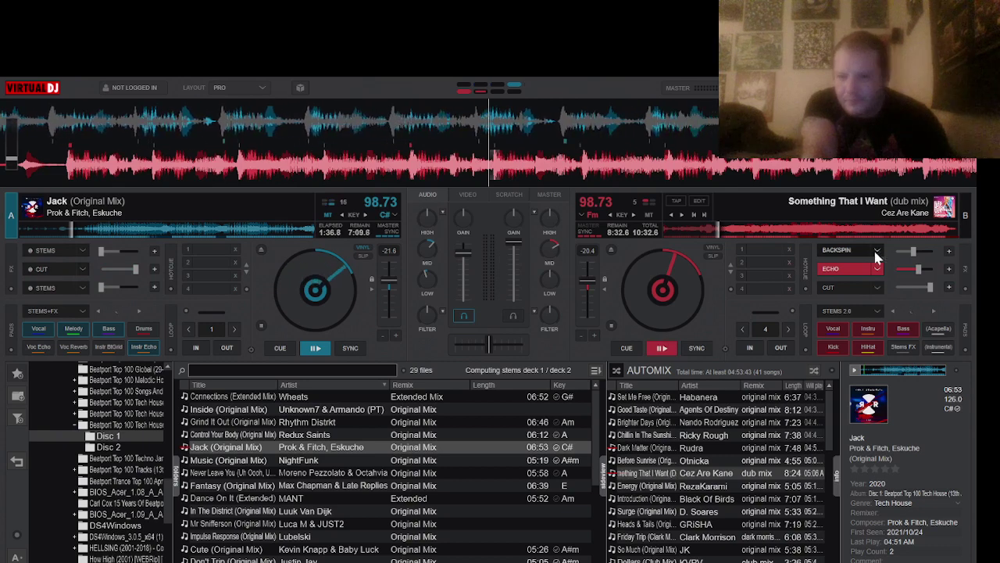
left_click(859, 269)
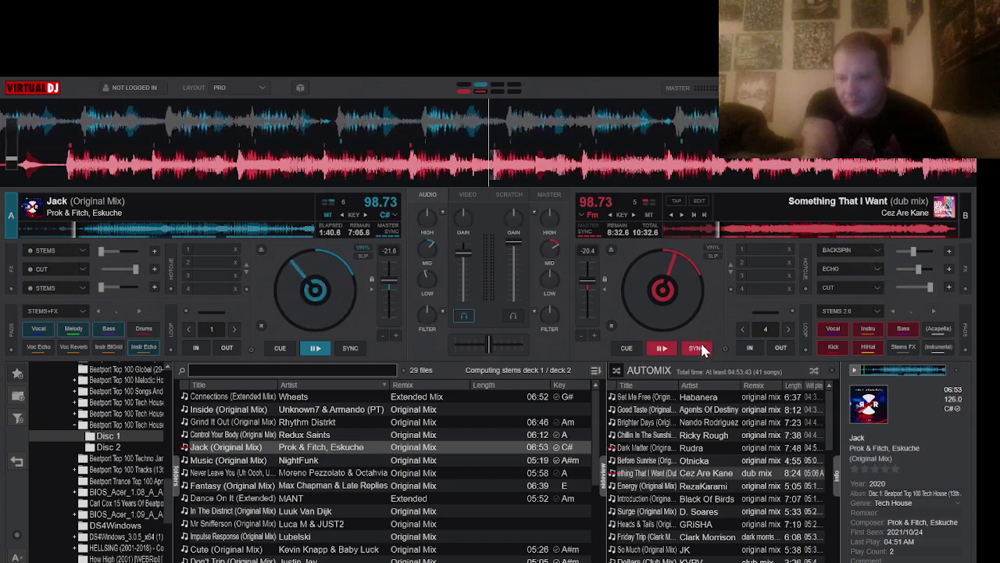
left_click(648, 349)
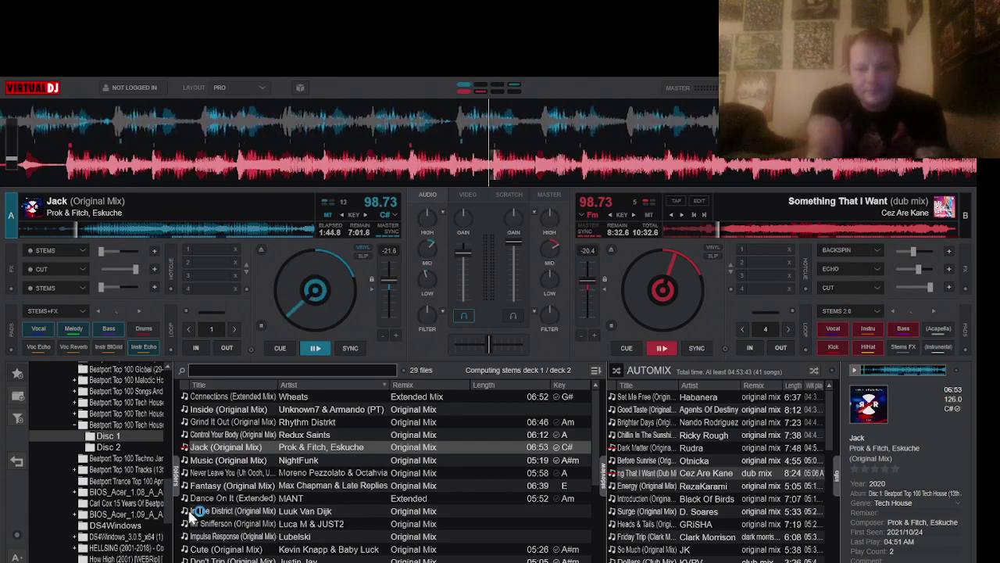
left_click_drag(191, 516, 739, 226)
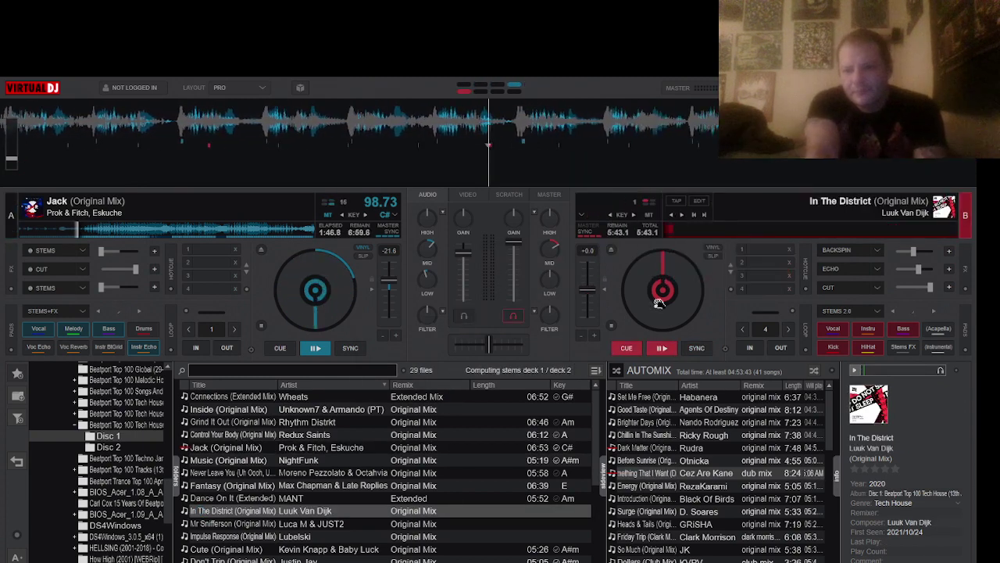
left_click(696, 349)
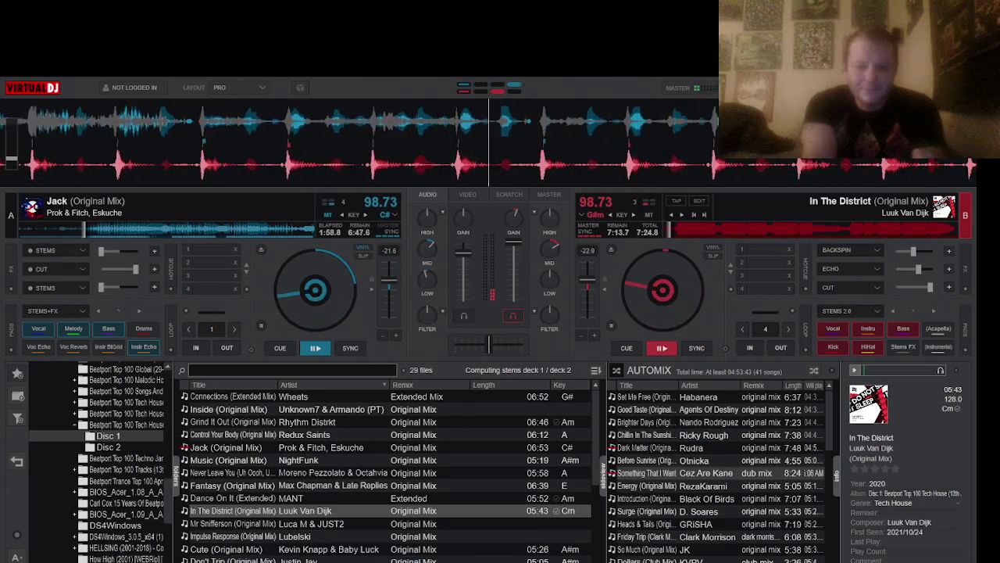
Switch to Twitch and send the chat messages "thanks i play live alot" and "i hope you enjoyed a bit of it"
key("alt+Tab")
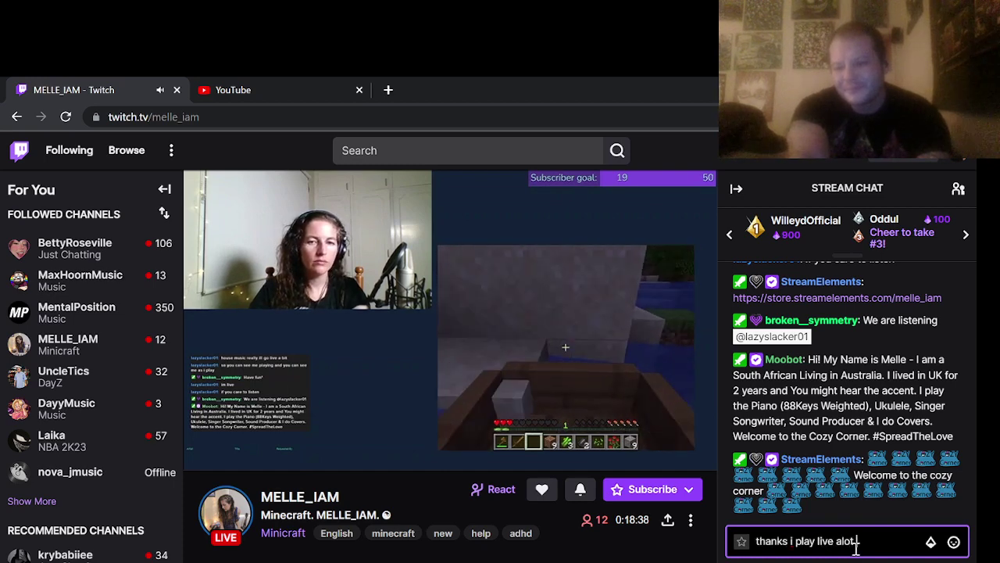
key("Return")
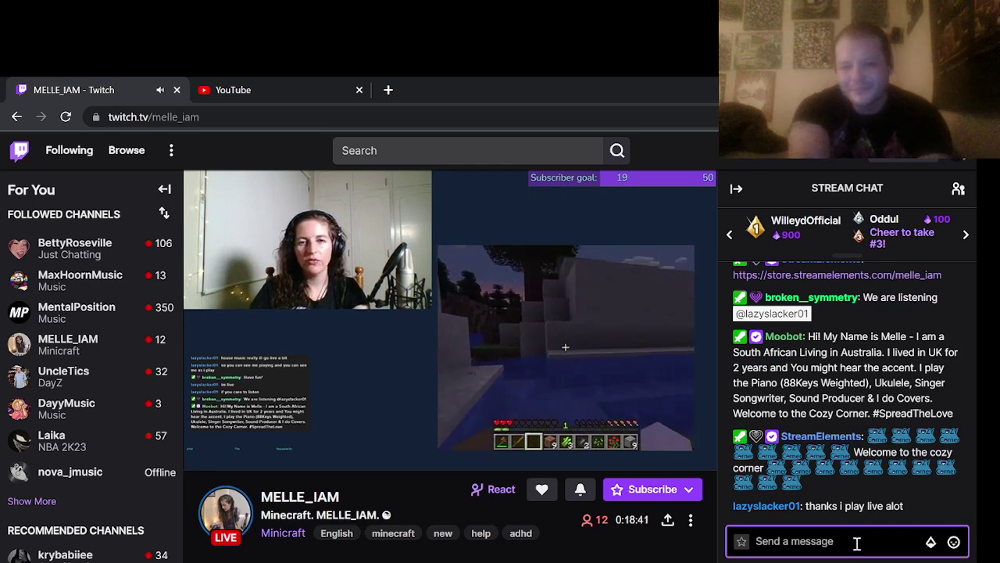
type("i hope you enjoyed a bit of it")
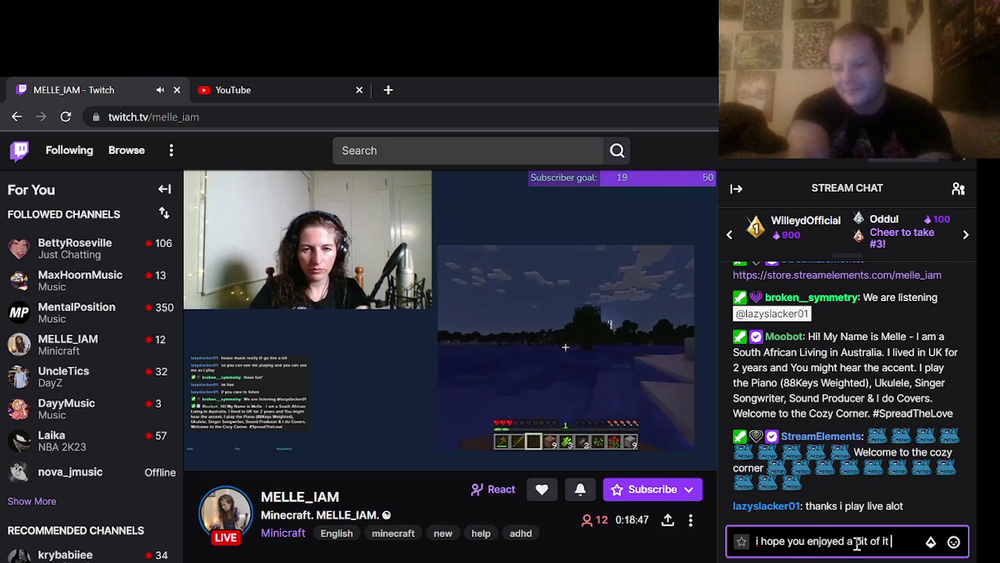
key("Return")
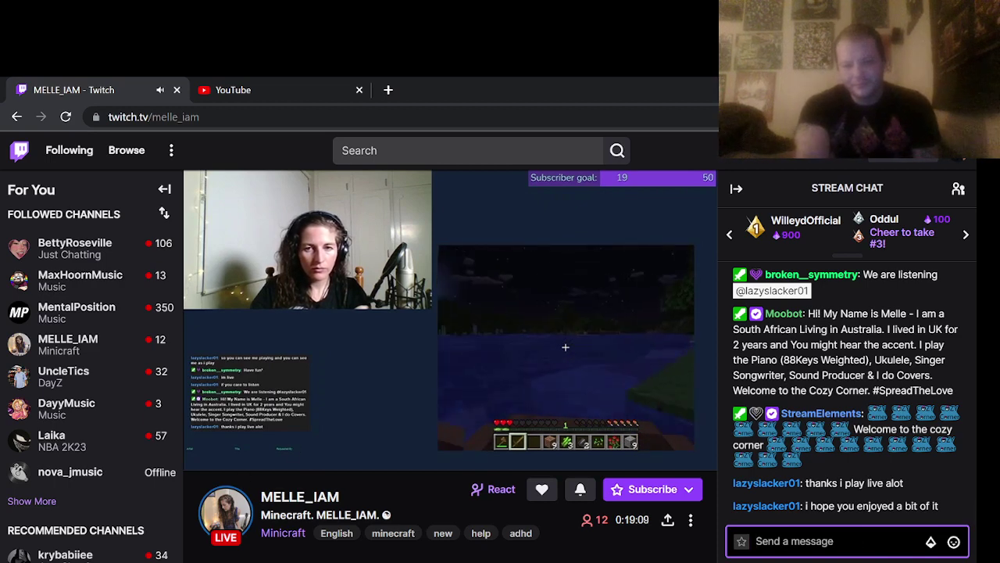
Return to VirtualDJ, load Something That I Want (dub mix) onto deck B and start it in sync with deck A
key("alt+Tab")
left_click(398, 524)
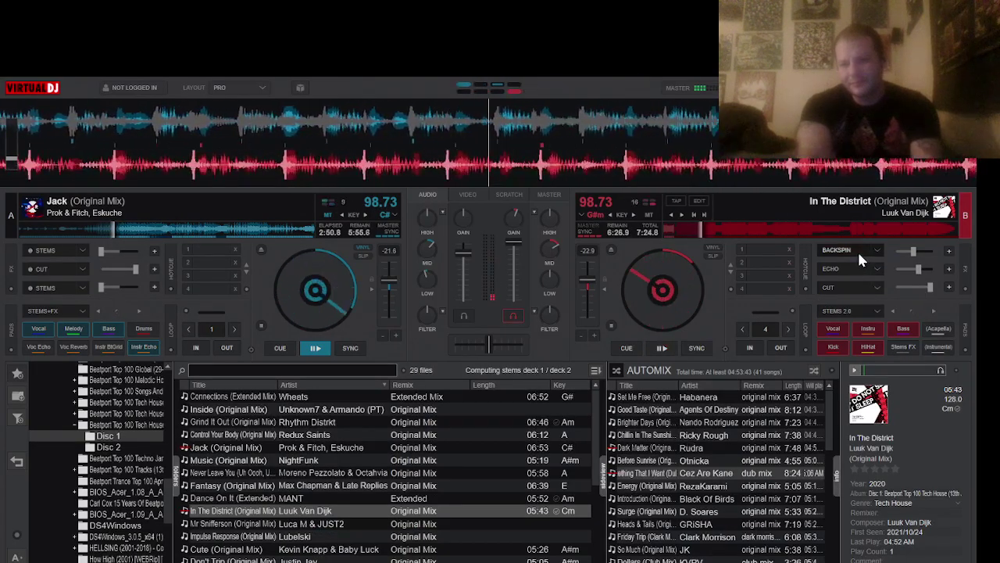
left_click_drag(706, 474, 608, 242)
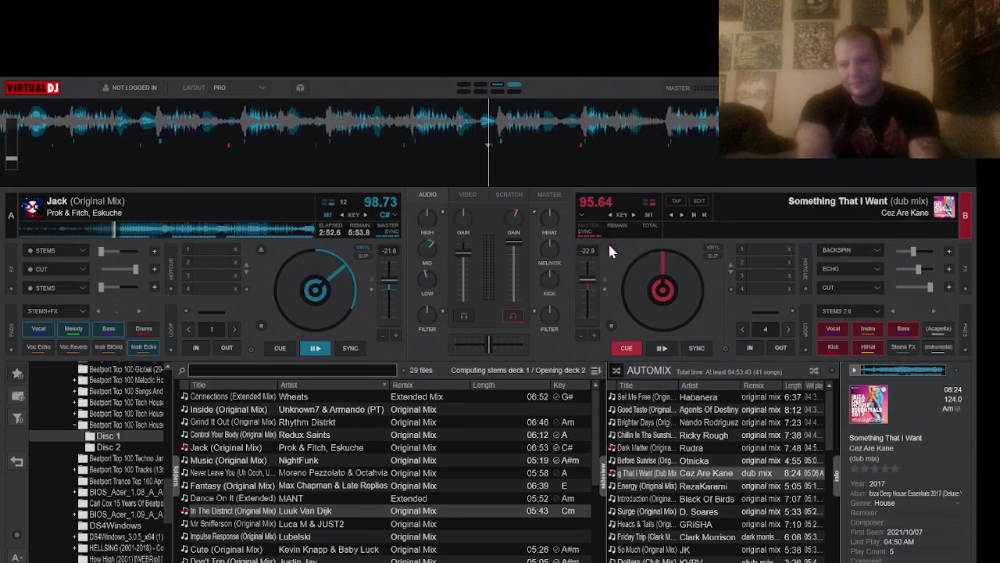
left_click(665, 347)
left_click(696, 347)
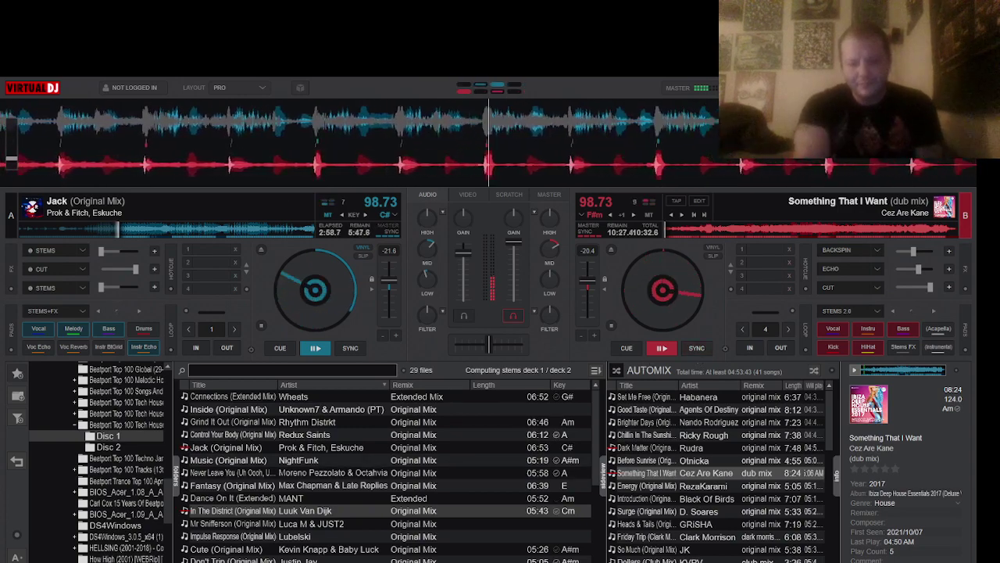
Check the Twitch stream chat for new messages and return to VirtualDJ
key("alt+Tab")
left_click(829, 541)
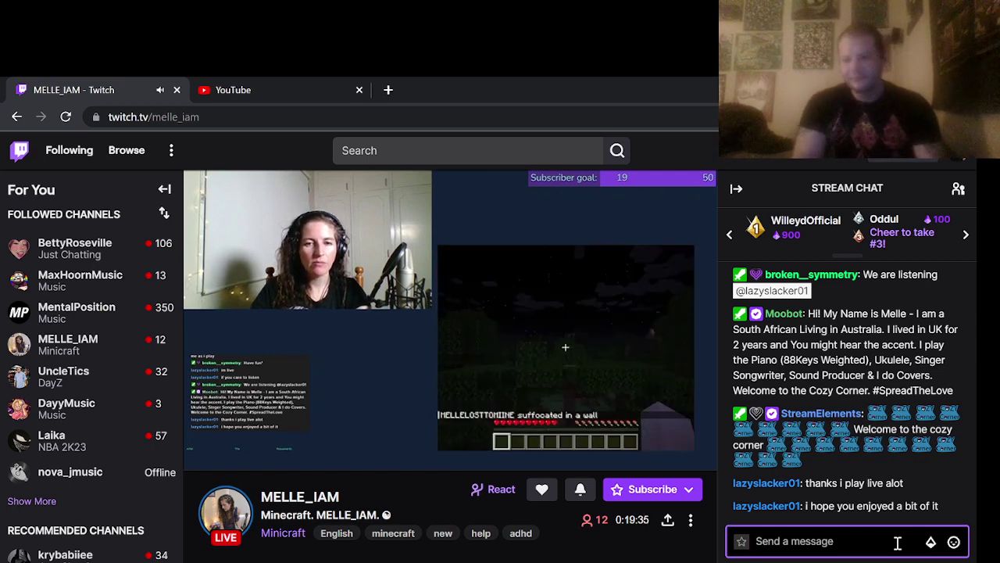
key("alt+Tab")
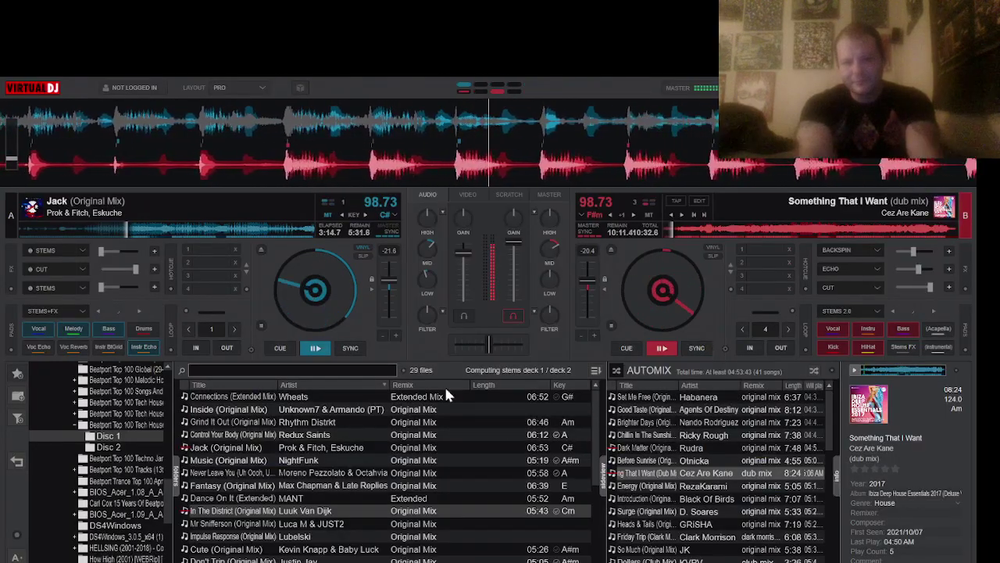
Turn on Echo on deck B and Cut on deck A
left_click(858, 268)
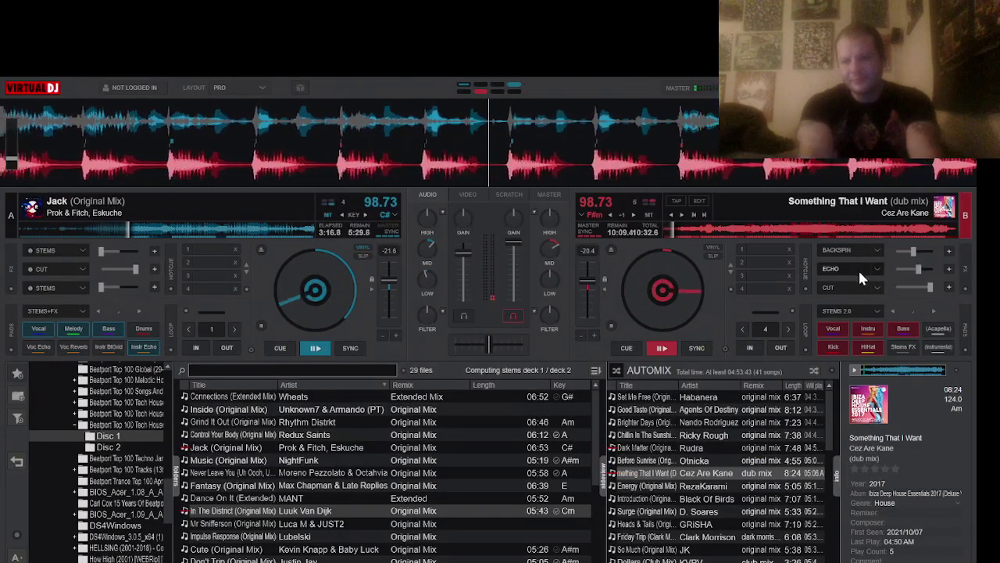
left_click(45, 270)
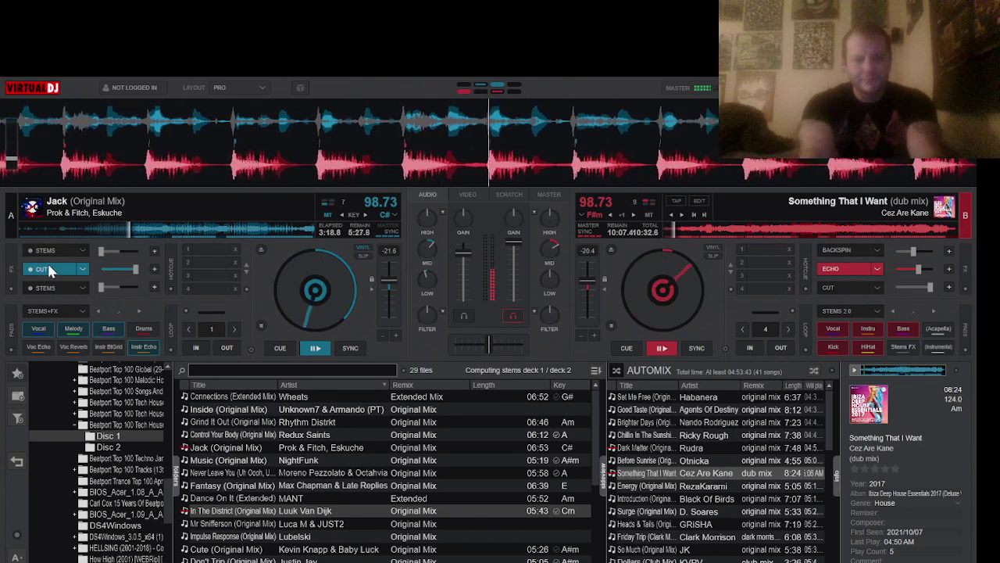
Load Inside (Original Mix) onto deck A over the playing song and start it in sync with deck B
left_click_drag(230, 419, 188, 215)
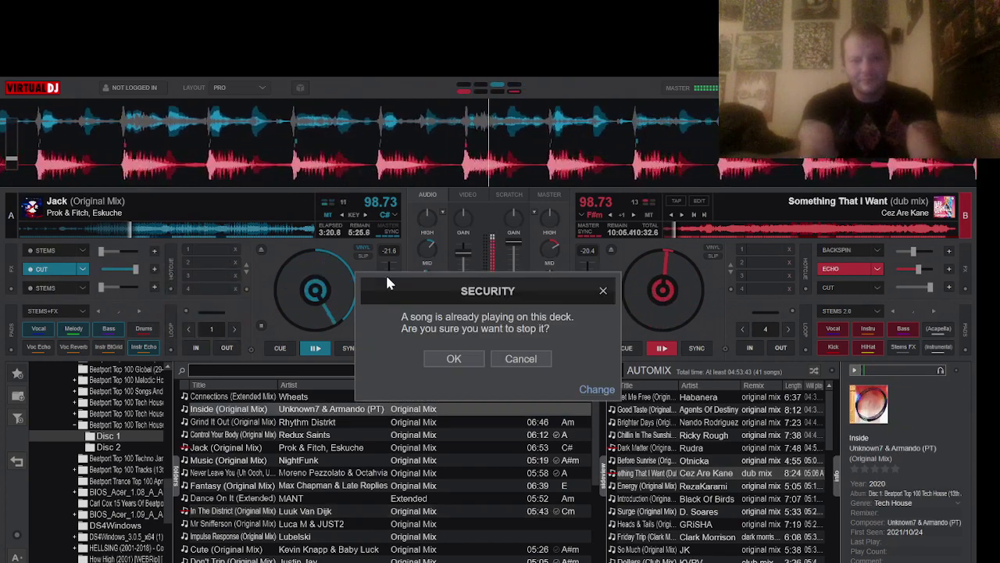
left_click(454, 358)
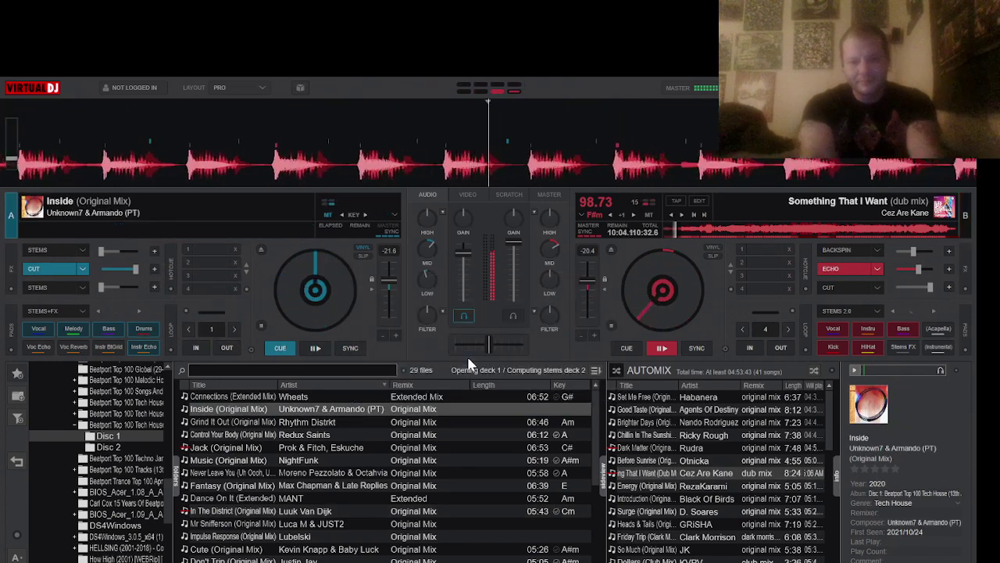
left_click(337, 349)
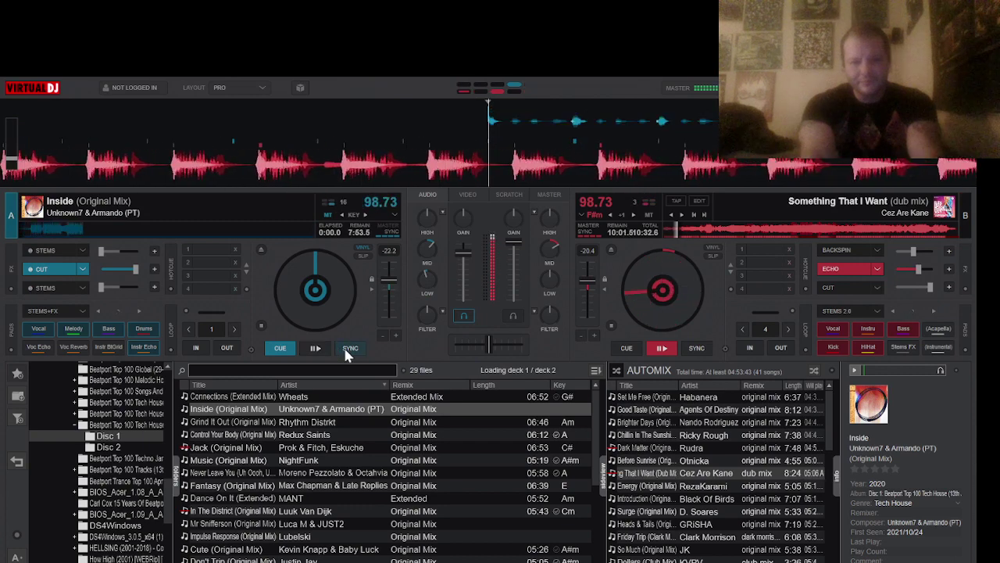
left_click(325, 348)
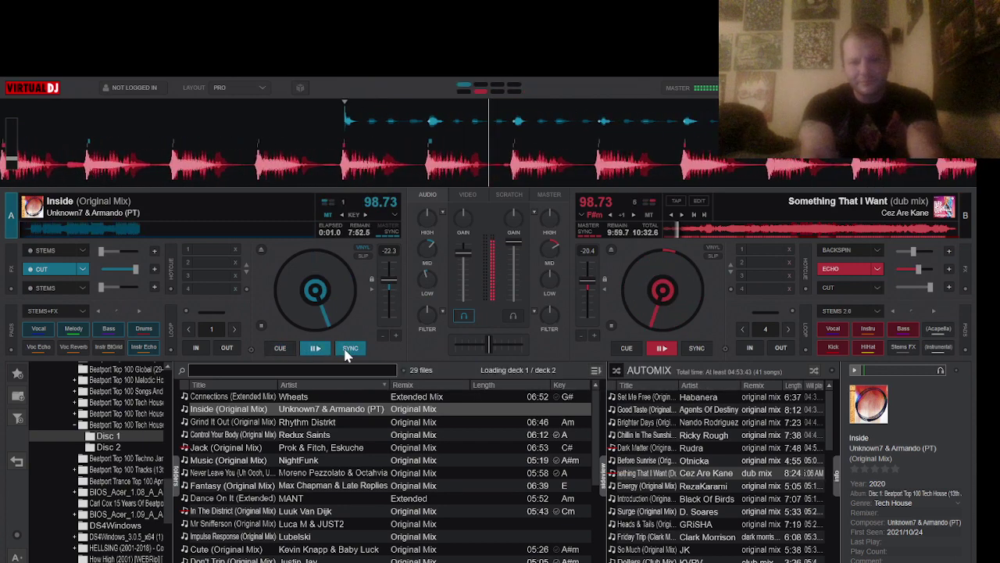
Run deck A's two Stems effects briefly, and turn off Cut on deck A and Echo on deck B
left_click(58, 270)
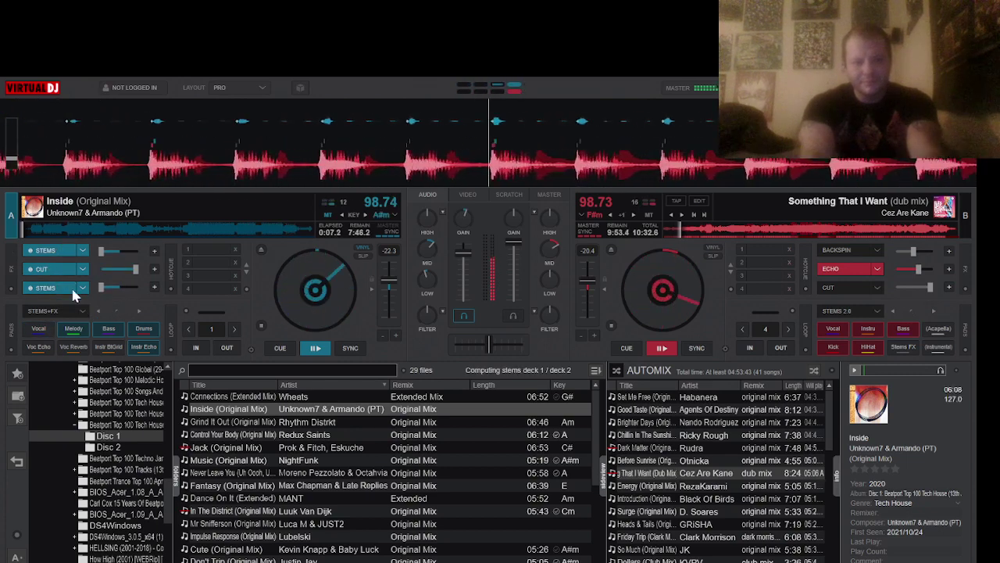
left_click(63, 269)
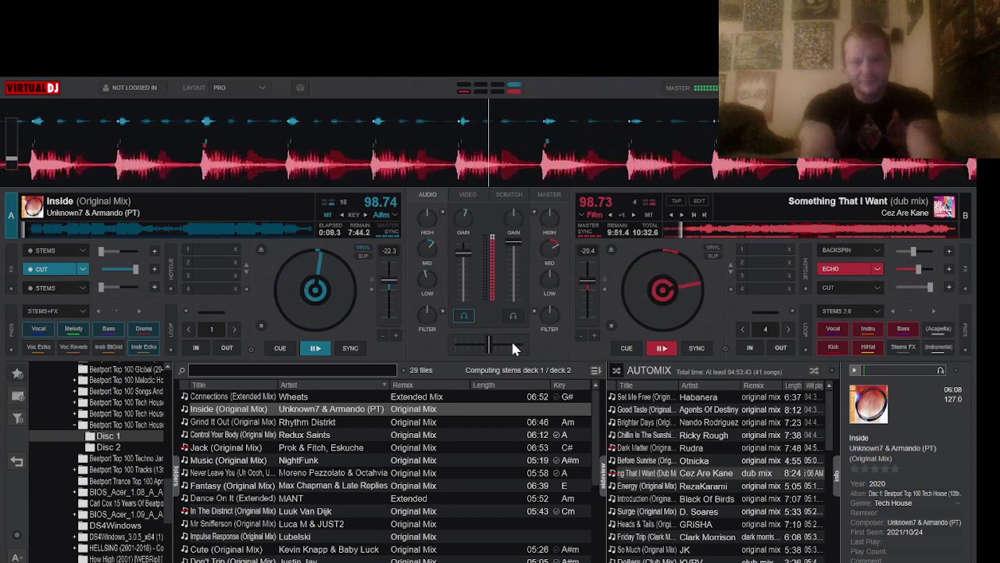
left_click(56, 264)
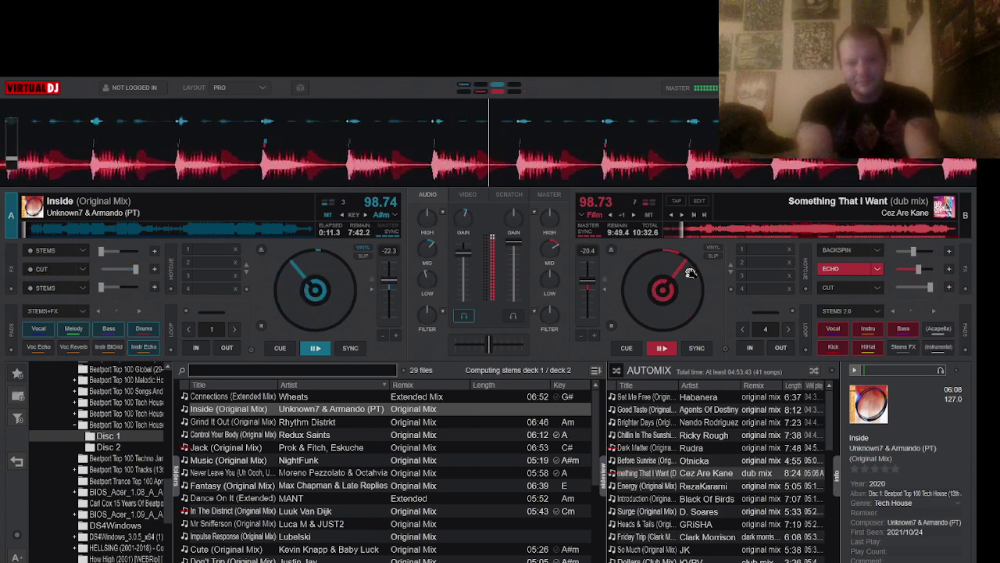
left_click(851, 273)
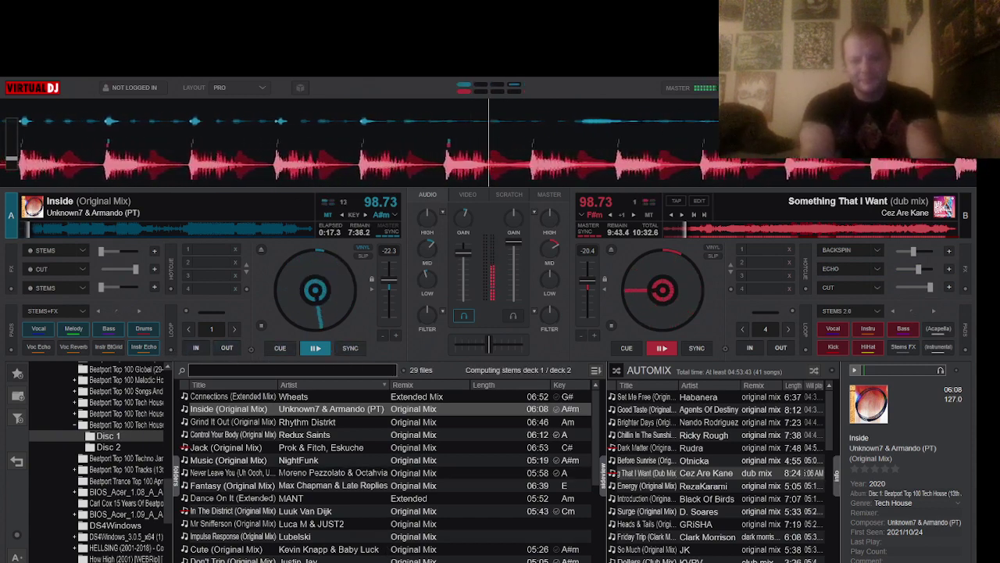
Switch to the Twitch stream and post the chat message "so you can do a live mix in the back as you play"
left_click(424, 536)
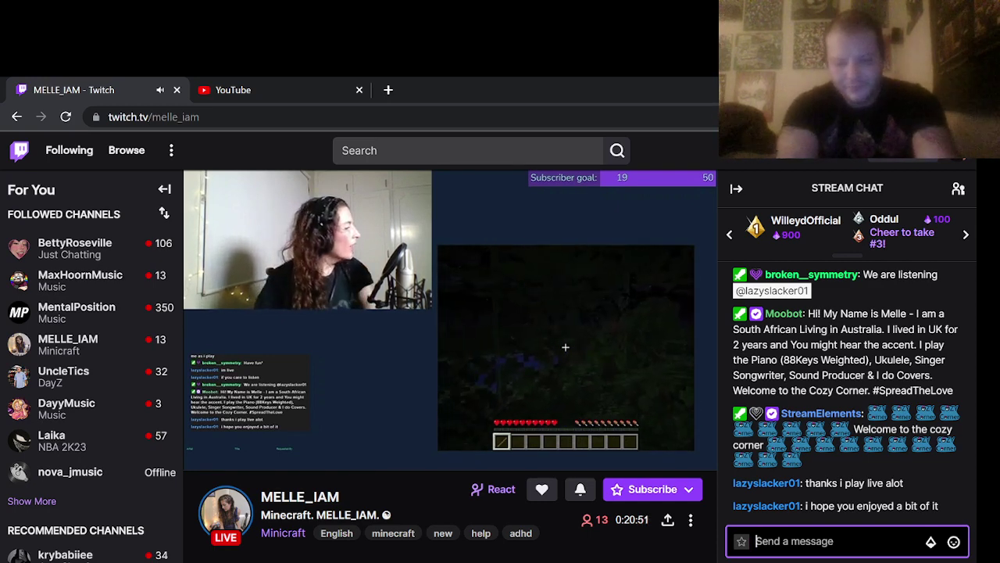
mouse_move(352, 554)
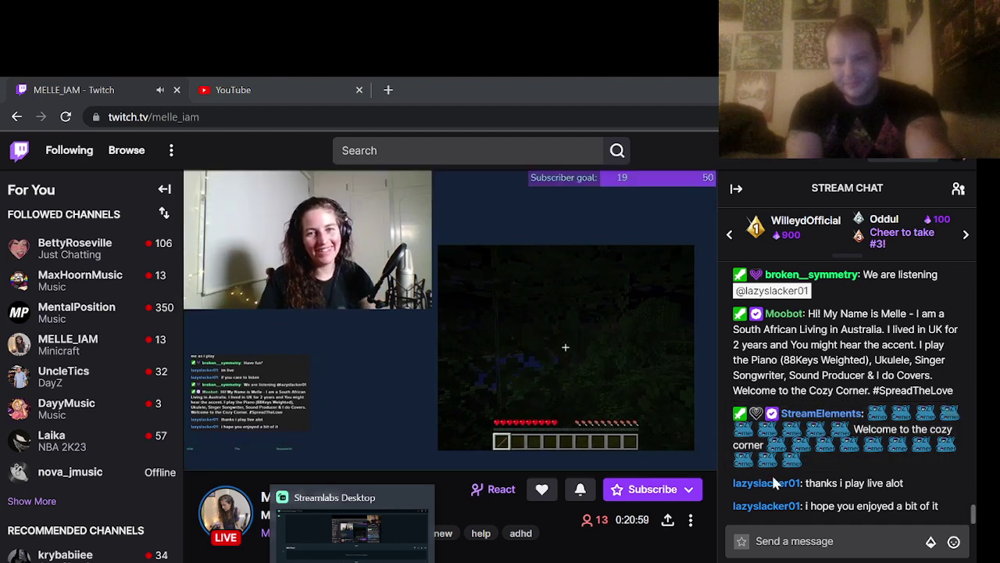
left_click(858, 541)
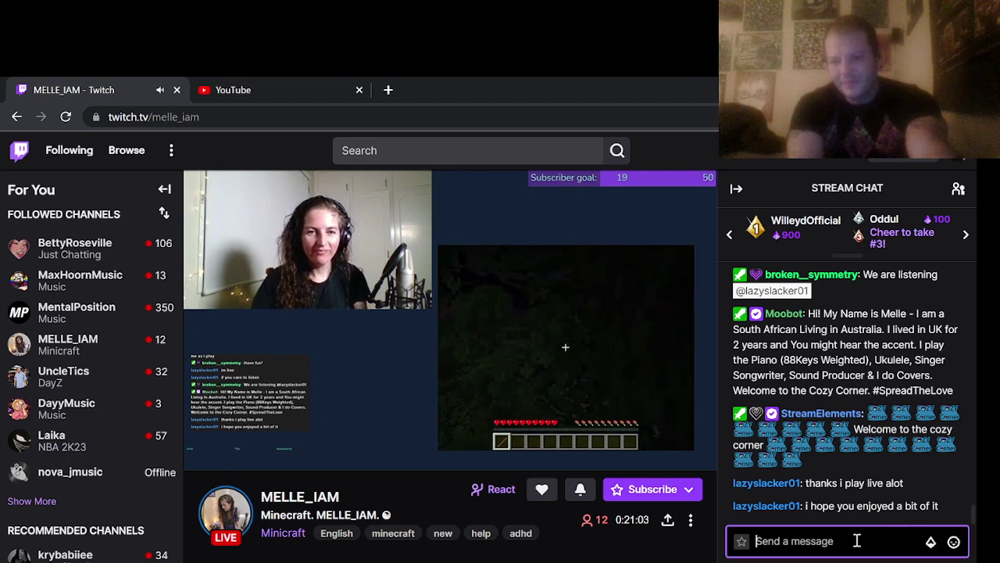
type("so you c")
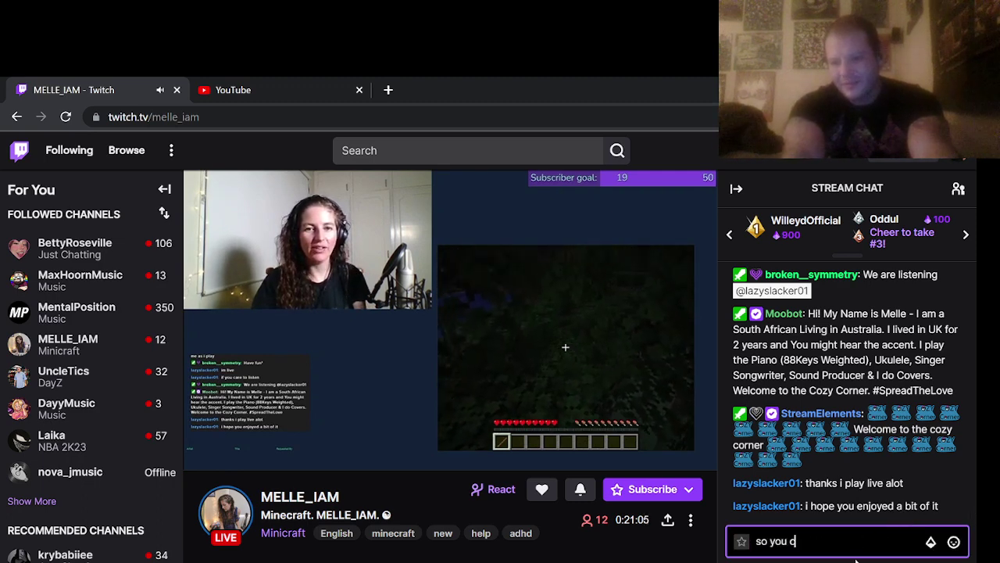
type("an do a live mix")
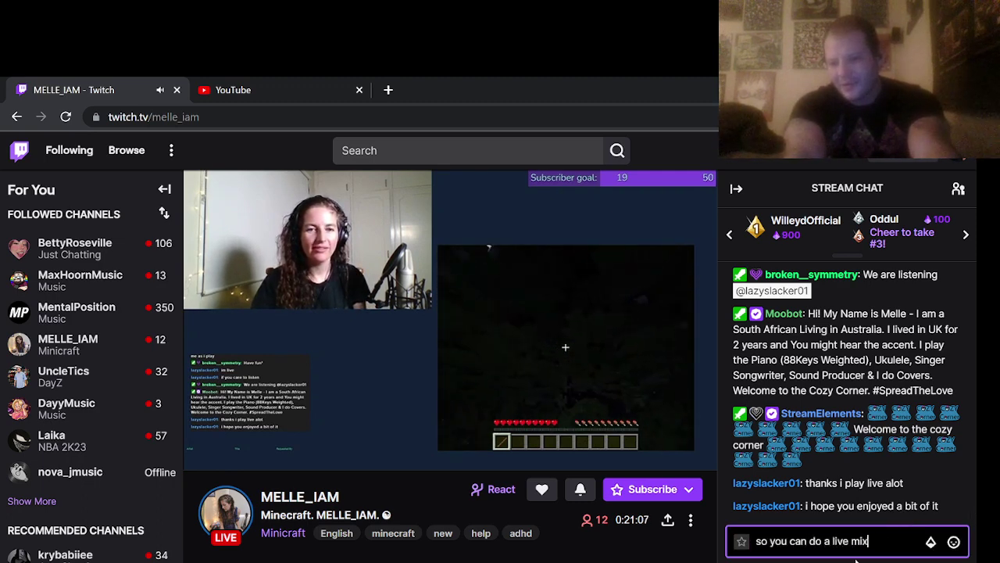
type(" in the back")
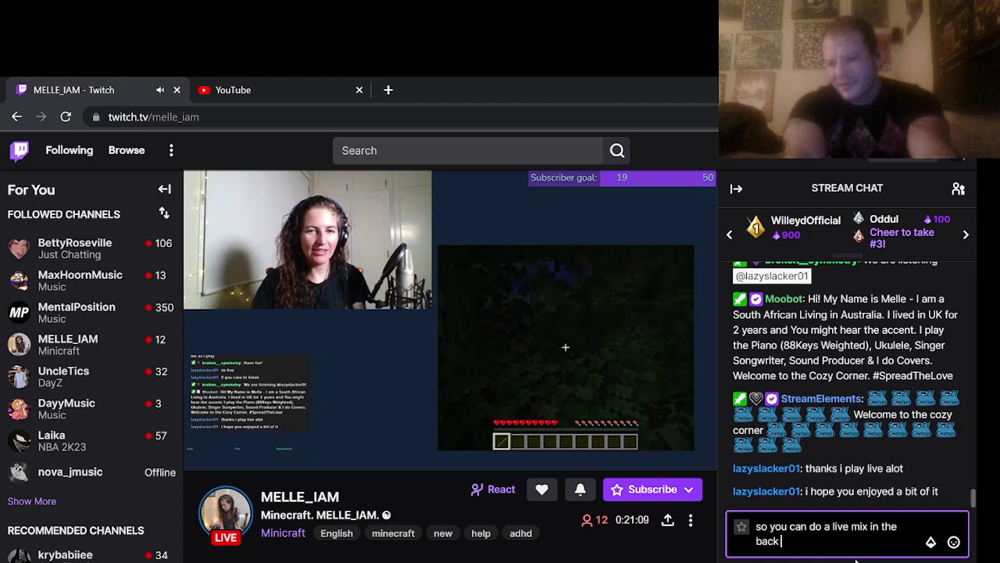
type(" as you play")
key("Return")
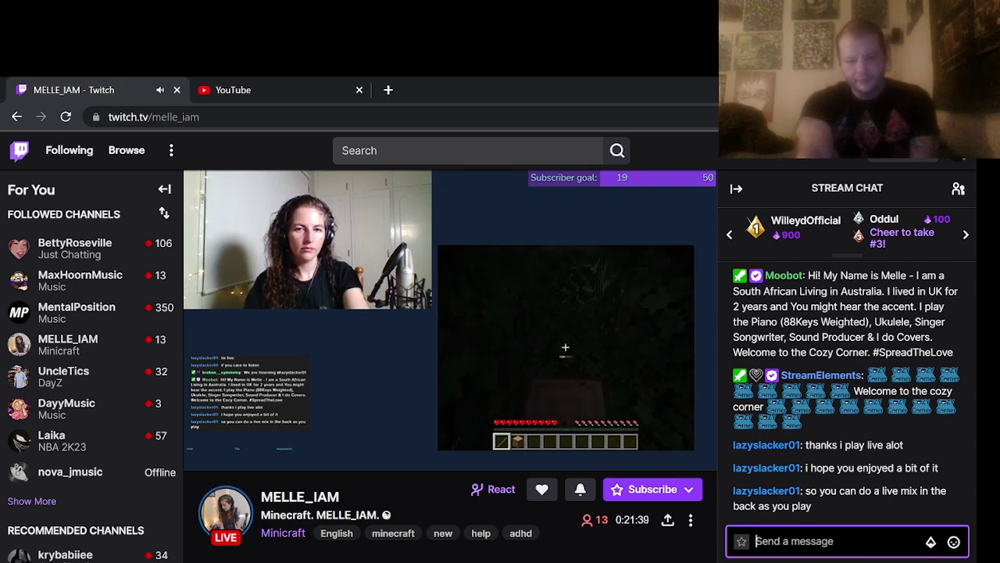
Return to VirtualDJ, run Echo briefly on deck B, and turn on both Stems effects on deck A
mouse_move(389, 562)
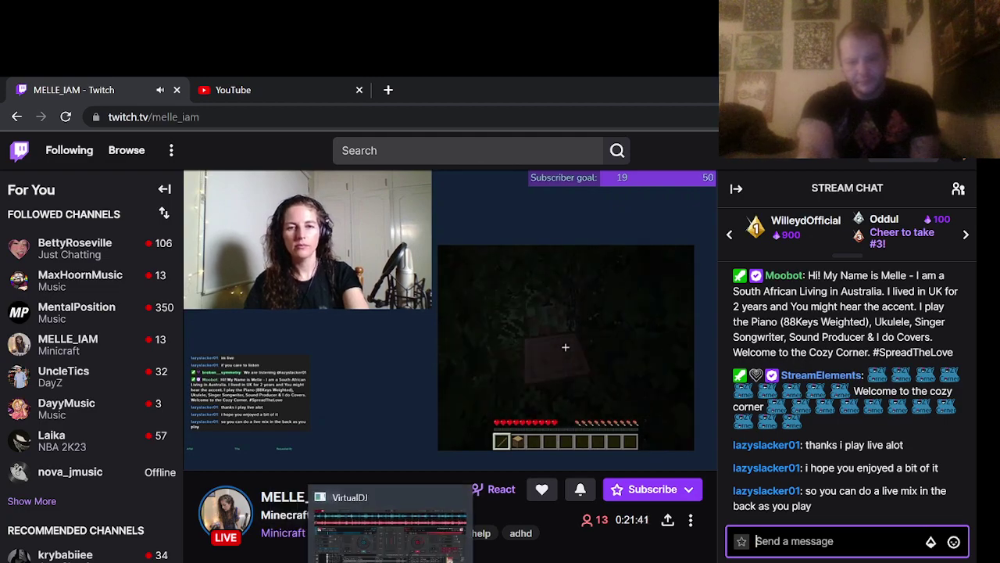
left_click(449, 558)
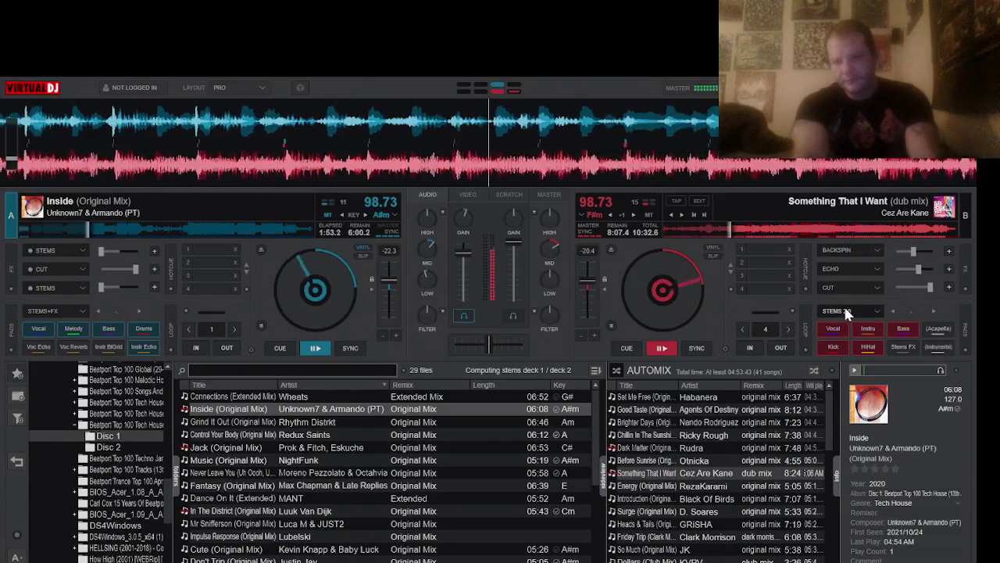
left_click(848, 270)
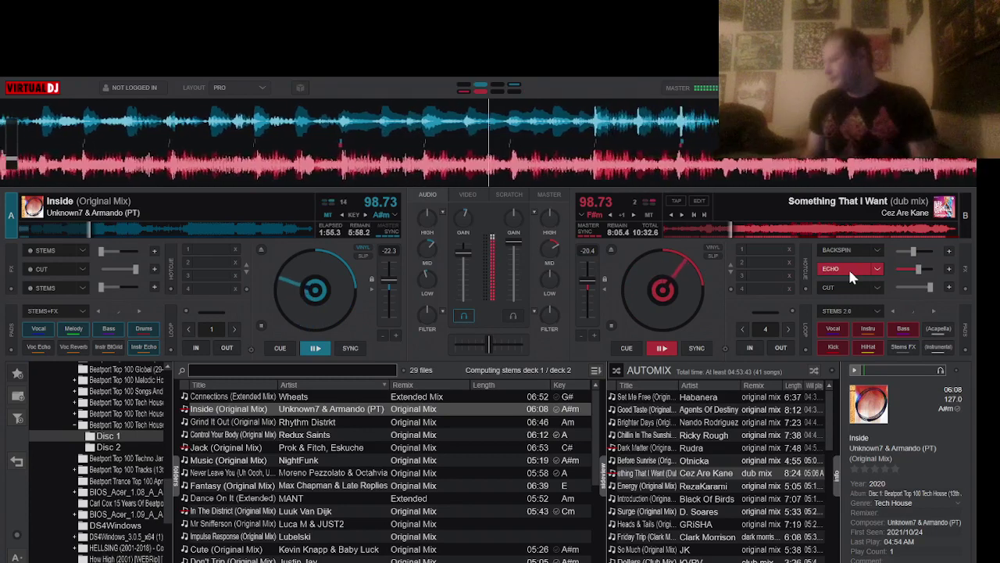
left_click(848, 268)
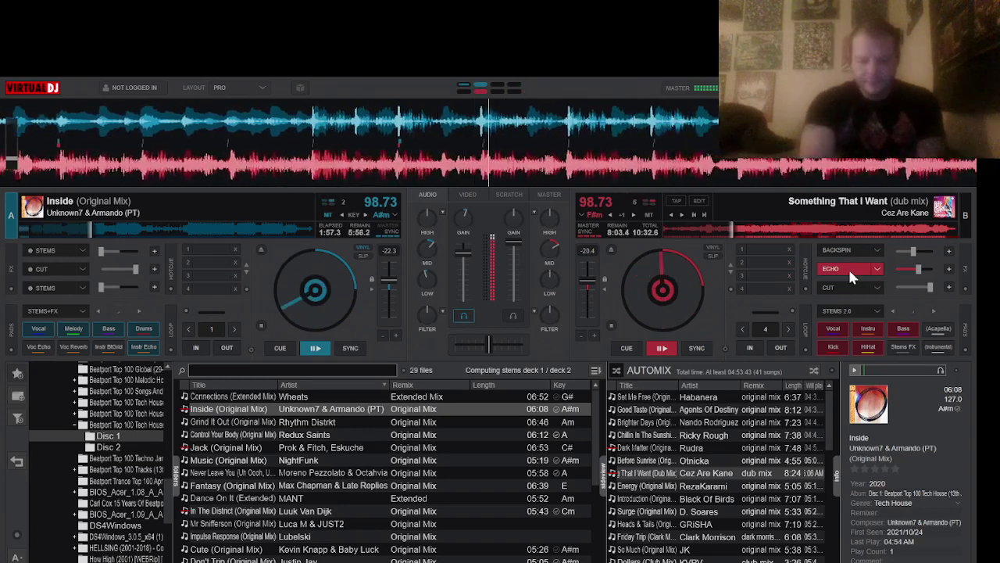
left_click(52, 266)
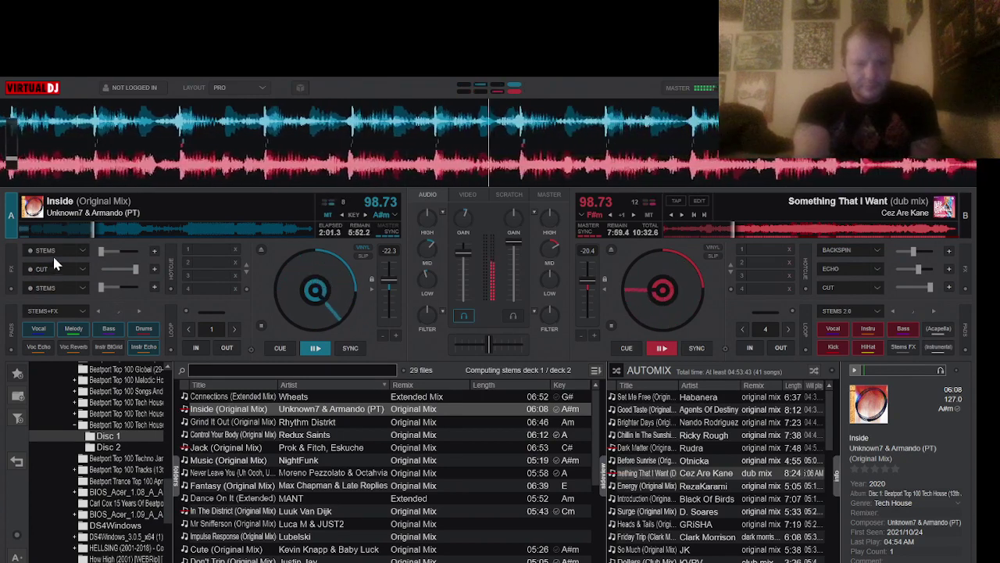
left_click(53, 251)
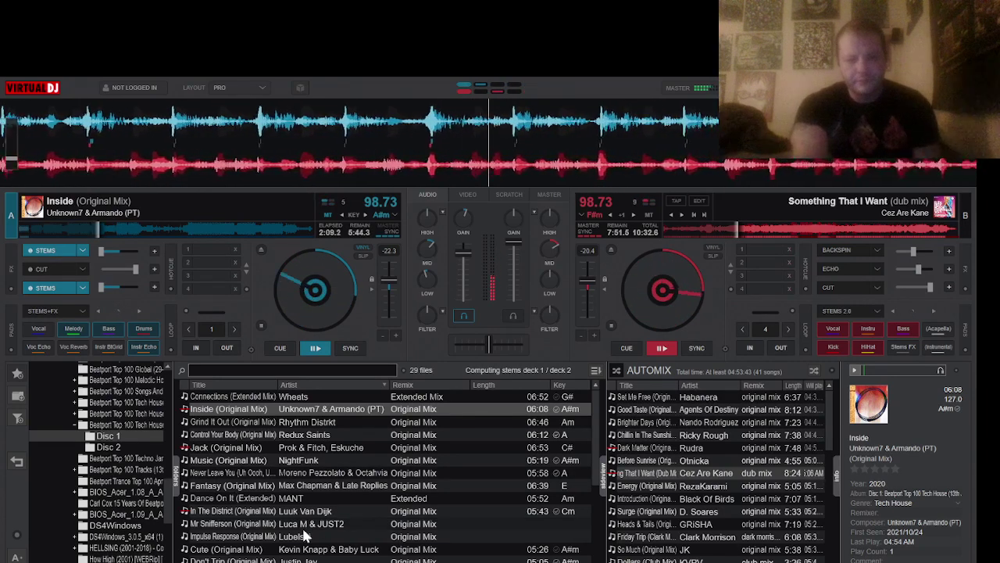
Load Mr Snifferson (Original Mix) onto deck B over the playing song, start it in sync, and turn off deck A's two Stems effects
left_click_drag(304, 529, 789, 205)
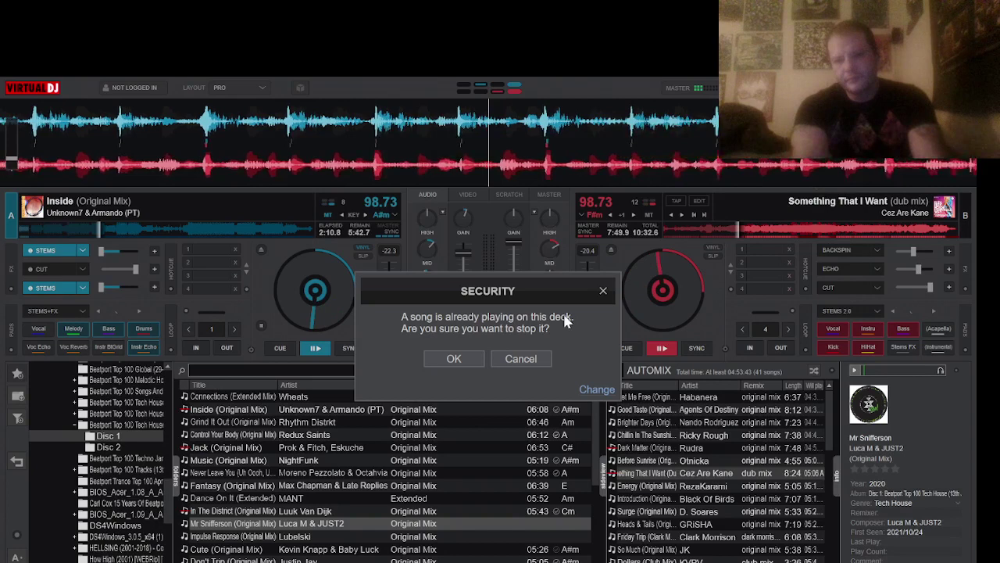
left_click(447, 358)
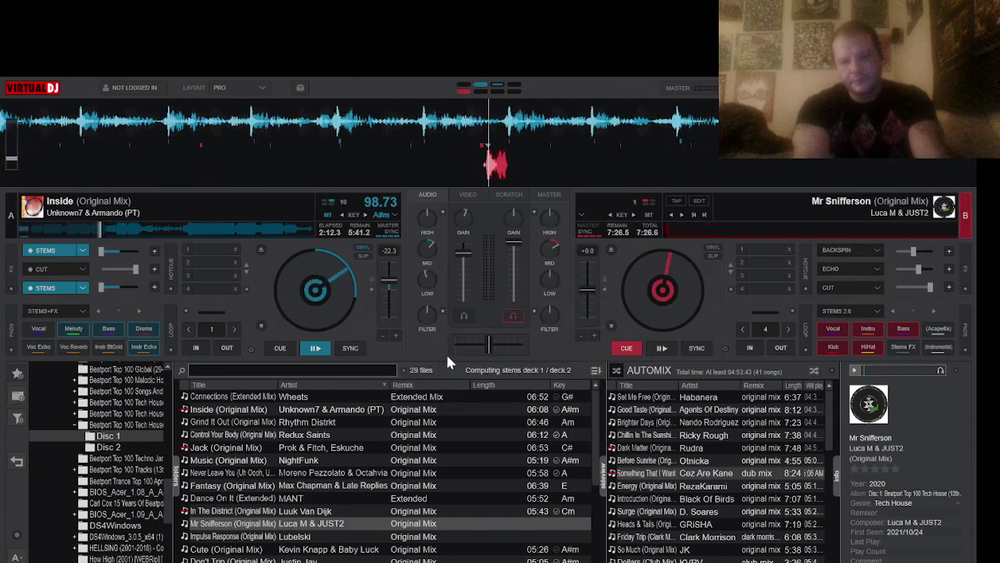
left_click(650, 349)
left_click(708, 348)
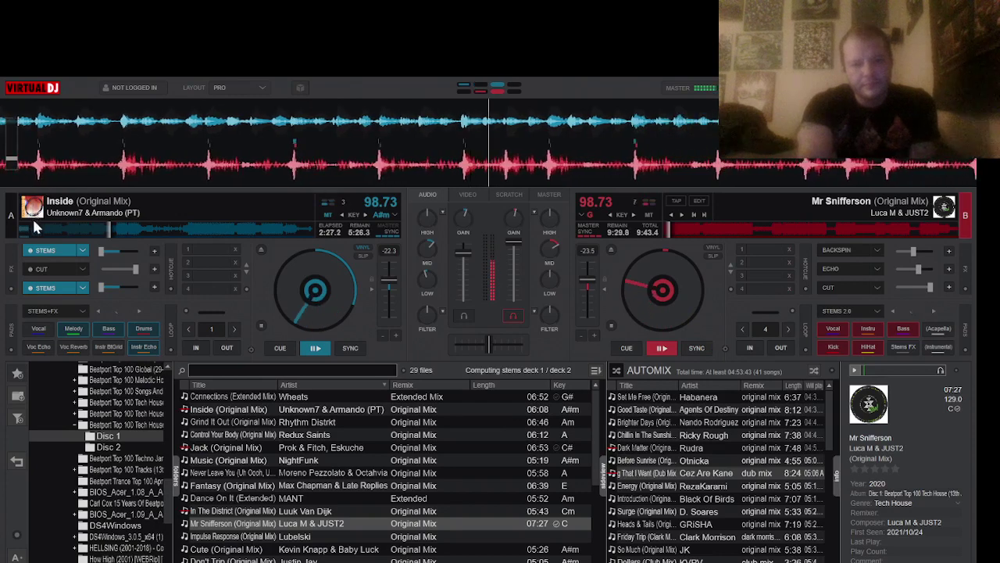
left_click(45, 250)
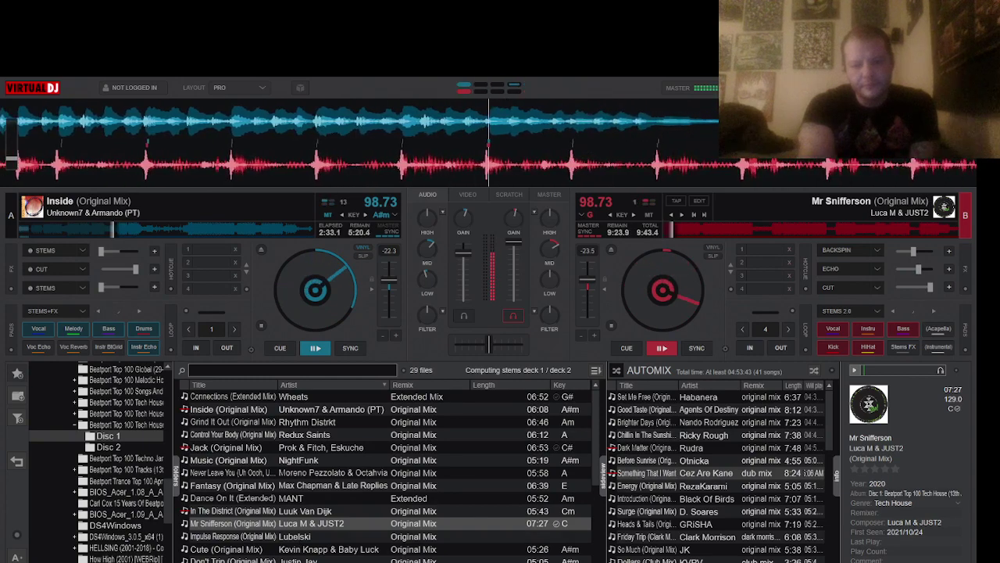
Switch to the Twitch stream, dismiss the video buffering tip, and post the chat message "your such a beautiful woman"
left_click(454, 547)
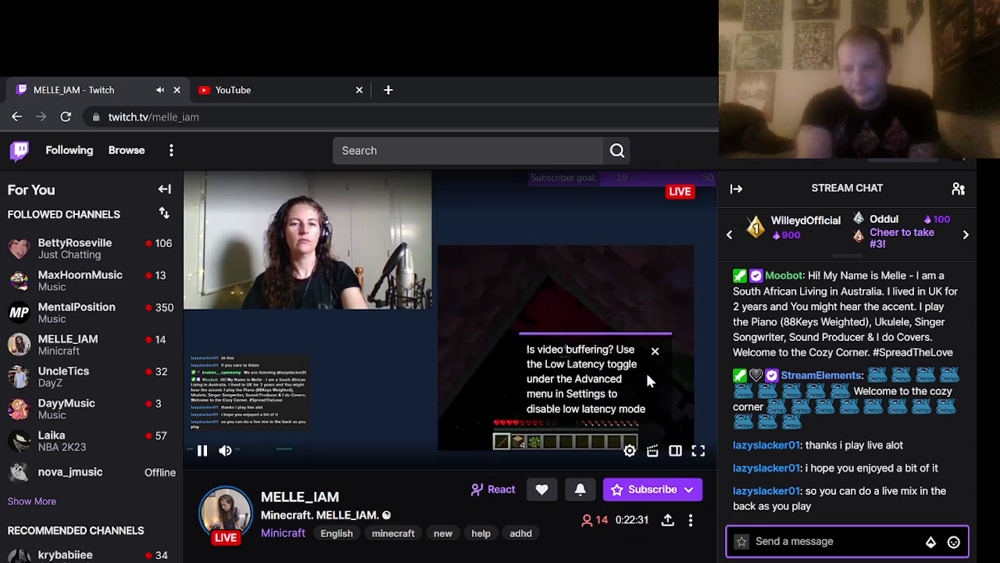
left_click(654, 351)
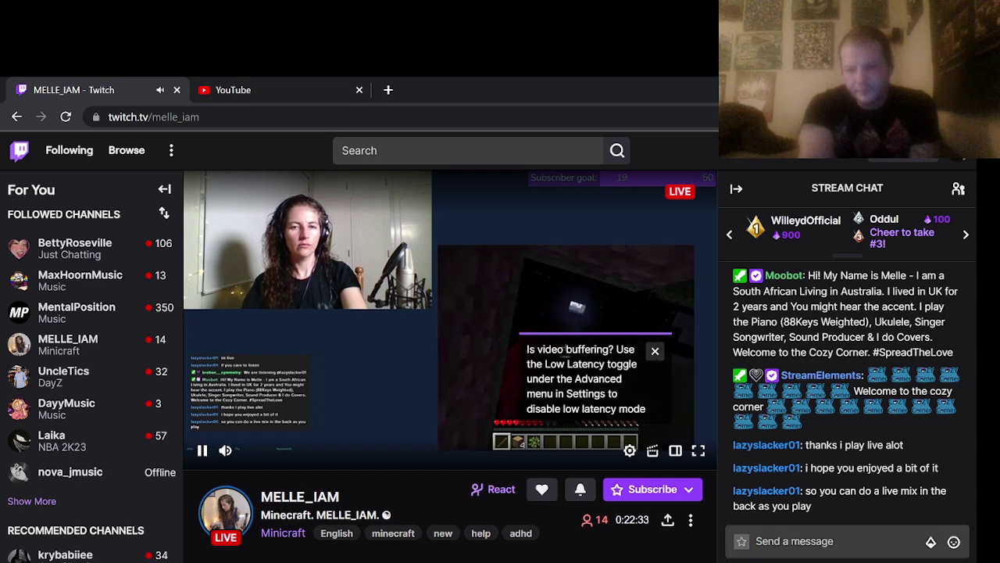
left_click(655, 351)
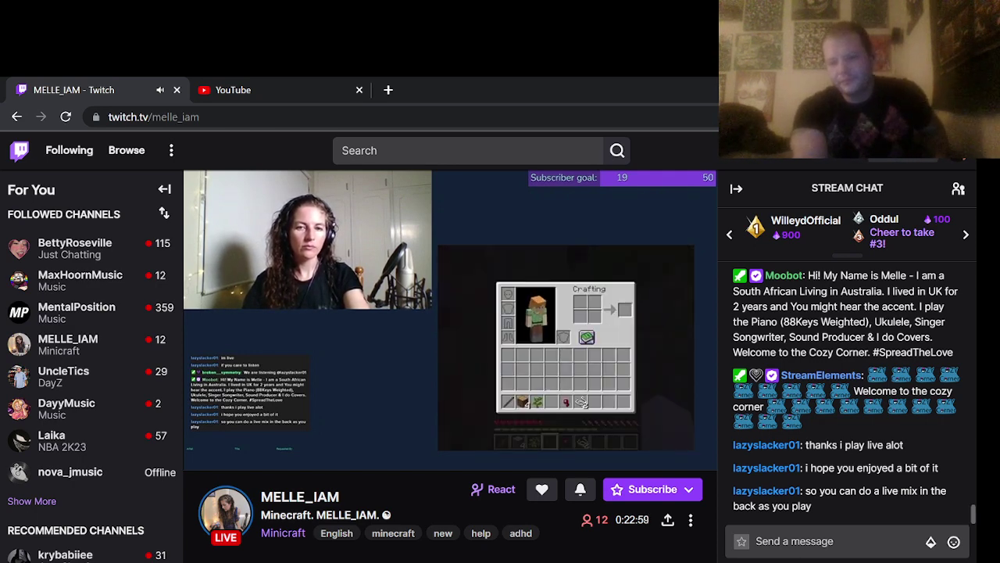
left_click(830, 538)
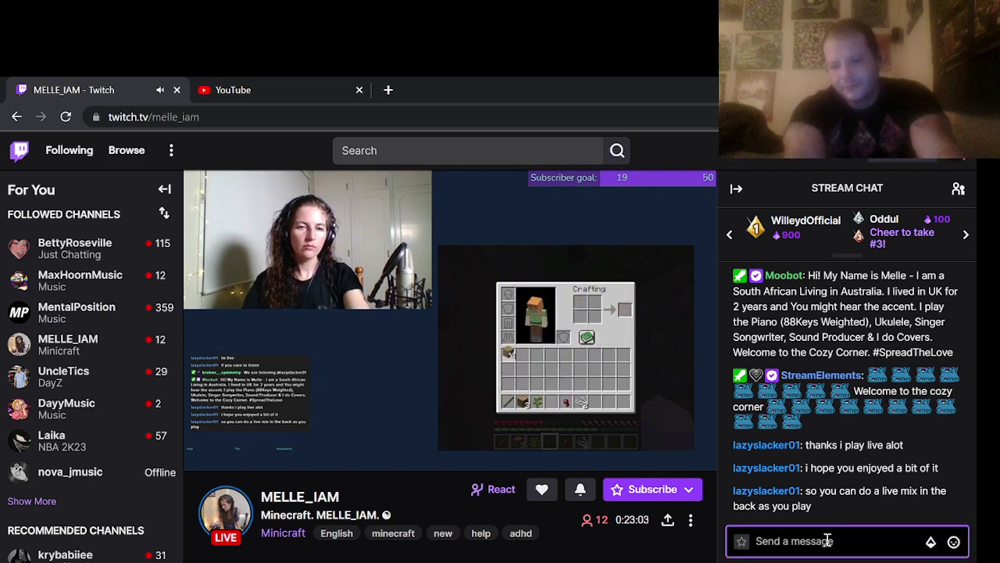
type("your such a a")
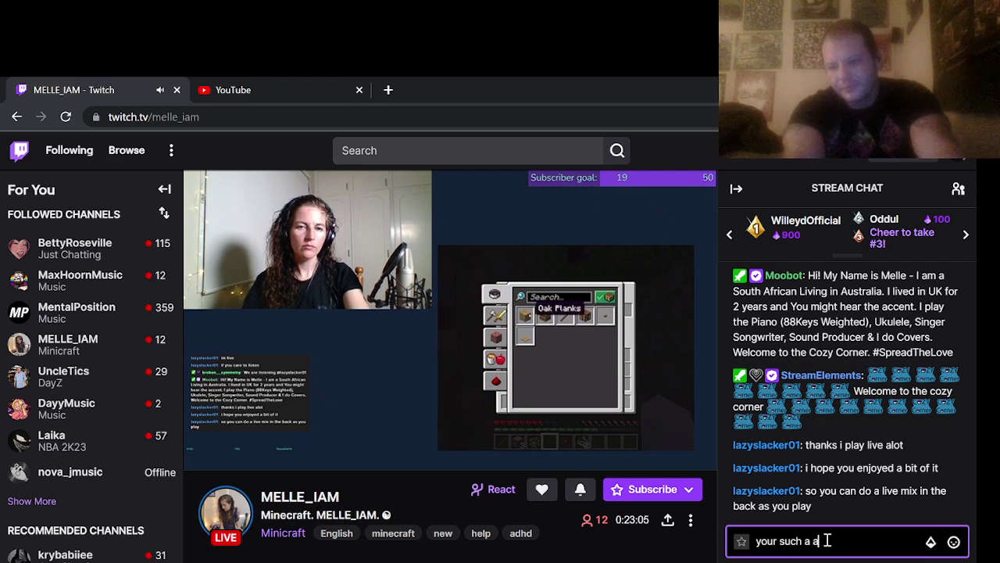
key("BackSpace")
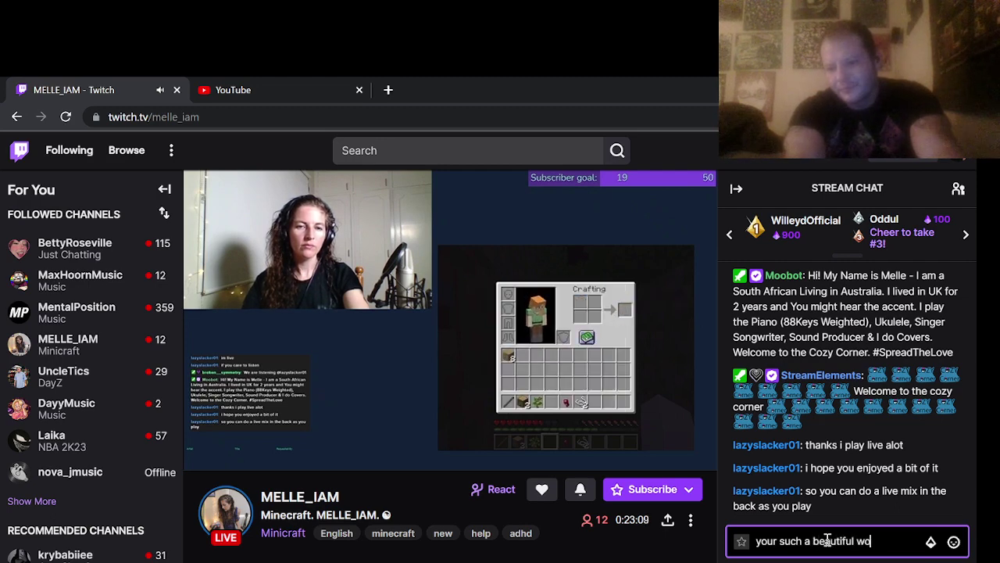
type("beautiful woman")
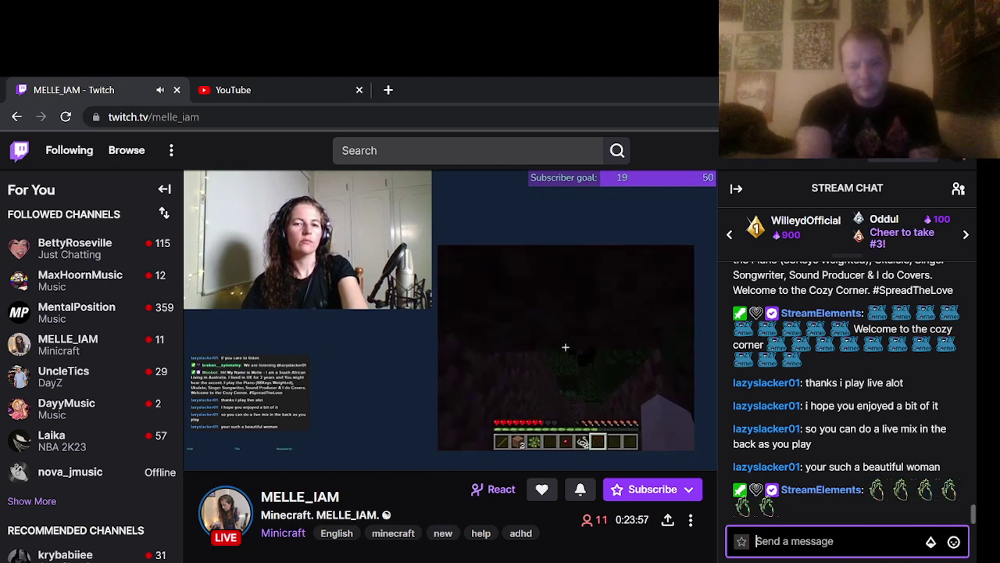
Return to VirtualDJ and briefly run the Stems effect and the Instr Echo pad on deck A
left_click(375, 531)
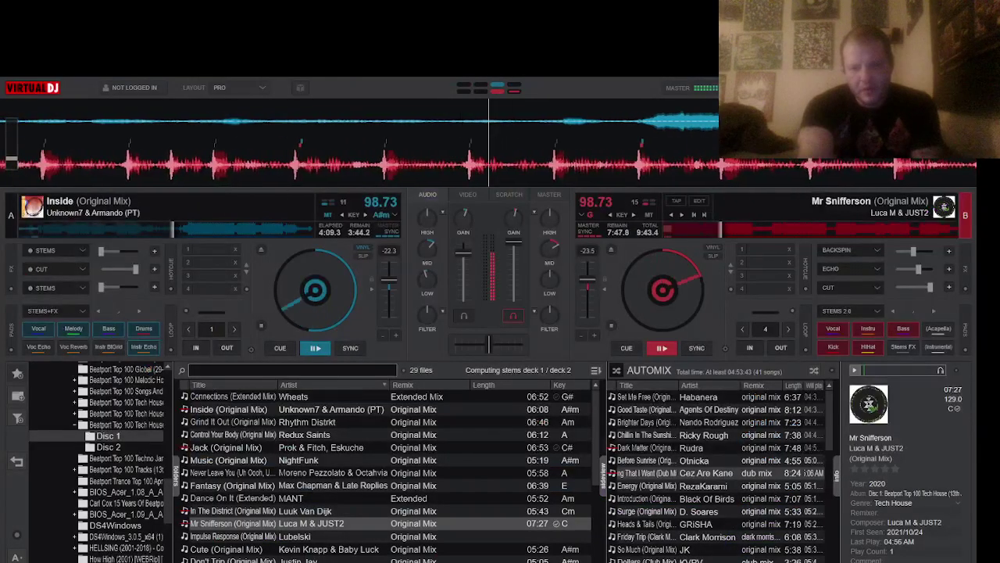
left_click(50, 250)
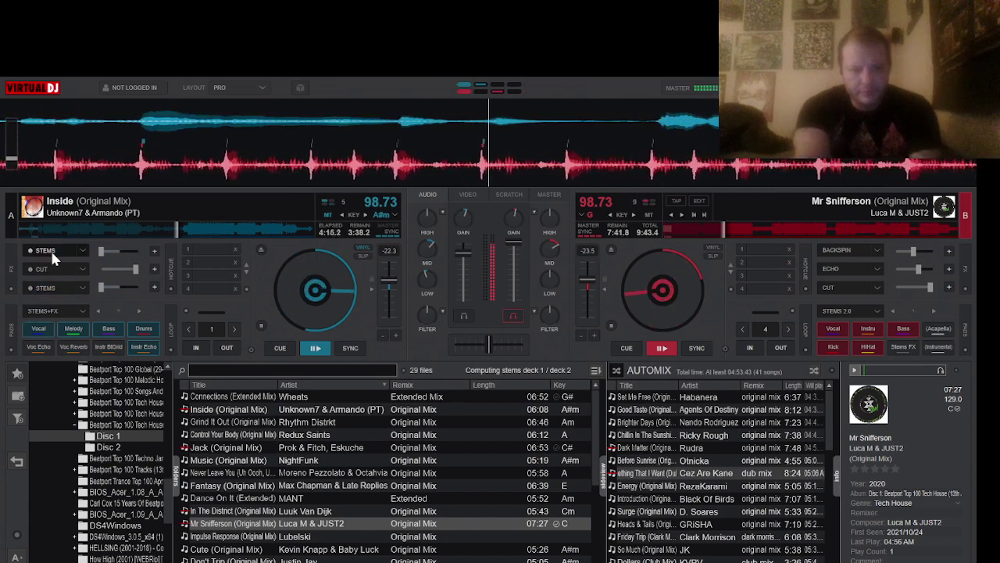
left_click(142, 350)
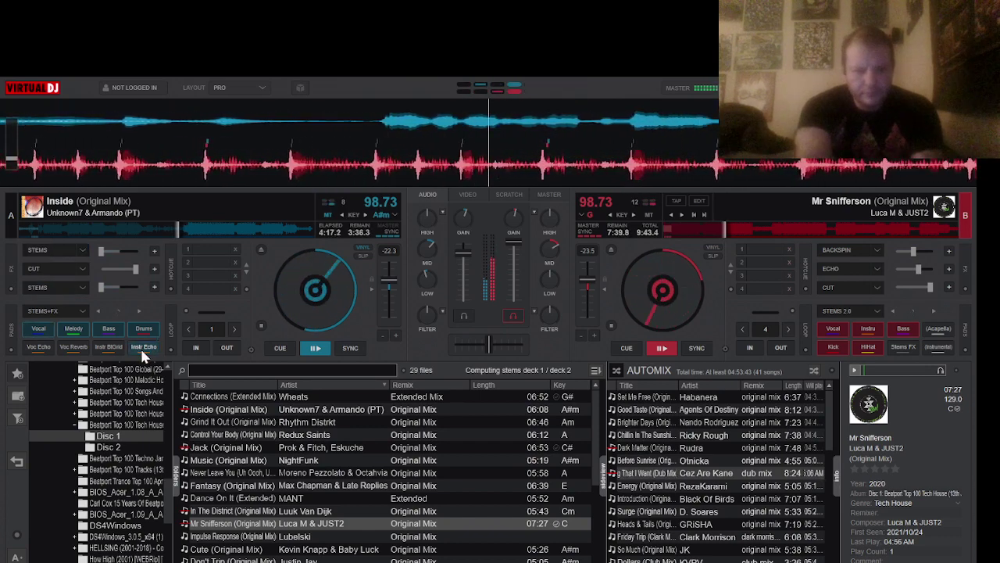
left_click(141, 350)
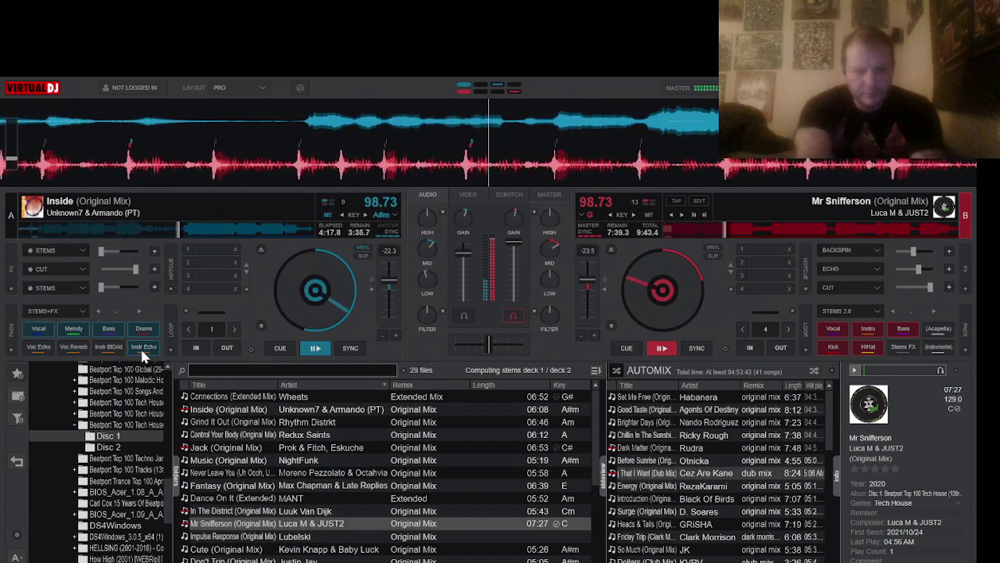
Set deck A's pads to the stems page and play its Acapella briefly before changing to Instrumental
left_click(77, 313)
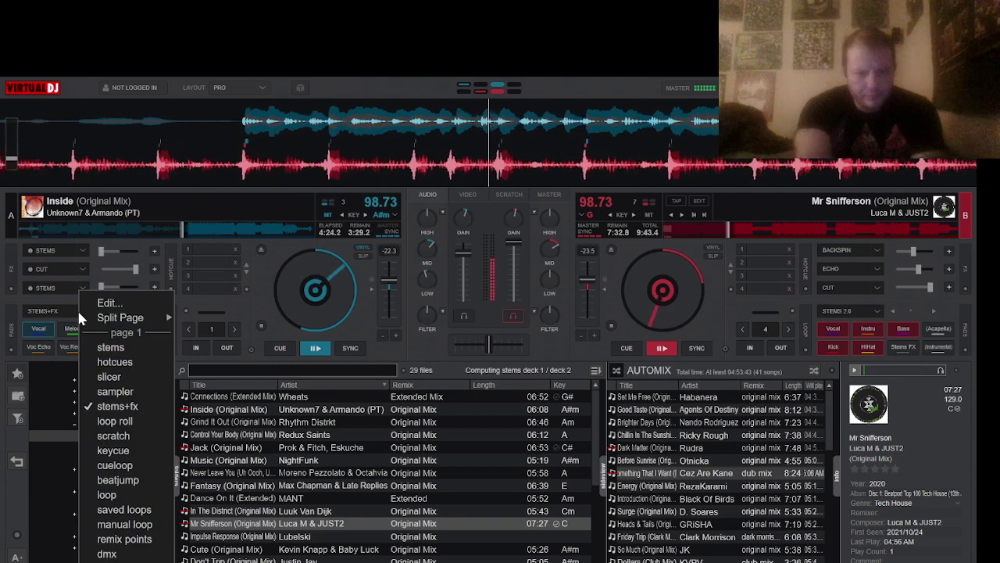
left_click(125, 347)
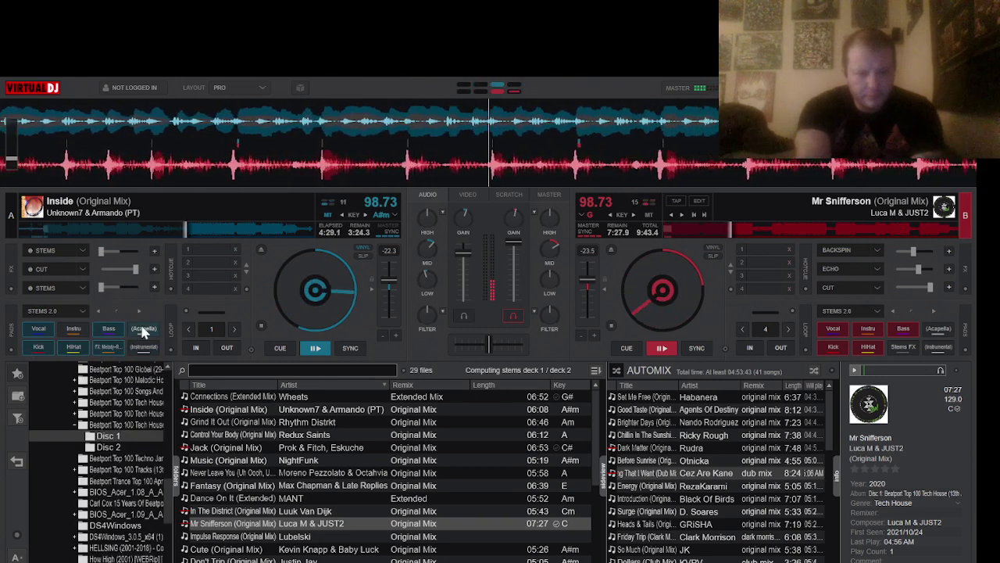
left_click(143, 329)
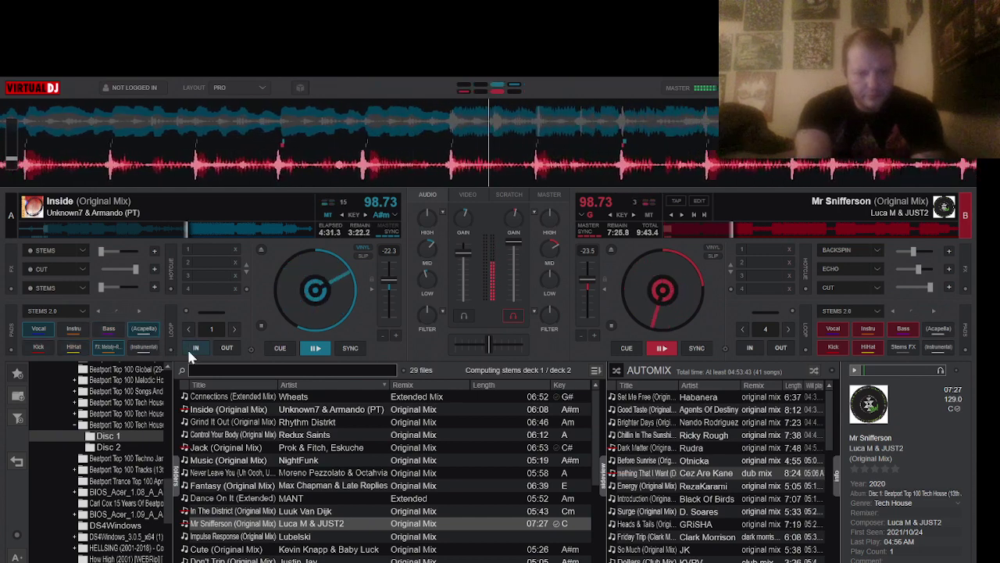
left_click(152, 350)
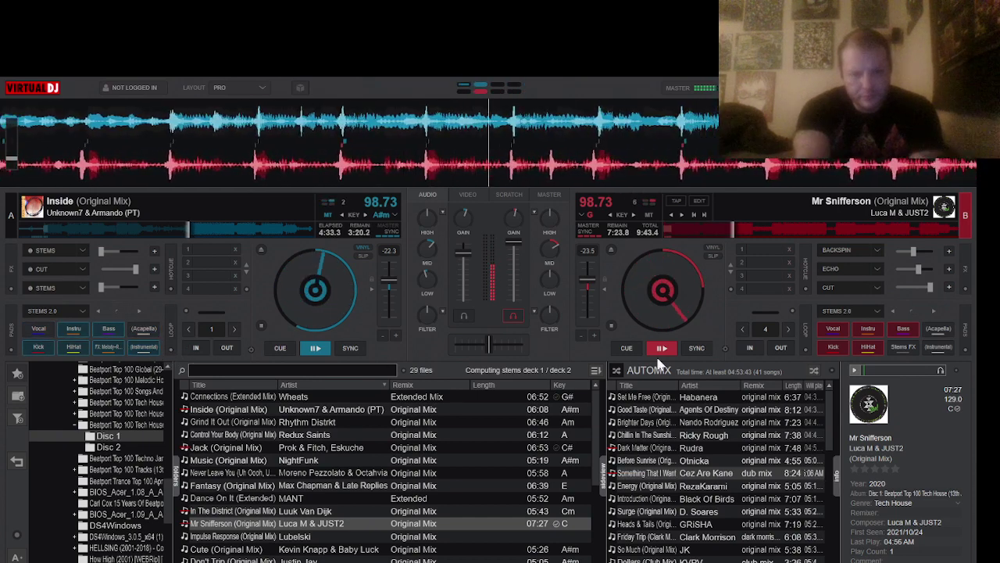
Apply Backspin and turn on Echo on deck B, and load In The District (Original Mix) onto it over the playing song
left_click(834, 252)
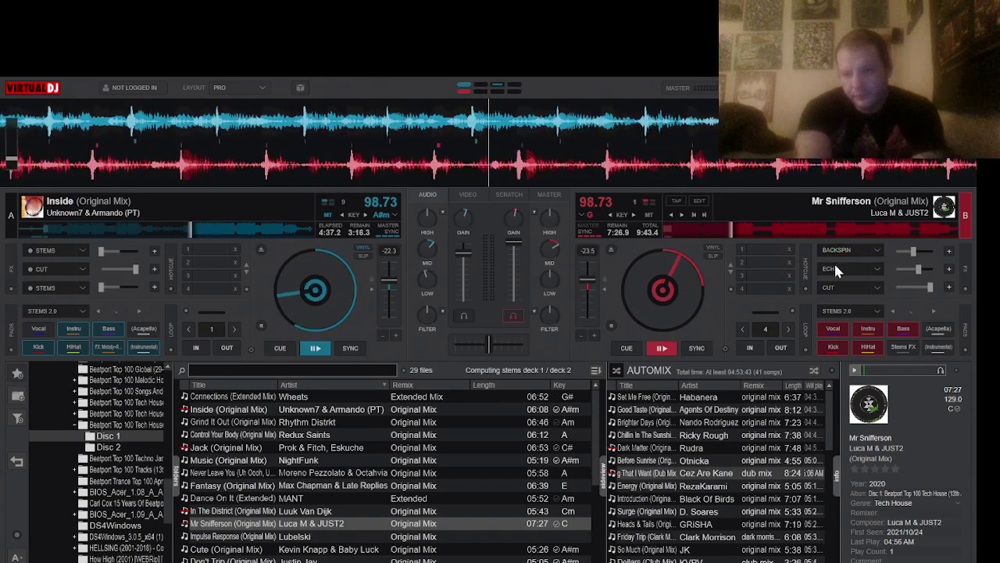
left_click(835, 269)
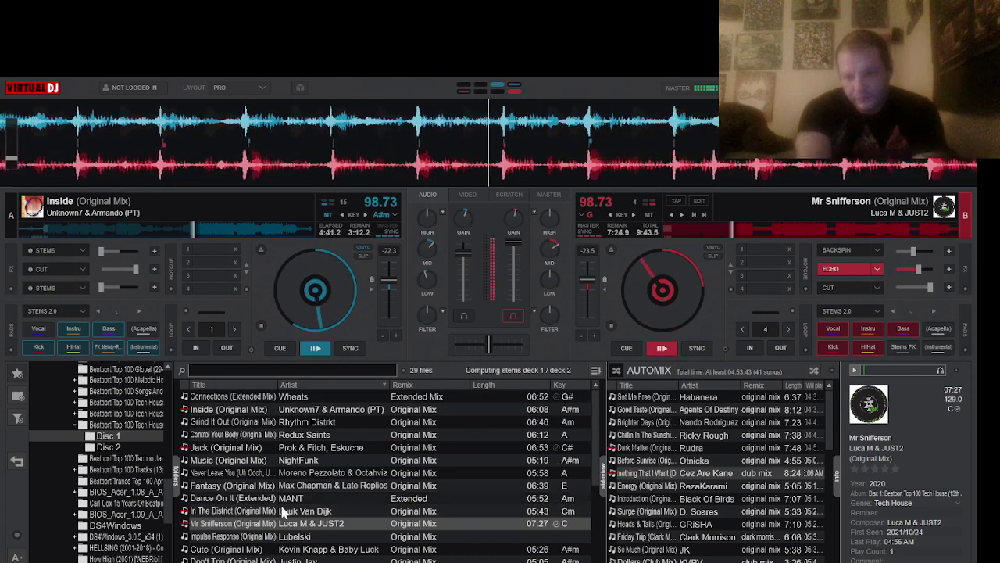
left_click_drag(286, 512, 719, 223)
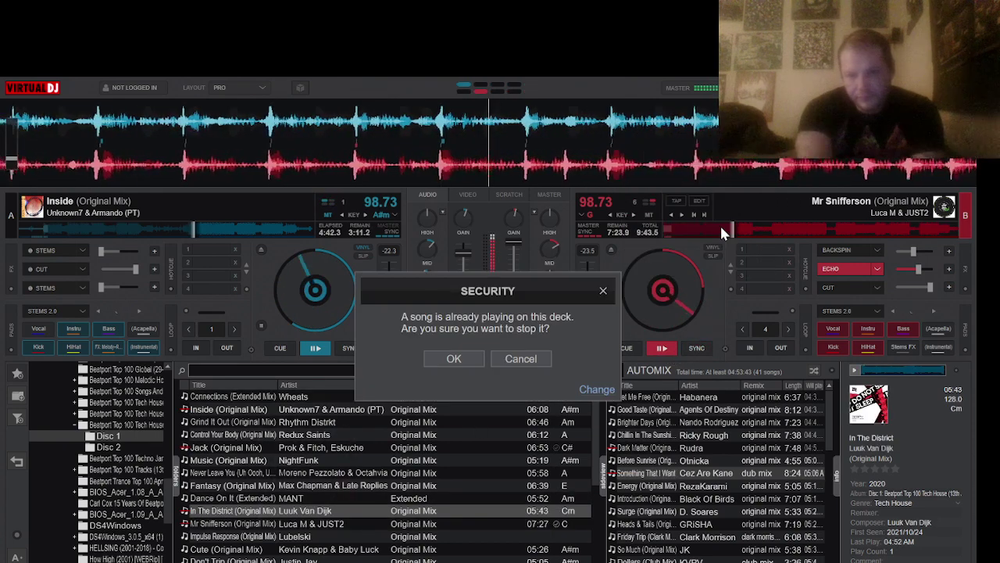
Replace the playing song on deck B with "In The District", start it and sync it to deck A
left_click(454, 358)
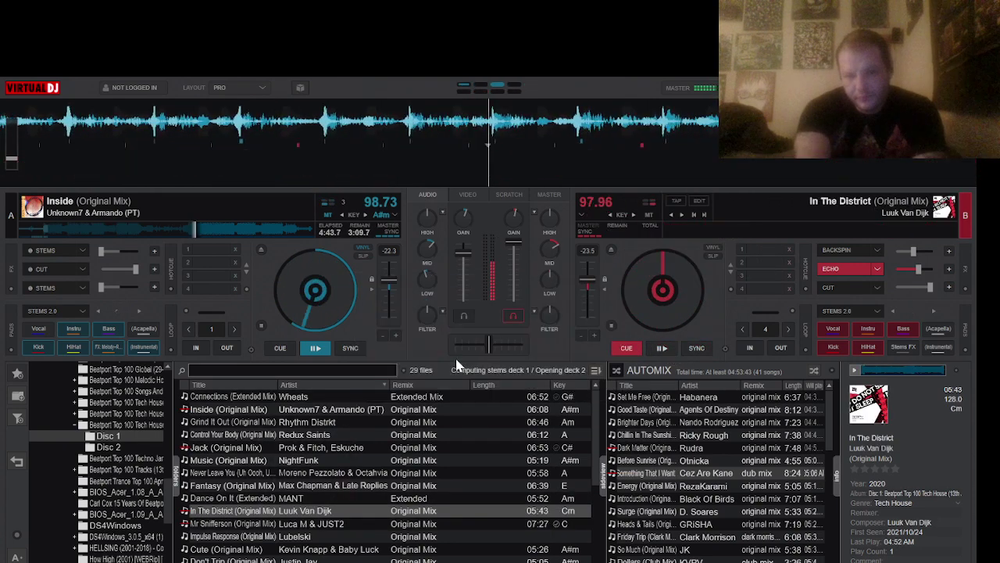
left_click(660, 349)
left_click(708, 347)
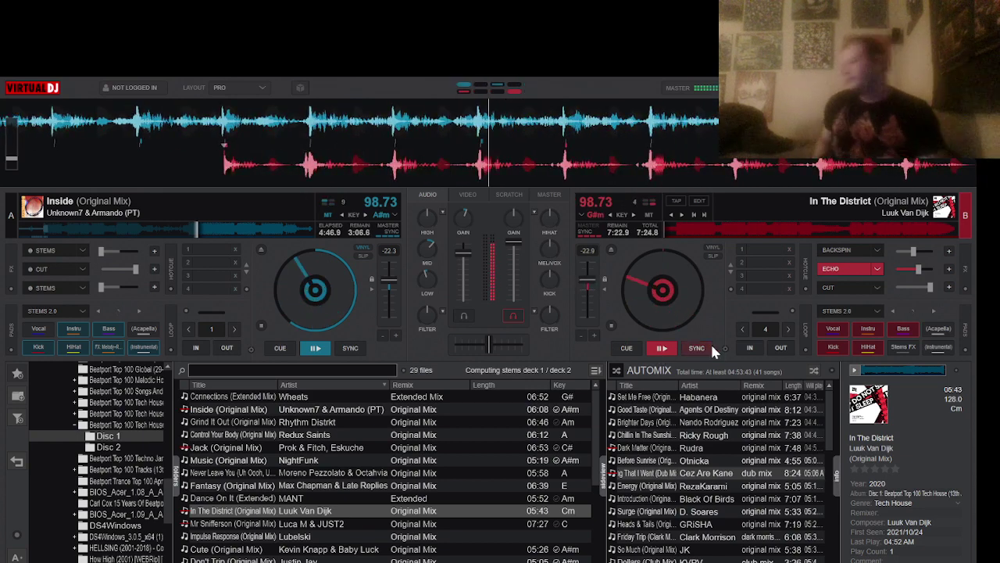
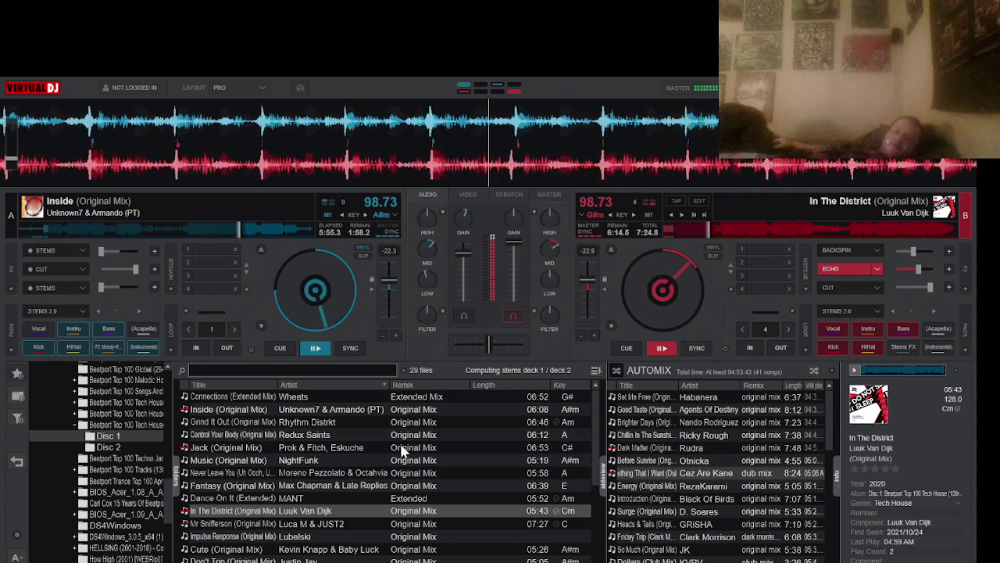
Find the Yellow Claw albums in the folder tree and open the "Yellow Claw - Danger Days" folder
scroll(109, 476, "down", 6)
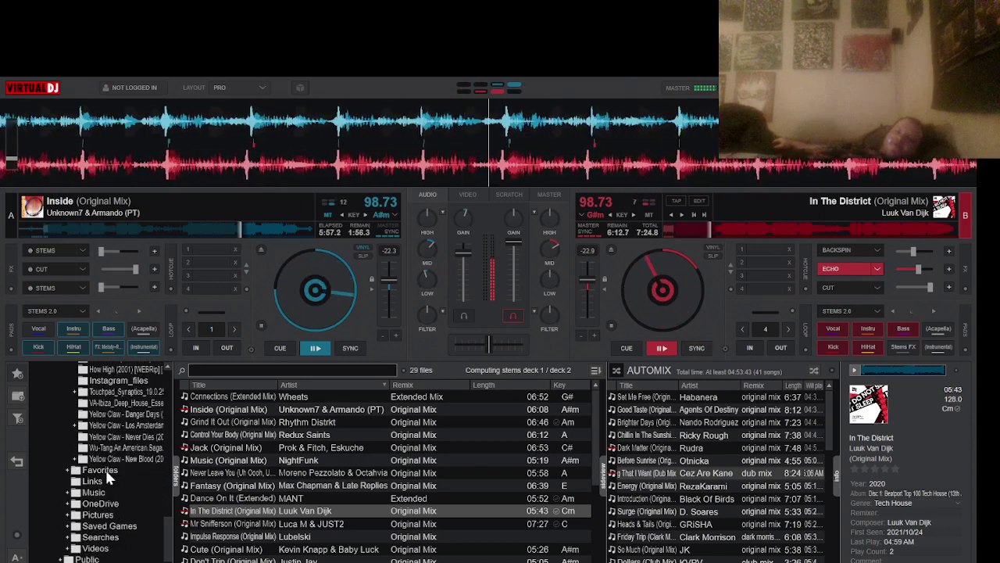
scroll(109, 478, "up", 1)
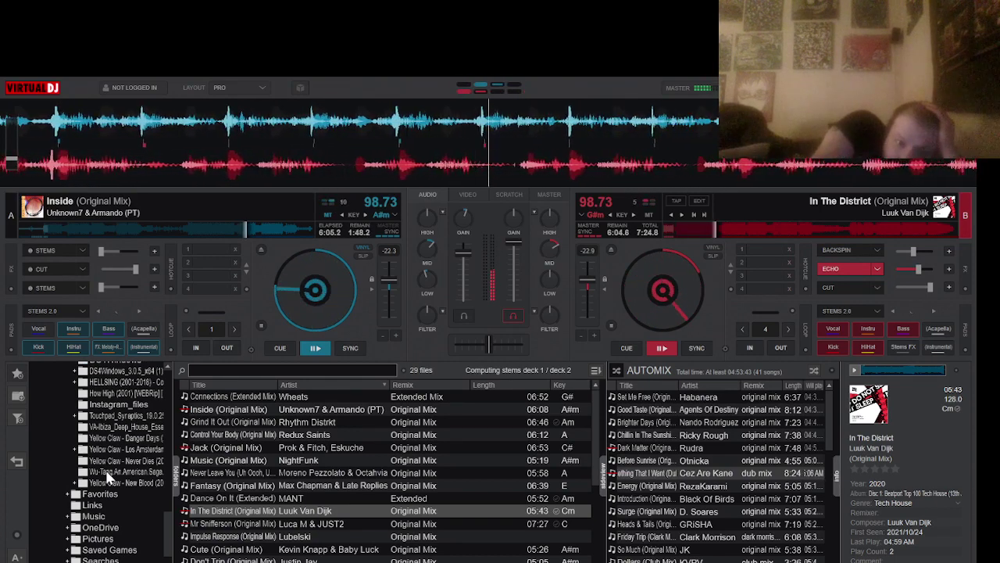
scroll(109, 476, "down", 7)
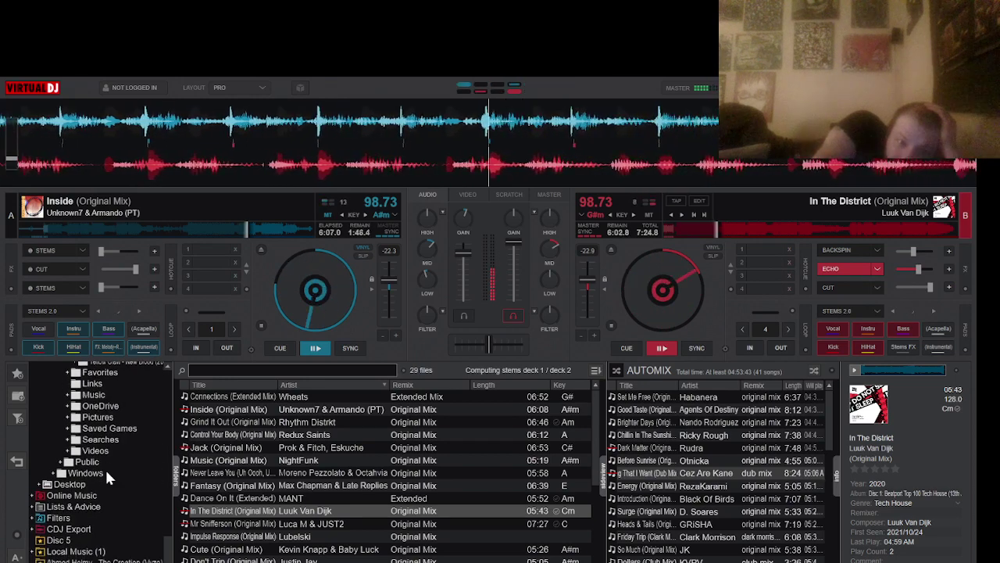
scroll(105, 467, "up", 10)
scroll(110, 478, "up", 1)
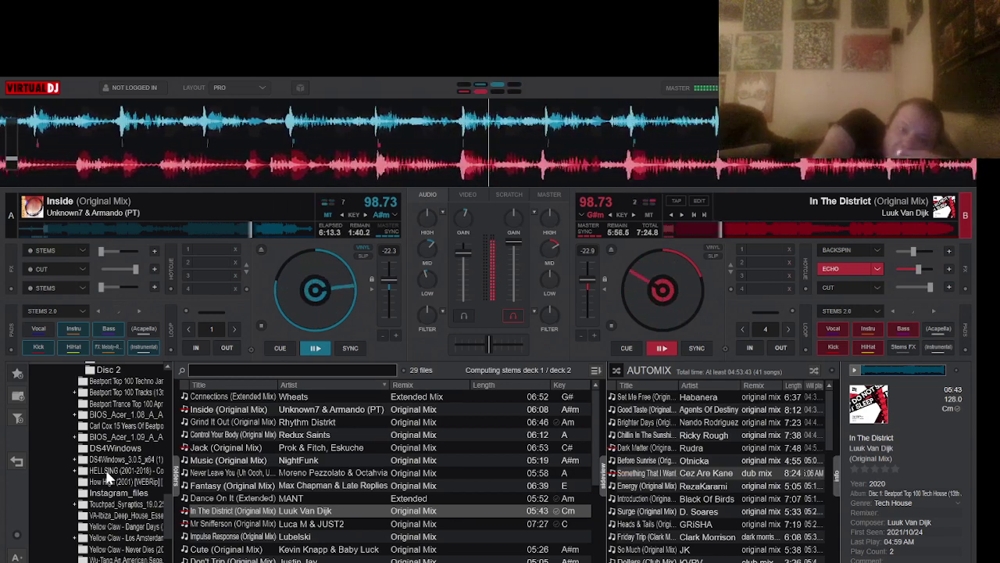
left_click(143, 537)
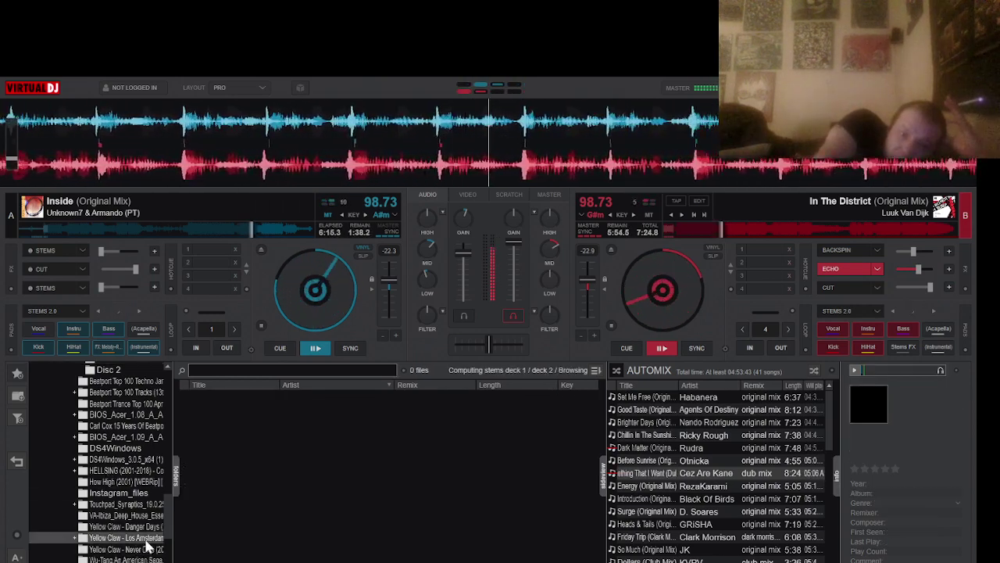
left_click(144, 528)
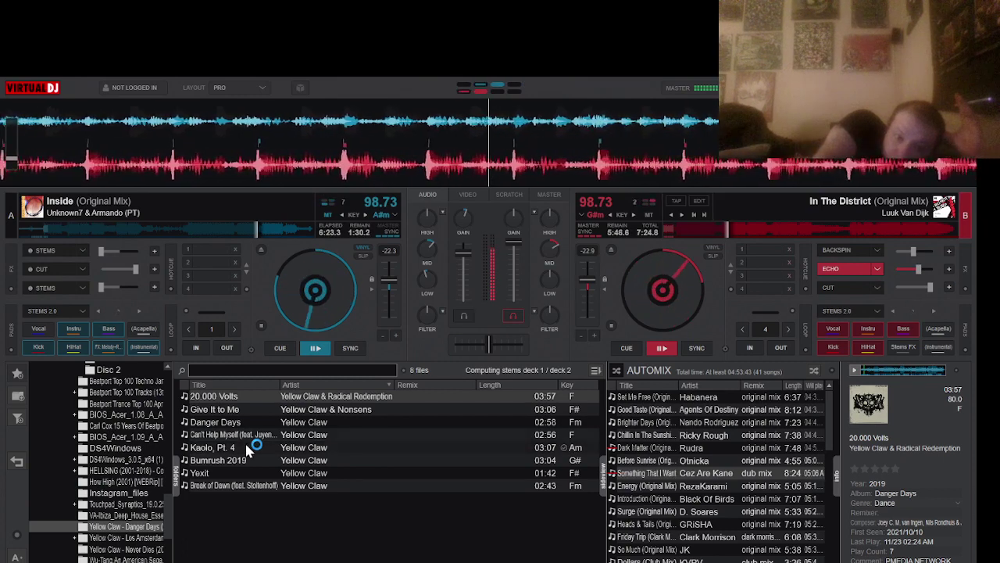
Load "Kaolo, Pt. 4" onto deck A, agreeing to stop the song playing there
left_click_drag(248, 443, 162, 188)
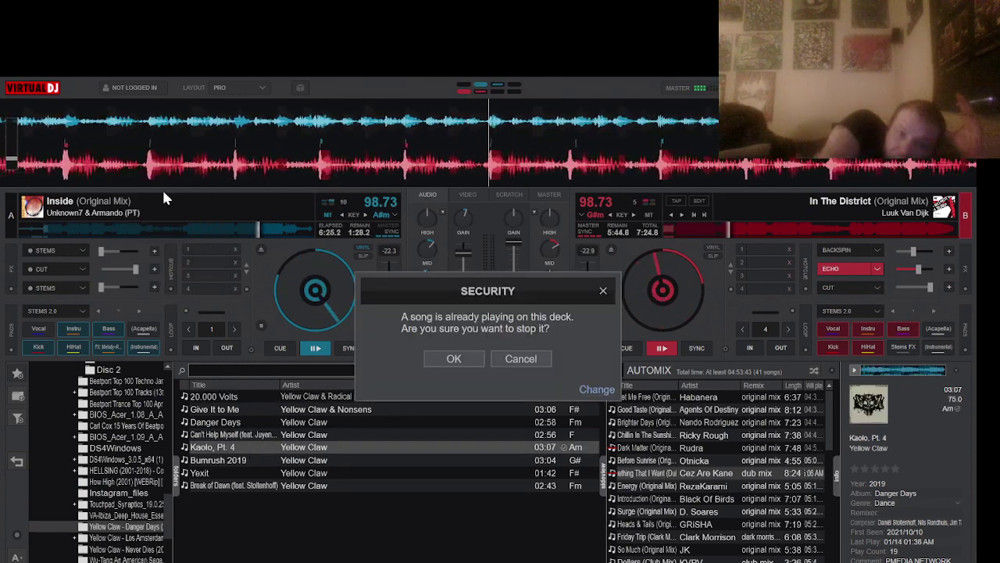
left_click(454, 359)
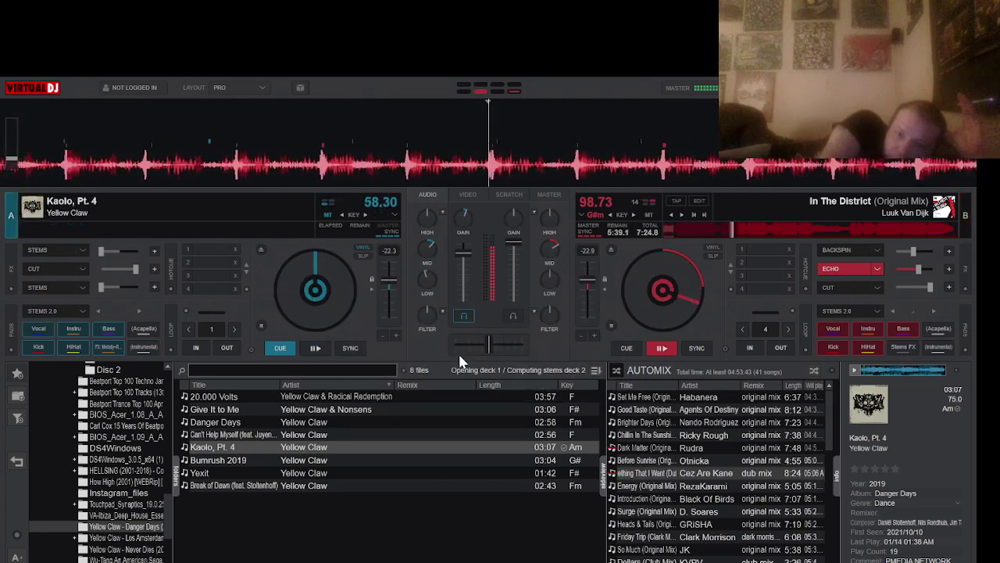
Match the two decks' tempos, slow deck A to 52.37 BPM, and start "Kaolo, Pt. 4" in sync
left_click(698, 349)
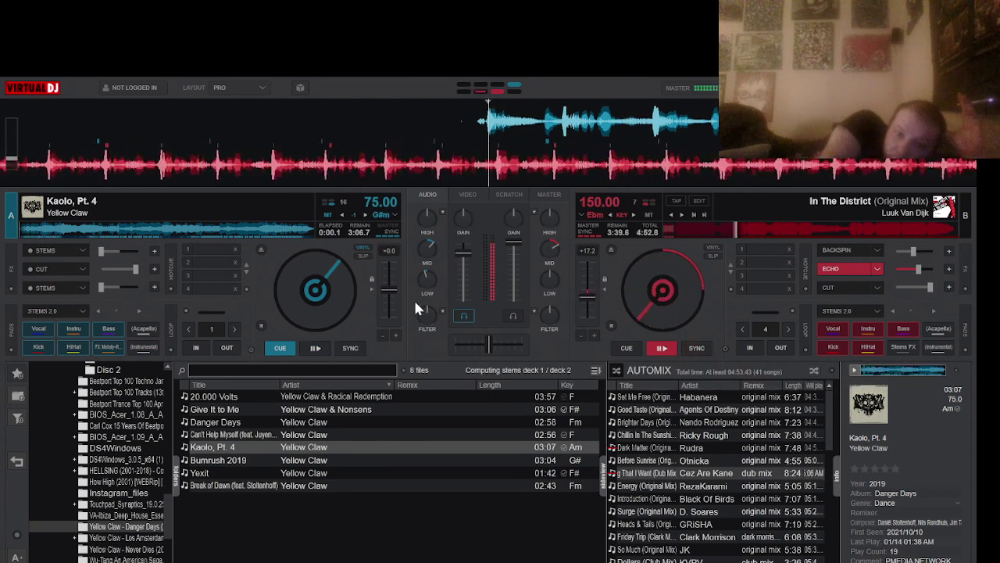
left_click_drag(388, 280, 387, 270)
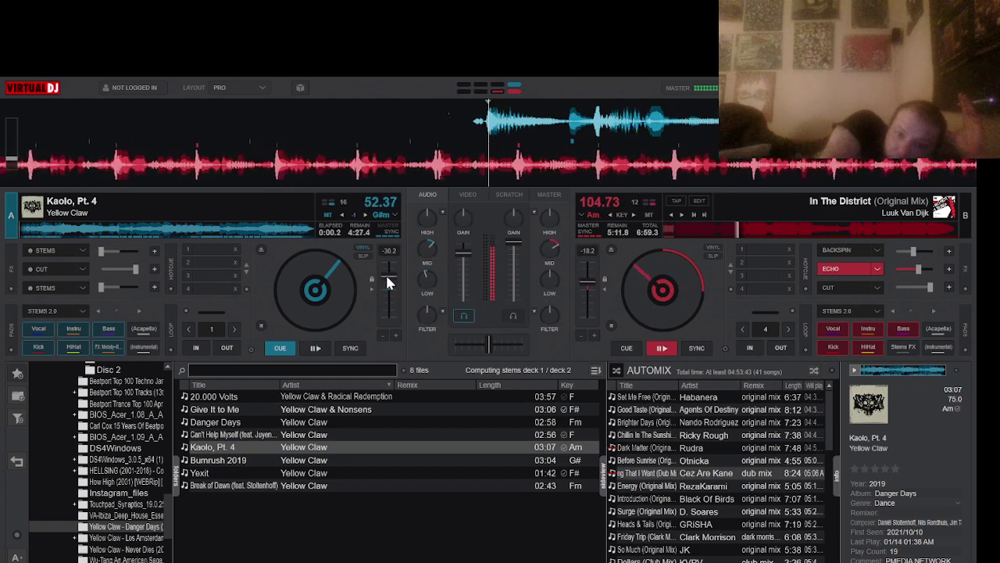
left_click(312, 349)
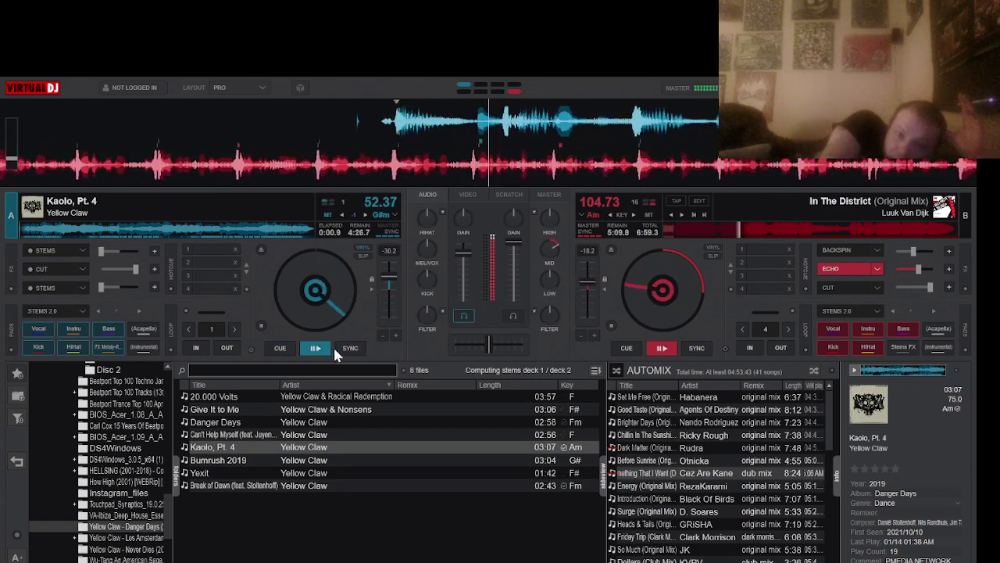
left_click(353, 349)
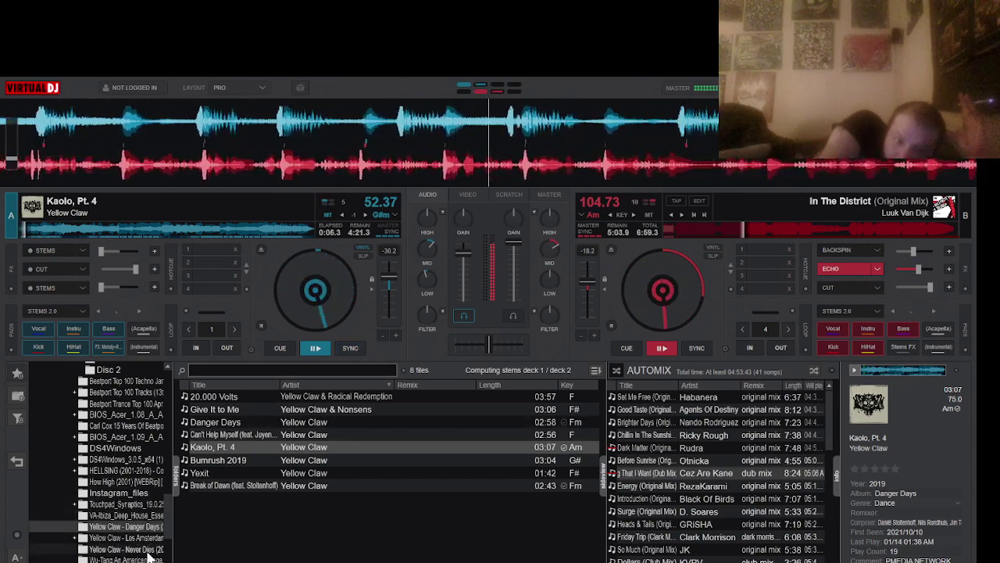
Load "Let's Get Married" from the "Yellow Claw - Never Dies" folder onto deck B and play it in sync with deck A
left_click(145, 550)
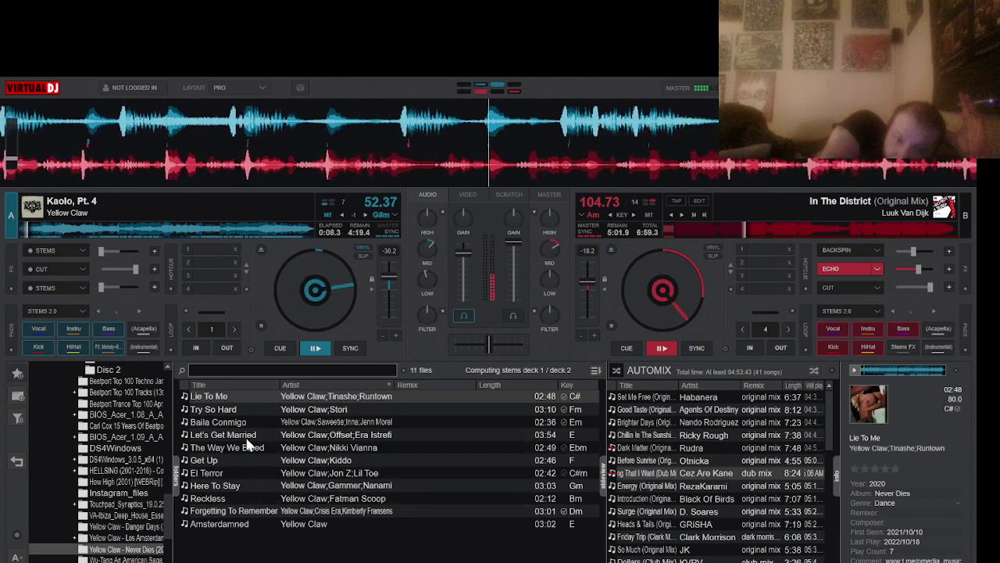
left_click_drag(245, 439, 664, 269)
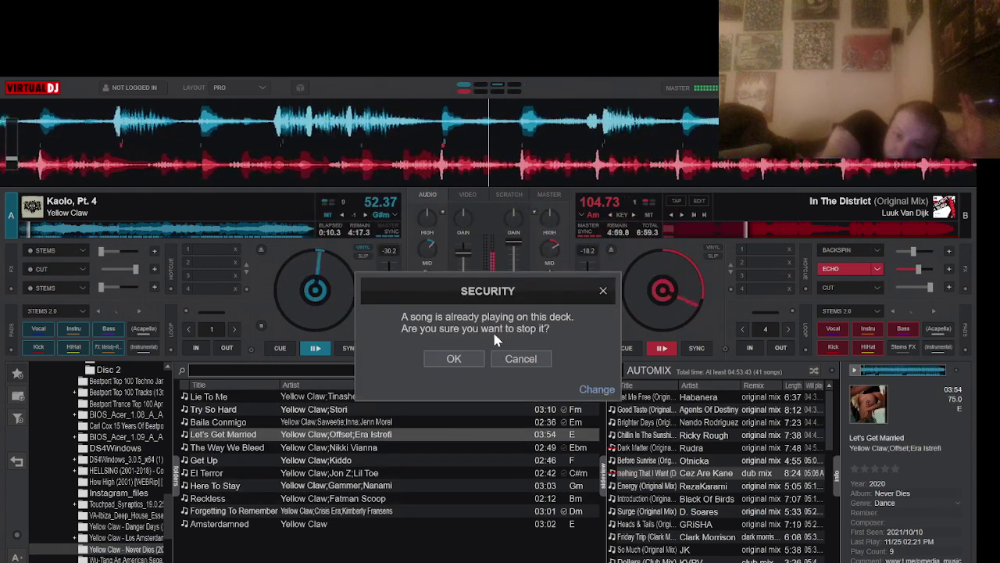
left_click(455, 358)
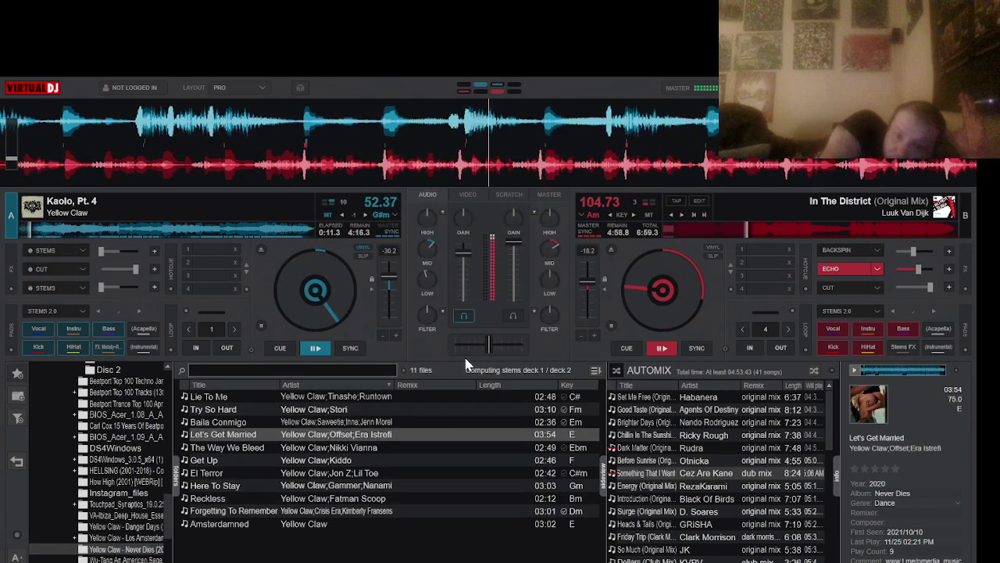
left_click(663, 348)
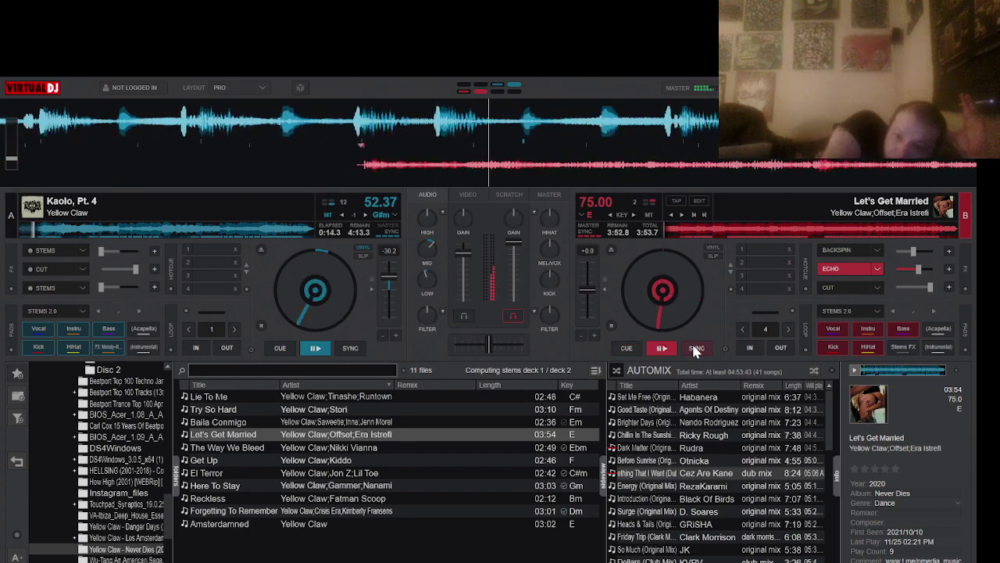
left_click(694, 349)
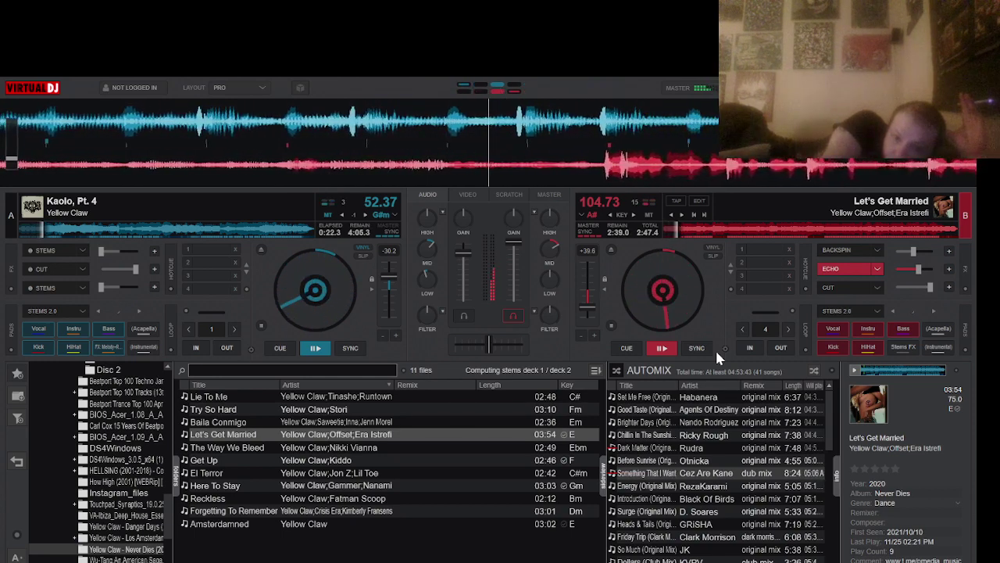
Slow deck B to 78.48 BPM and sync deck A to it
mouse_move(435, 257)
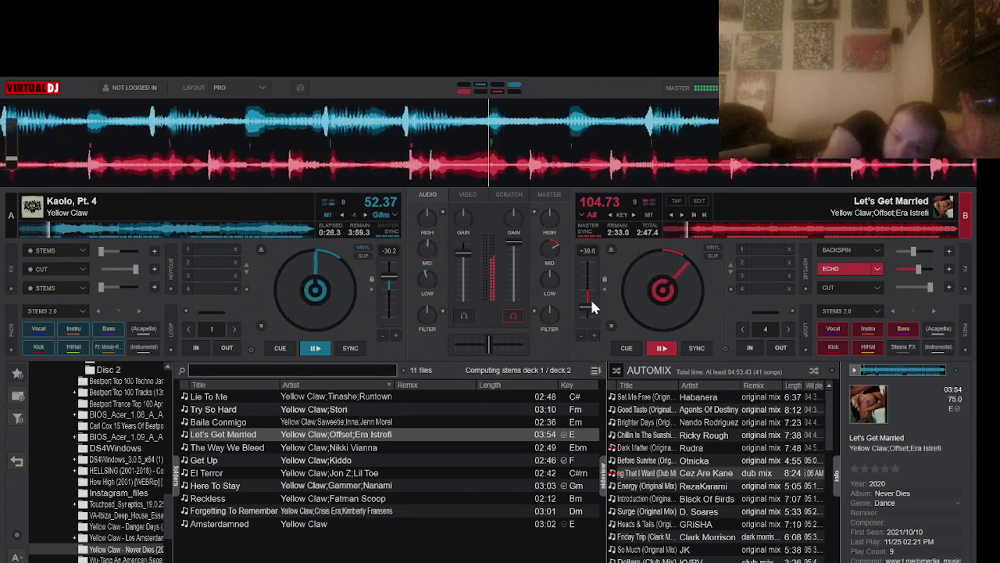
left_click_drag(592, 307, 584, 287)
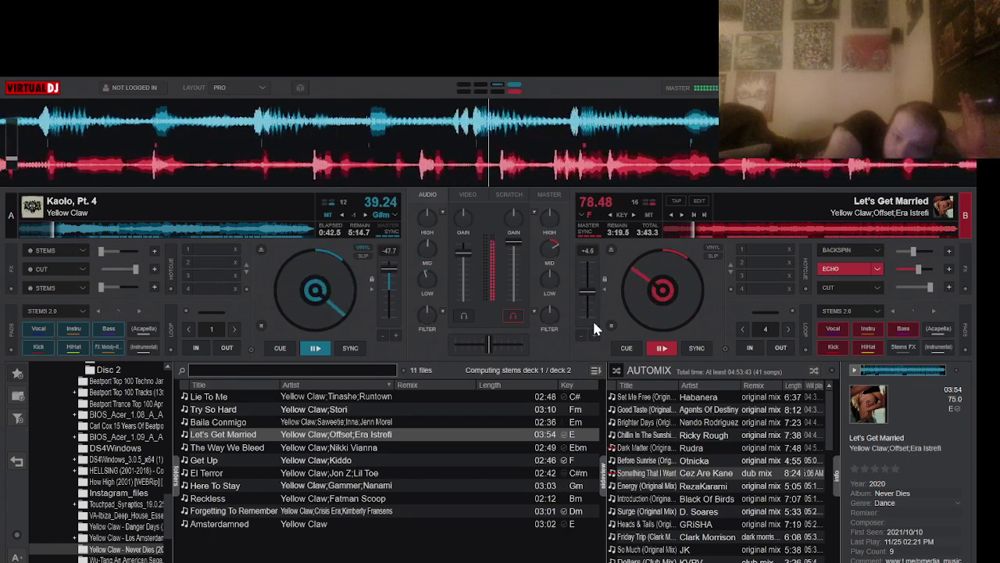
left_click(349, 348)
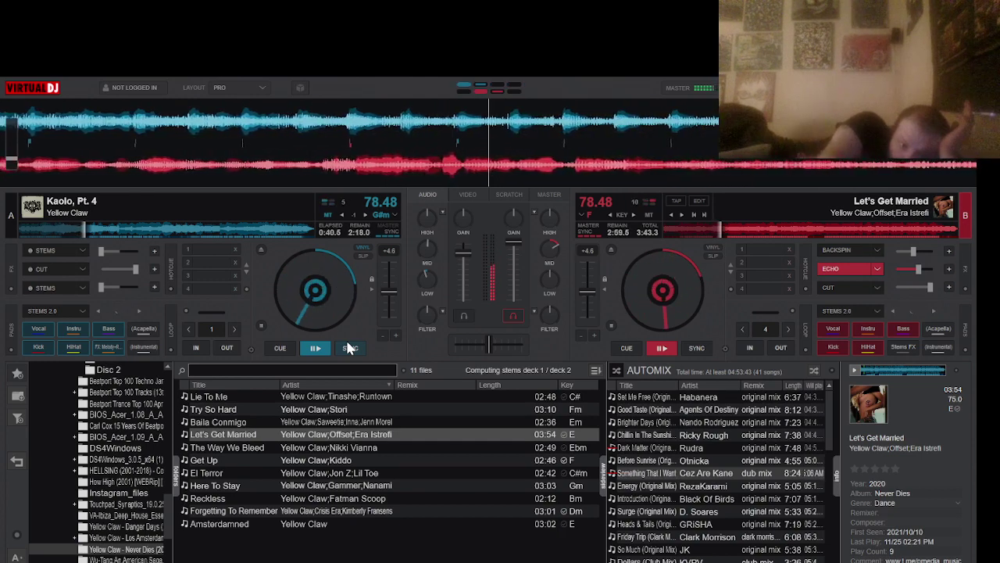
Expand the "Yellow Claw - Los Amsterdam" folder and open the album subfolder inside it
left_click(125, 526)
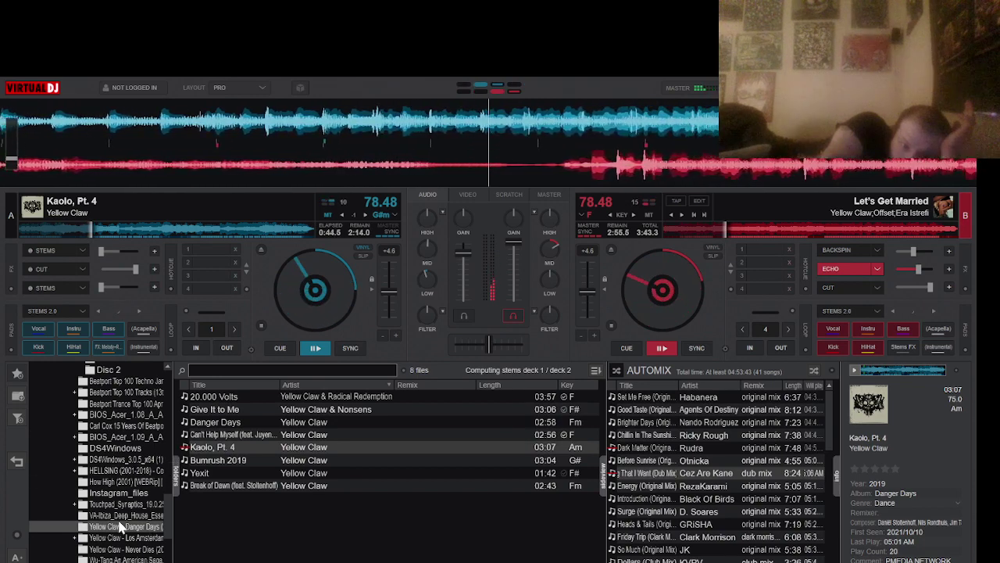
left_click(135, 538)
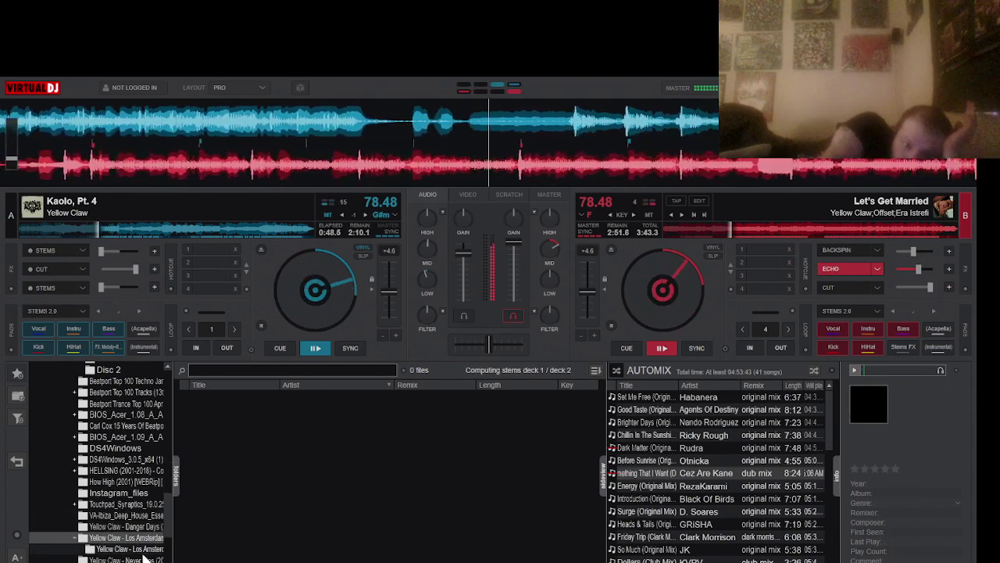
left_click(139, 550)
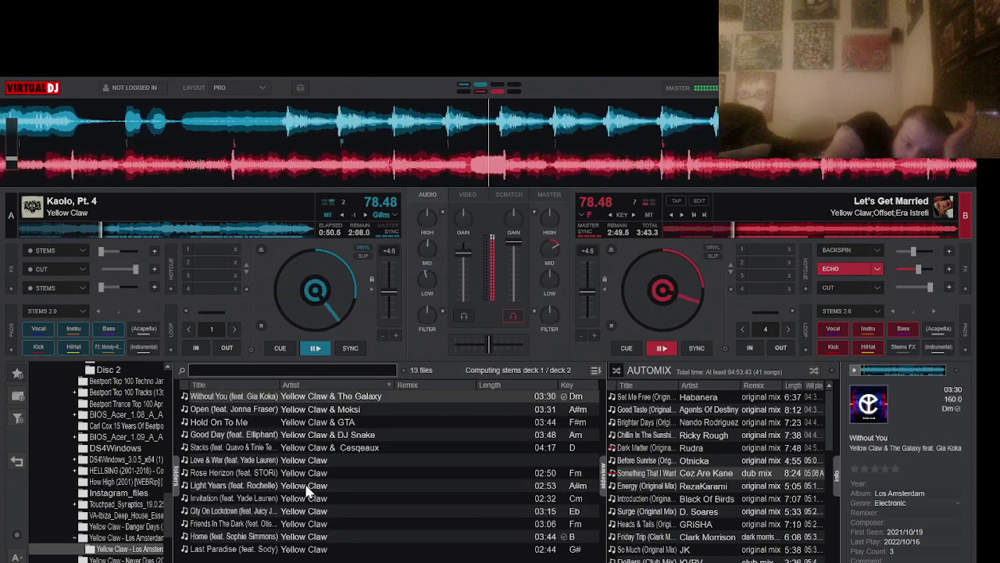
Replace the song on deck B with "Light Years (feat. Rochelle)" and play it in sync with deck A
left_click_drag(227, 485, 707, 258)
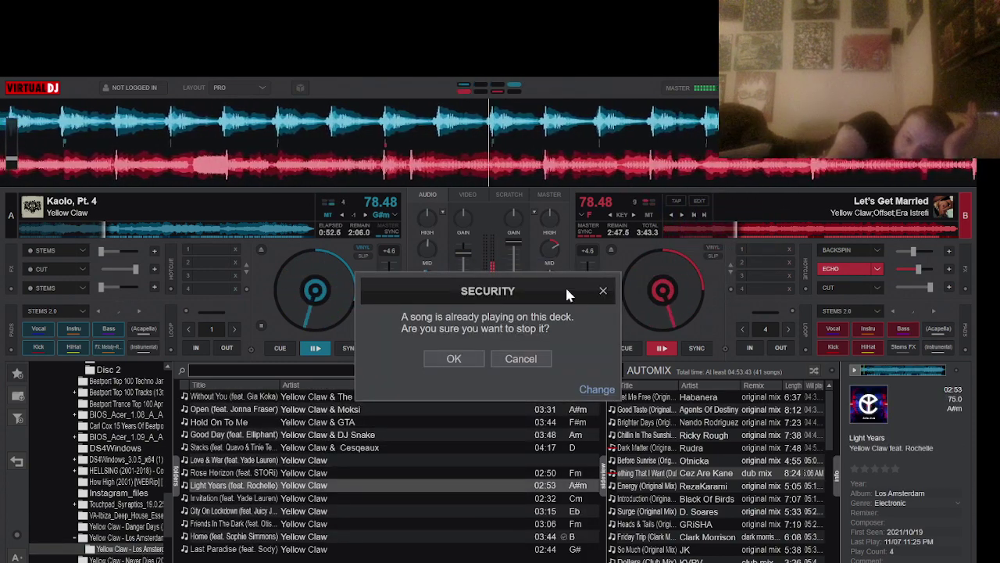
left_click(465, 359)
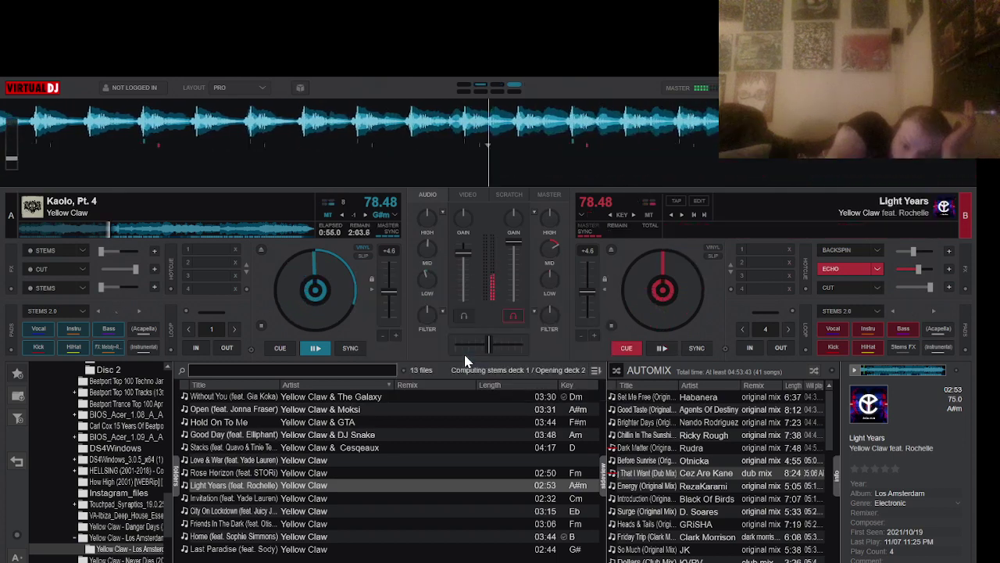
left_click(661, 348)
left_click(691, 350)
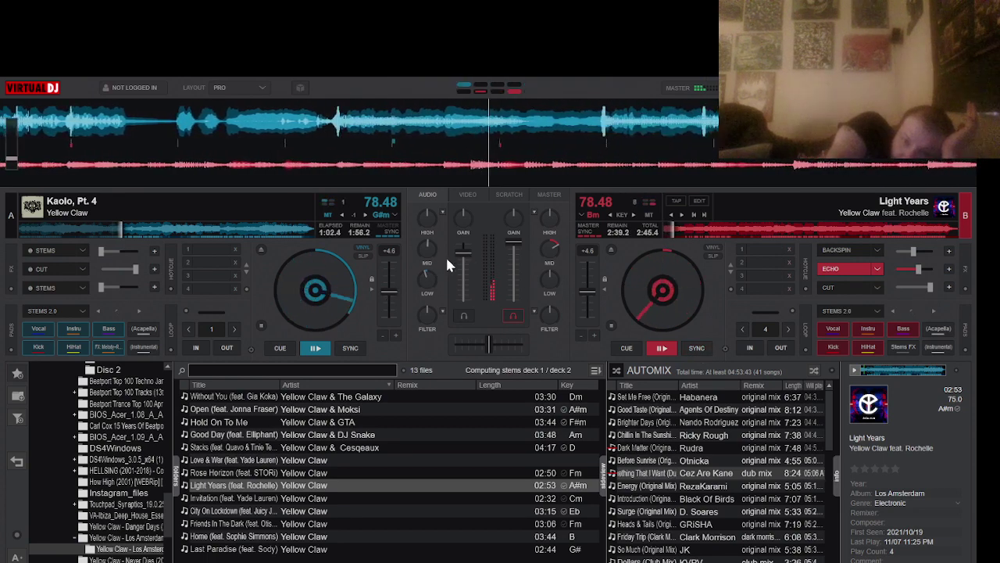
Open the "Beatport Top 100 Global" folder whose date begins with 16
scroll(126, 445, "up", 5)
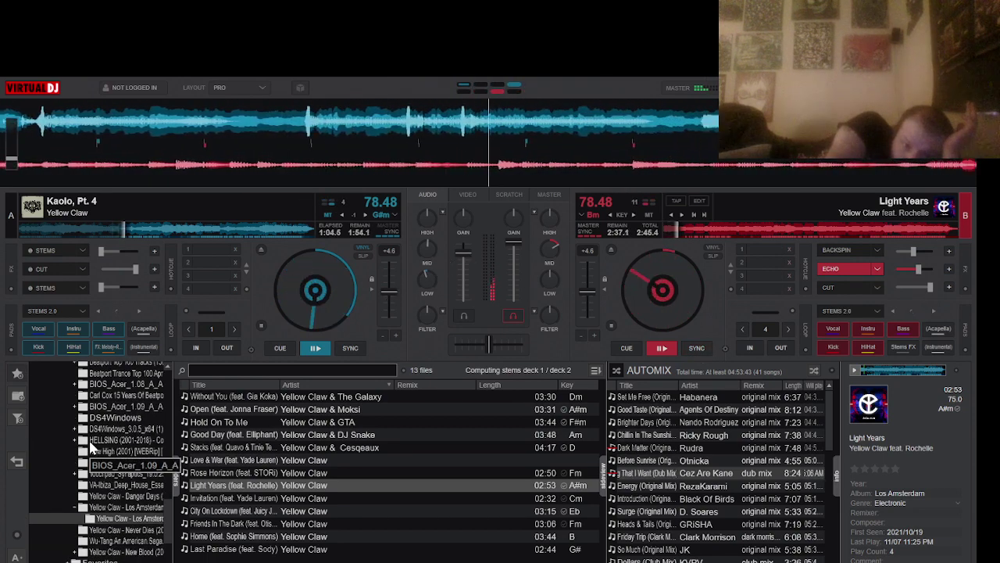
scroll(148, 444, "up", 3)
left_click(128, 411)
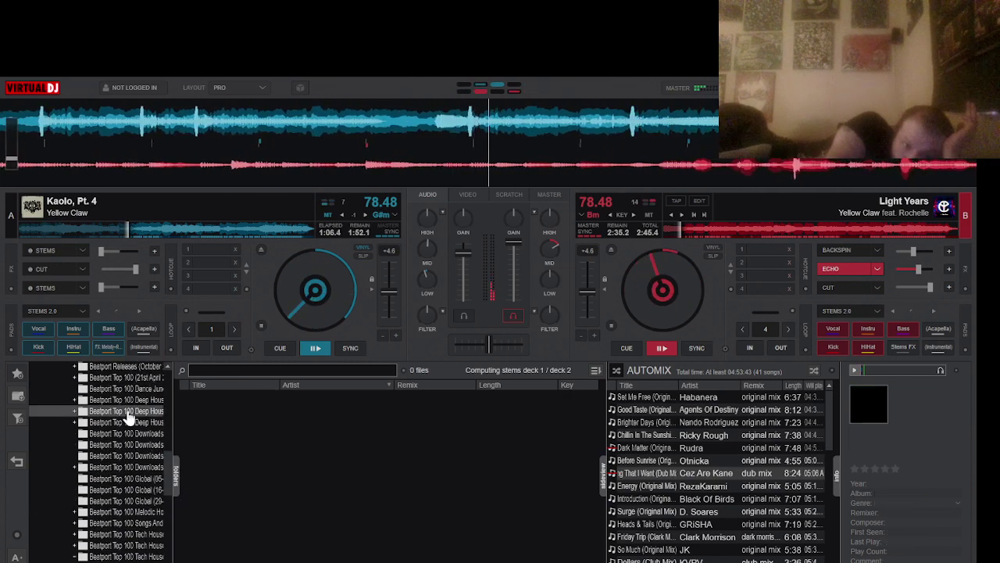
left_click(127, 490)
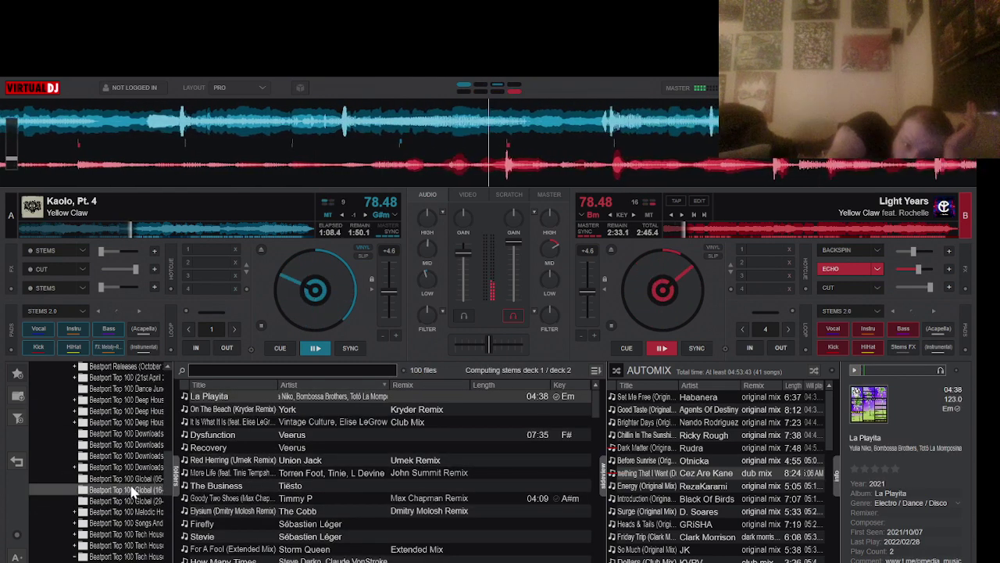
Replace the song on deck A with "More Life" (John Summit Remix) and start playing it
left_click(337, 473)
left_click_drag(337, 472, 312, 269)
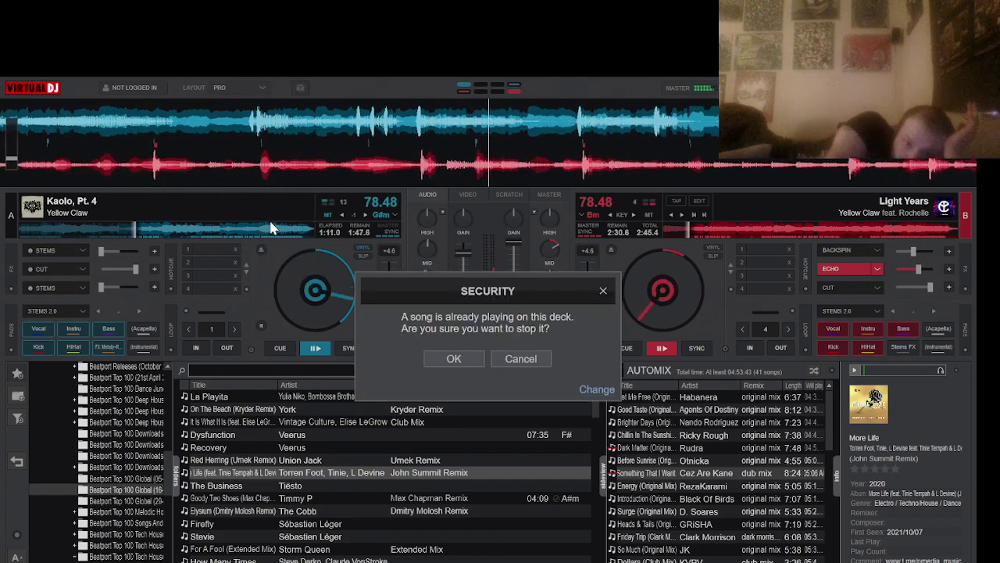
left_click(456, 359)
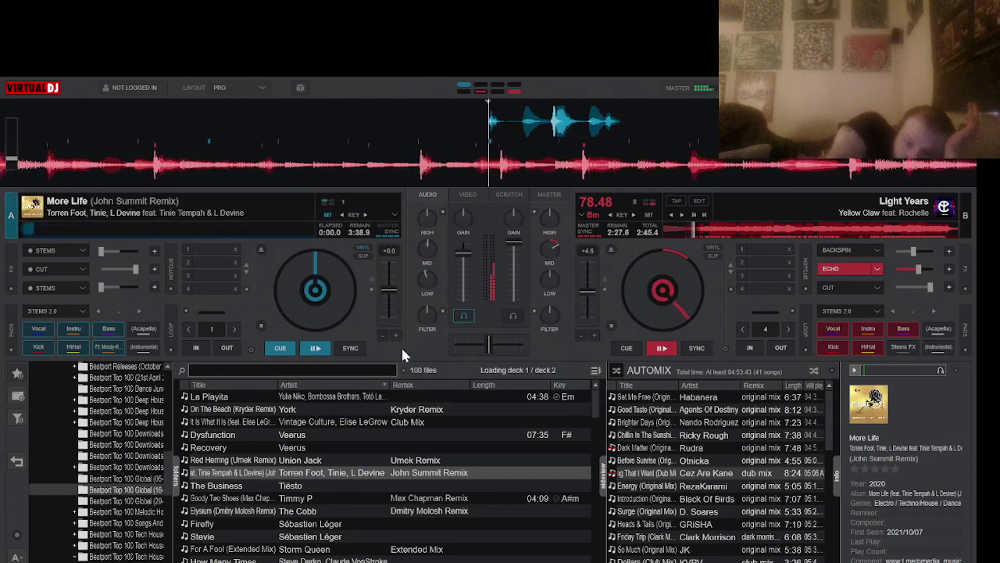
left_click(314, 347)
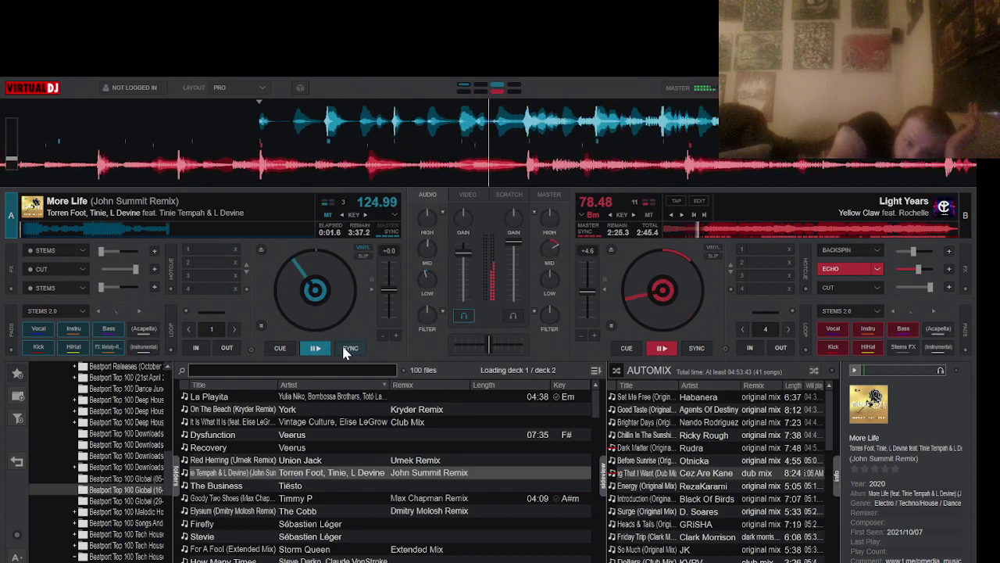
Set deck A's tempo to about 126.45 BPM and sync deck B to it
left_click(344, 348)
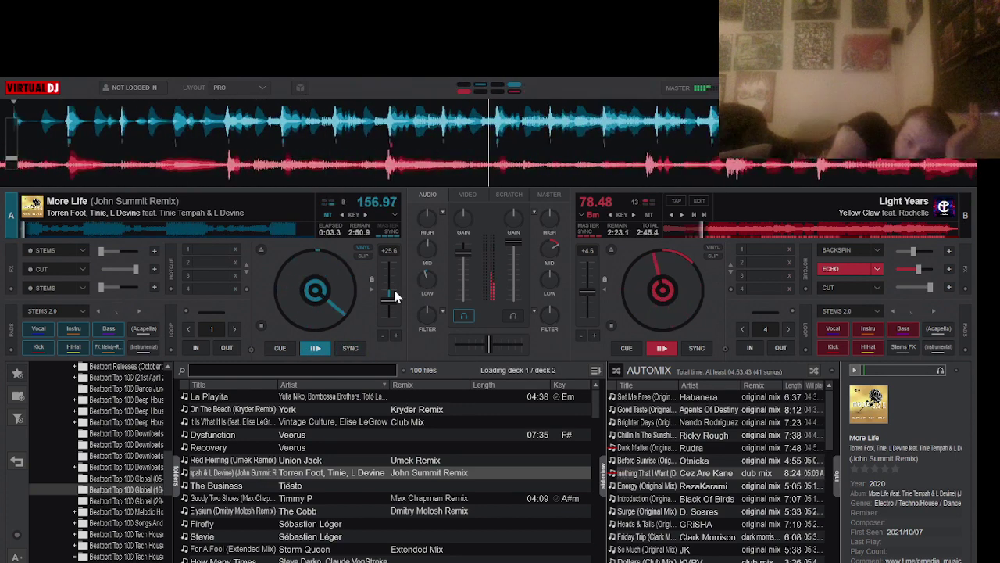
left_click_drag(395, 296, 393, 287)
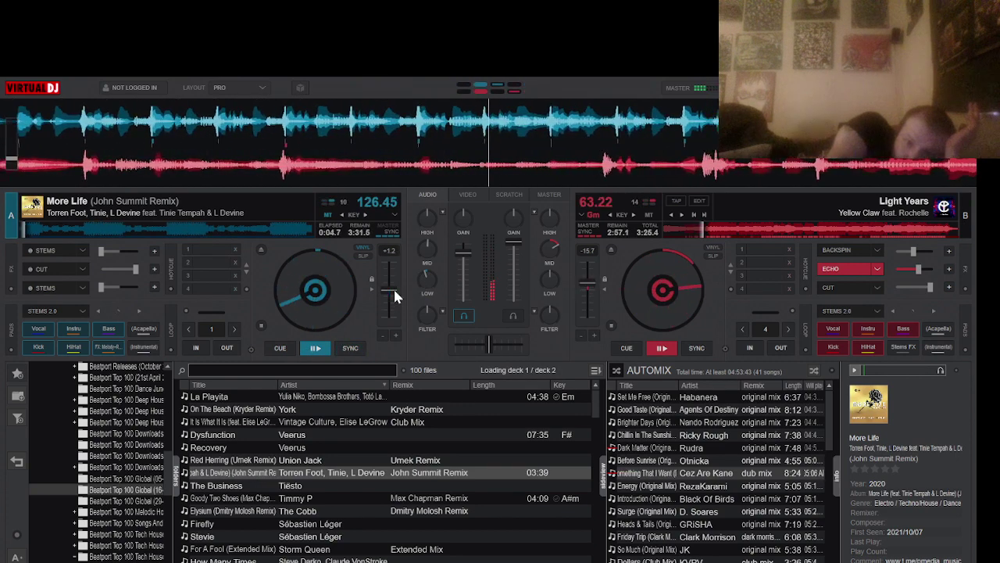
left_click(696, 347)
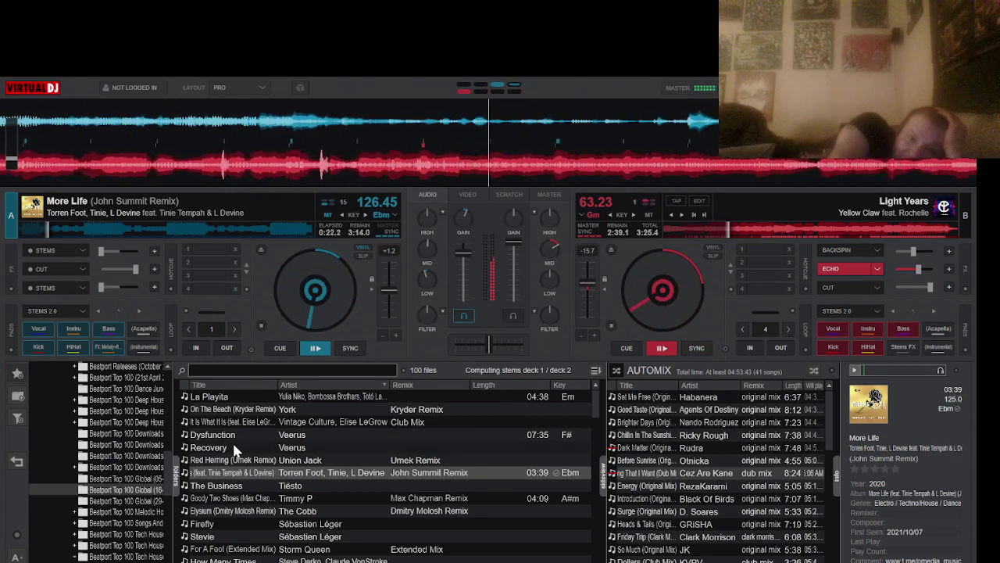
Replace the song on deck A with "Recovery" by Veerus, start playing it, and turn off deck B's Echo effect
left_click_drag(232, 441, 225, 222)
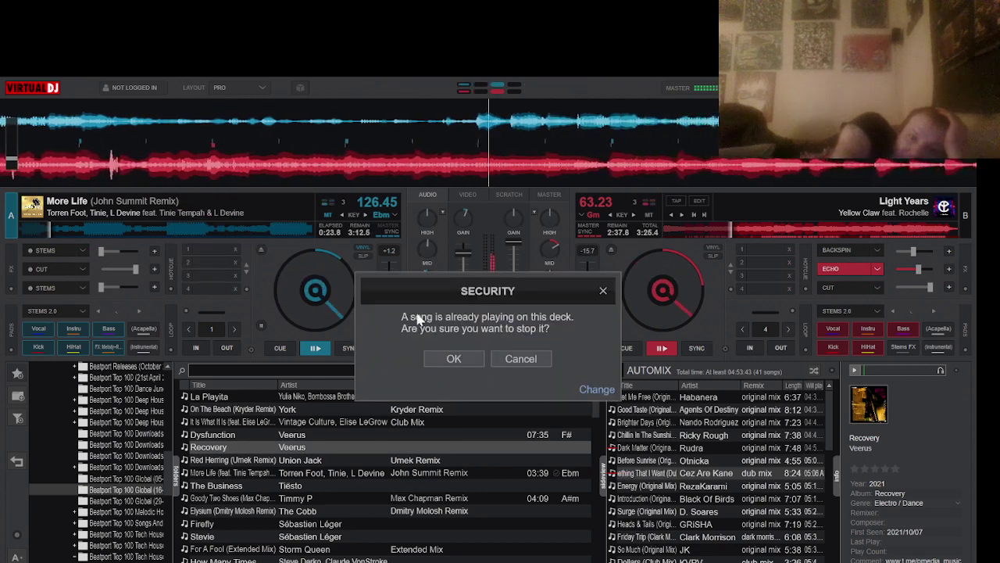
left_click(449, 359)
left_click(316, 349)
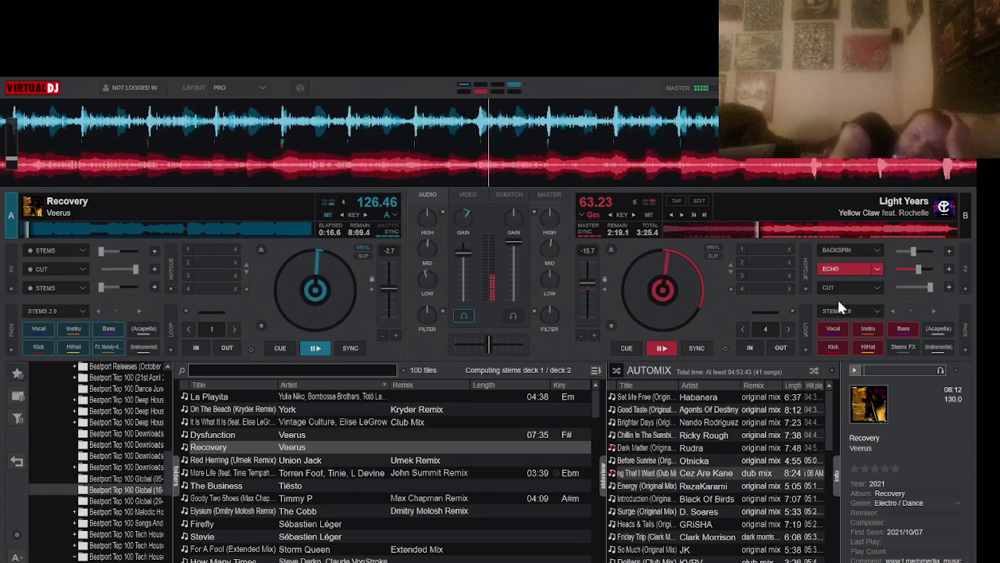
left_click(848, 268)
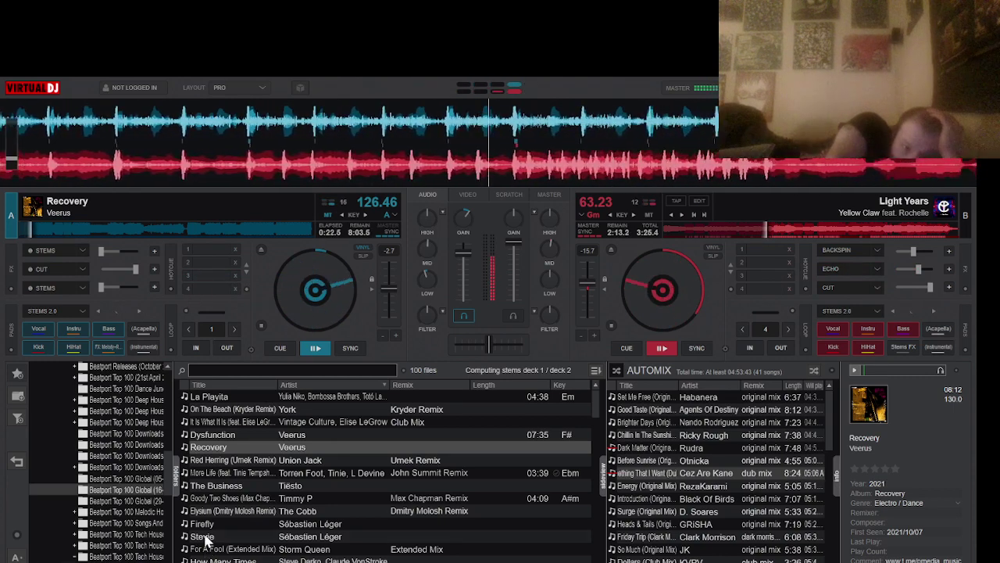
Open the album subfolder inside "Yellow Claw - Los Amsterdam" and look at the details of "Love & War" and "Last Paradise"
scroll(113, 494, "down", 3)
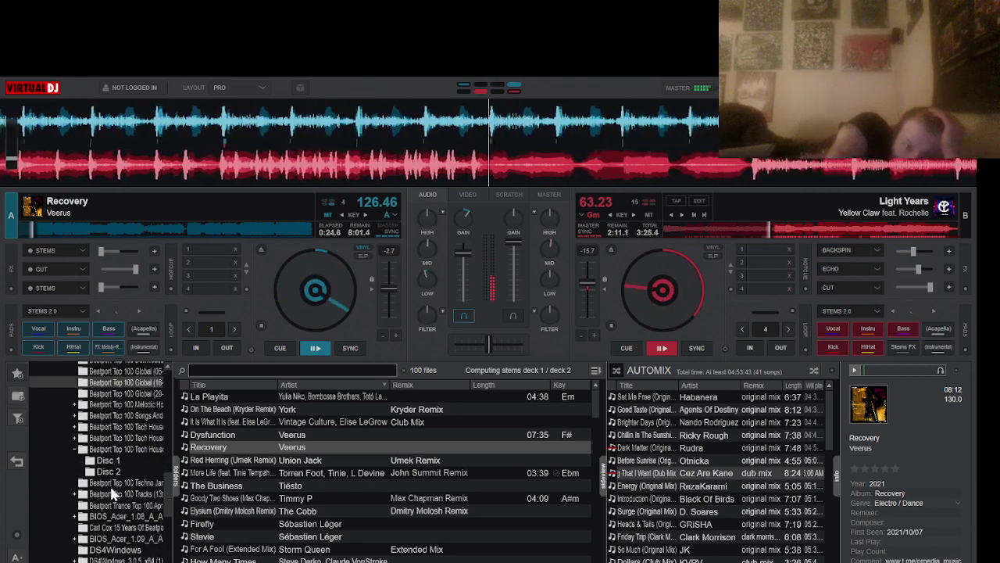
scroll(110, 516, "down", 3)
left_click(109, 556)
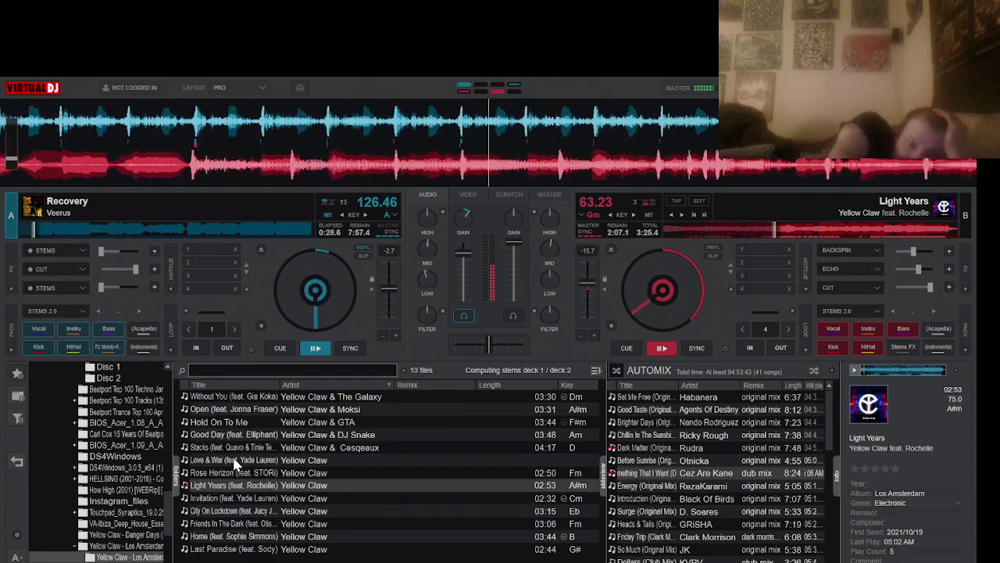
left_click(234, 460)
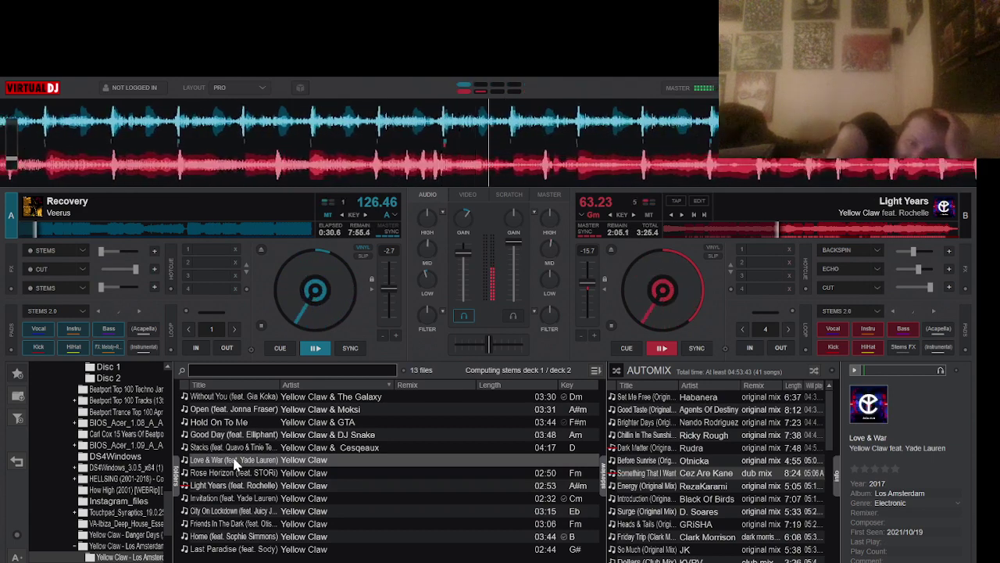
left_click(289, 549)
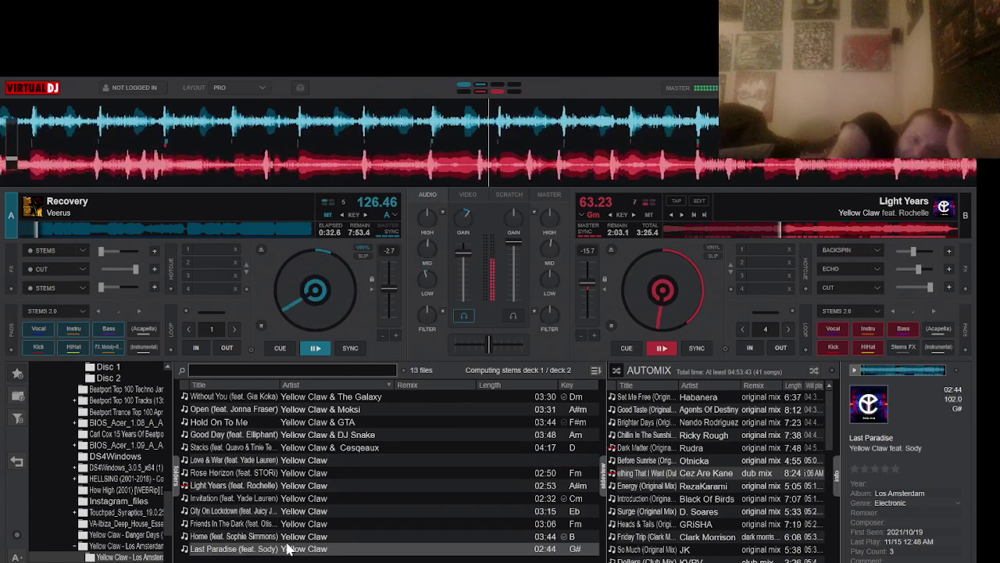
Replace the song on deck B with "Stacks", sync deck A to its tempo, and play both decks
left_click(268, 448)
left_click_drag(268, 448, 197, 219)
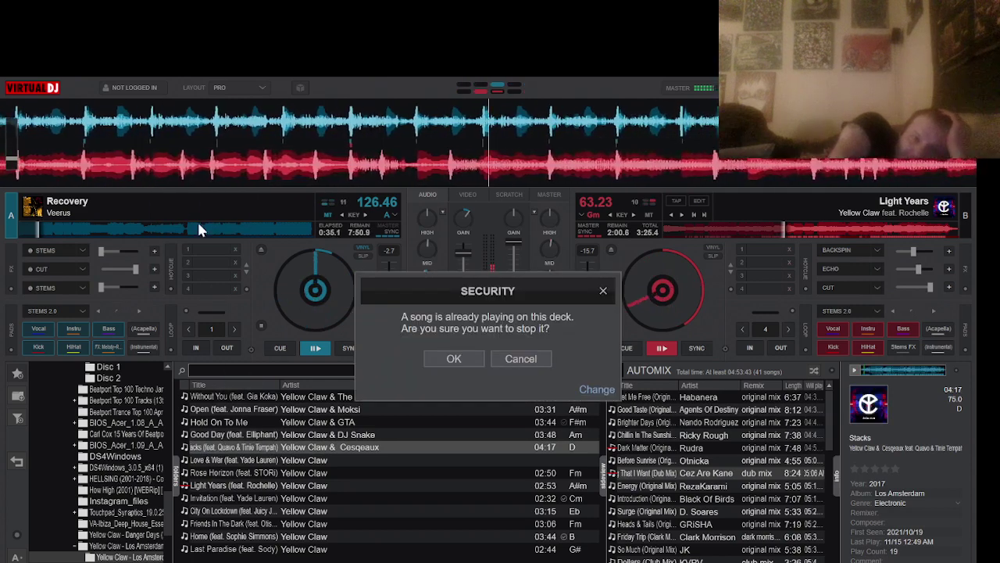
left_click(456, 358)
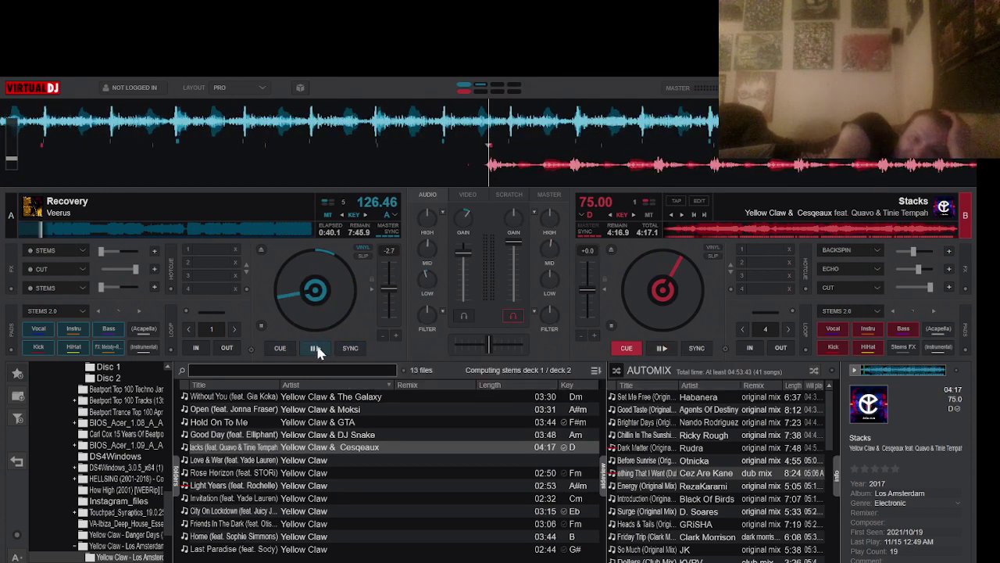
left_click(358, 349)
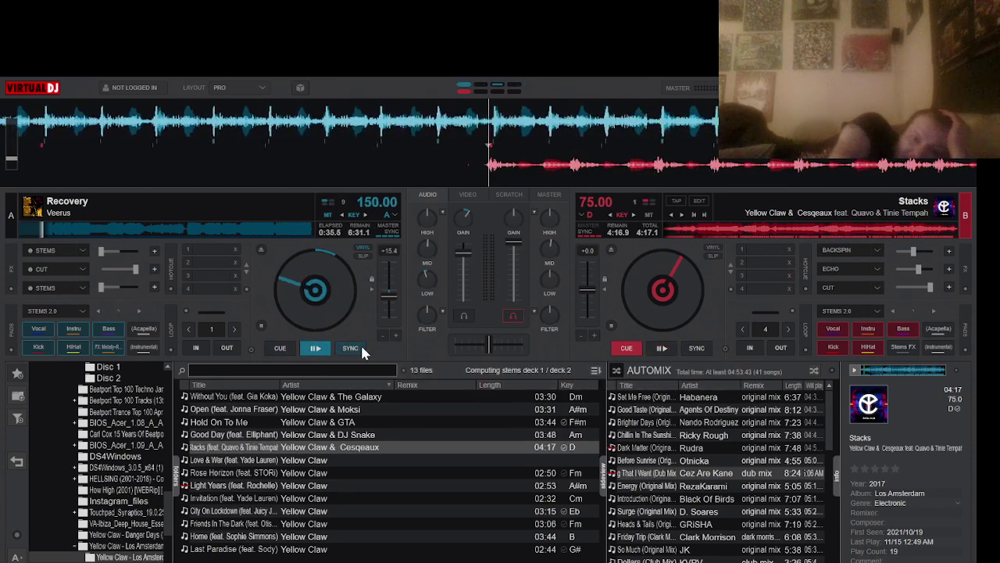
left_click(662, 348)
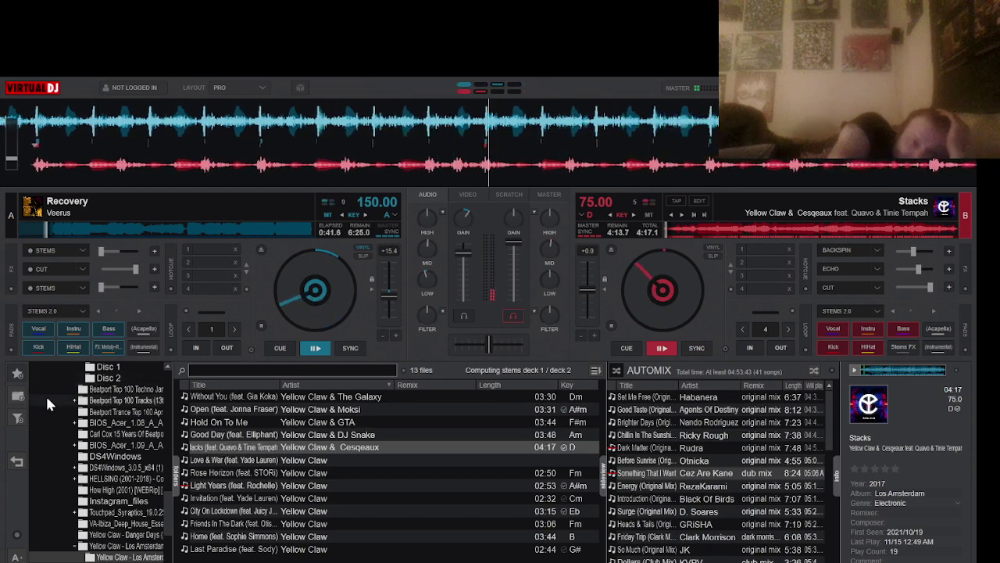
Narrow the folder list and replace the song on deck A with "Without You (feat. Gia Koka)"
scroll(55, 405, "up", 6)
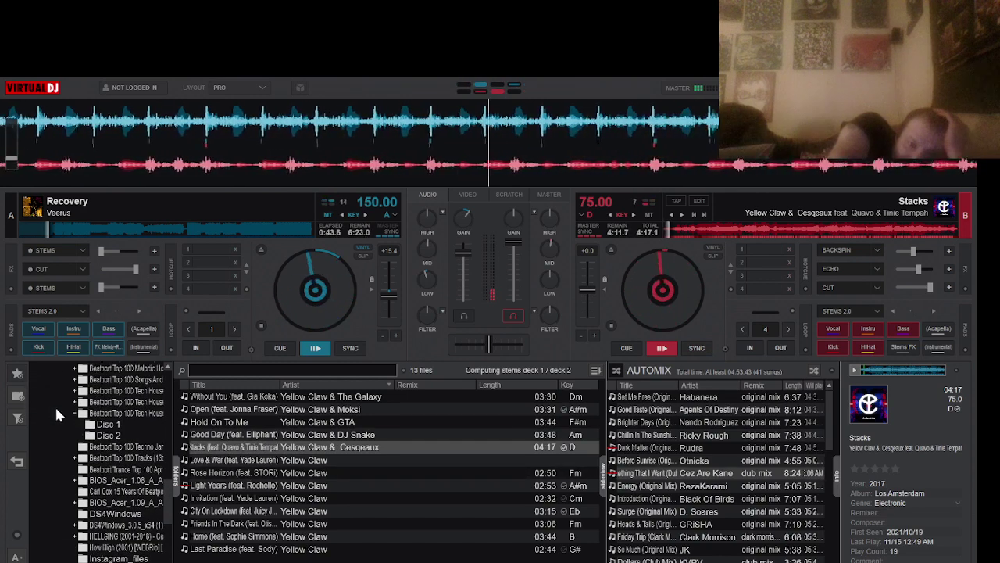
left_click_drag(178, 421, 119, 422)
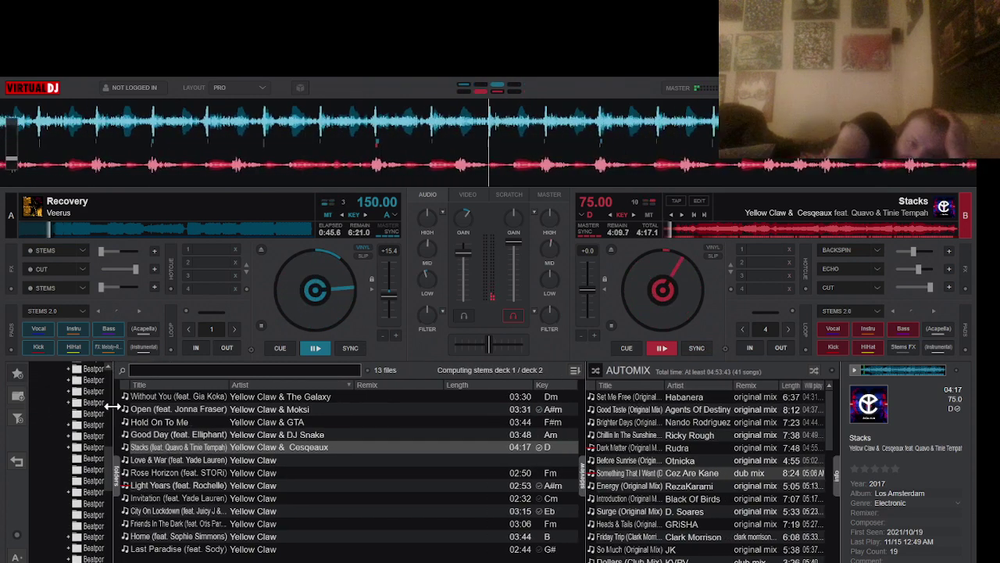
left_click(226, 473)
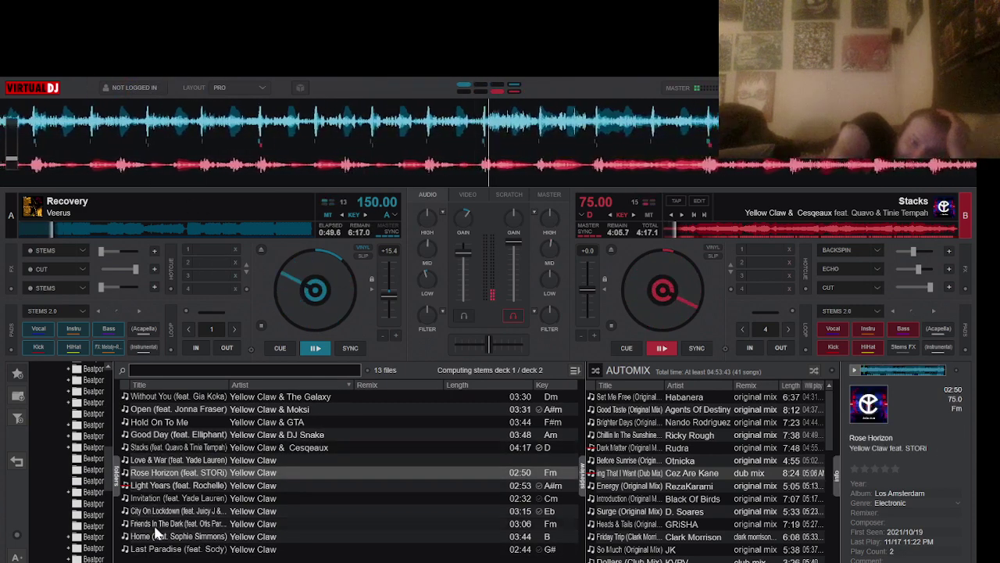
left_click_drag(195, 396, 238, 312)
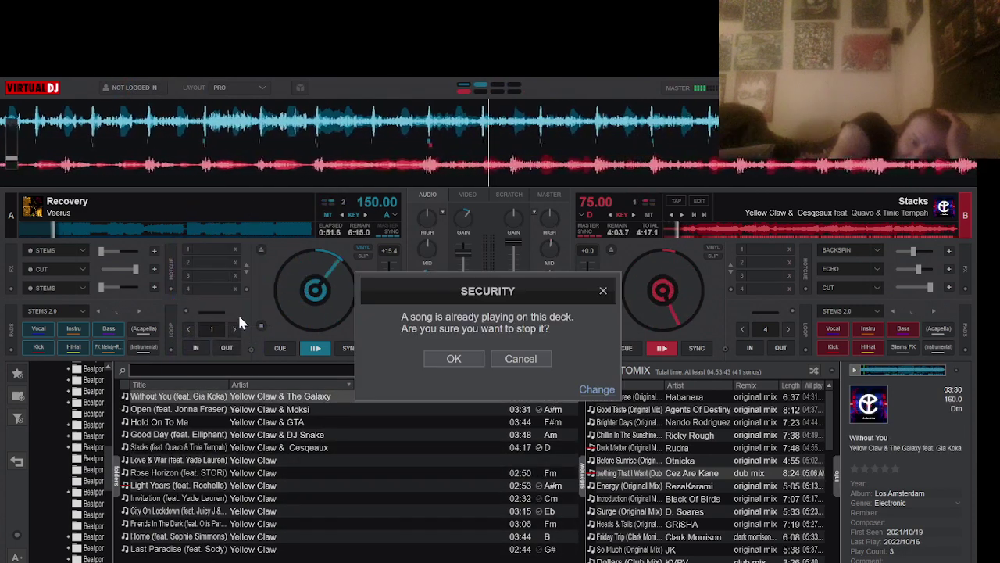
left_click(453, 358)
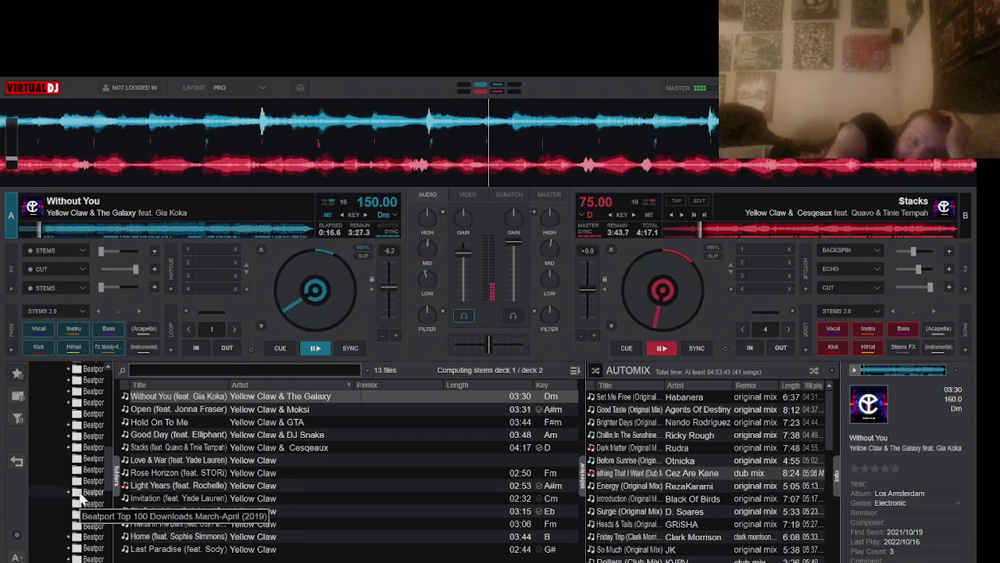
Widen the folder list and open the "Beatport Exclusives Only - Week 7" folder
scroll(82, 492, "up", 2)
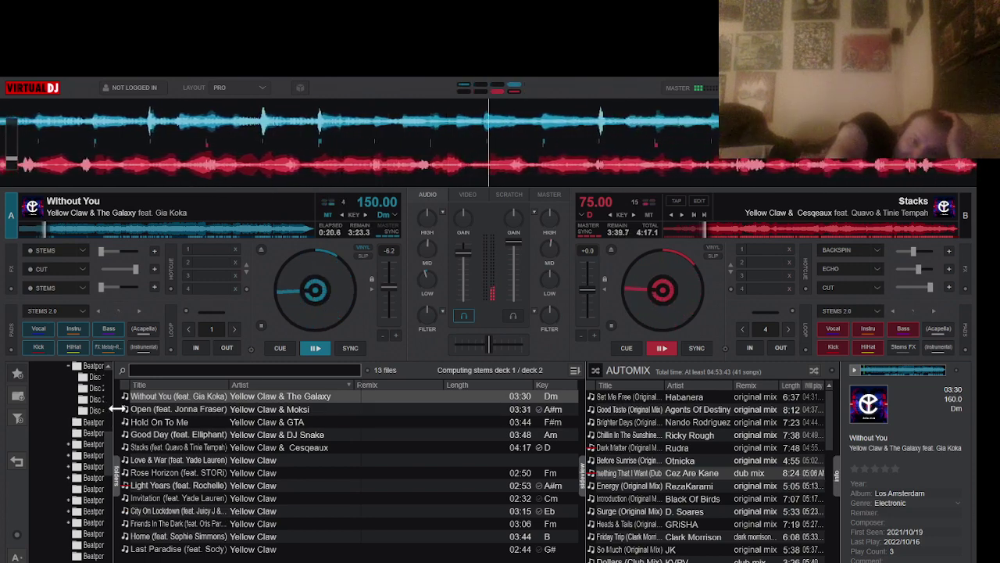
left_click_drag(115, 409, 188, 409)
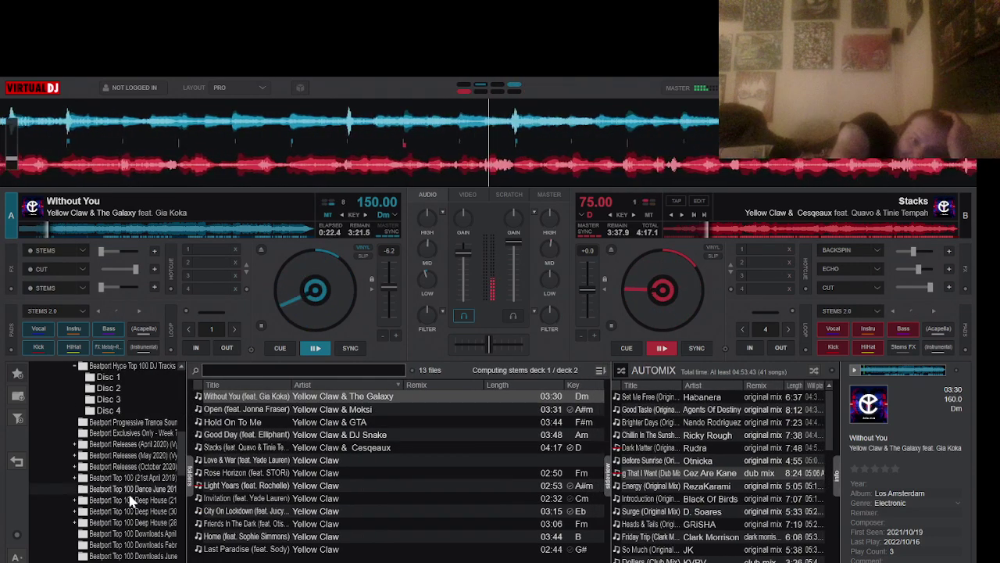
scroll(133, 500, "down", 1)
left_click(132, 401)
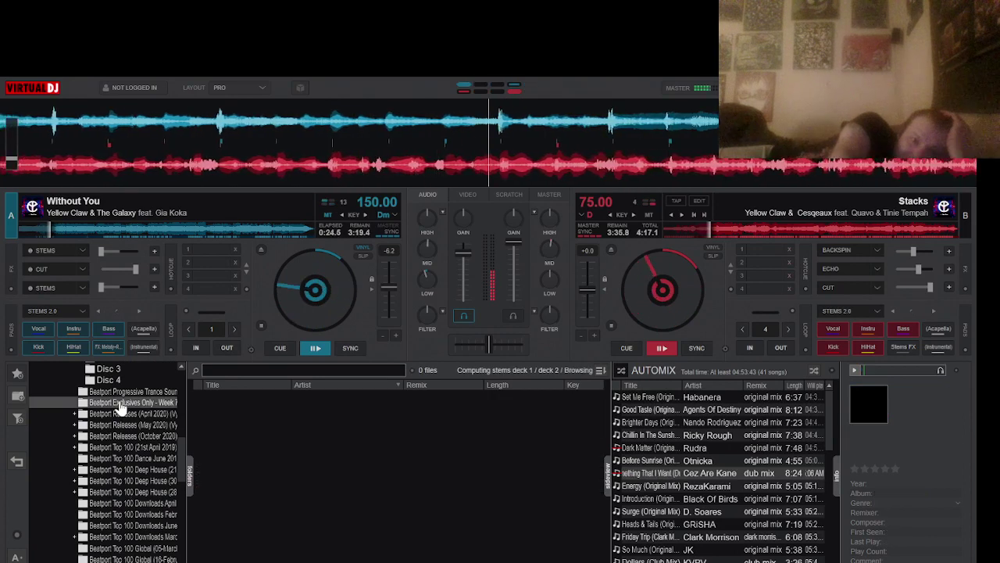
Replace the song on deck A with "Acid Effect" (Original Mix) by Airod and play it in sync with deck B
left_click_drag(262, 450, 258, 280)
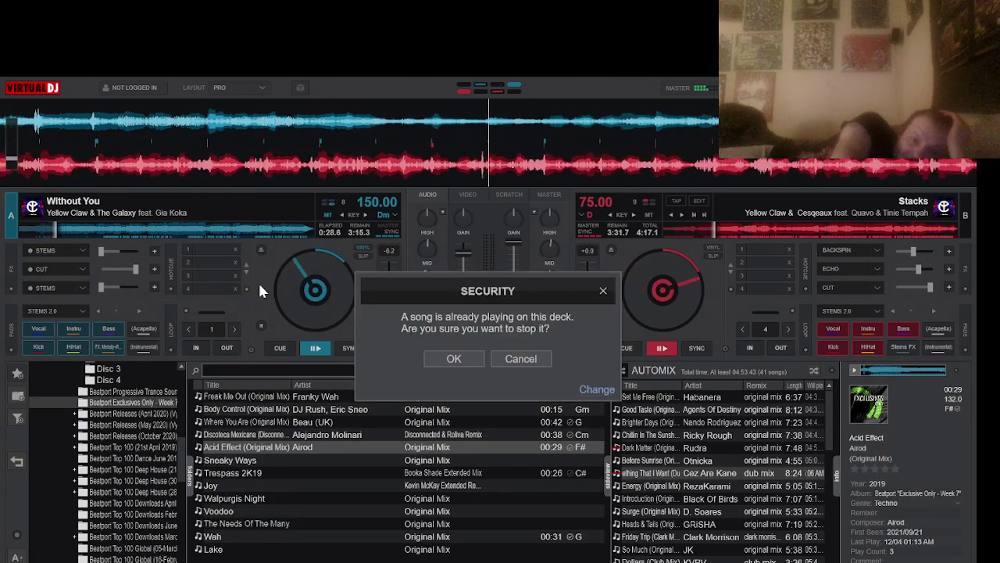
left_click(440, 357)
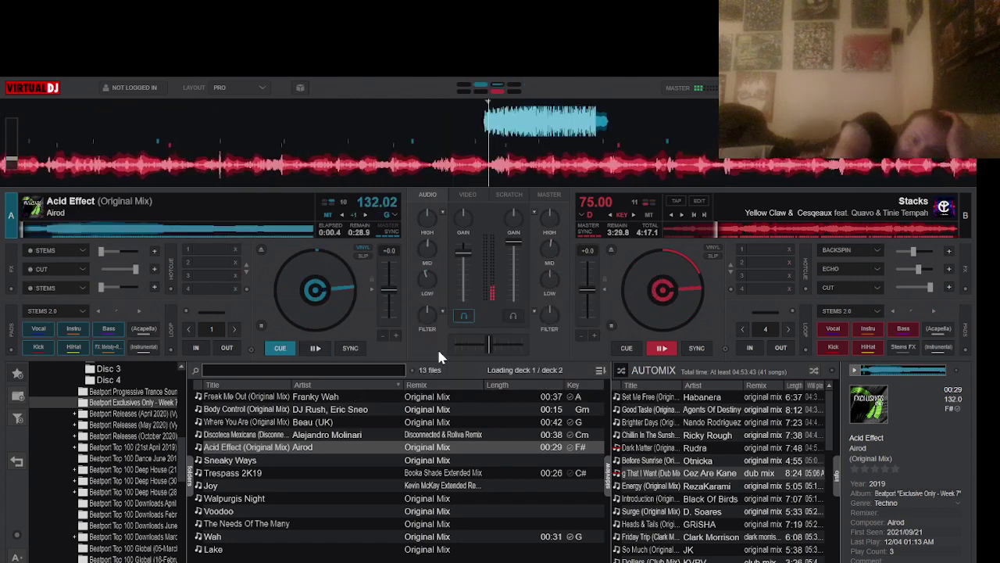
left_click(315, 353)
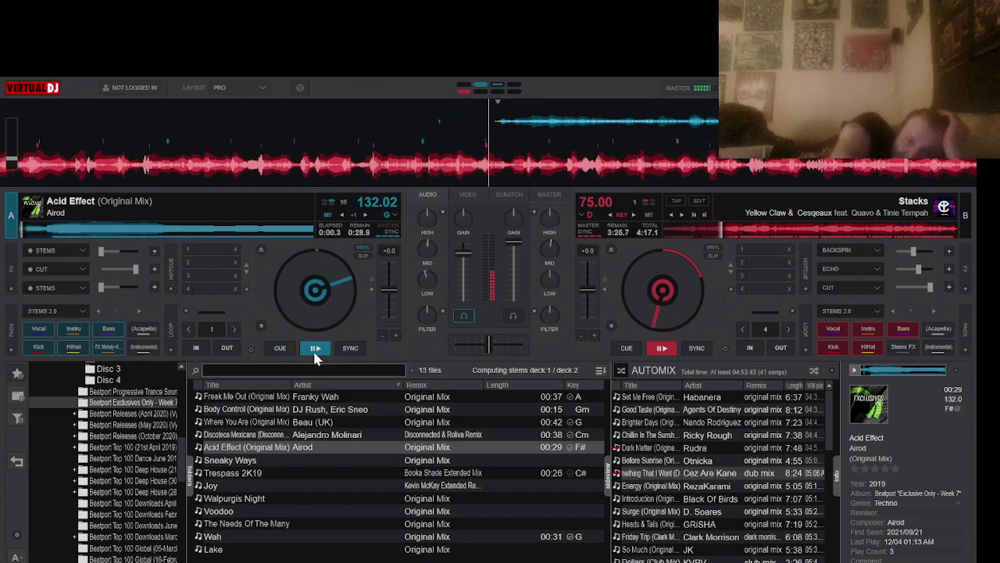
left_click(350, 351)
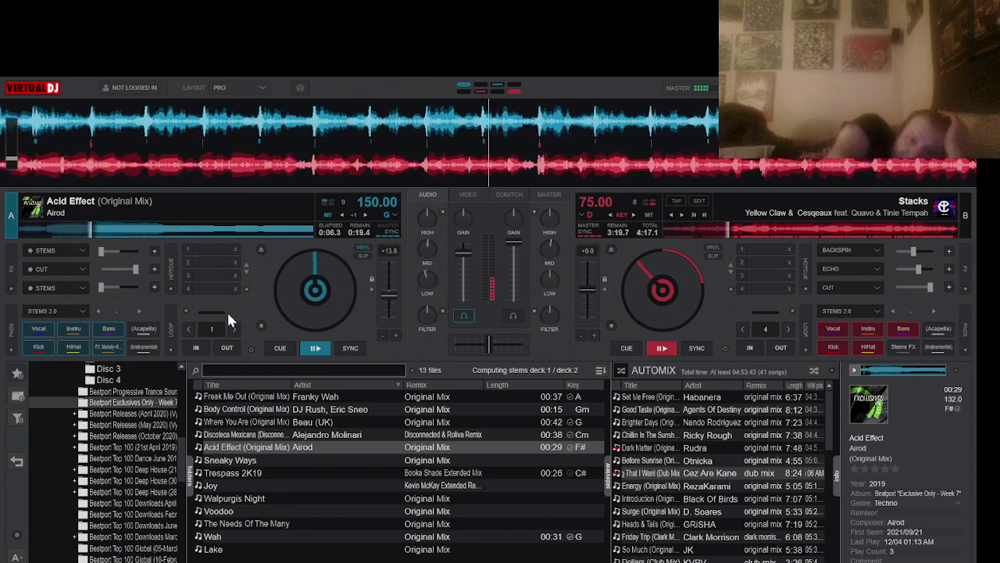
From the "Beatport Top 100 Dance June" folder, replace deck A's song with "A Violent Noise (Four Tet Remix)" and play it in sync with deck B
left_click(129, 458)
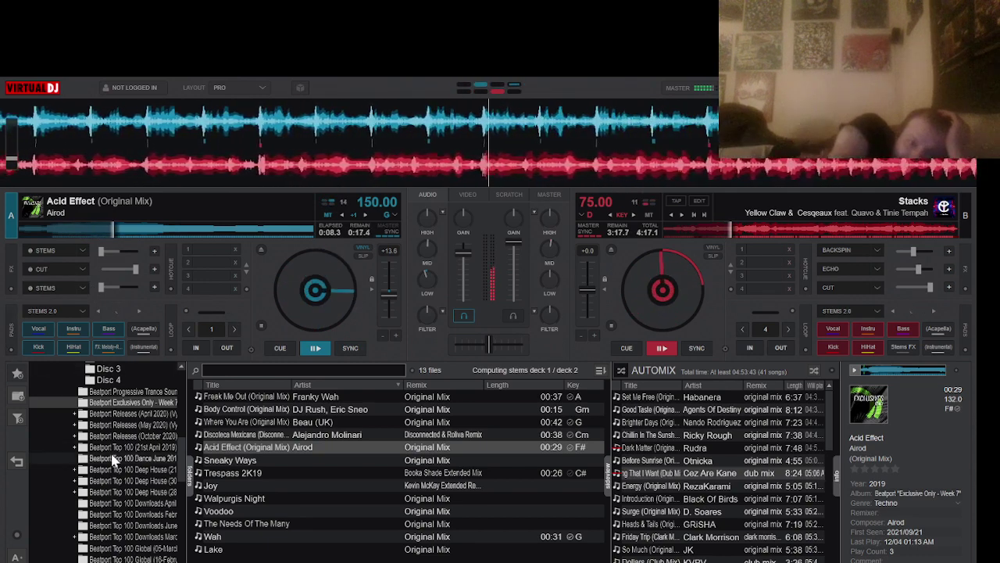
left_click_drag(258, 475, 192, 264)
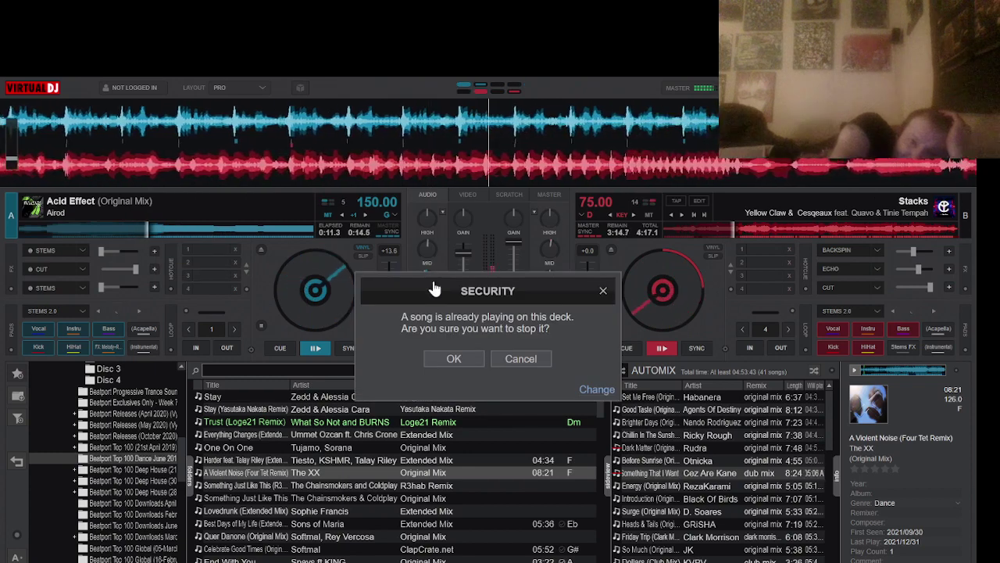
left_click(436, 358)
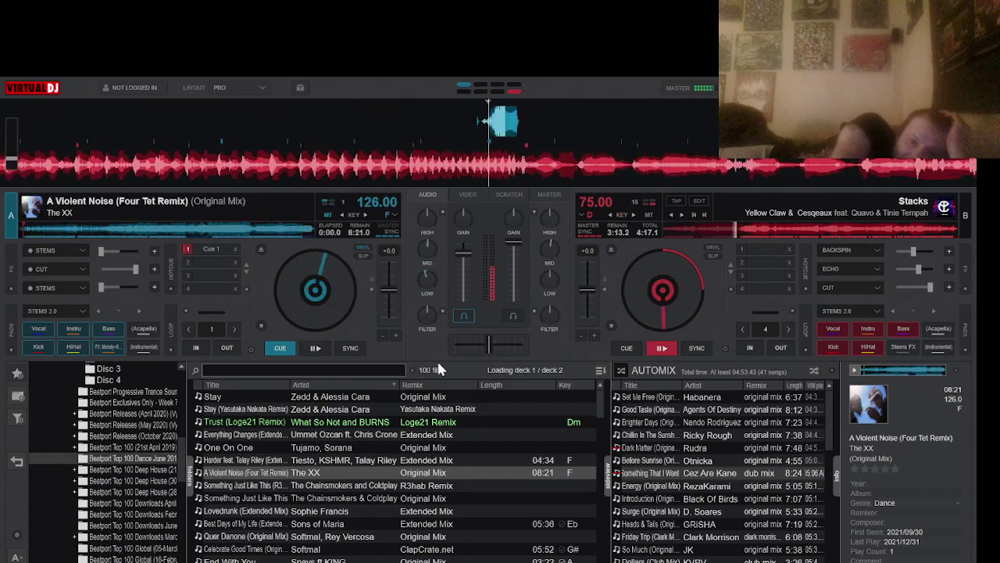
left_click(314, 351)
left_click(339, 351)
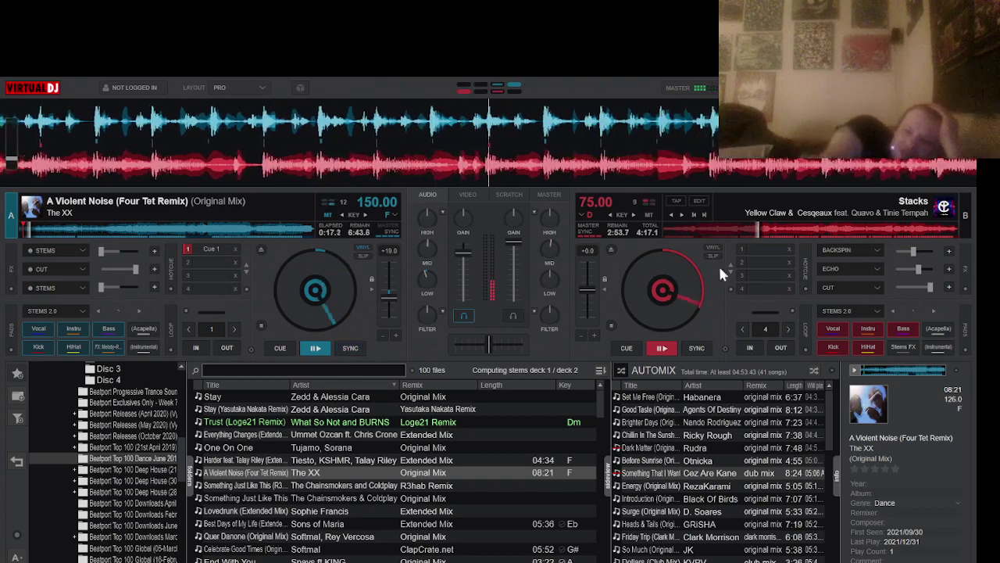
Apply Echo to deck B, assign Filter LP to its first effect slot, and switch from Echo to the filter
left_click(840, 266)
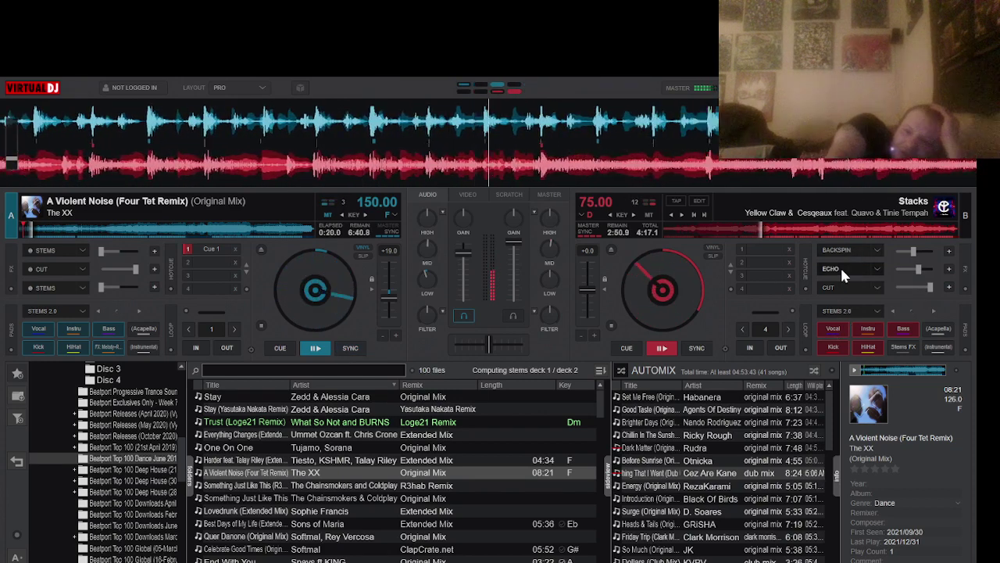
left_click(879, 249)
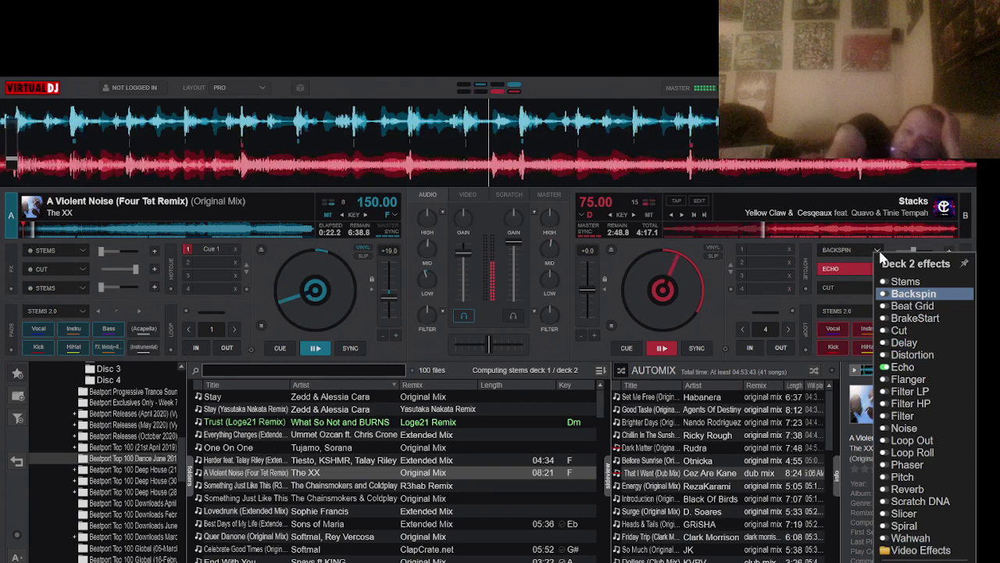
left_click(909, 391)
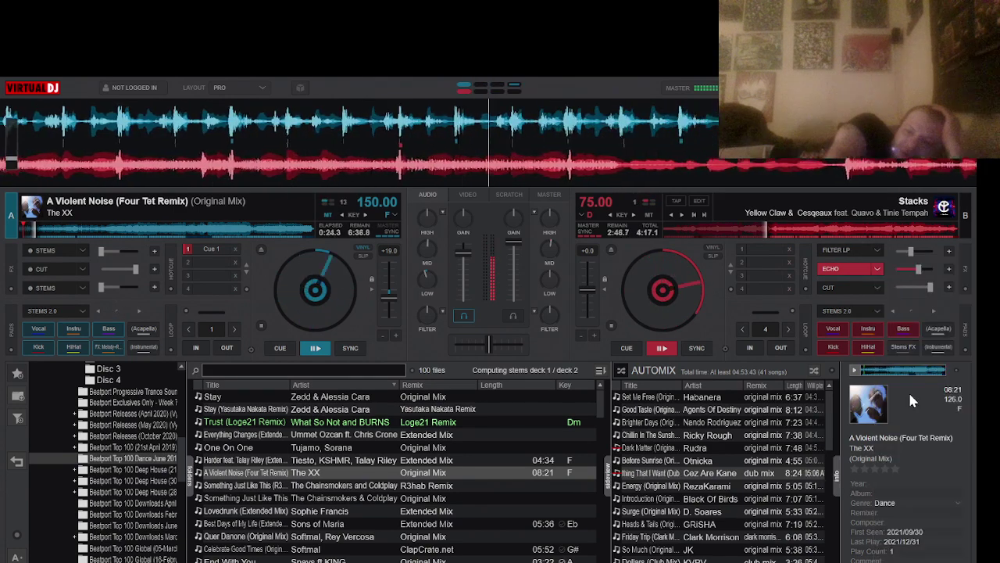
left_click(844, 266)
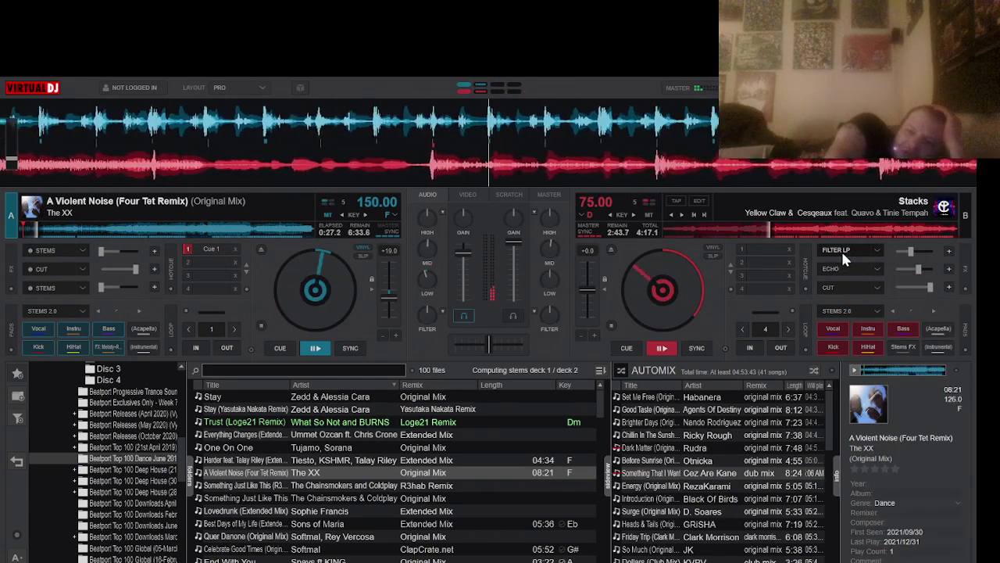
left_click(841, 249)
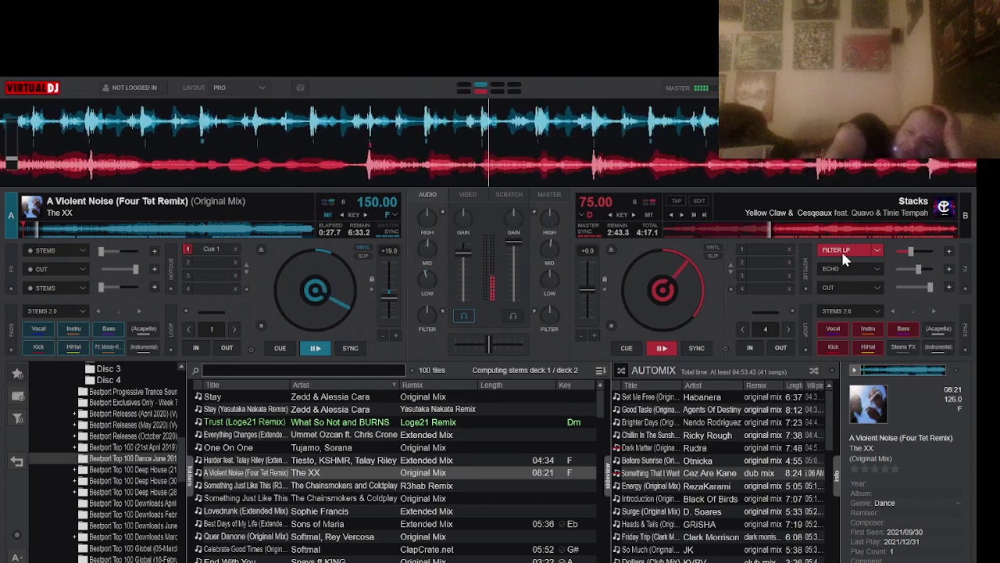
Turn on the Cut effect on deck A and lower its tempo to 136.24 BPM
left_click(55, 270)
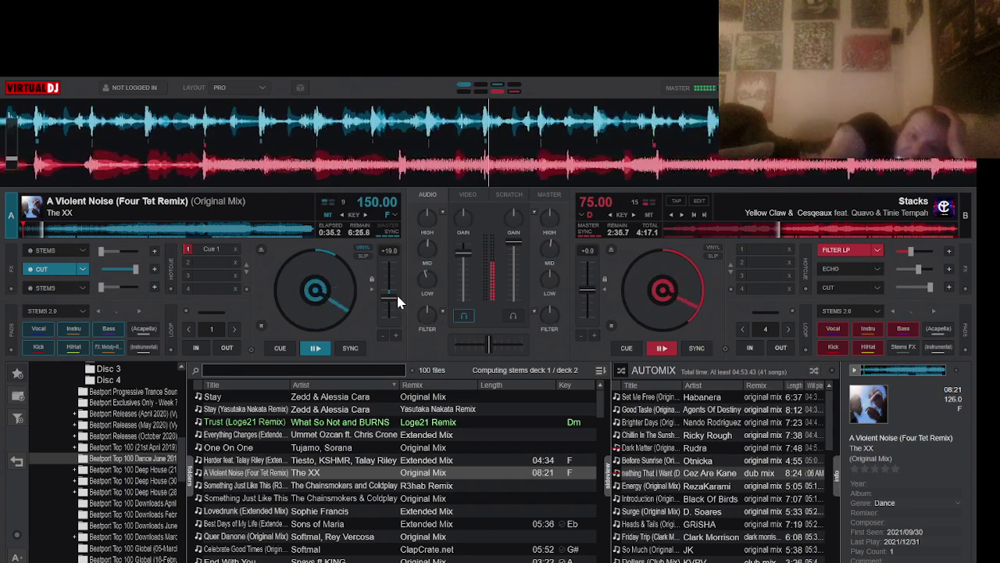
left_click_drag(397, 292, 393, 300)
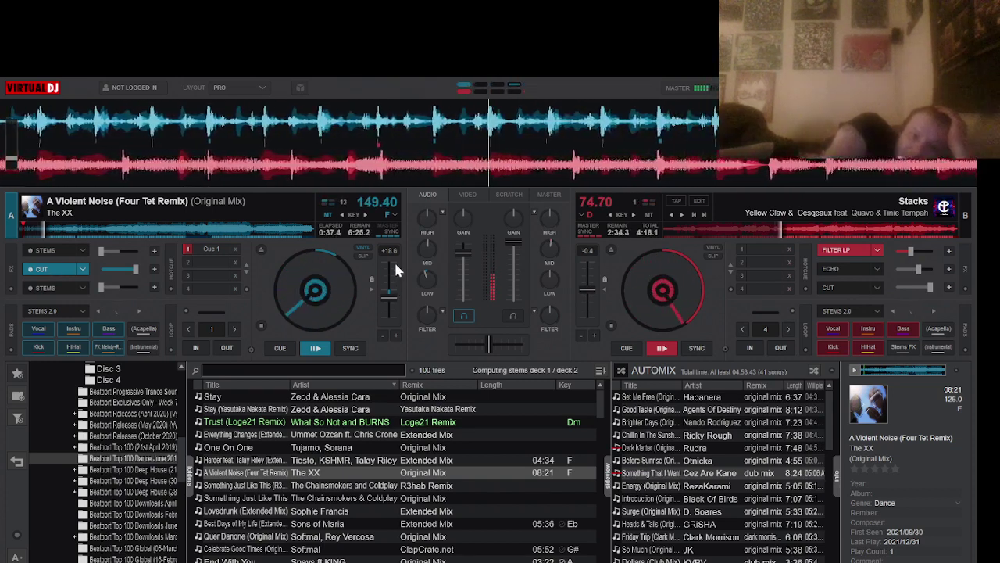
left_click(393, 276)
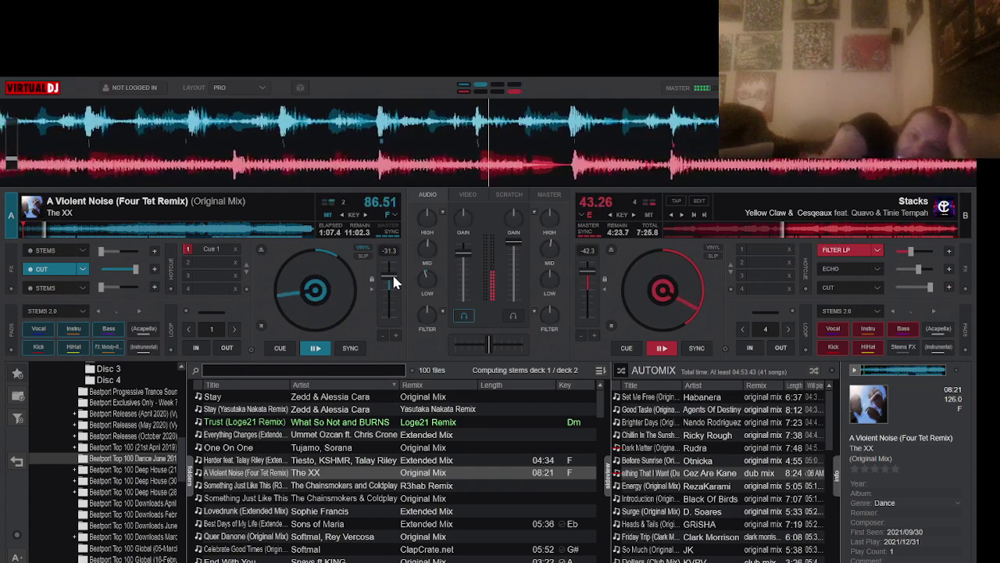
left_click(394, 289)
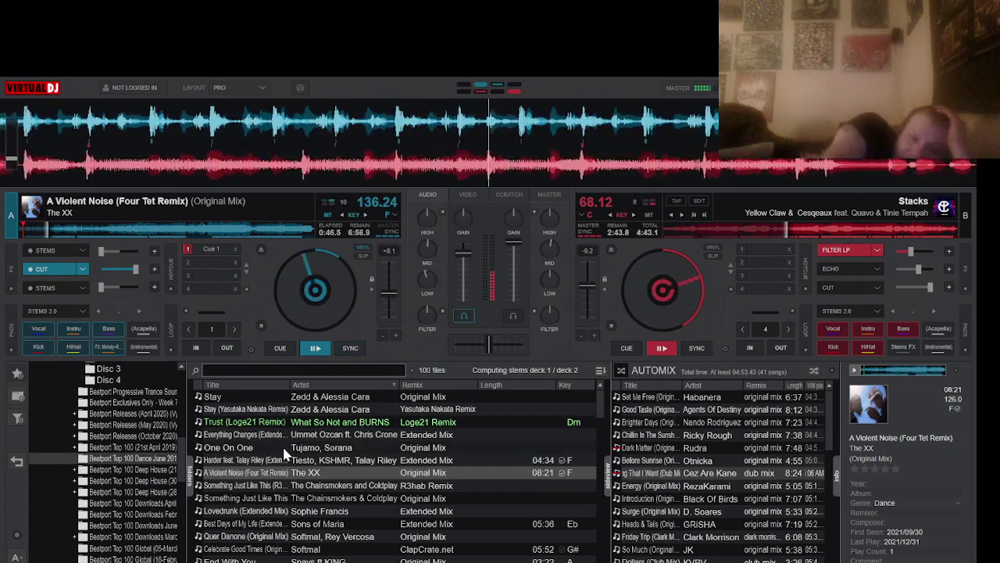
Replace the song on deck A with "One On One" (Original Mix) and play it in sync with deck B
left_click_drag(285, 448, 253, 283)
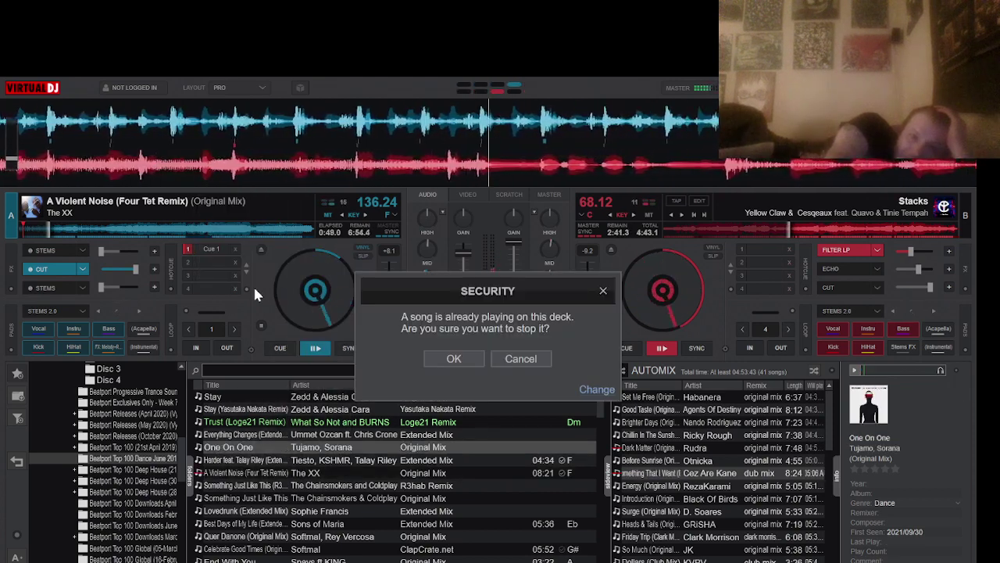
left_click(455, 361)
left_click(321, 348)
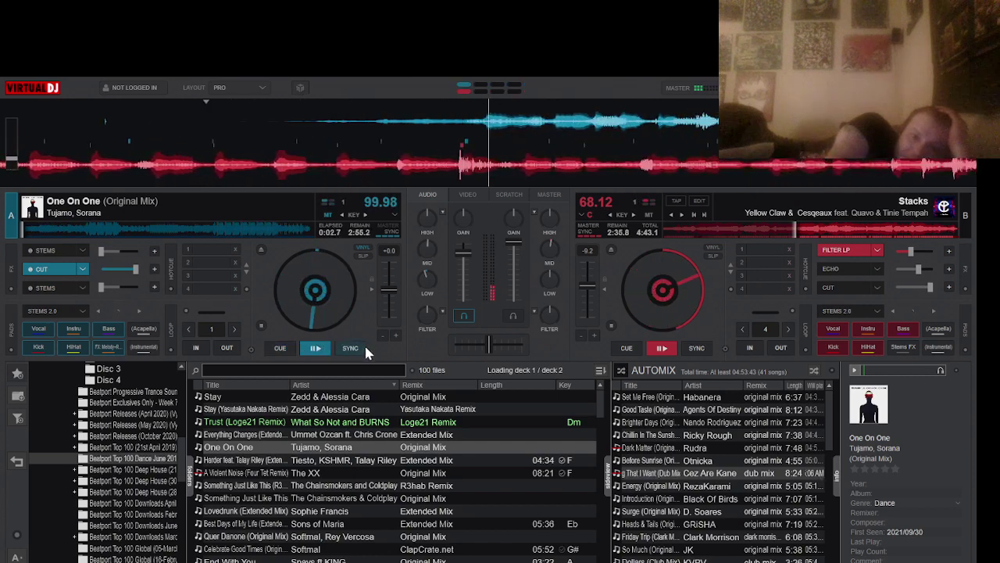
left_click(365, 349)
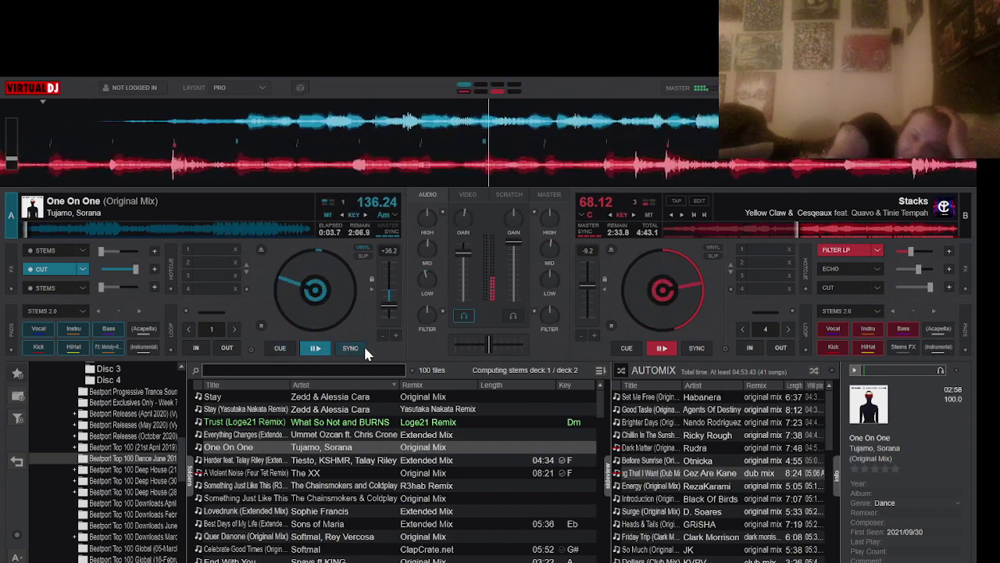
Replace deck B's song with "Something Just Like This" (Original Mix) by The Chainsmokers & Coldplay and play both decks in sync
left_click(294, 497)
left_click_drag(294, 498, 660, 227)
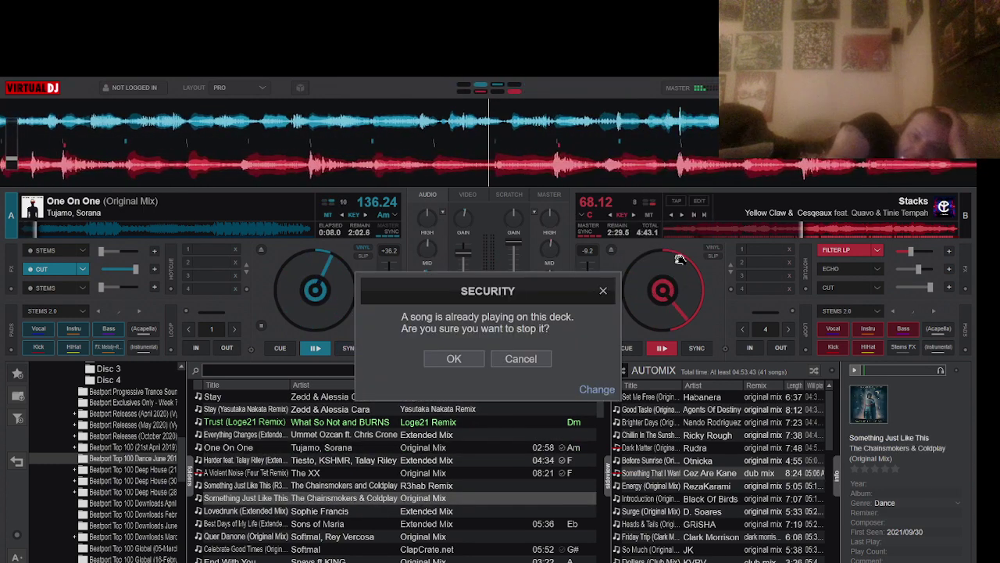
left_click(455, 358)
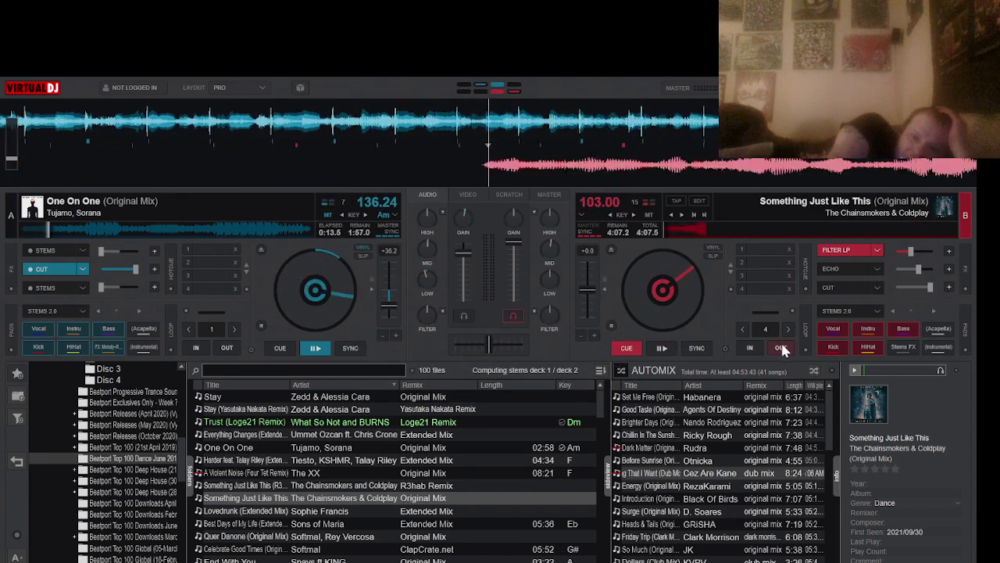
left_click(661, 350)
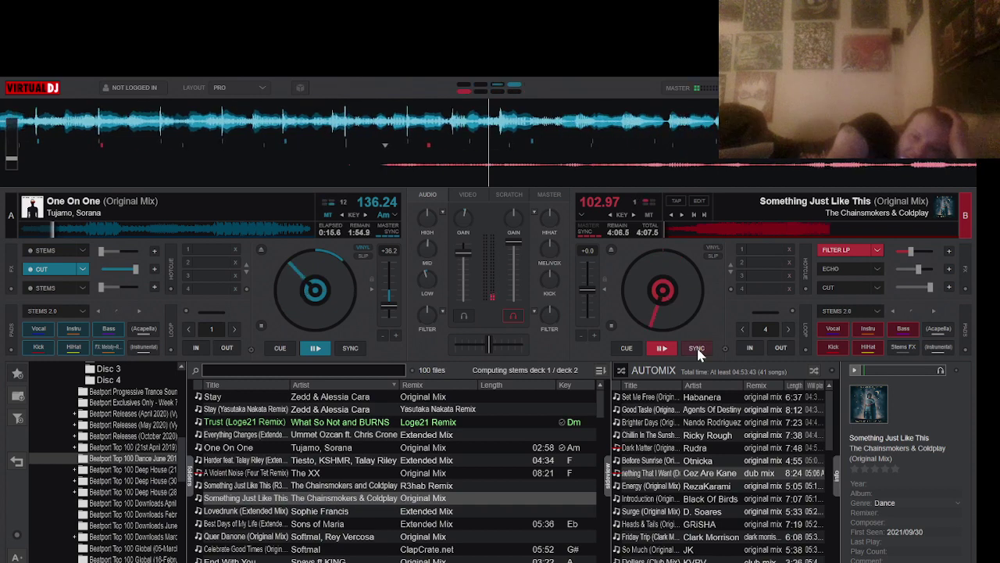
left_click(697, 349)
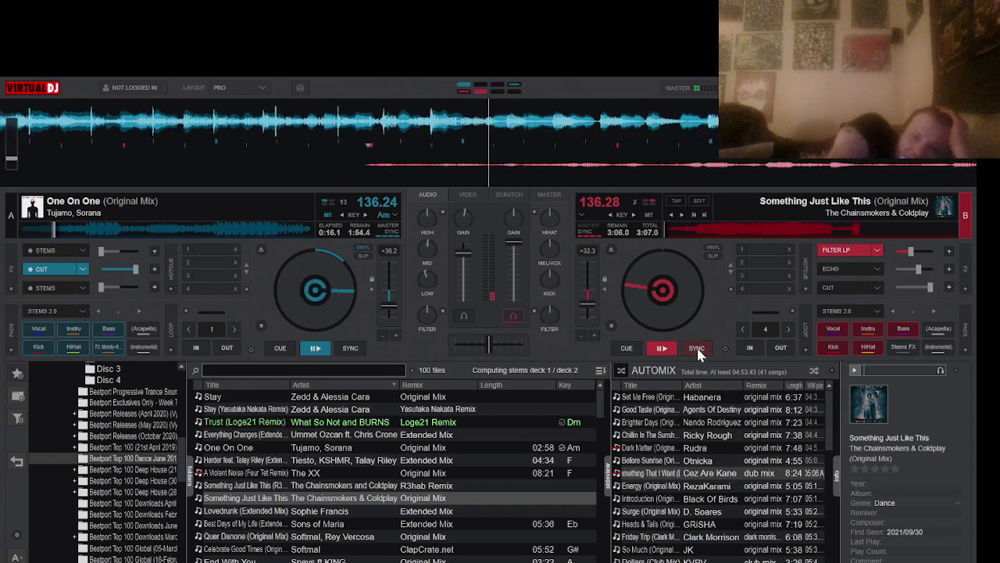
left_click(351, 349)
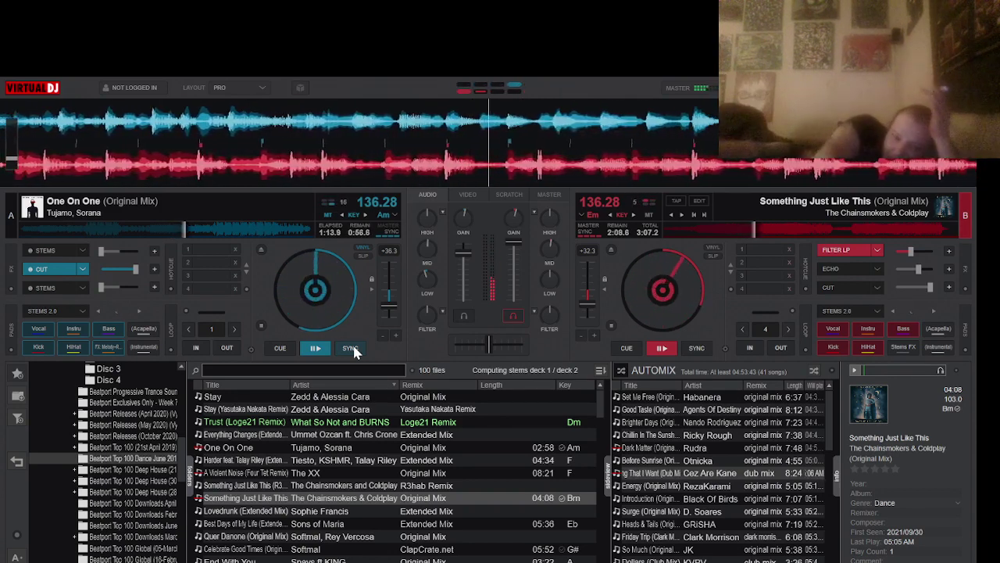
Replace the song on deck B with "Celebrate Good Times (Original Mix)" and play it in sync with deck A
left_click_drag(238, 551, 673, 223)
left_click(454, 359)
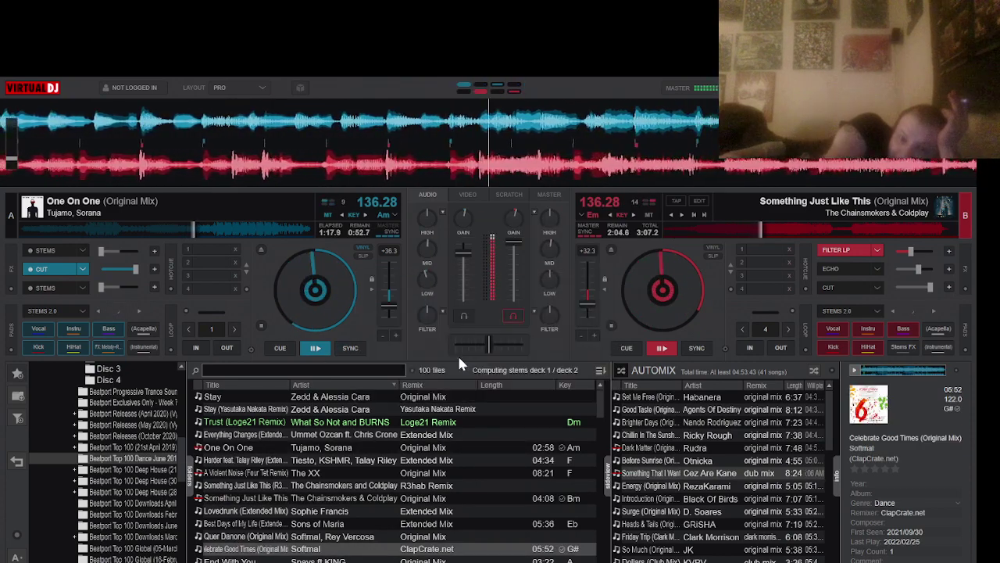
left_click(661, 348)
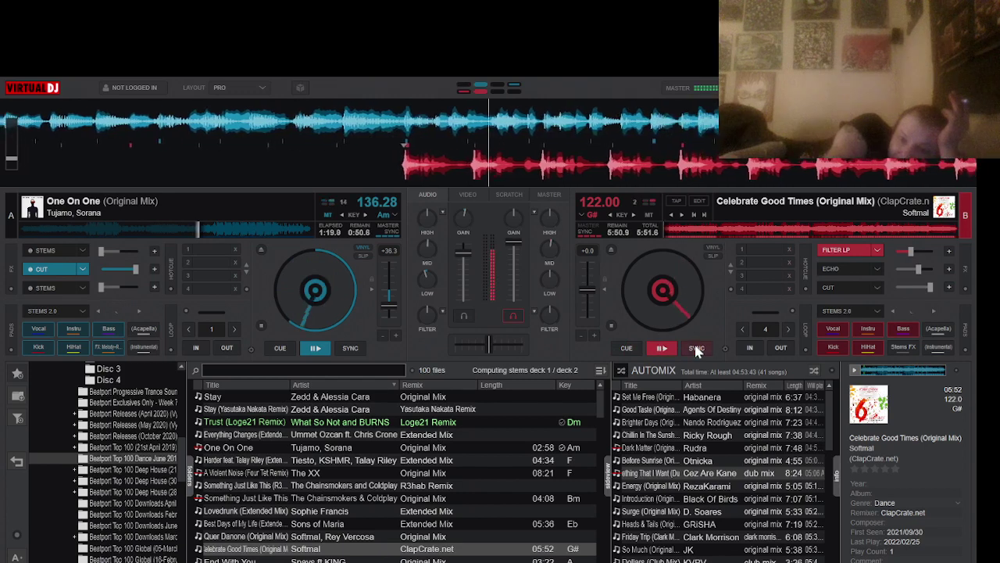
left_click(696, 348)
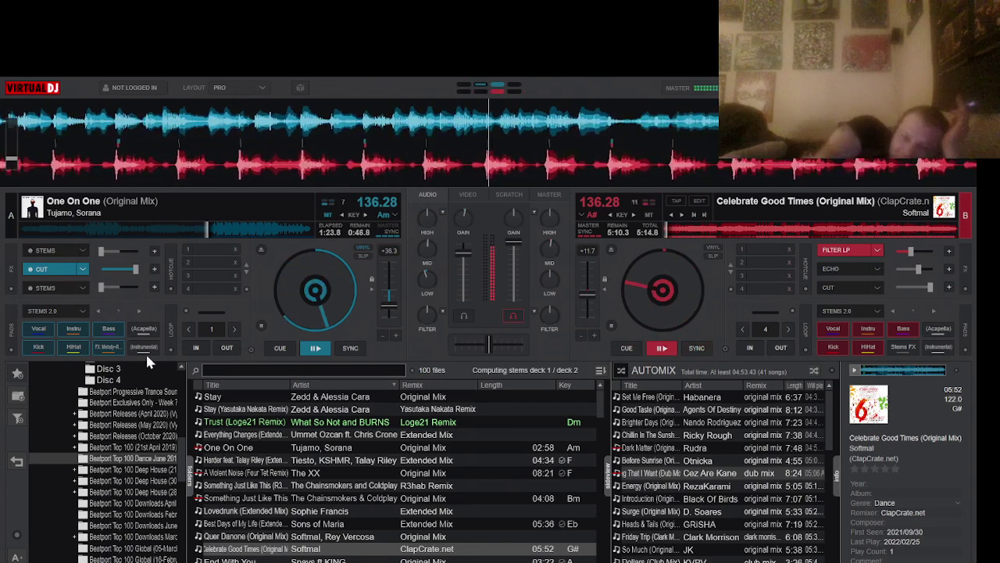
From the "Beatport Releases (April 2020)" folder, replace deck A's song with "Amarula (Club Mix)" and play it in sync with deck B
left_click(130, 414)
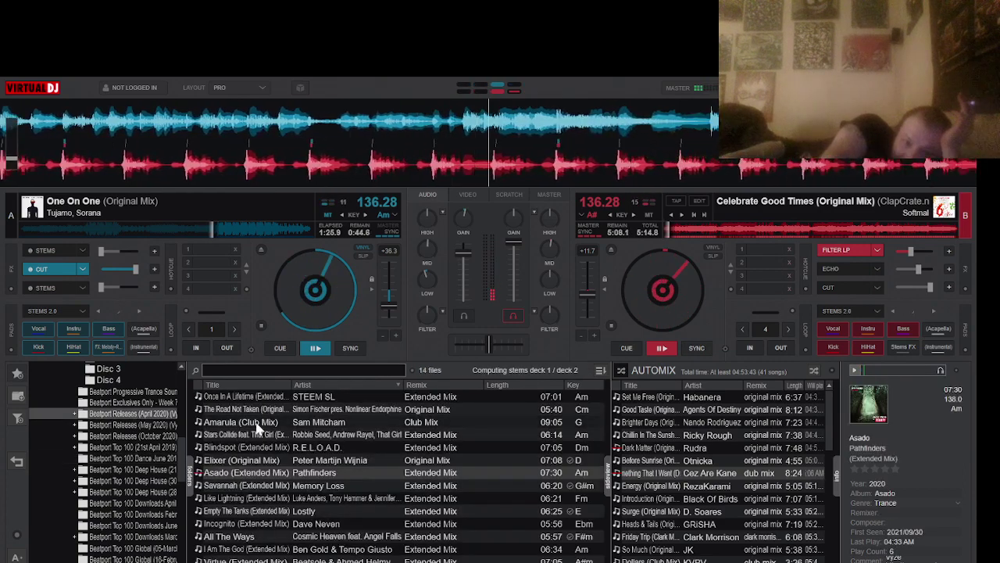
left_click_drag(235, 422, 227, 225)
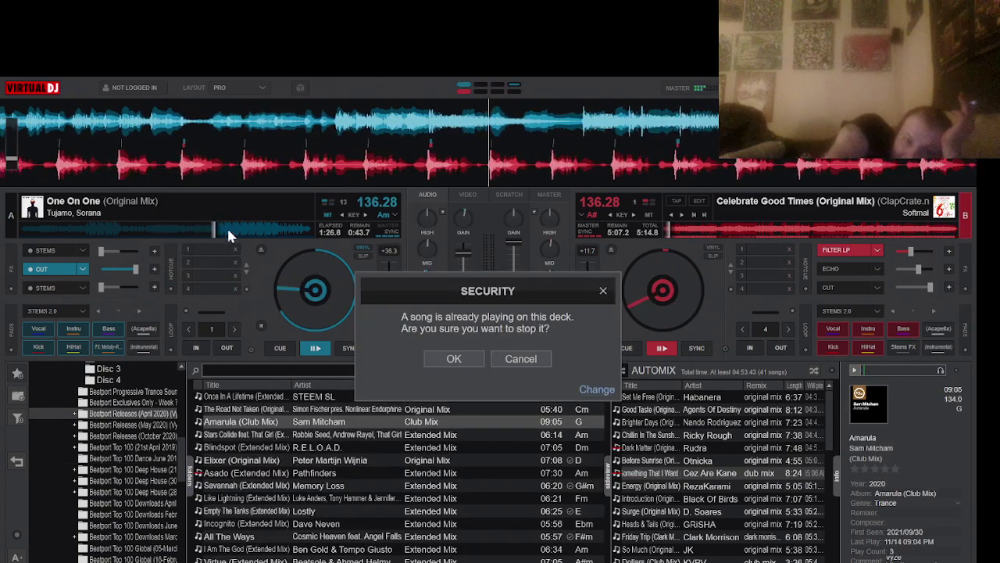
left_click(454, 359)
left_click(309, 349)
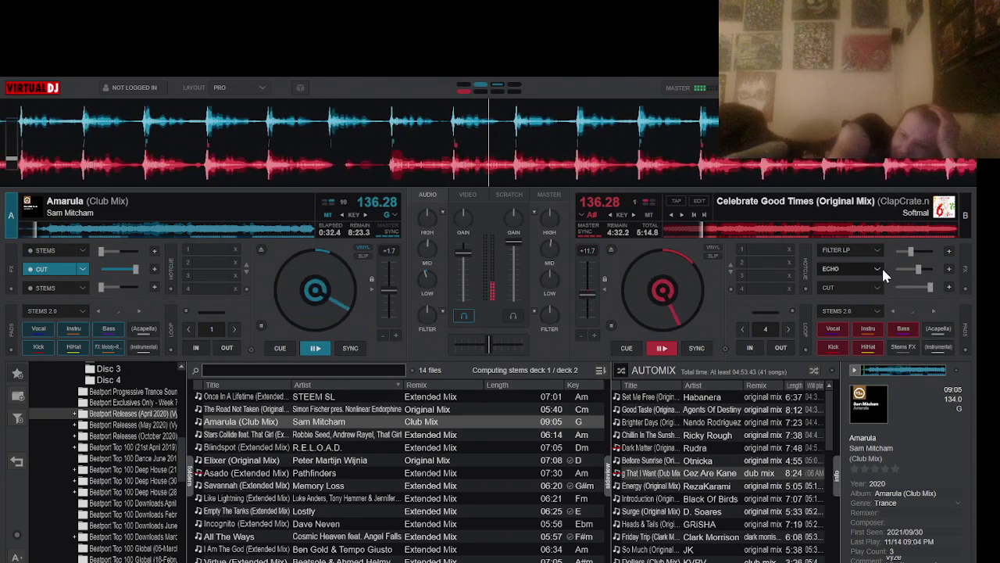
Assign Filter to deck B's second effect slot, turn it on, and slightly raise its amount
left_click(882, 269)
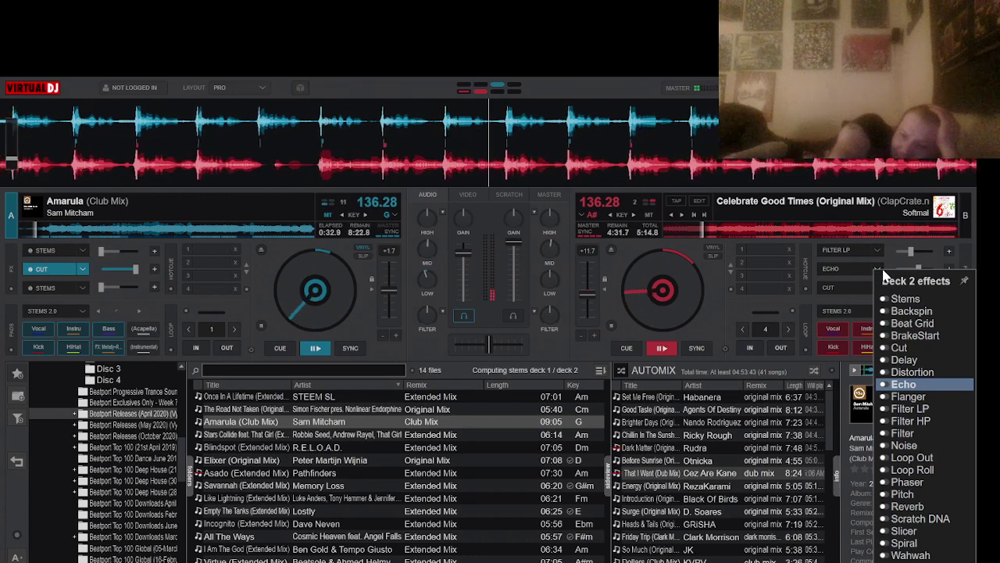
left_click(905, 434)
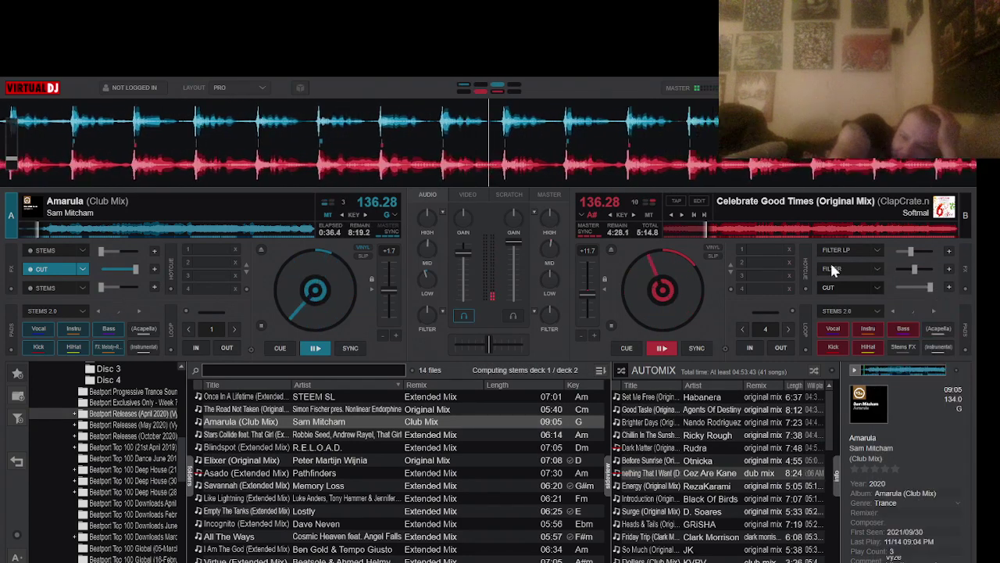
left_click(854, 267)
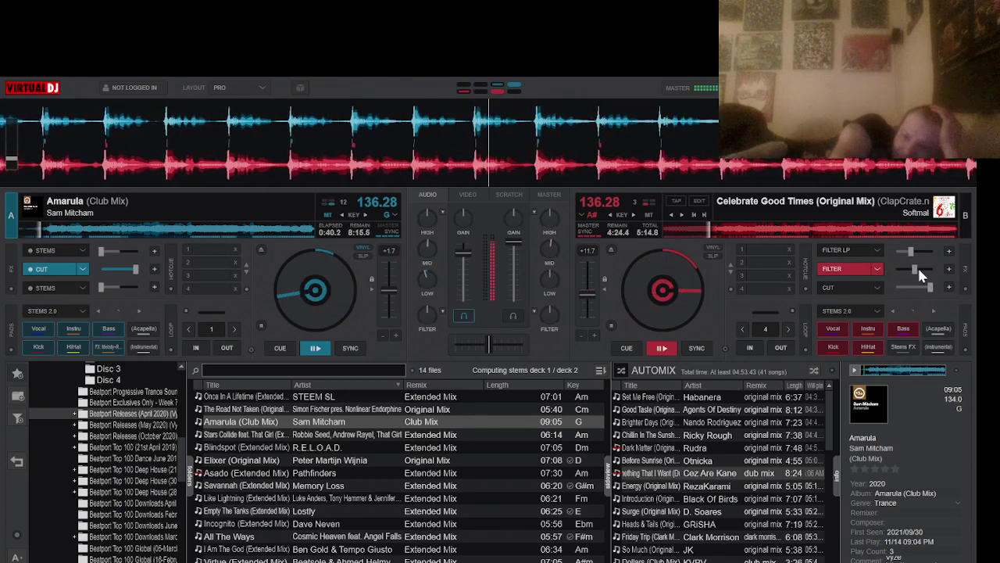
left_click_drag(917, 265, 922, 267)
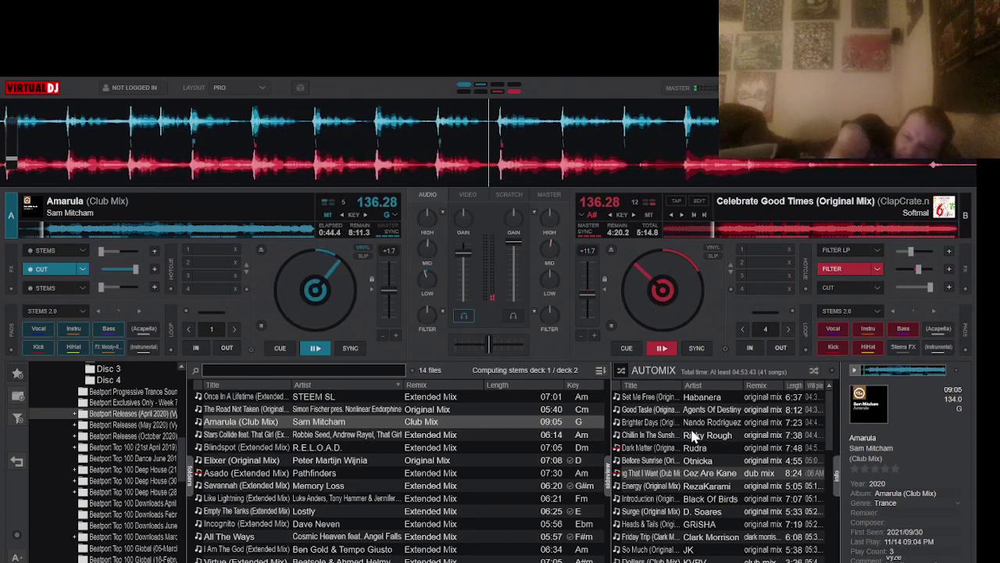
Replace the song on deck B with "All The Ways" (Extended Mix) and play it in sync with deck A
left_click_drag(265, 541, 750, 212)
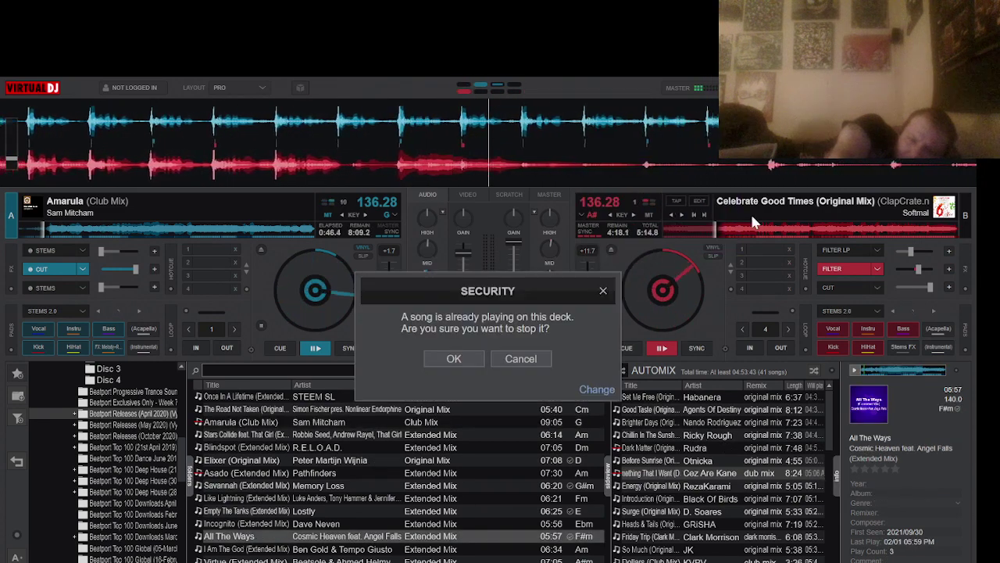
left_click(455, 359)
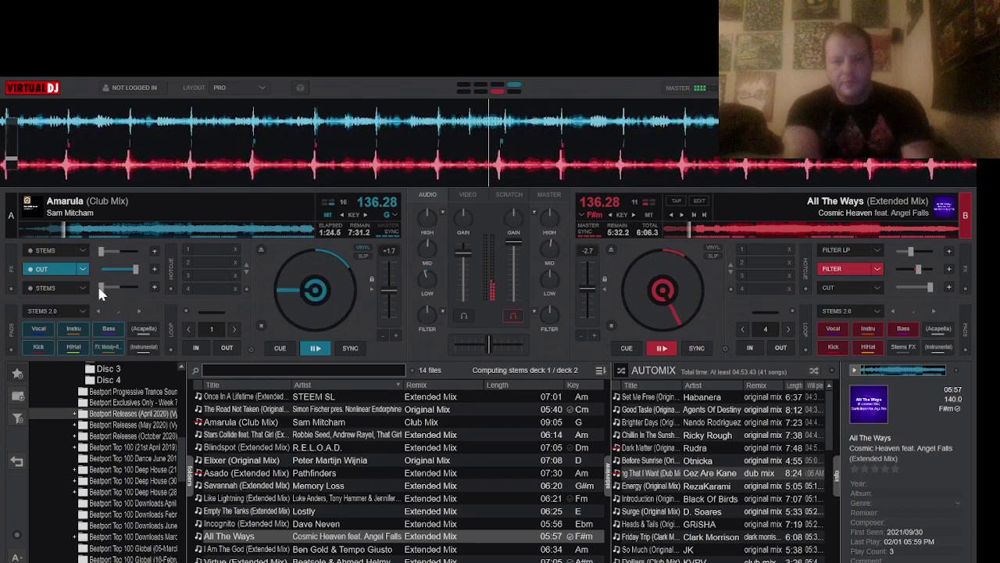
Turn off Cut on deck A, then reduce its low EQ while boosting deck B's mid EQ
left_click(60, 267)
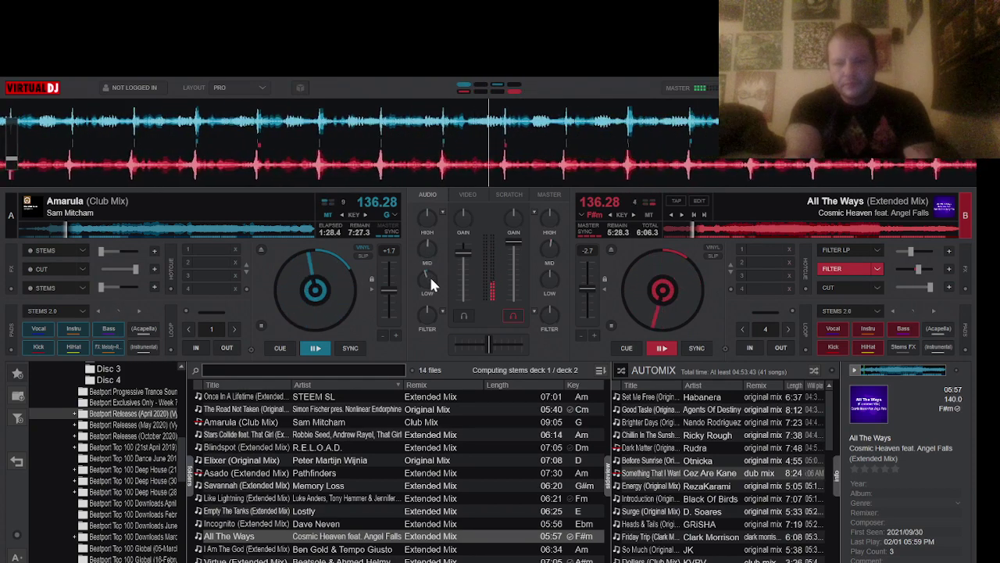
left_click_drag(429, 275, 443, 298)
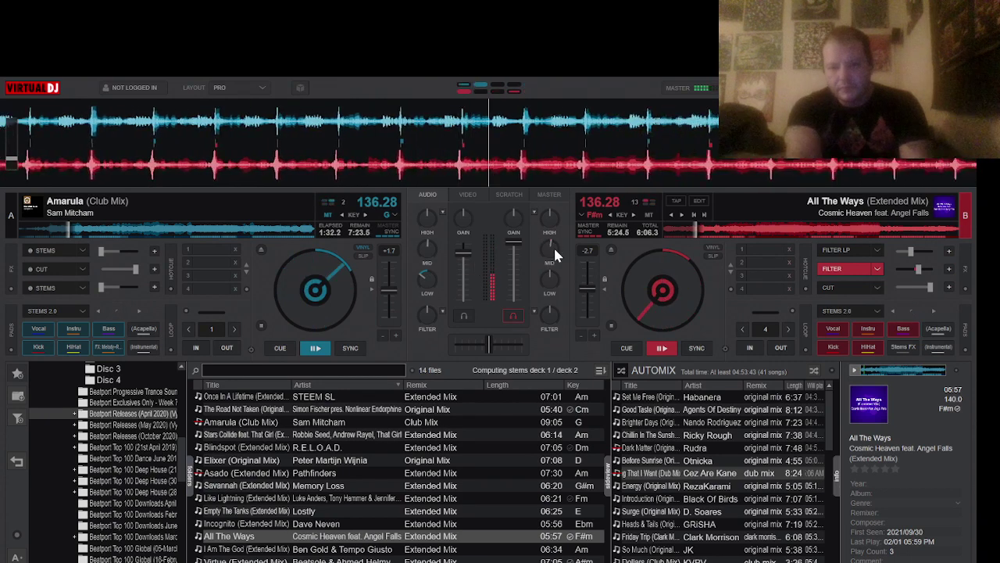
left_click_drag(555, 248, 572, 239)
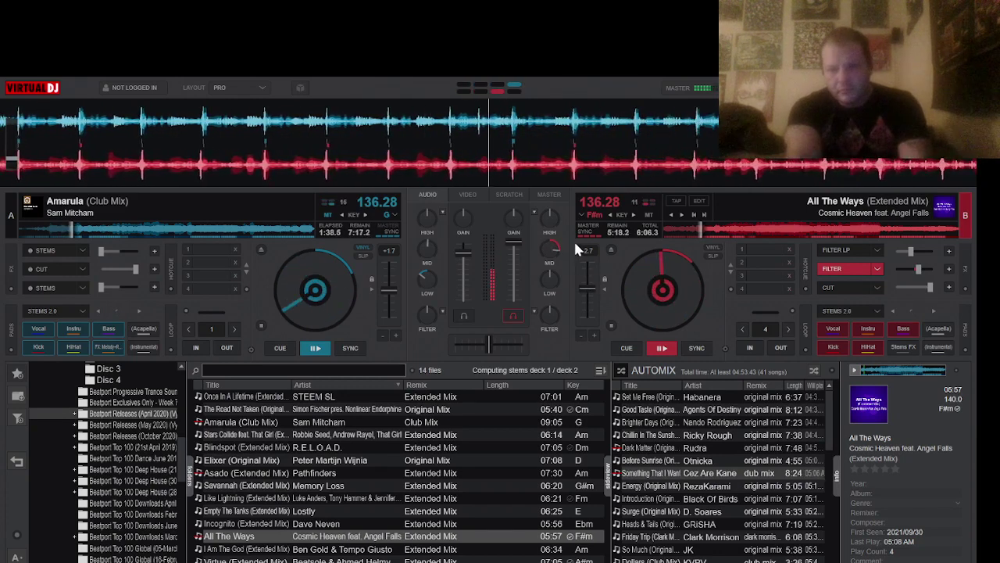
Turn off Filter on deck B, assign Stems to its first effect slot, and isolate the song's acapella
left_click(850, 269)
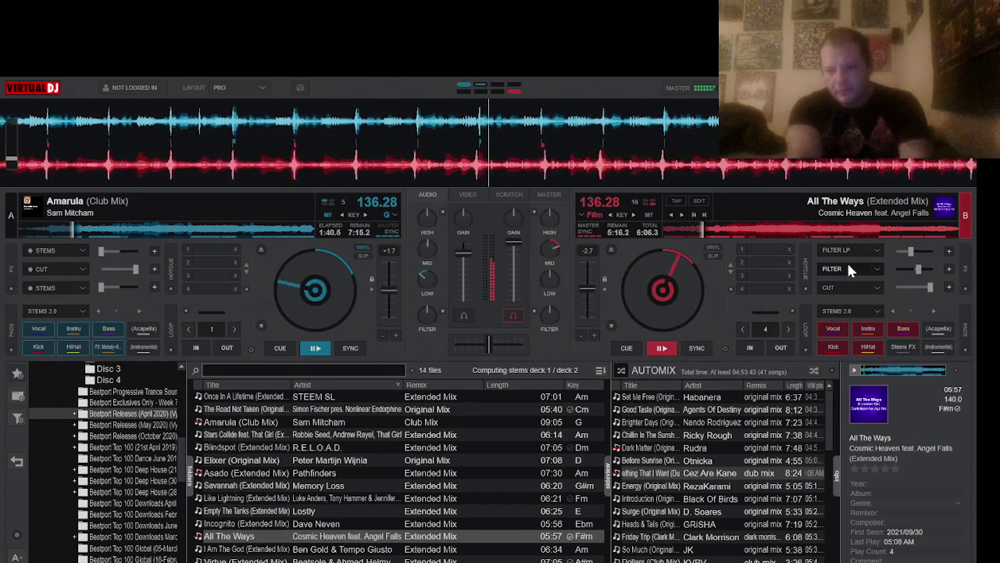
left_click(878, 250)
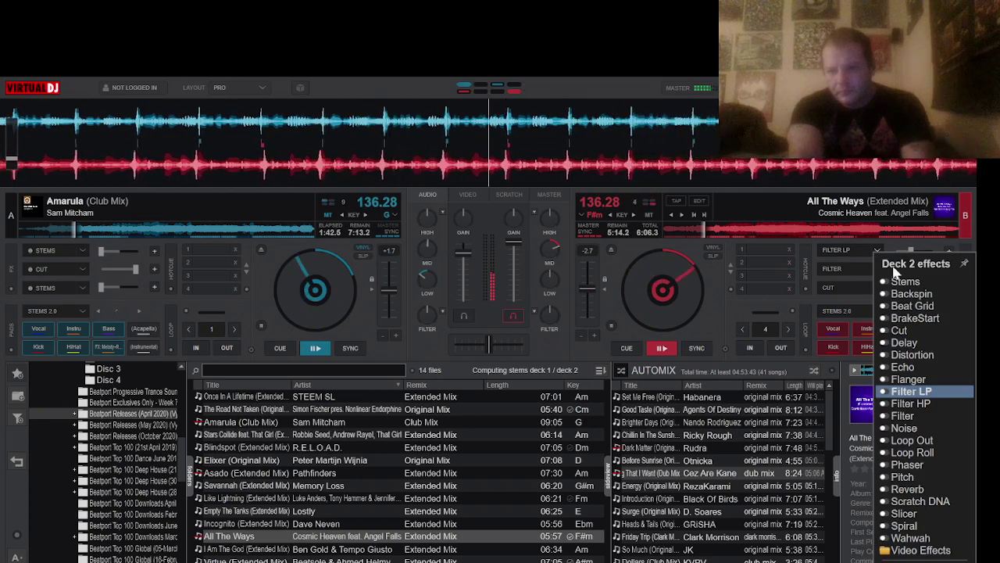
left_click(914, 282)
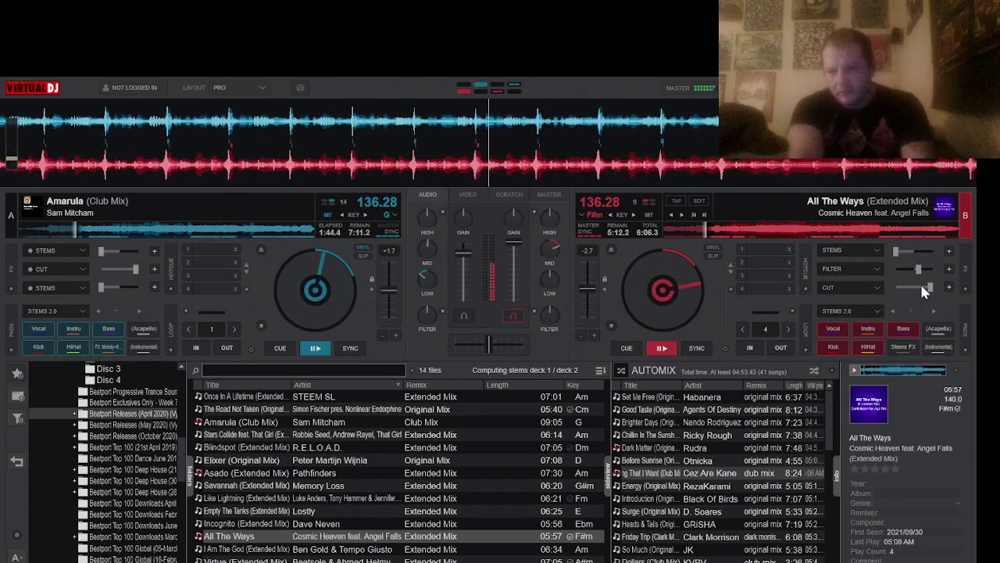
left_click(941, 329)
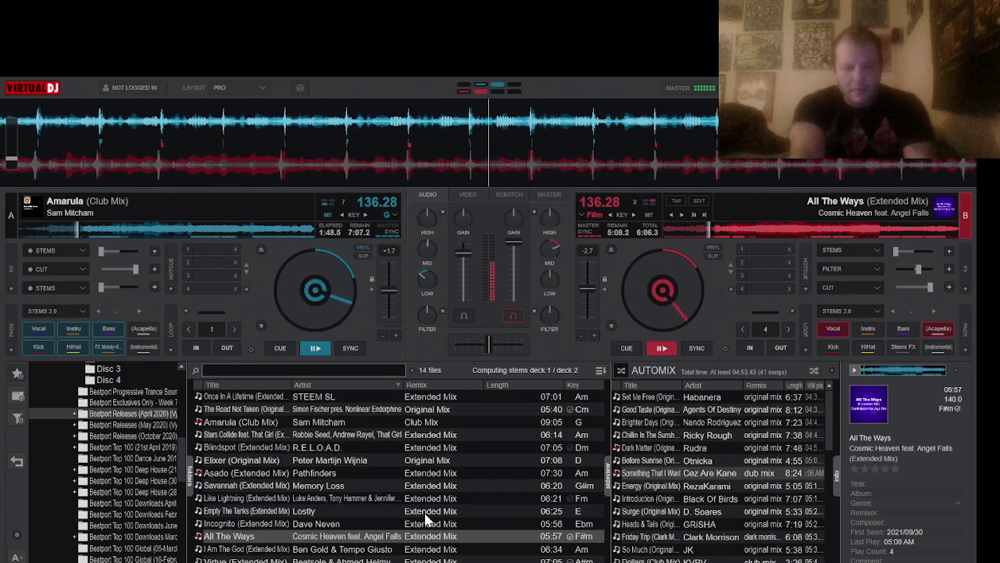
Browse the Beatport folders and open Disc 1 of the Beatport Top 100 Melodic House collection
left_click(148, 492)
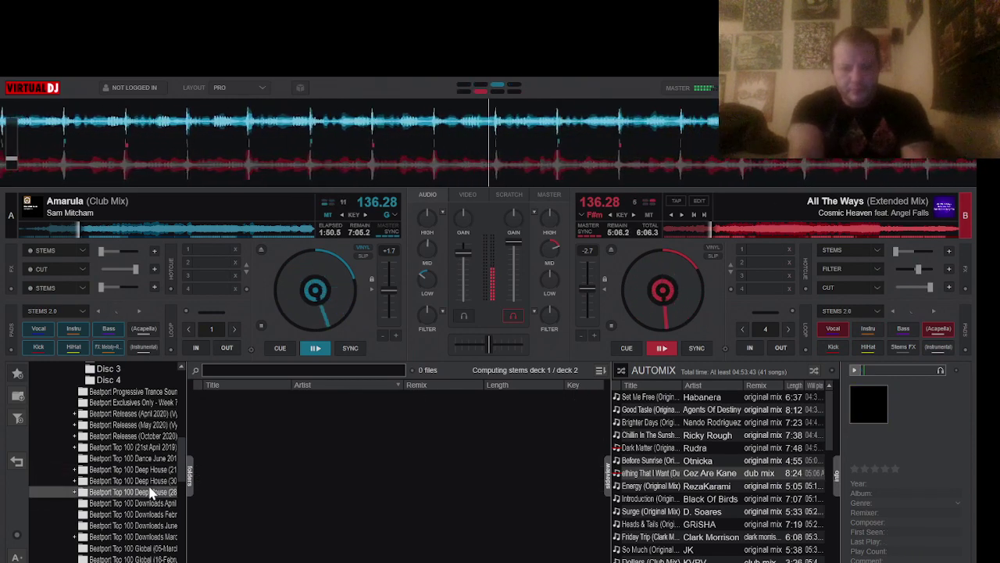
left_click(134, 538)
scroll(133, 542, "down", 10)
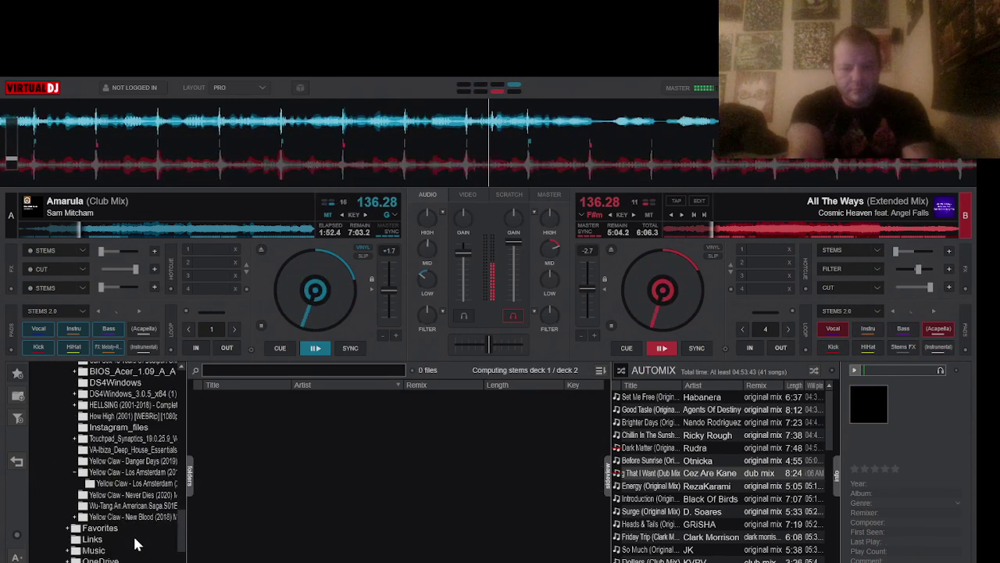
left_click(124, 424)
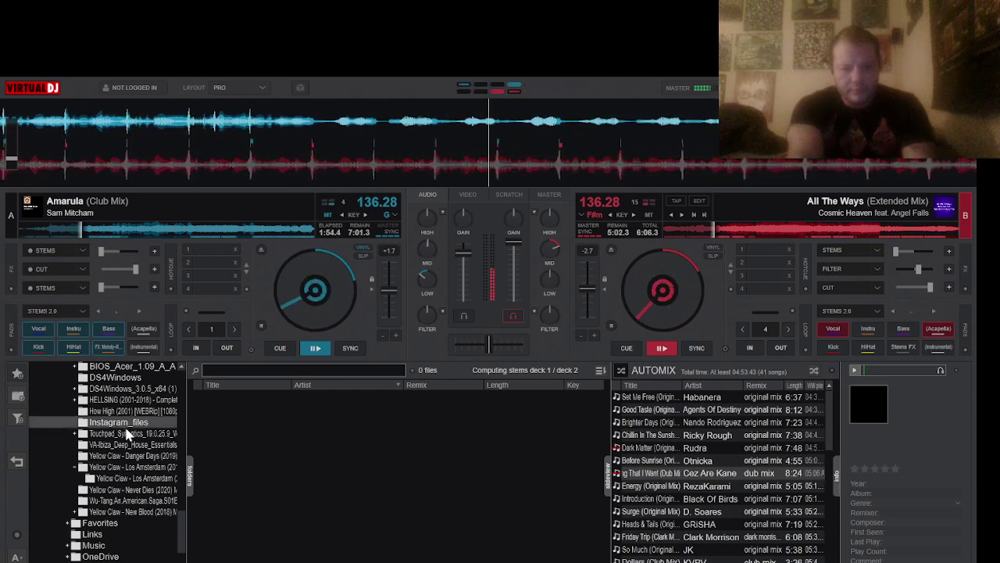
scroll(160, 478, "up", 5)
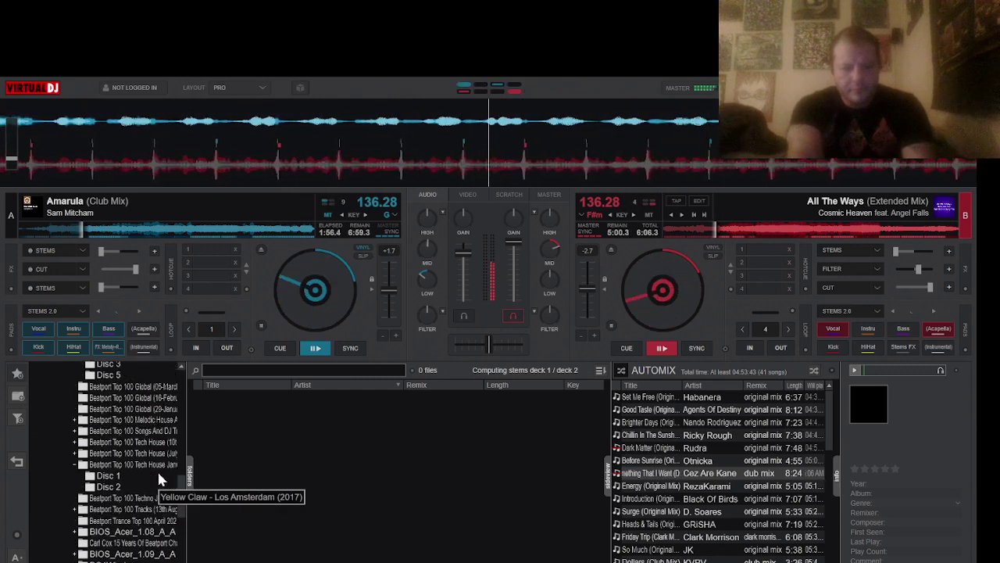
double_click(117, 420)
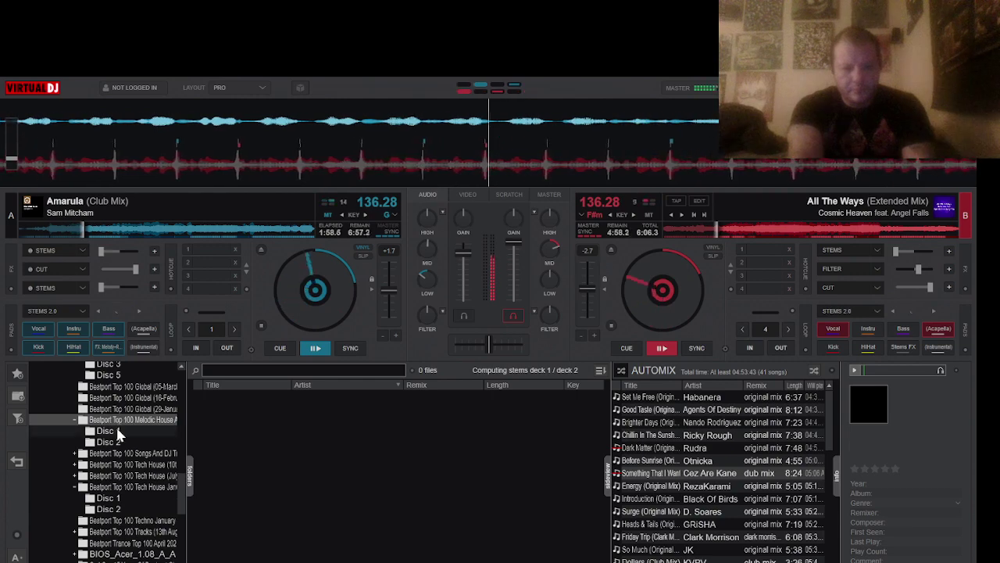
left_click(118, 430)
Replace the song on deck A with "Atlantico" (Original Mix) and play it
left_click_drag(234, 422, 180, 244)
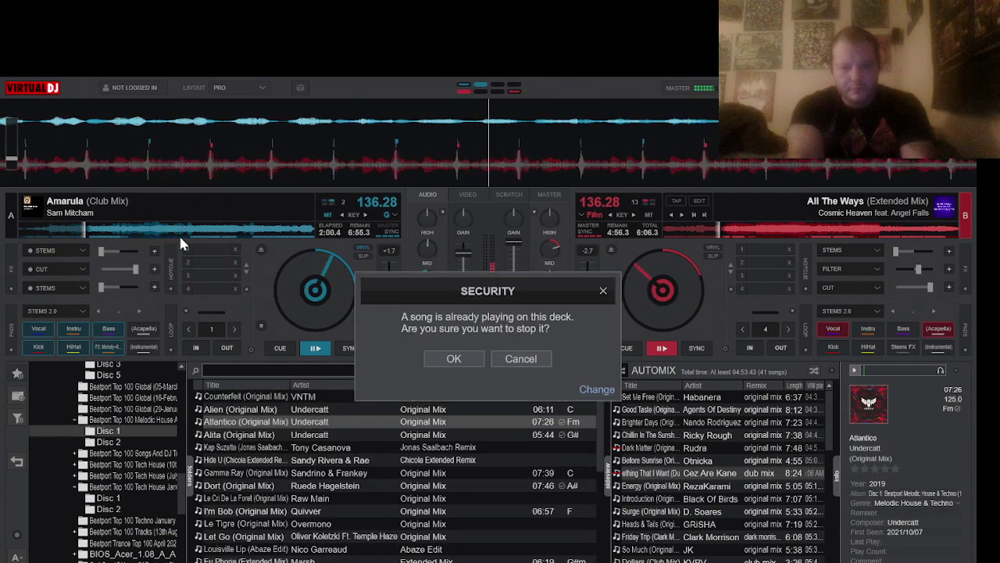
left_click(454, 358)
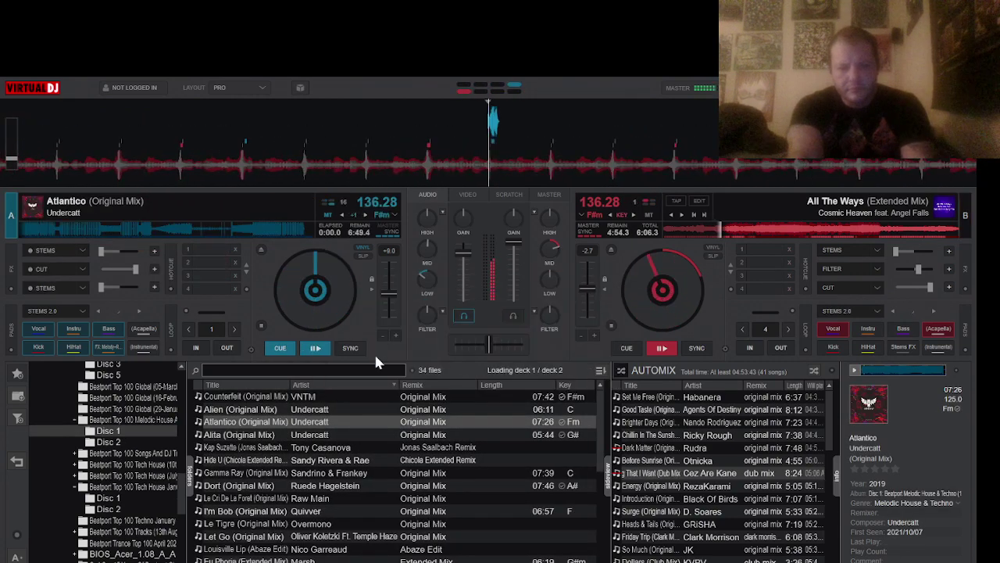
left_click(319, 351)
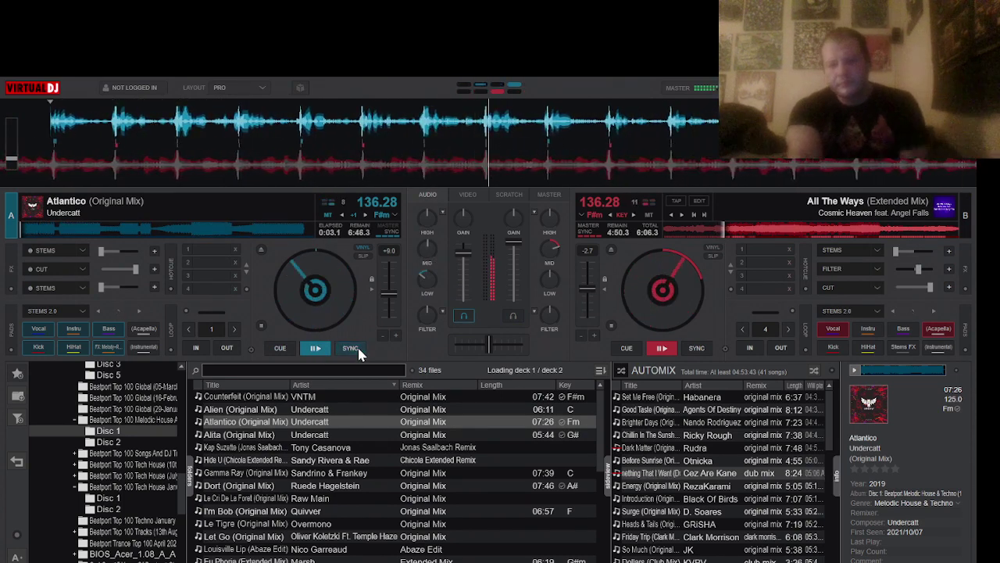
Turn off Stems on deck A, assign Phaser to its first effect slot, and turn Phaser on
left_click(64, 289)
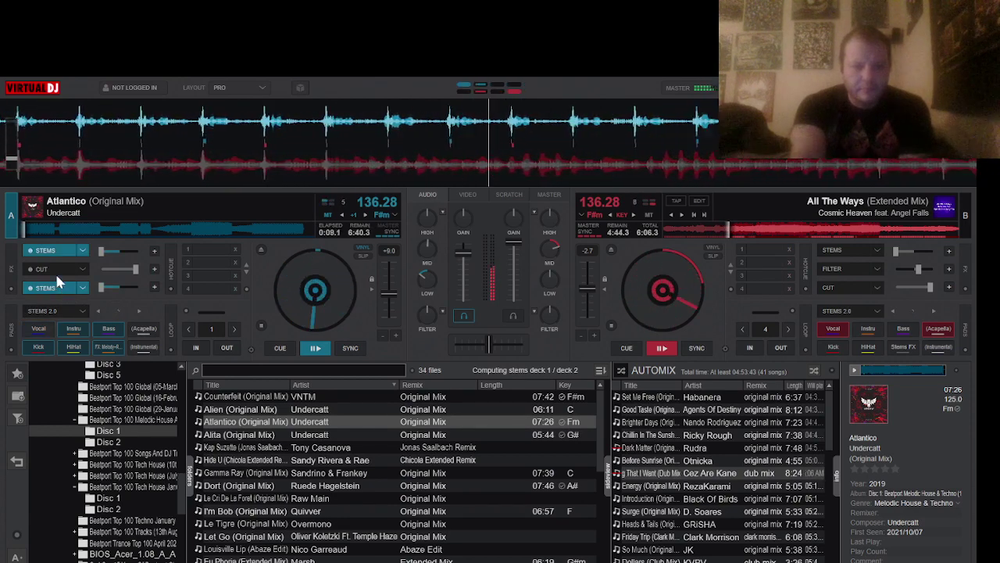
left_click(63, 259)
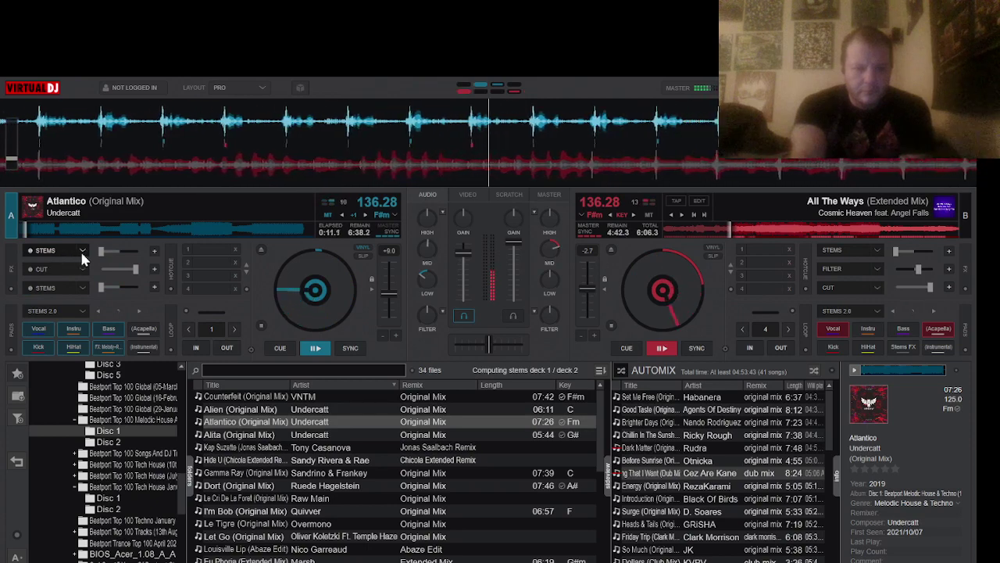
left_click(82, 250)
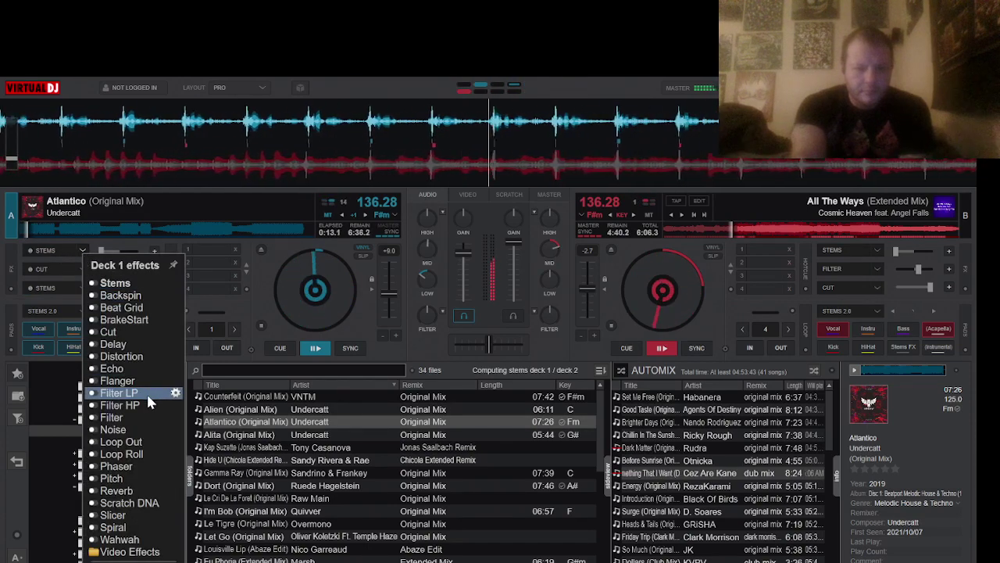
left_click(154, 468)
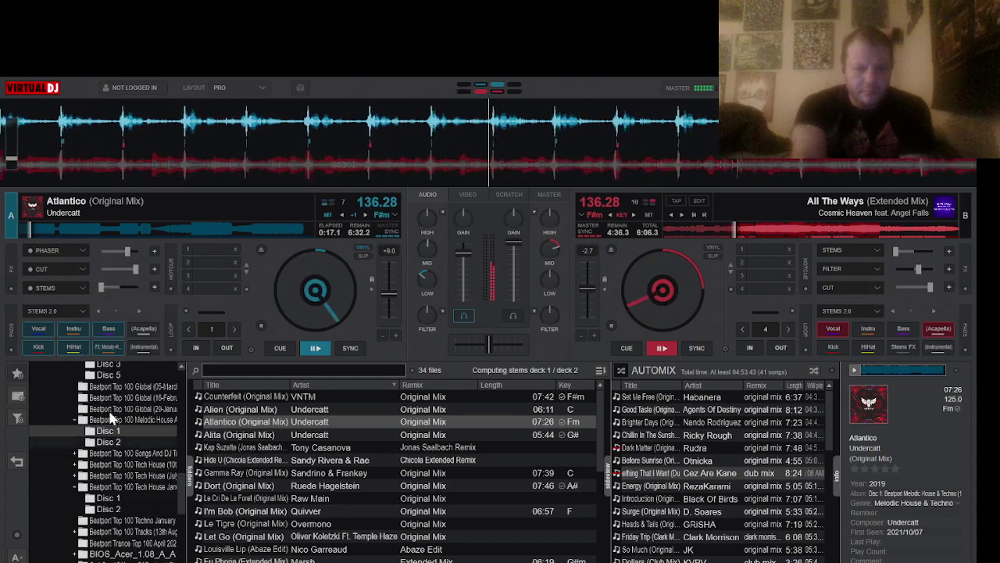
left_click(56, 254)
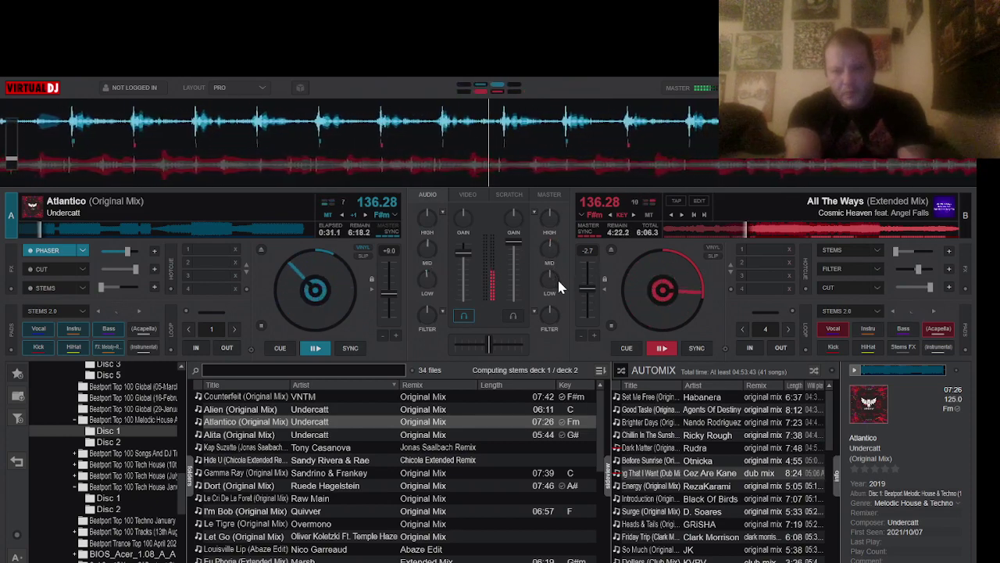
Start a loop on deck A and shorten it to 1/4 beat
left_click(196, 349)
left_click(236, 351)
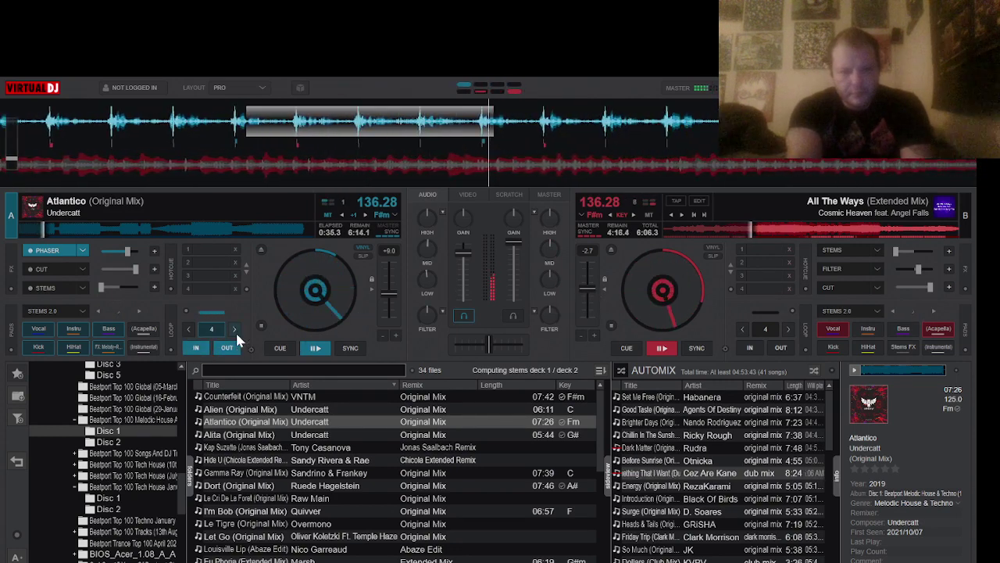
left_click(189, 331)
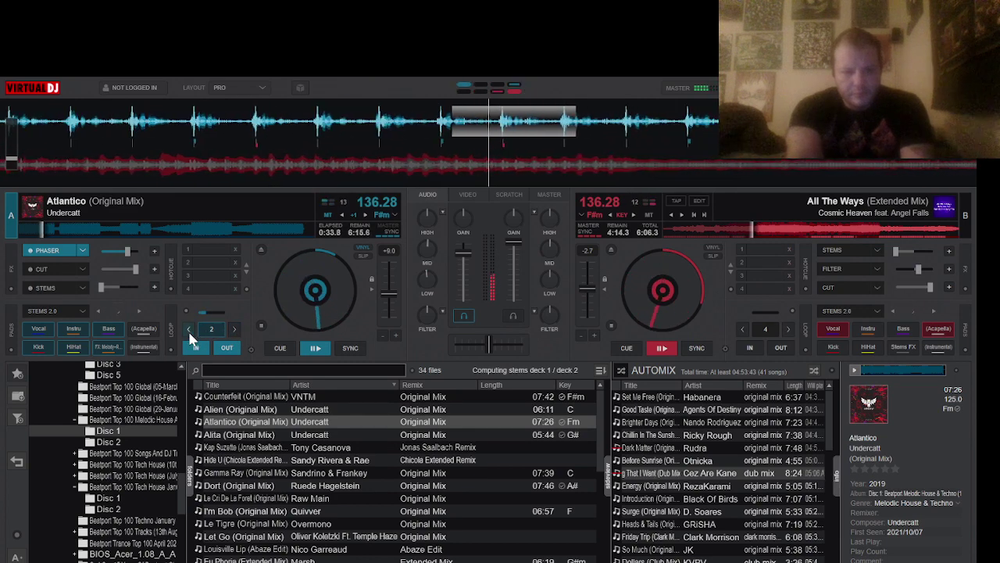
left_click(189, 330)
left_click(189, 330)
left_click(190, 330)
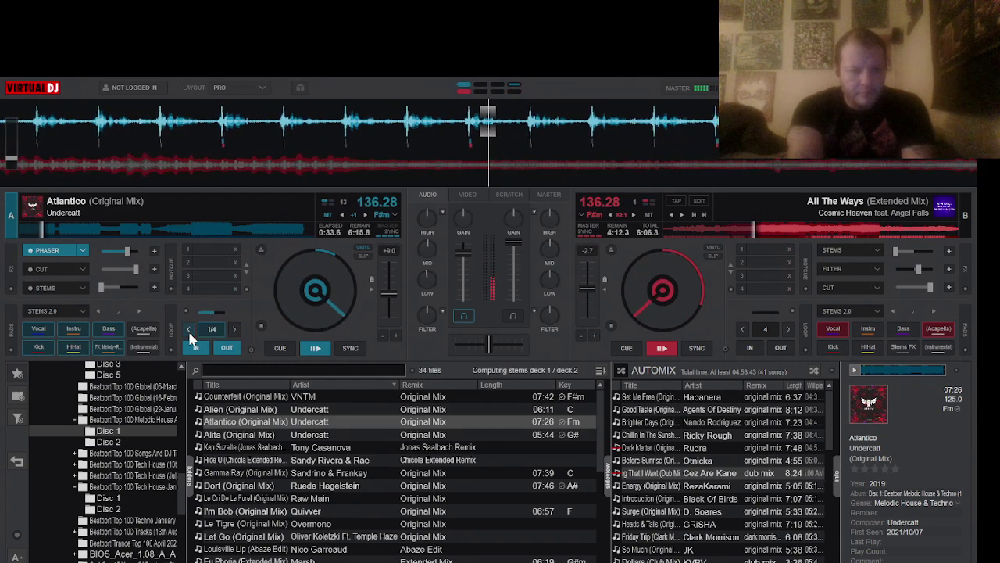
Turn on Cut alongside Phaser on deck A, toggling the third slot's Stems effect on and off
left_click(56, 274)
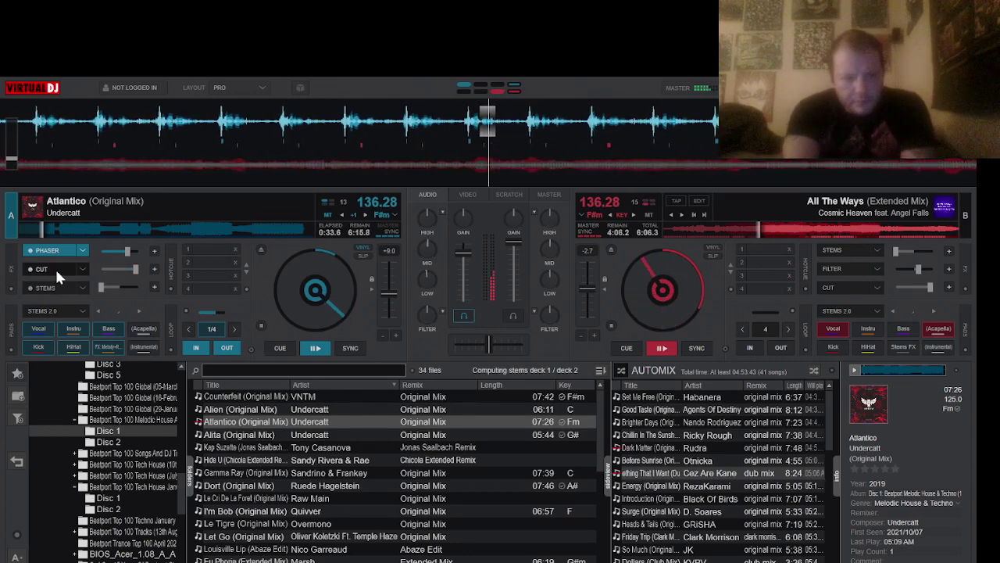
left_click(56, 286)
left_click(58, 267)
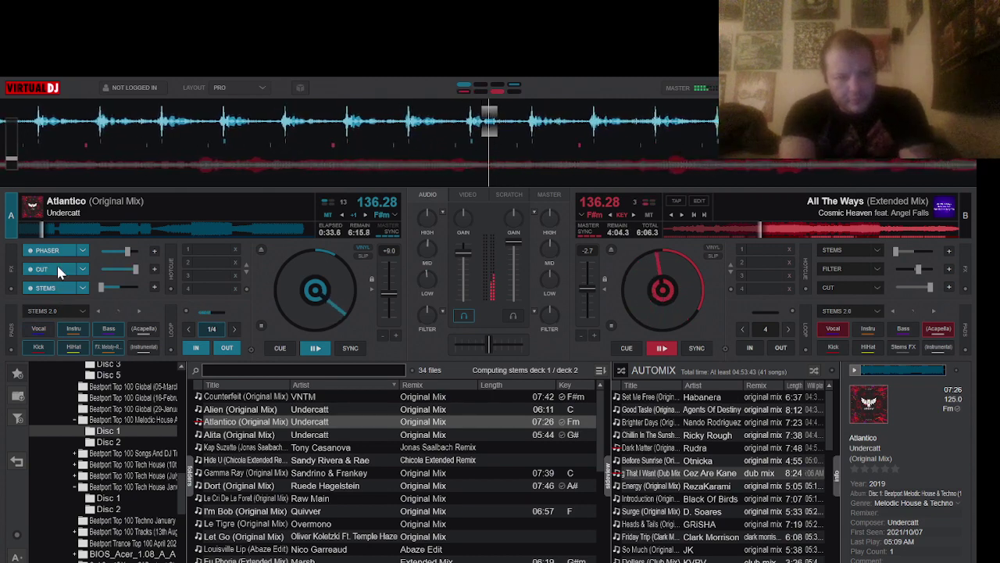
left_click(59, 288)
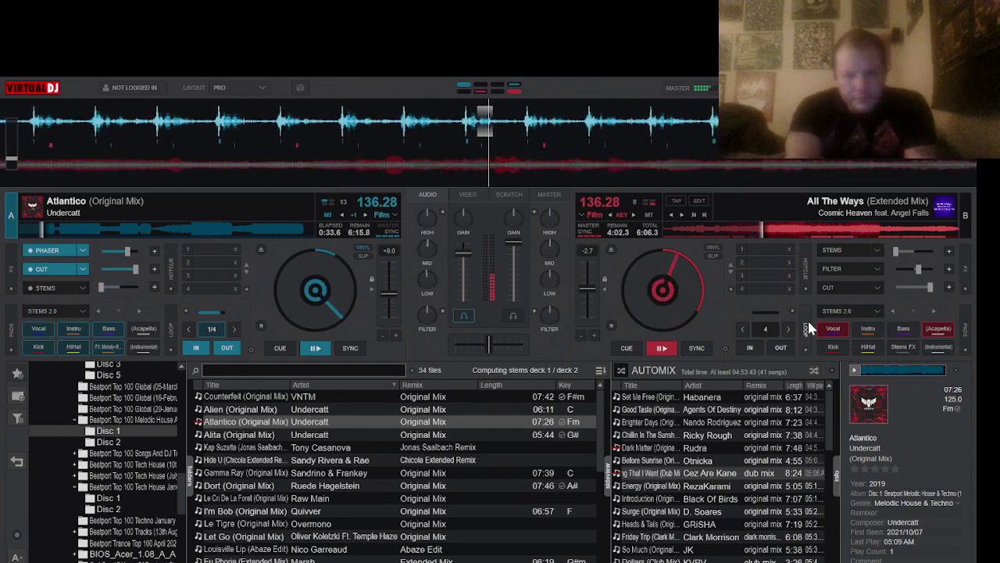
Turn on Filter on deck B, then briefly apply Stems while raising its amount to about half
left_click(836, 272)
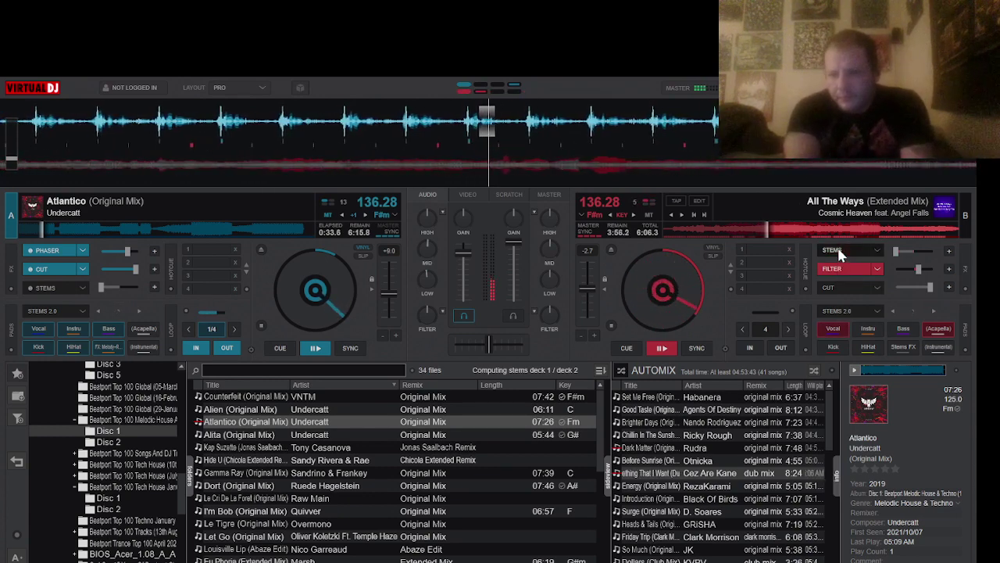
left_click(838, 250)
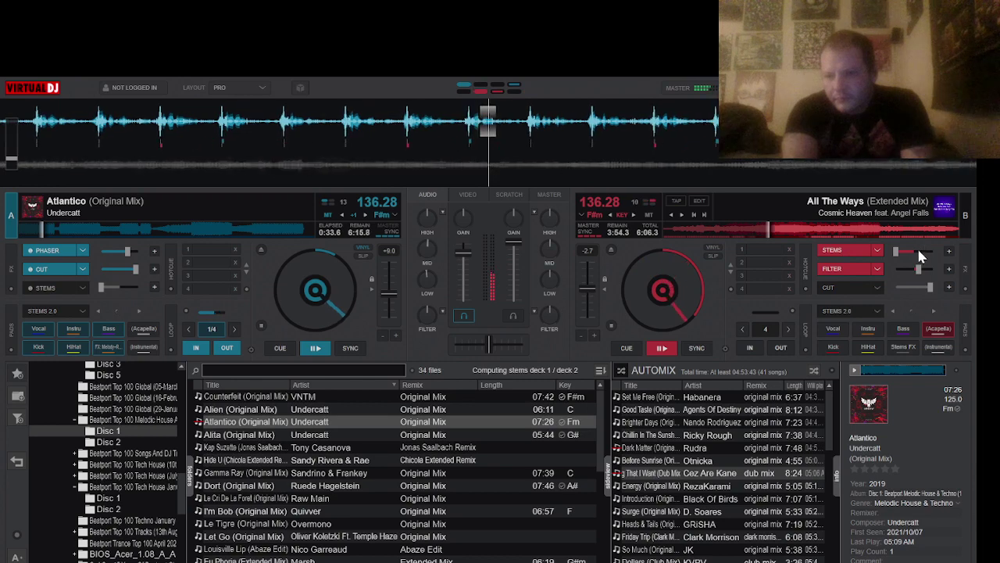
left_click(920, 252)
left_click(838, 252)
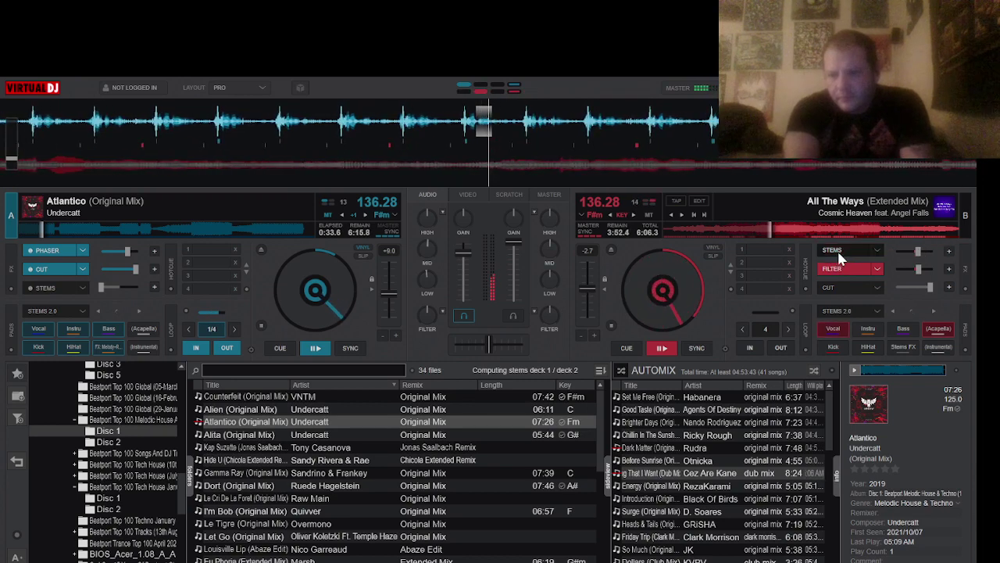
Bring the instrument, hi-hat and kick stems back in on deck B
left_click(873, 330)
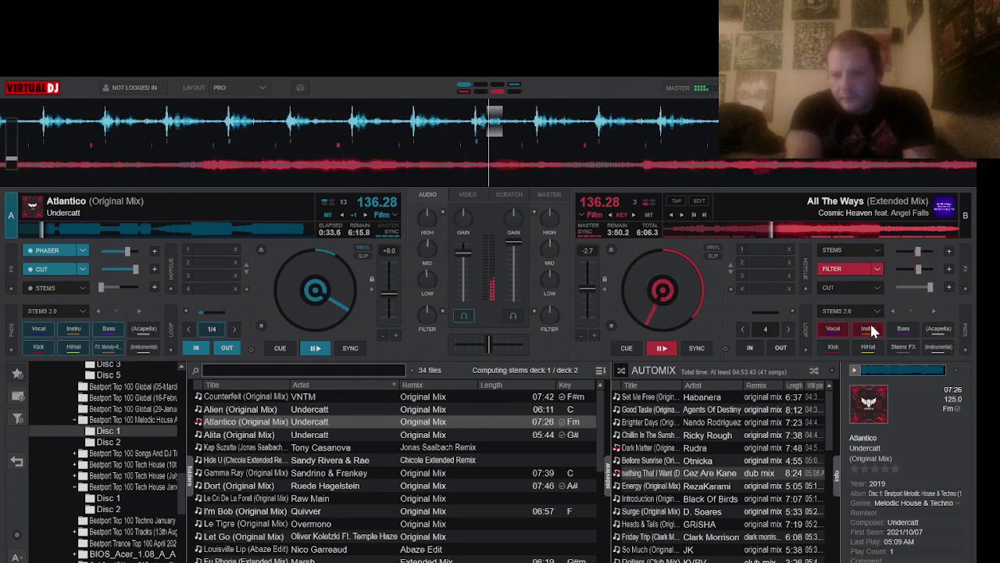
left_click(868, 347)
left_click(833, 347)
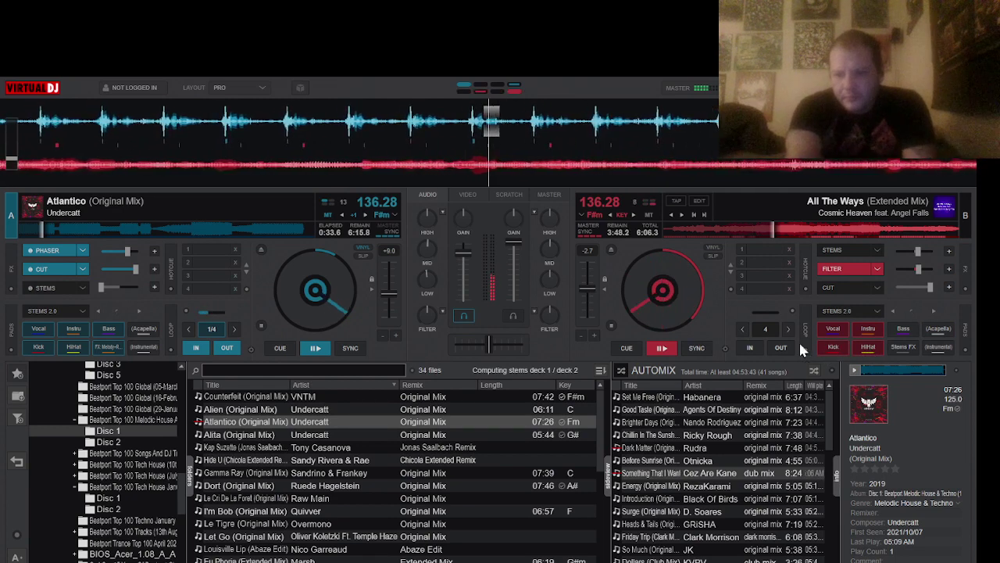
Release deck A's loop, then start a new loop and shorten it to 1/2 beat
left_click(225, 352)
left_click(224, 349)
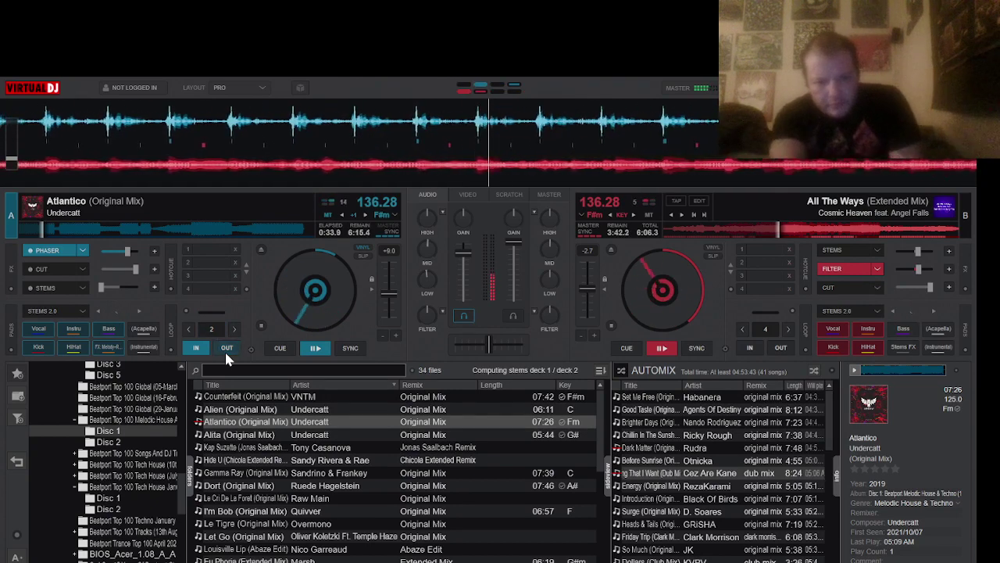
left_click(227, 350)
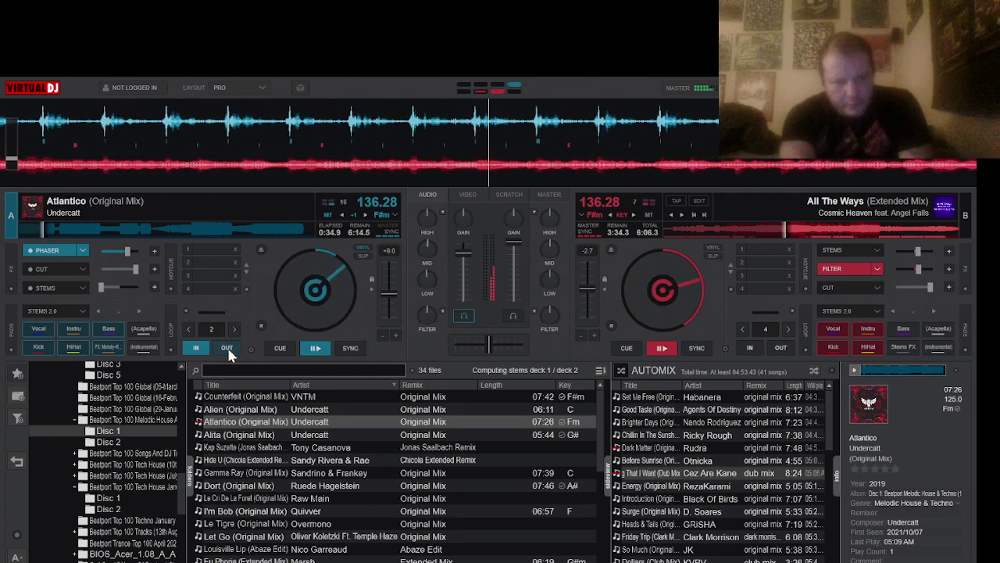
left_click(229, 353)
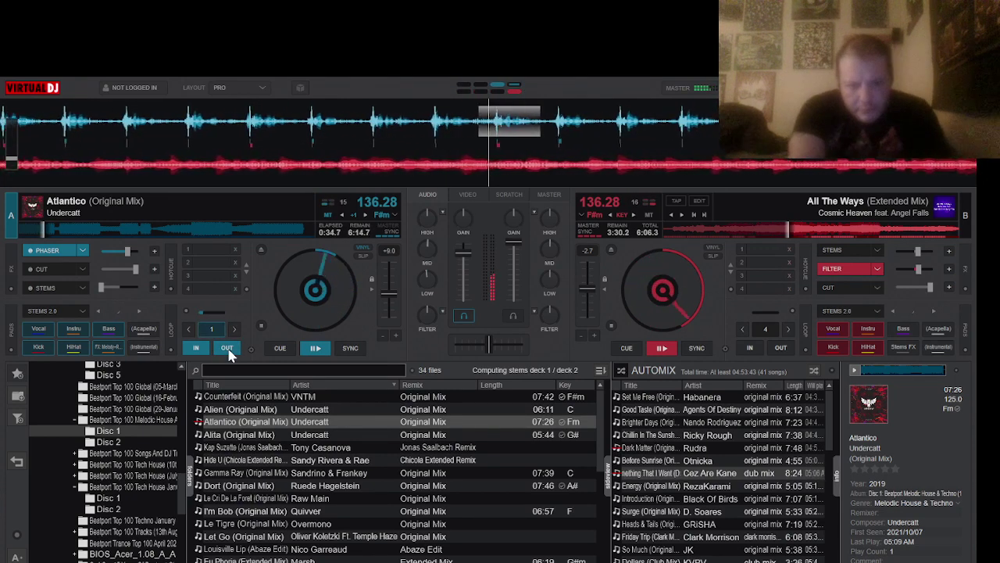
left_click(230, 353)
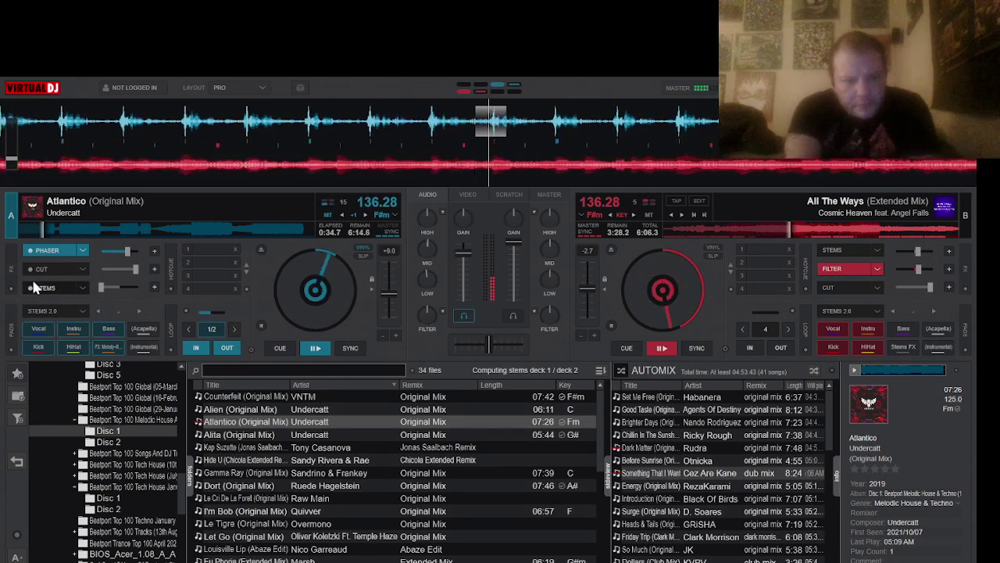
Turn on Cut and turn off Phaser on deck A, then turn off Filter and briefly apply Cut on deck B
left_click(55, 269)
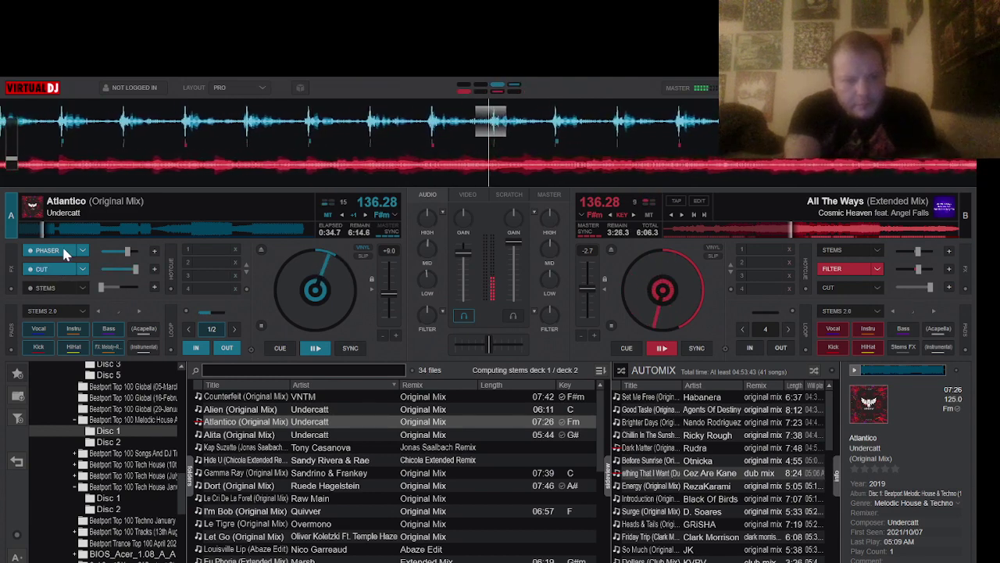
left_click(64, 250)
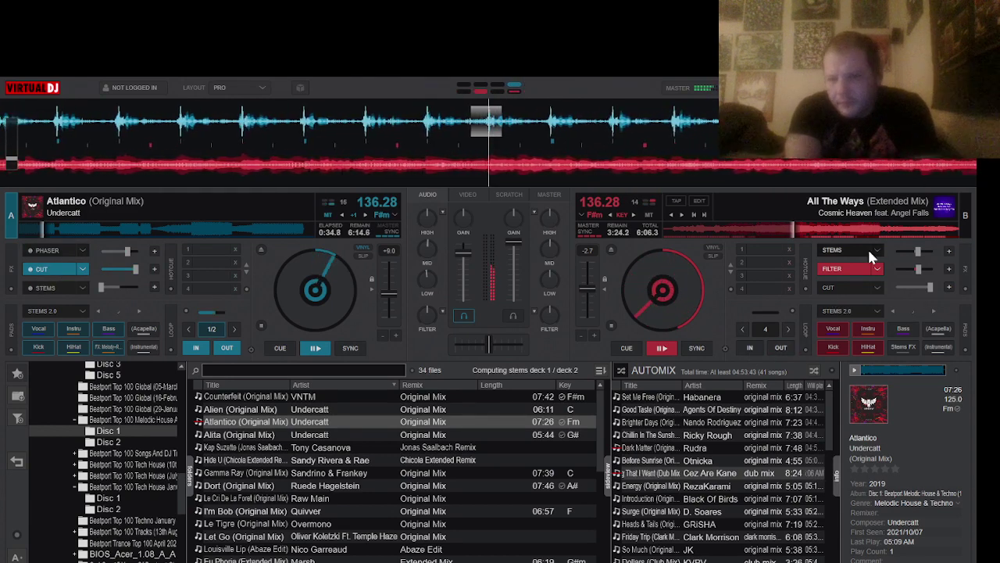
left_click(851, 268)
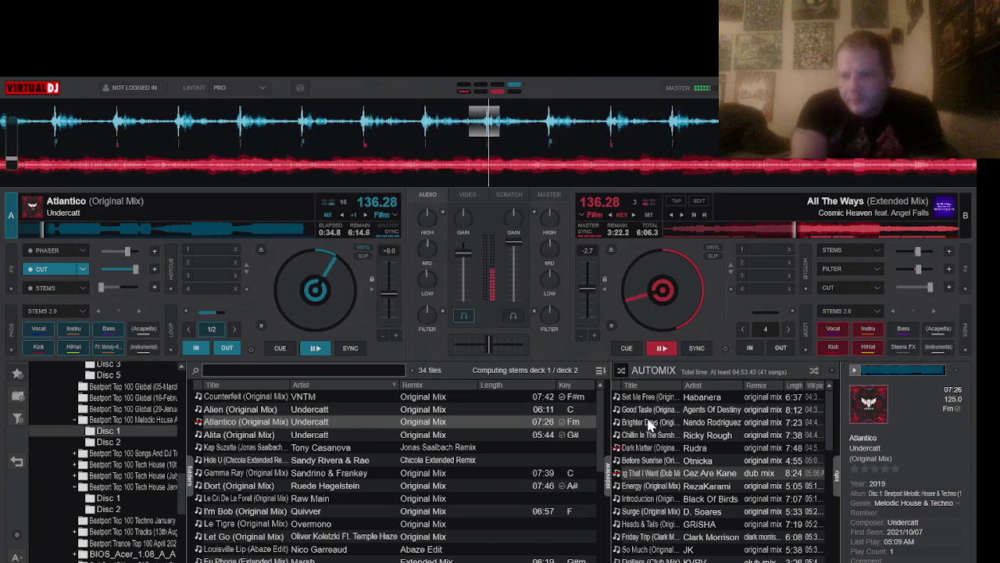
left_click(839, 286)
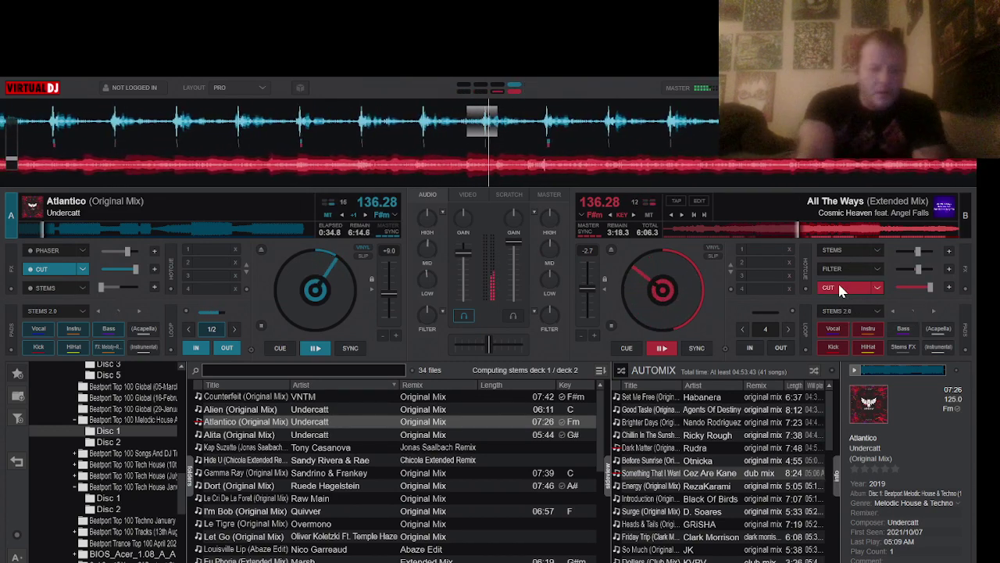
left_click(840, 288)
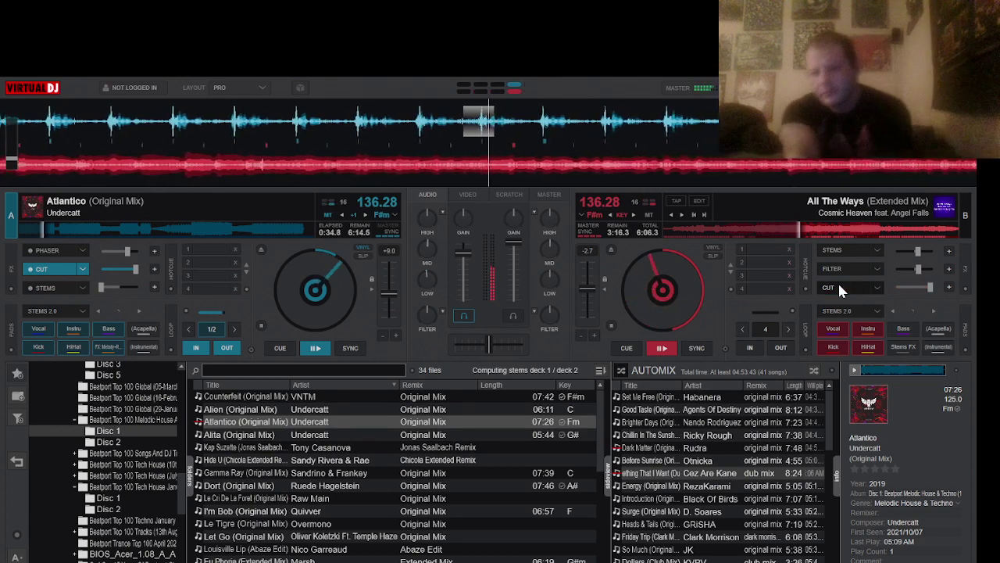
Set deck B's effects to act on the vocal stem only, and mute the song's vocals
left_click(905, 348)
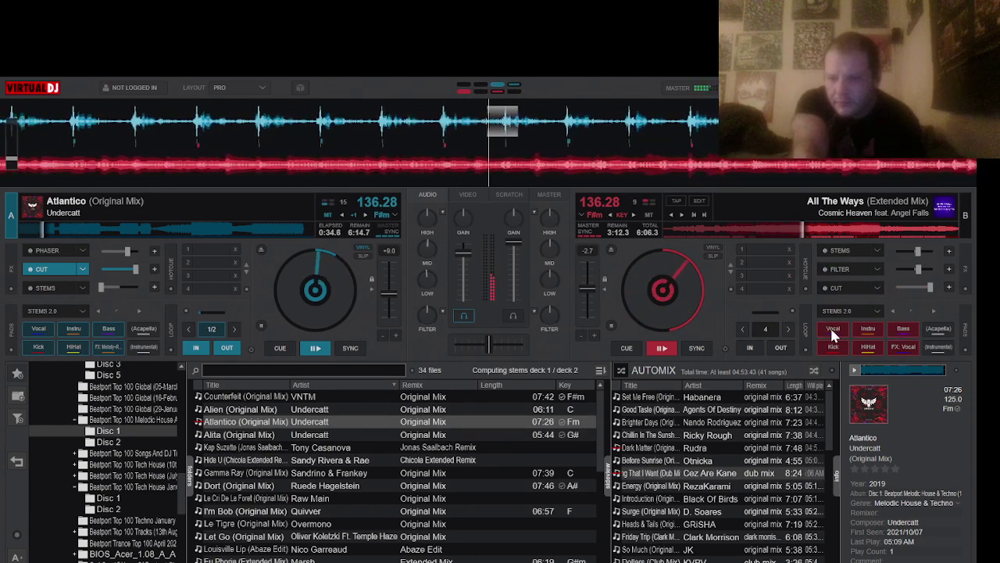
left_click(830, 327)
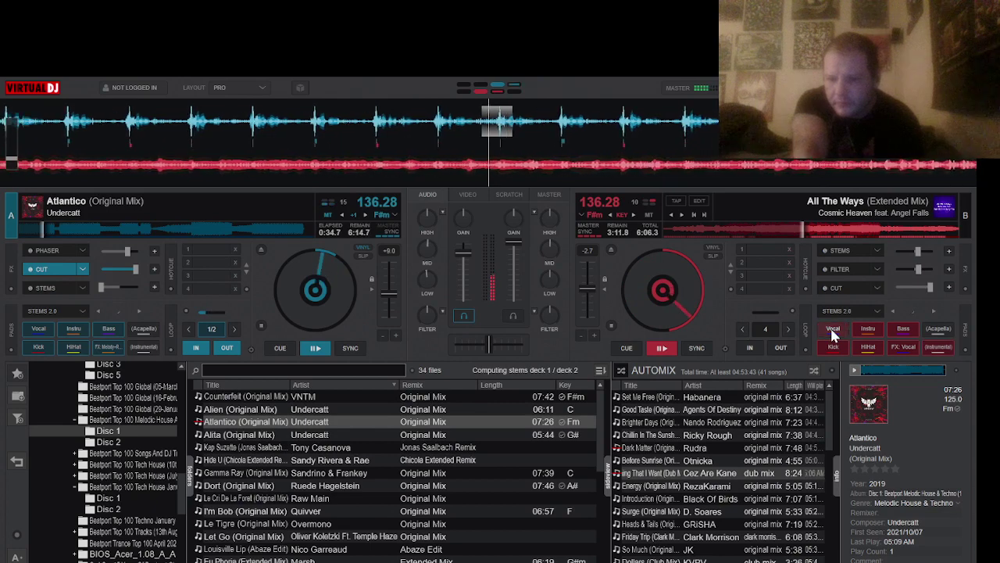
Isolate the vocals on deck B with the acapella stem option and briefly apply the Filter effect
left_click(867, 344)
left_click(944, 332)
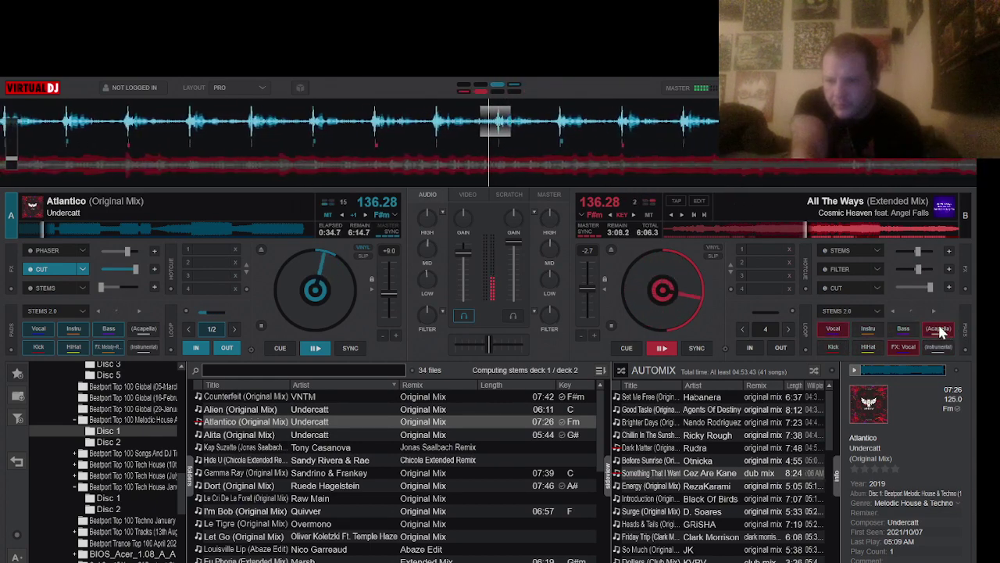
left_click(840, 271)
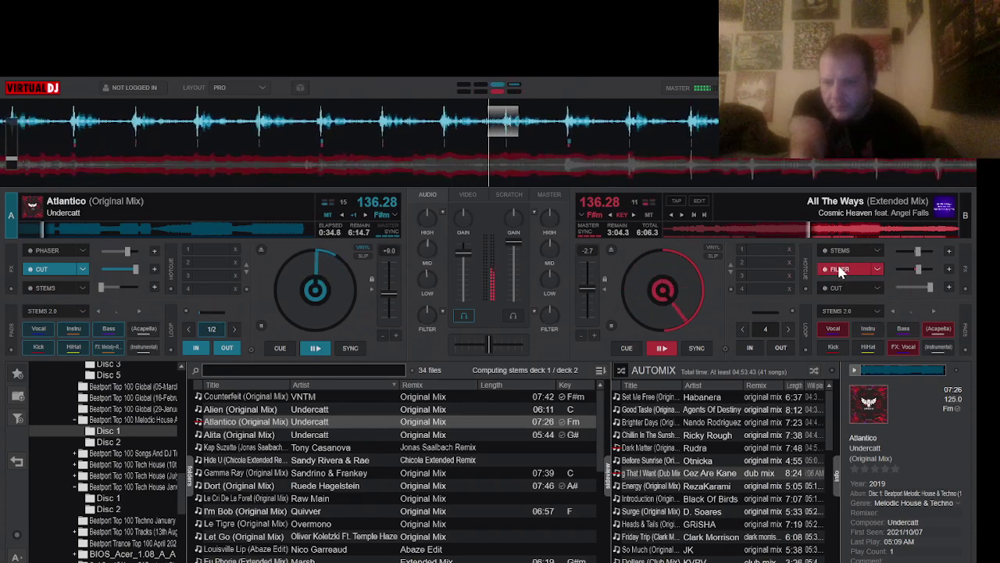
left_click(840, 271)
Pulse the Cut effect on deck B, ending with it off, and release deck A's loop and turn off its Cut
left_click(841, 288)
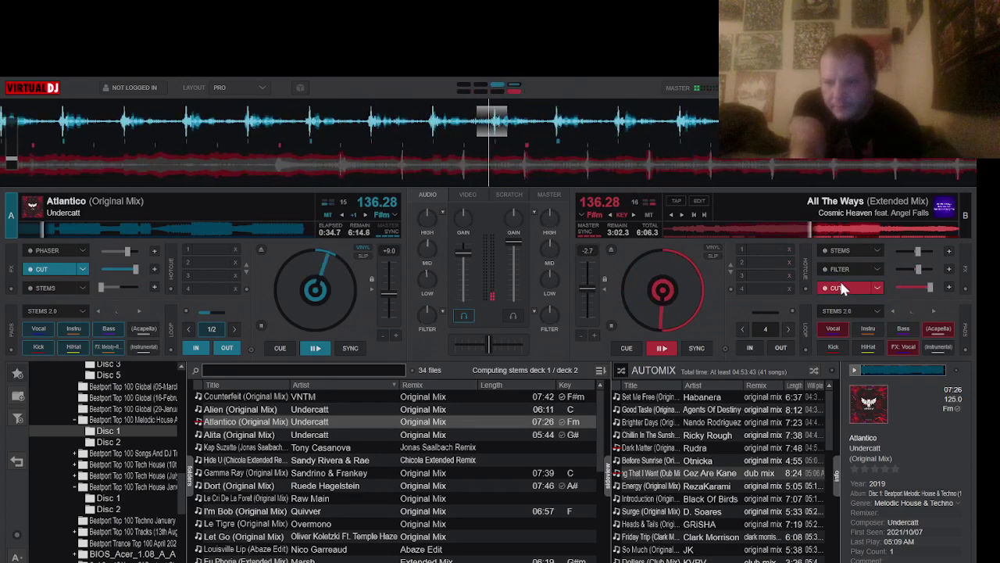
left_click(841, 287)
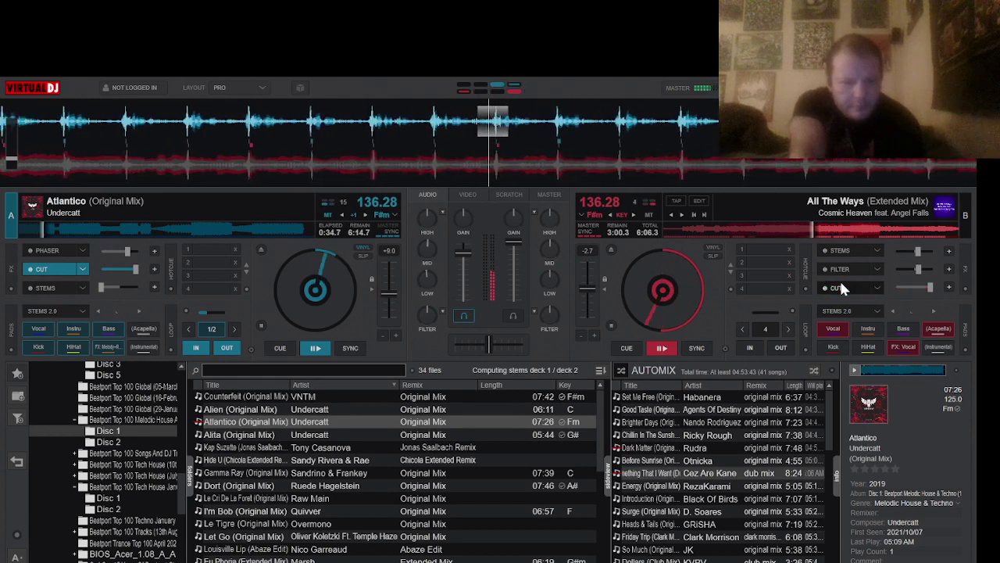
left_click(841, 287)
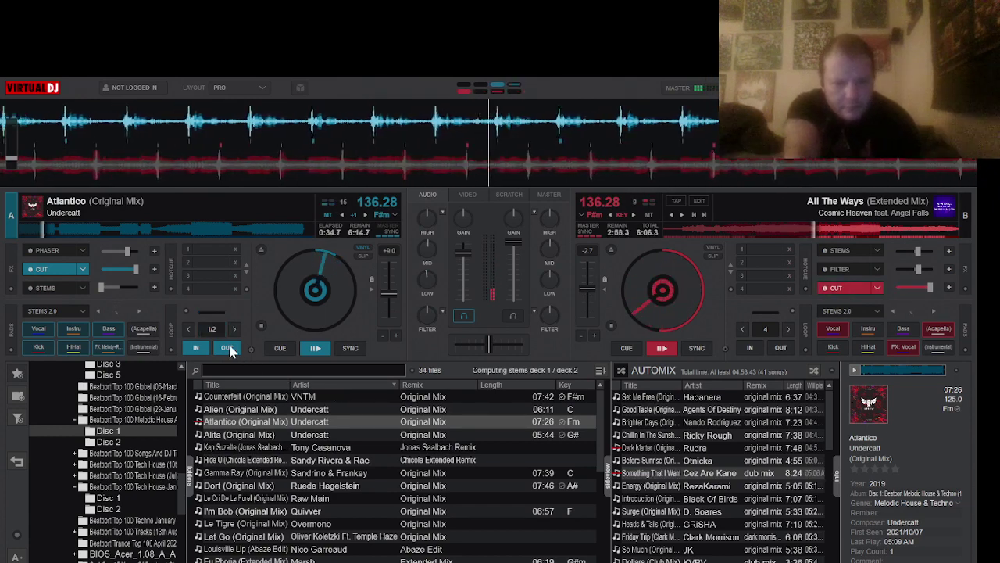
left_click(46, 271)
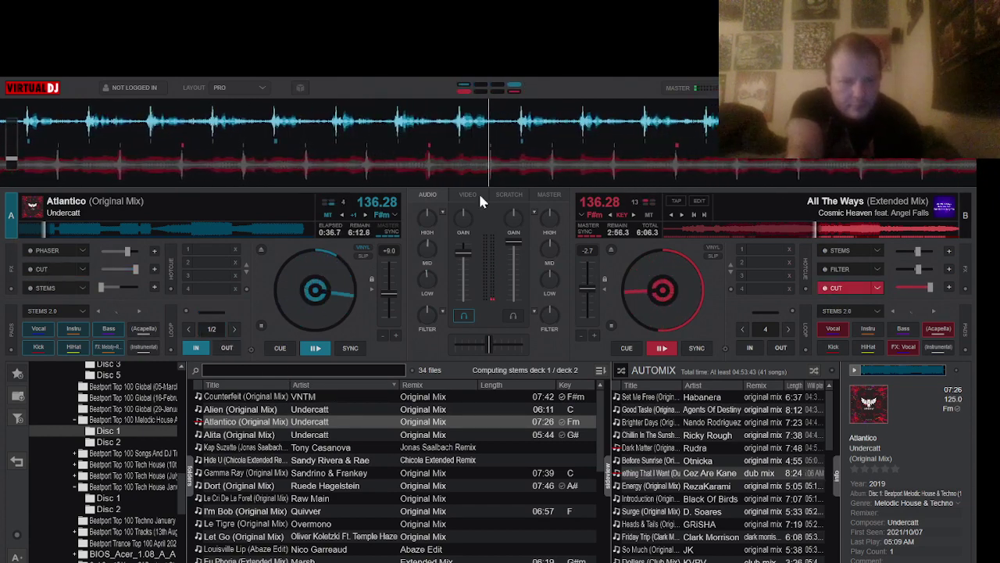
left_click(840, 291)
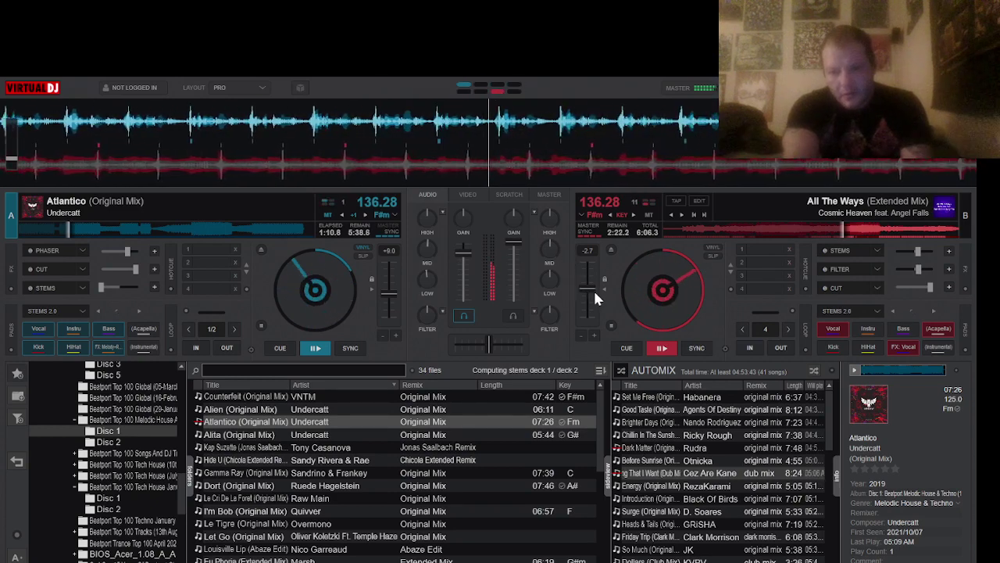
Slow both decks to 70.13 BPM with deck B's pitch and turn on Cut on deck A
left_click_drag(589, 287, 589, 268)
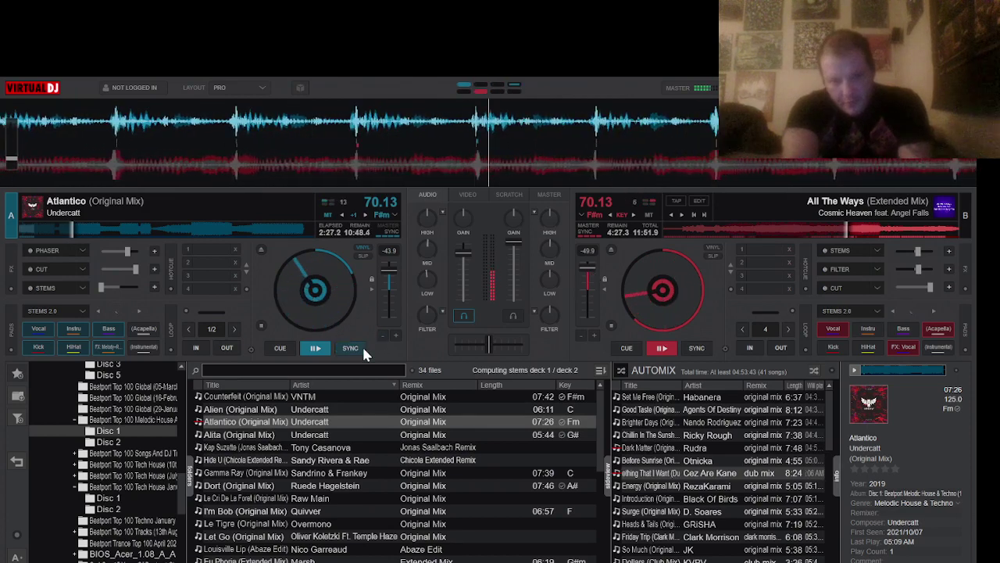
left_click(44, 268)
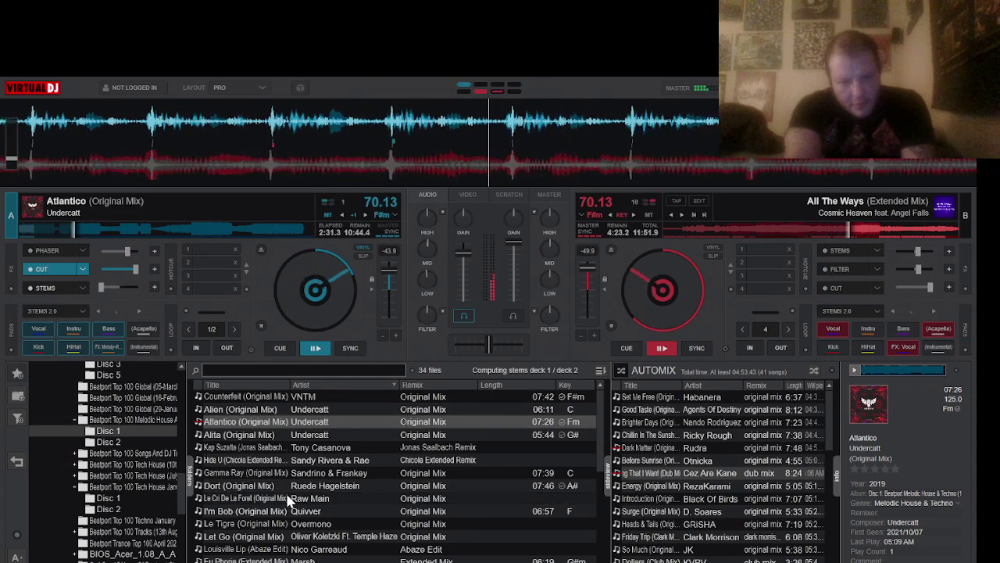
Replace deck A's playing song with Le Cri De La Foret (Original Mix), start it and sync it to deck B
left_click_drag(234, 498, 250, 232)
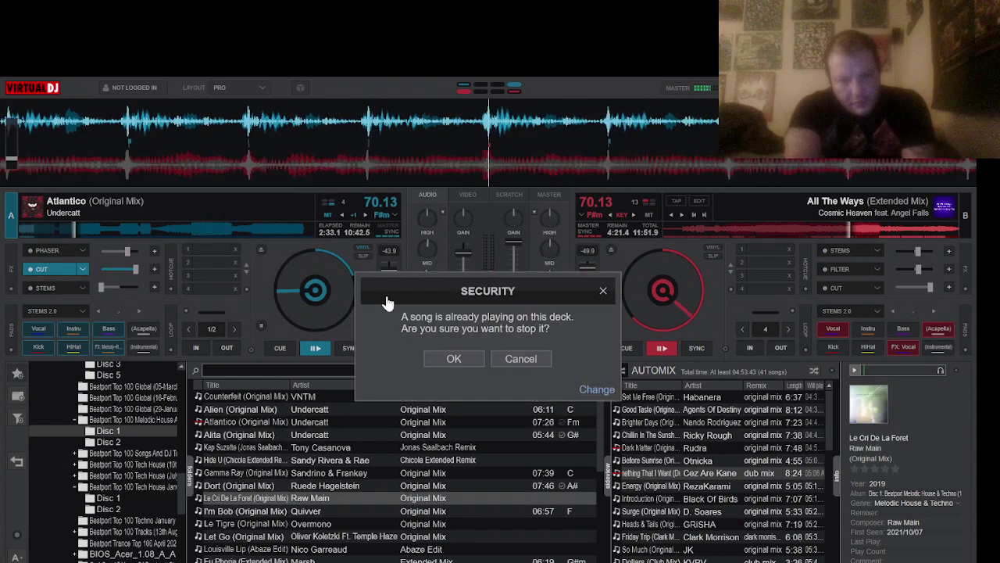
left_click(453, 358)
left_click(315, 348)
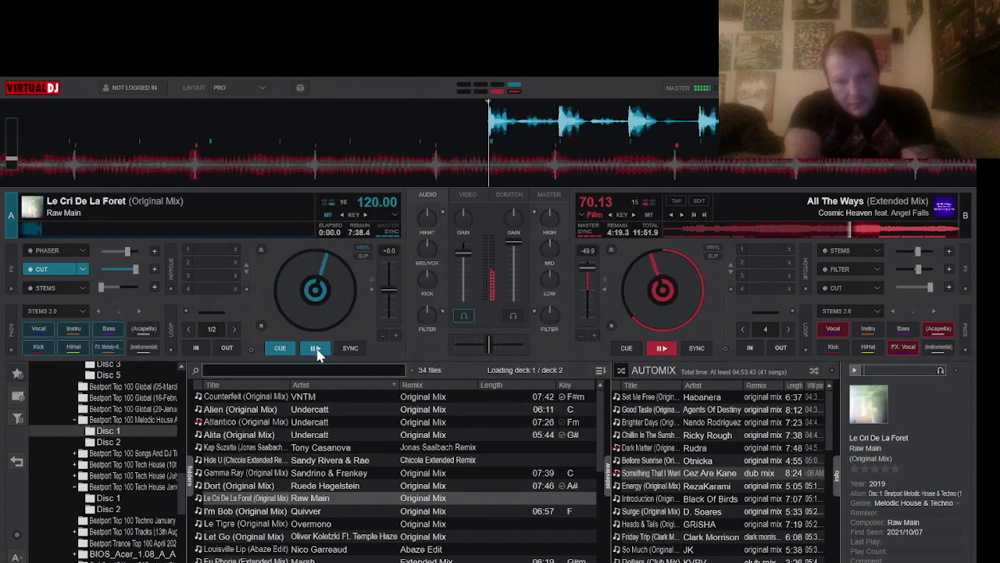
left_click(360, 349)
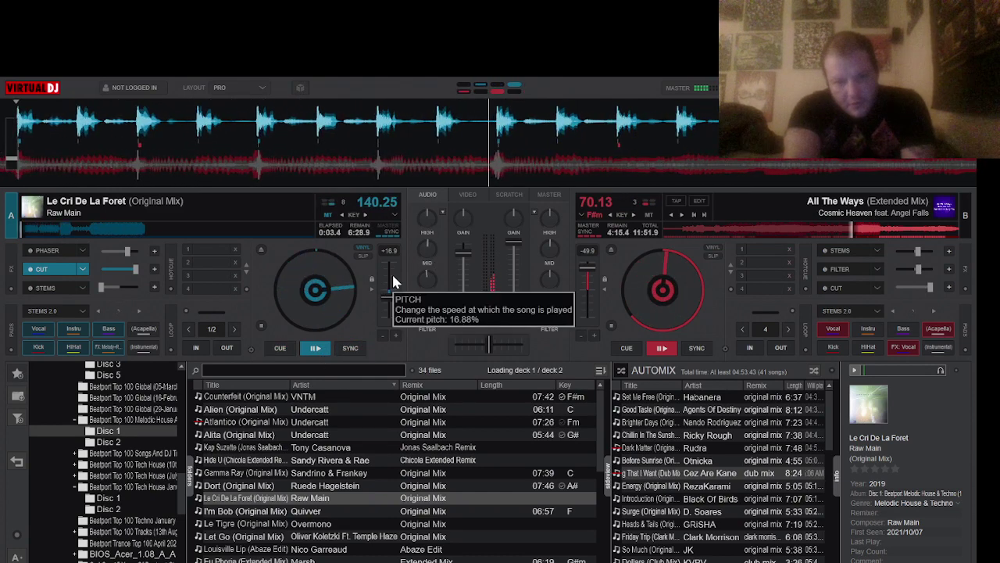
Set deck A's tempo to 168.00 BPM and sync deck B to it
left_click_drag(393, 278, 400, 311)
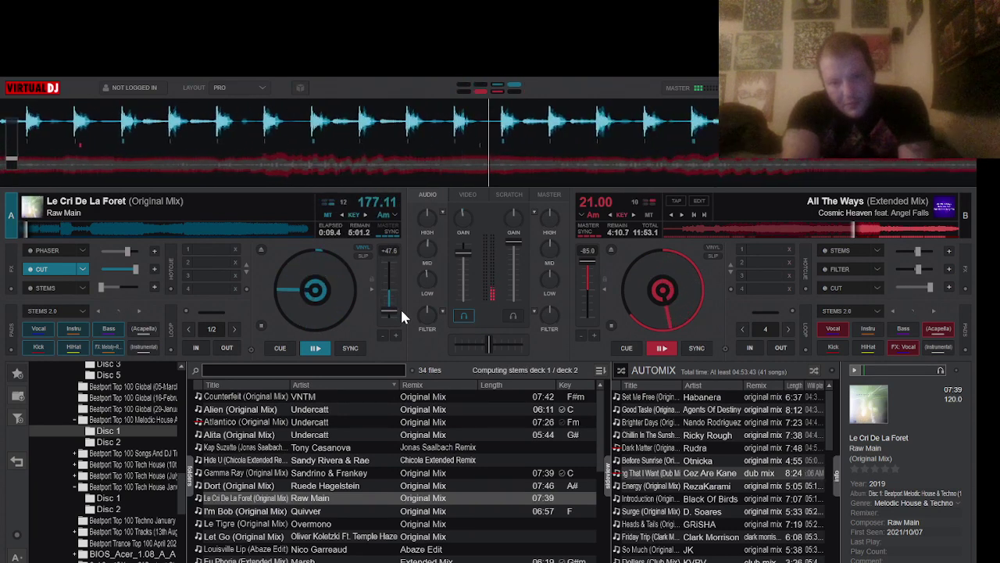
left_click(352, 350)
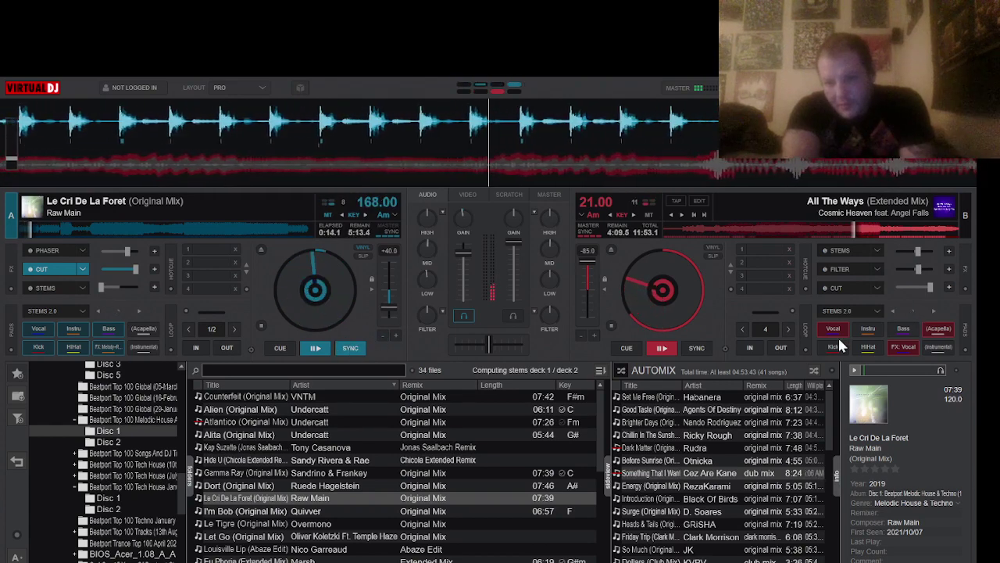
left_click(691, 347)
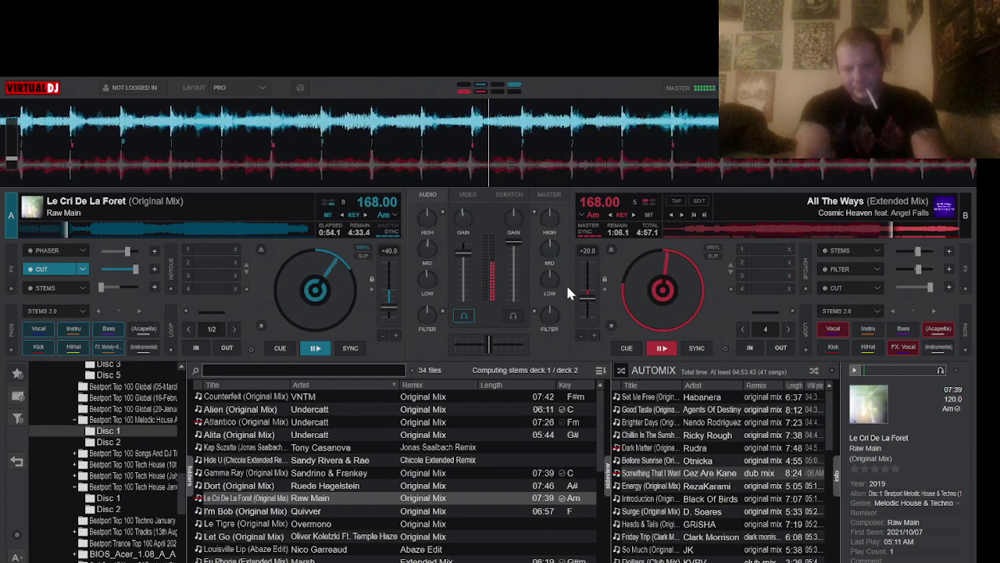
Slow both decks to 99.38 BPM, and load Hide U (Chicola Extended Remix) on deck A and play it in sync
left_click_drag(586, 294, 589, 274)
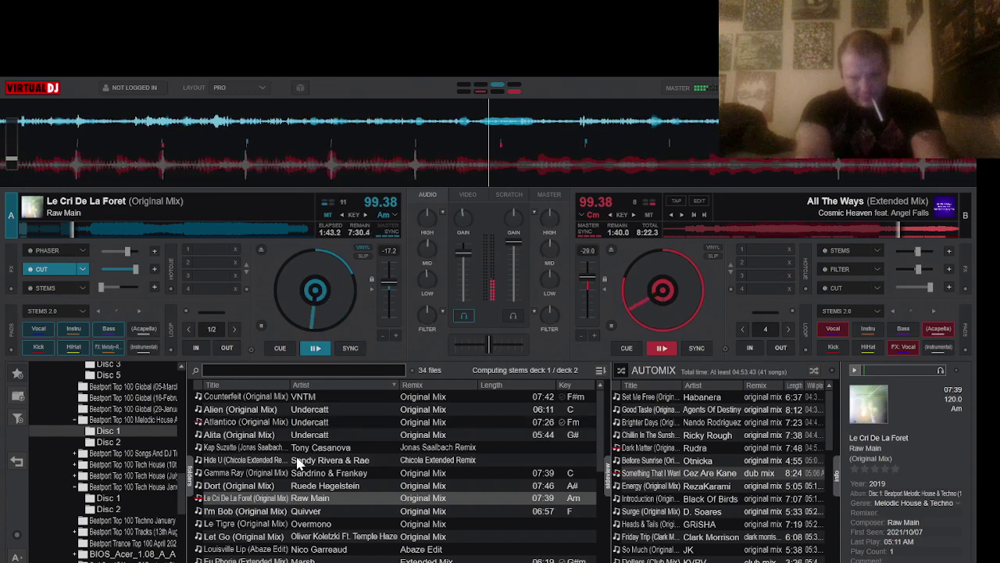
left_click_drag(317, 460, 227, 235)
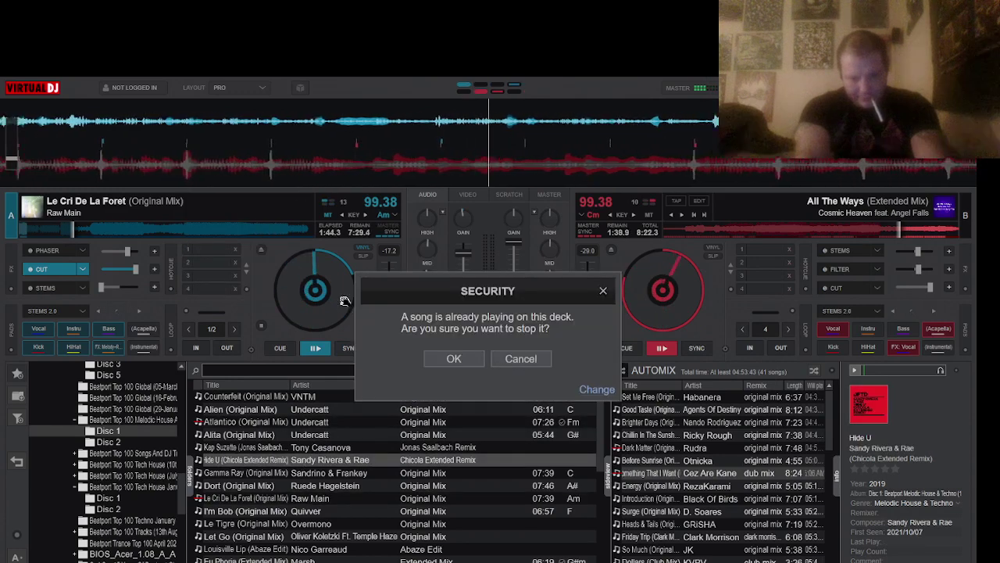
left_click(453, 357)
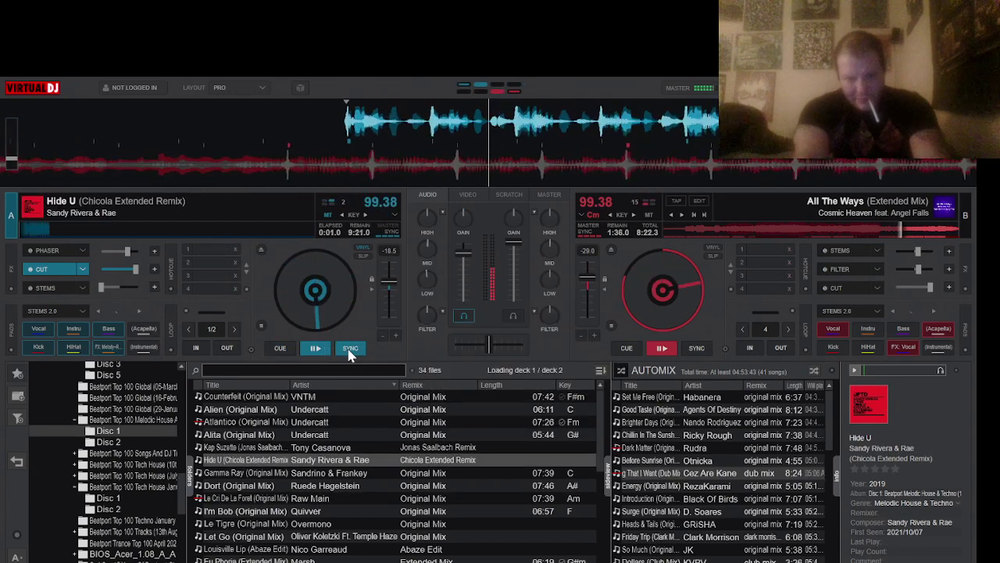
Raise both decks to 130.50 BPM and look at the track details of I'm Bob and Louisville Lip
left_click_drag(383, 290, 386, 290)
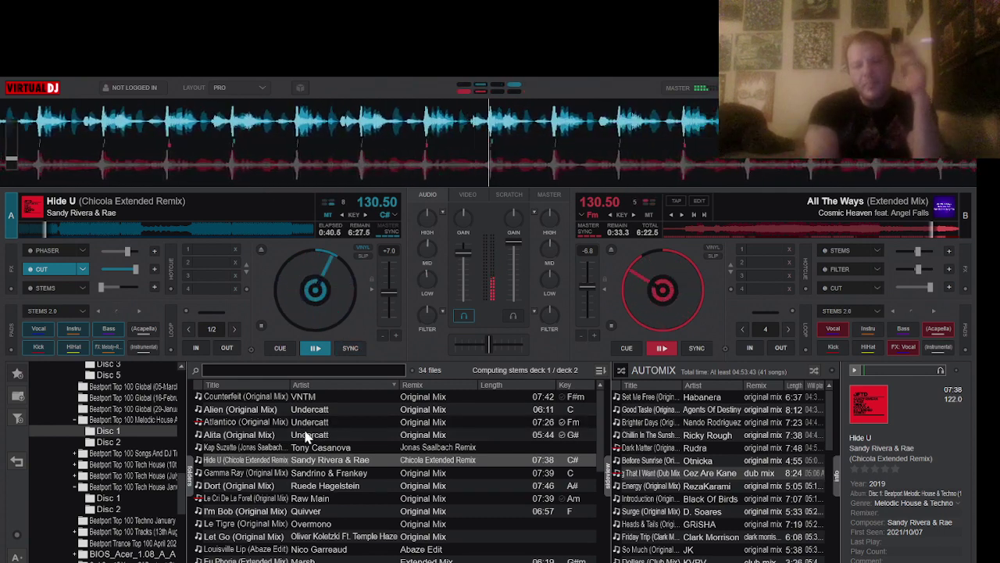
left_click(252, 510)
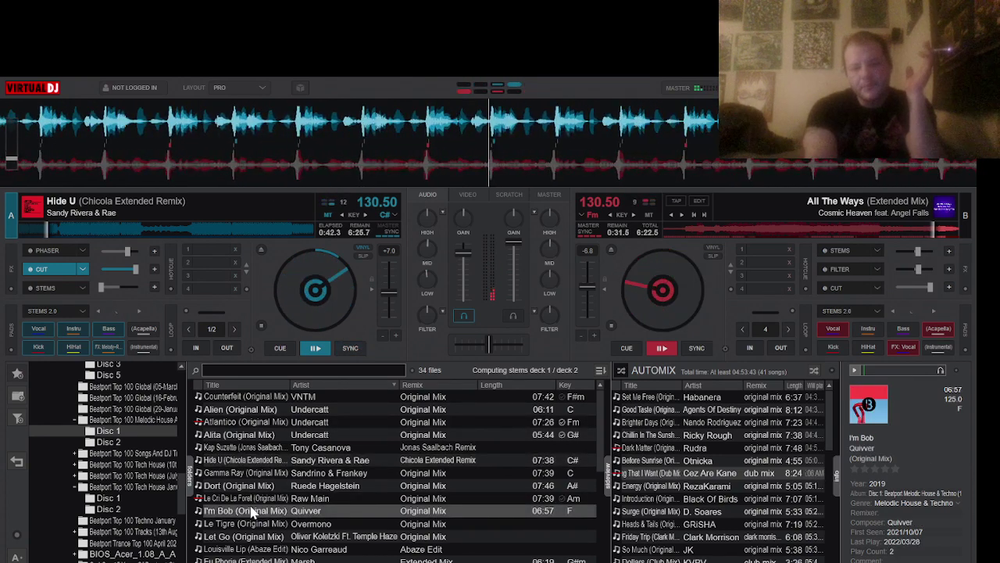
left_click(303, 549)
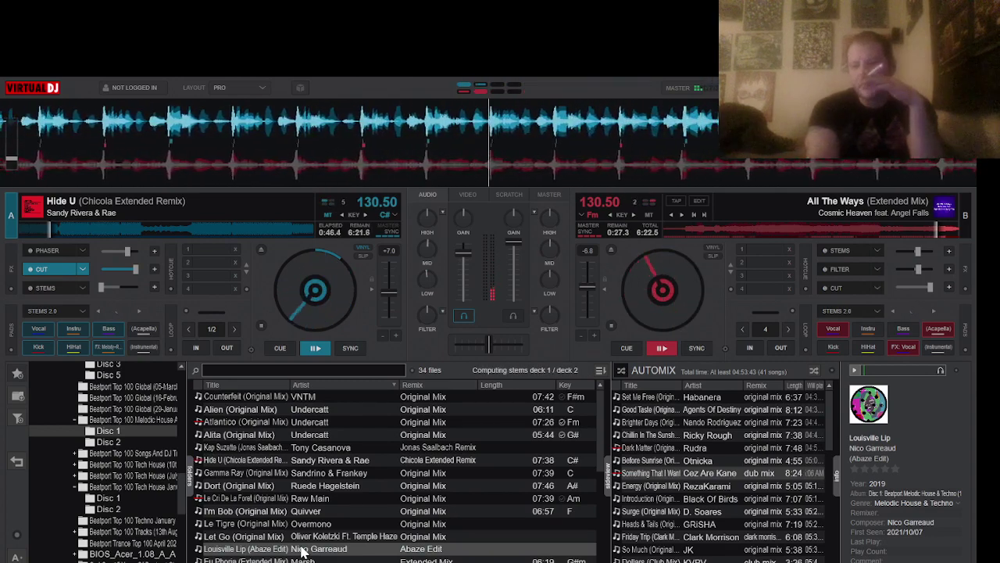
Bring all of deck B's stems back in and turn on its Stems and Filter effects
left_click(844, 250)
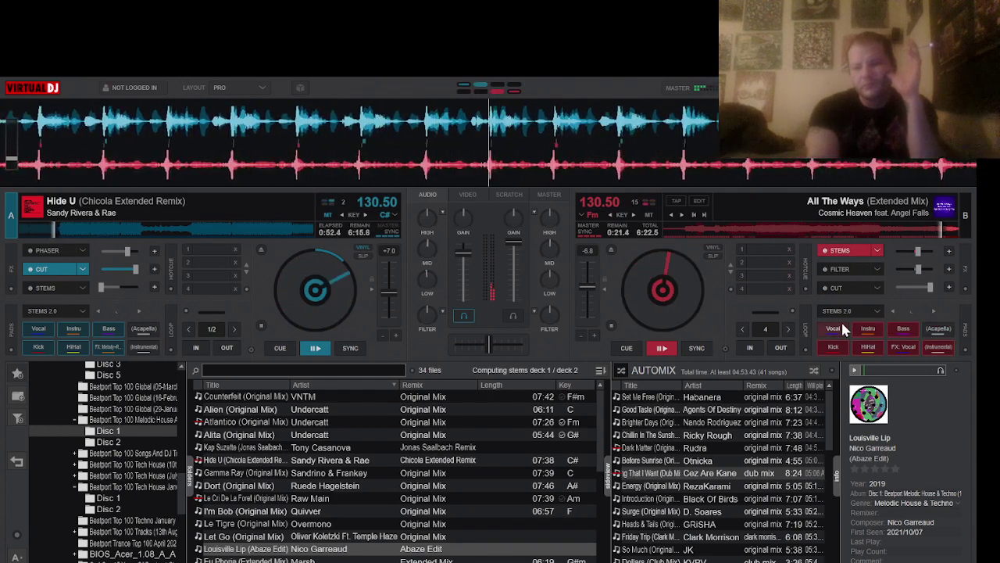
left_click(846, 269)
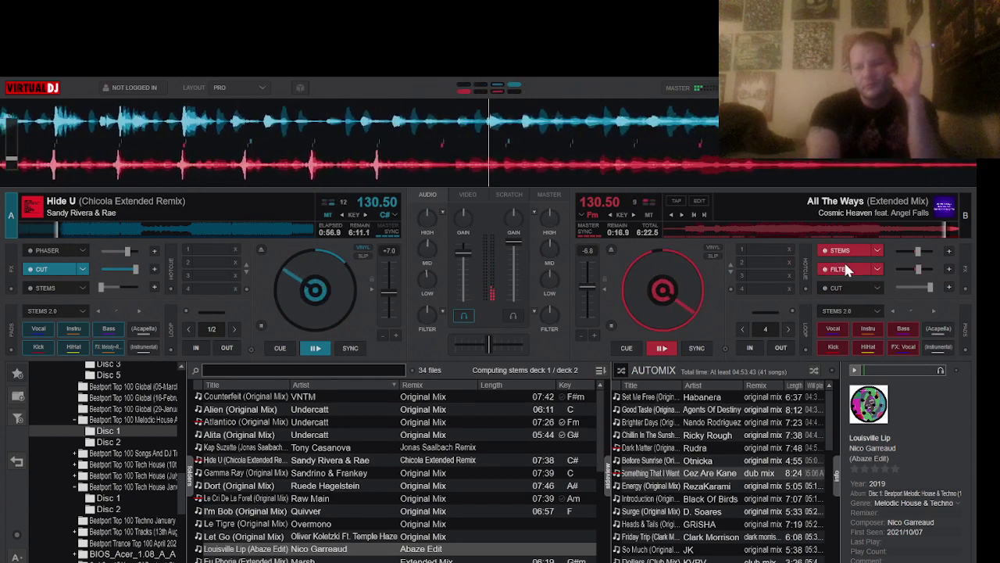
Turn on Phaser on deck A, drop its strength to the minimum and raise it to near the maximum
left_click(45, 254)
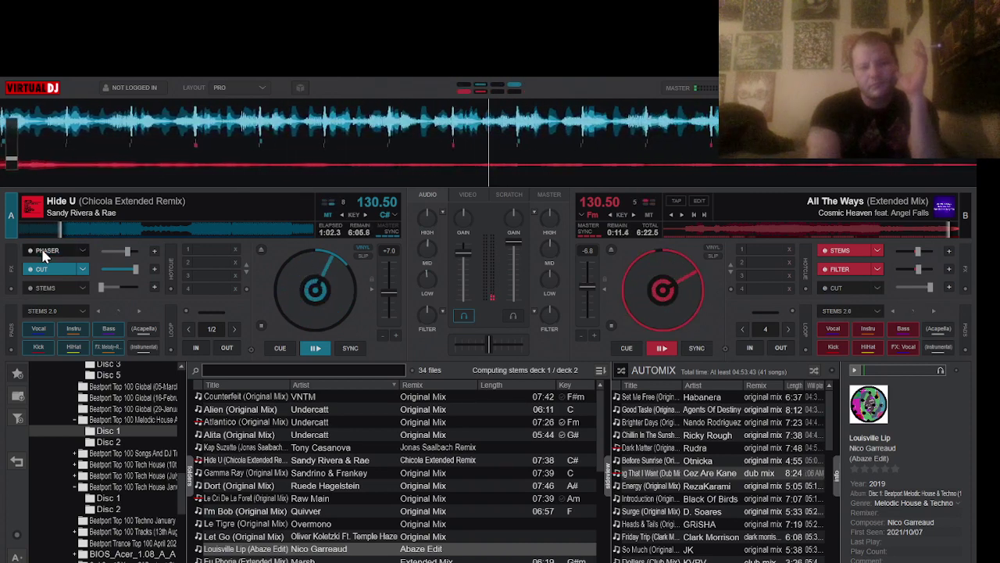
left_click(45, 254)
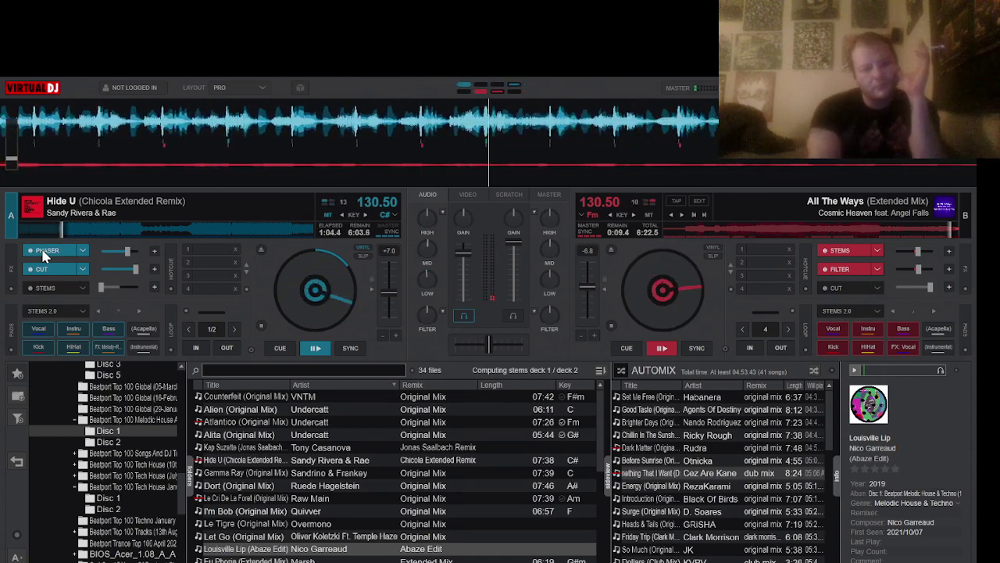
left_click(101, 251)
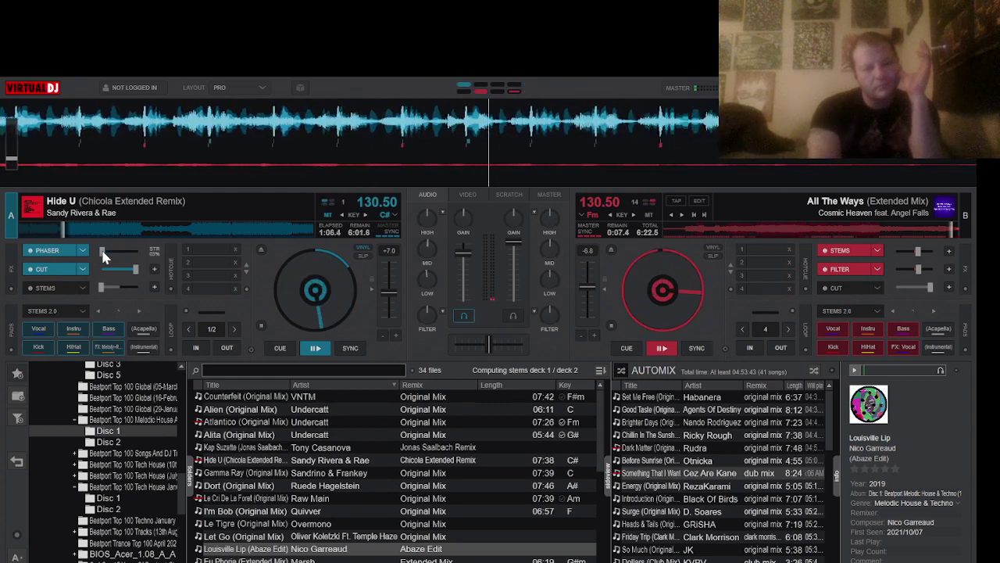
left_click(133, 252)
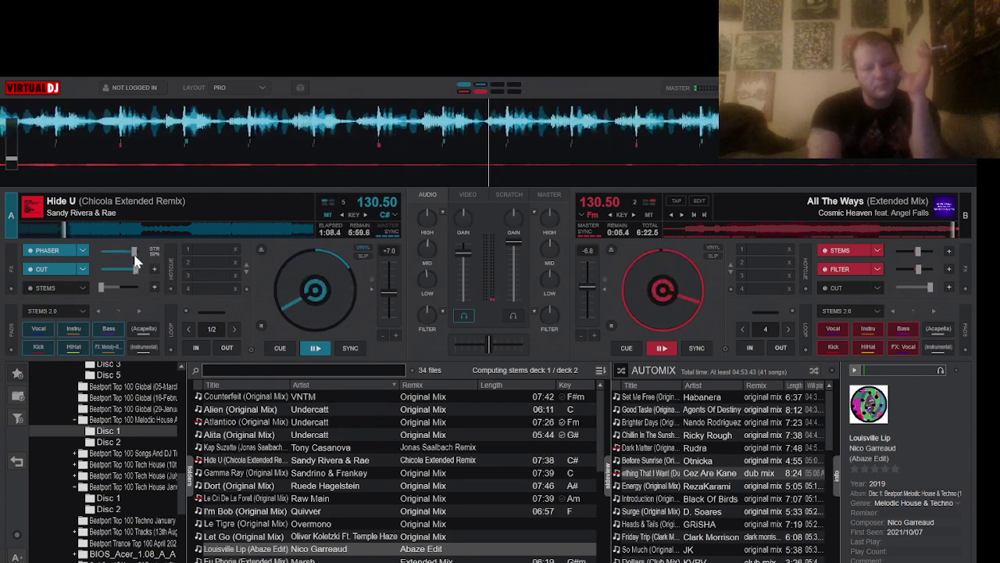
Briefly apply the Stems effect on deck A, turn off its Phaser and Cut, and restart All The Ways on deck B
left_click(52, 283)
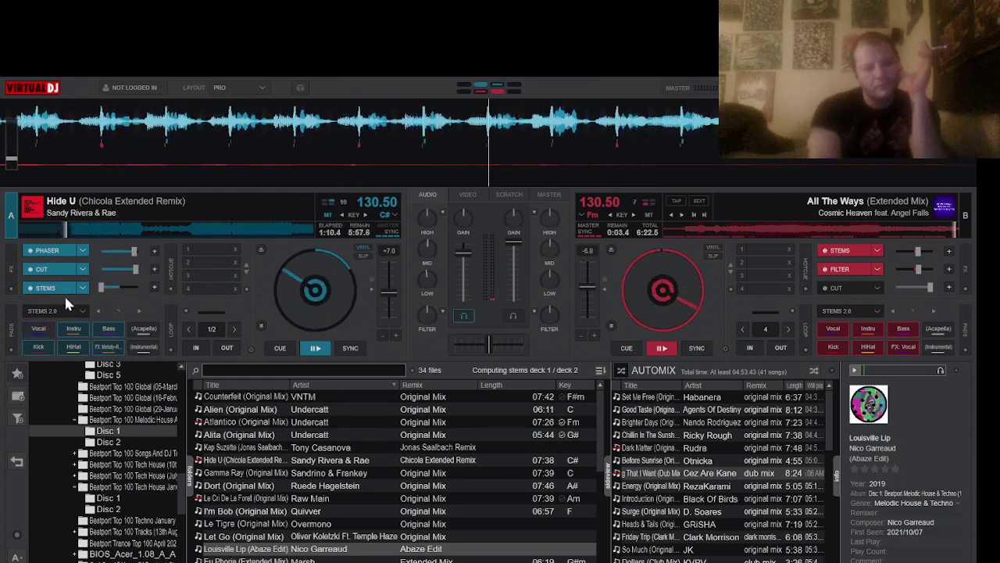
left_click(54, 252)
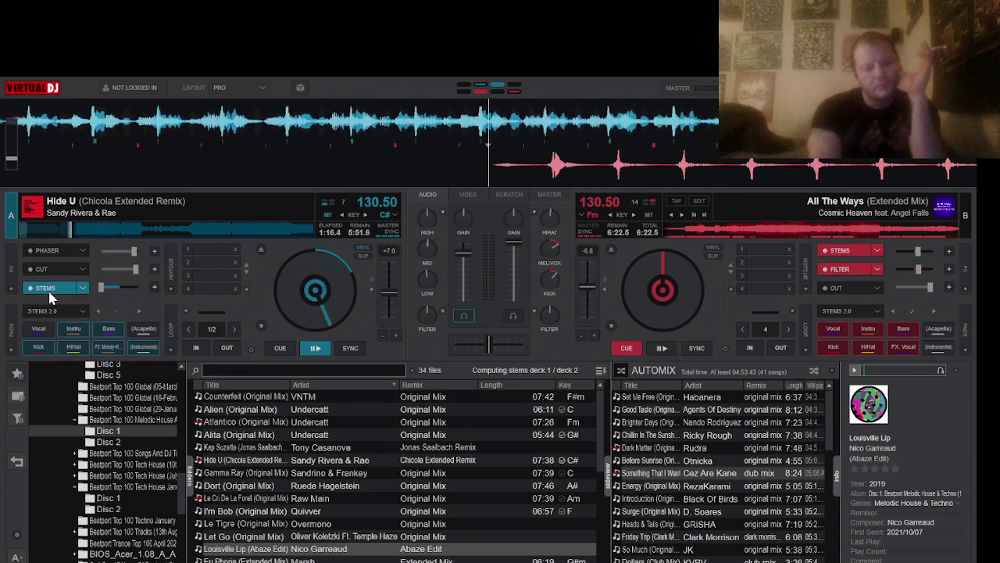
left_click(662, 349)
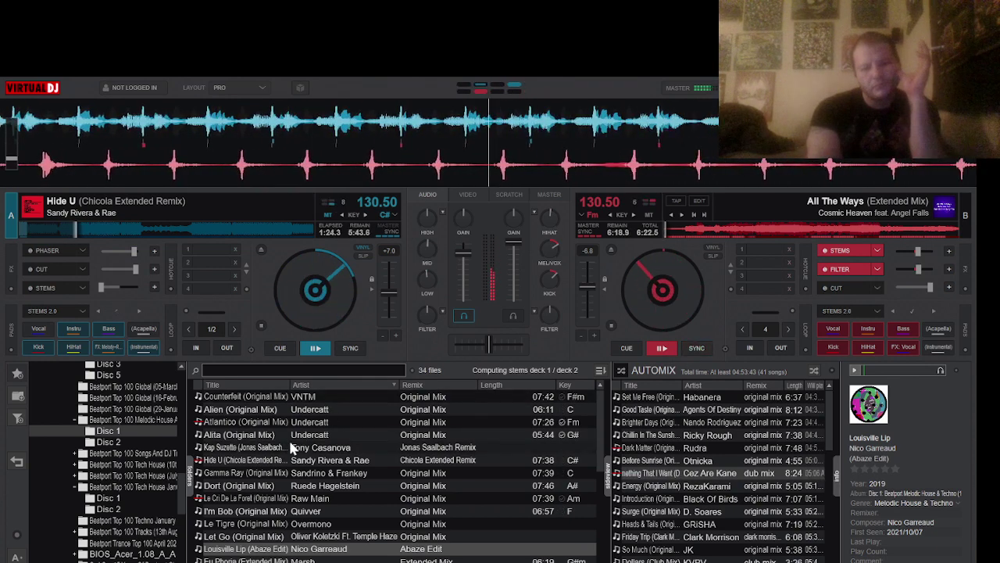
Replace deck A's playing song with Kap Suzette (Jonas Saalbach Remix), start it and sync it to deck B
left_click_drag(290, 447, 239, 274)
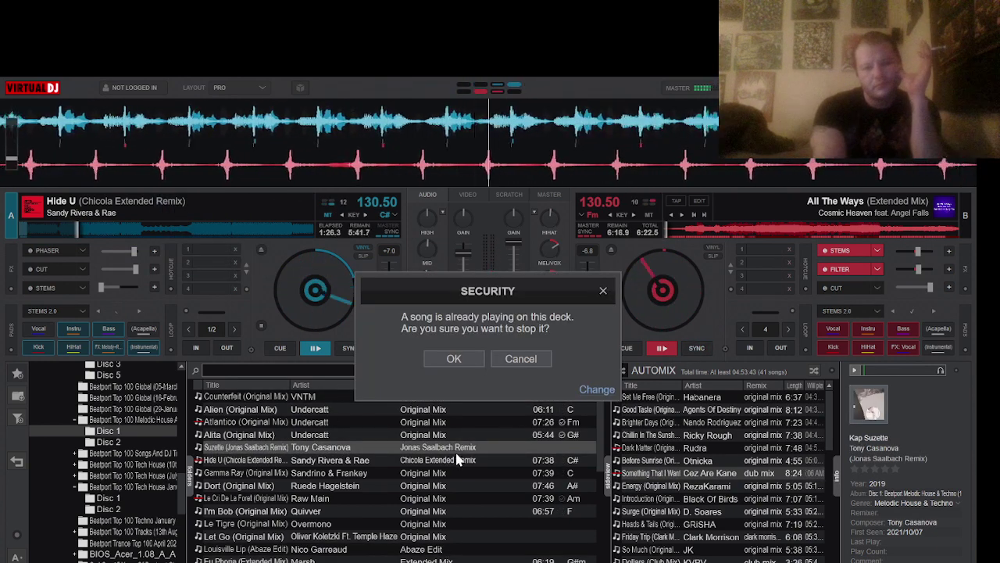
left_click(456, 361)
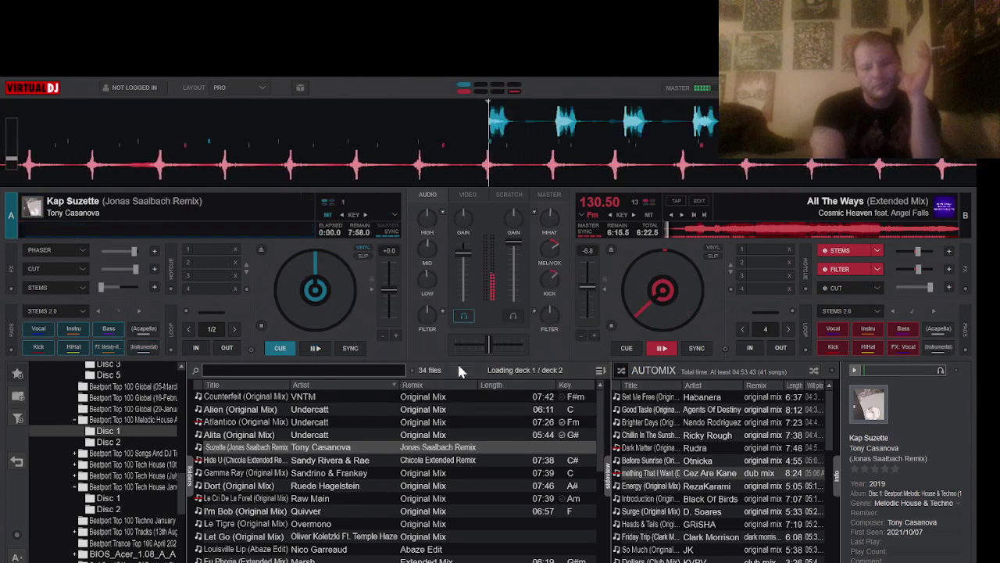
left_click(316, 349)
left_click(350, 349)
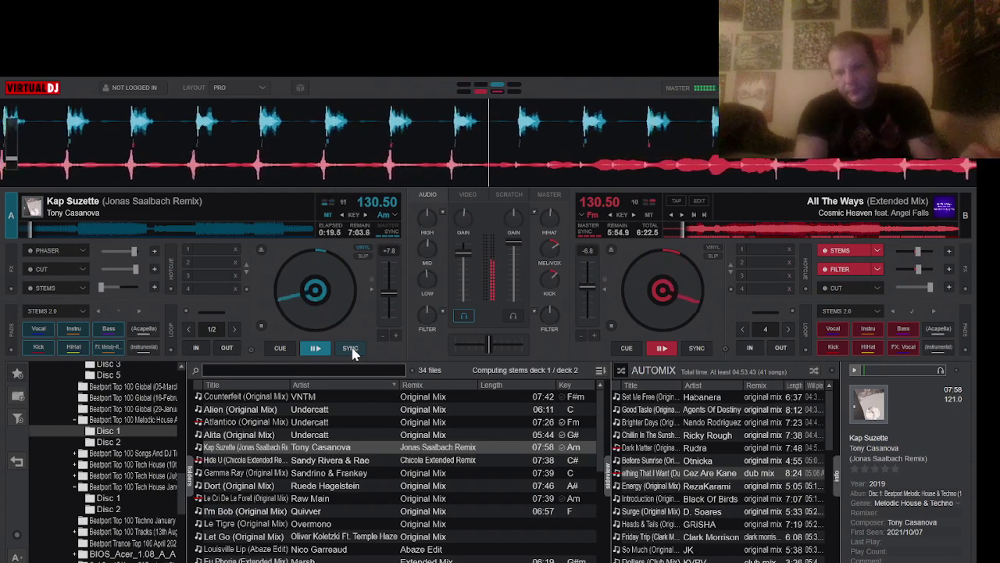
Turn off Filter and Stems on deck B, and open the Beatport Top 100 Songs And DJ folder
left_click(839, 272)
left_click(855, 250)
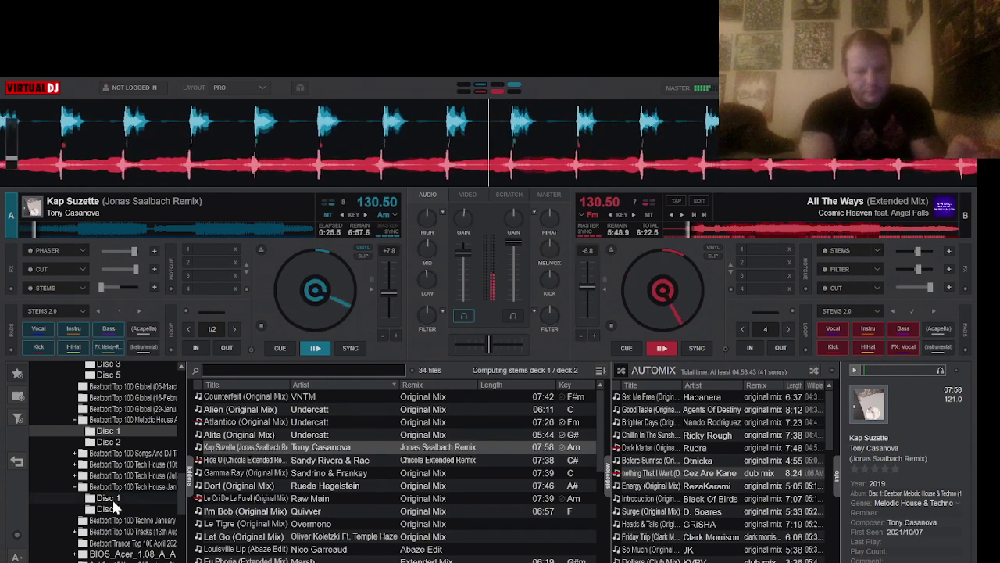
left_click(175, 455)
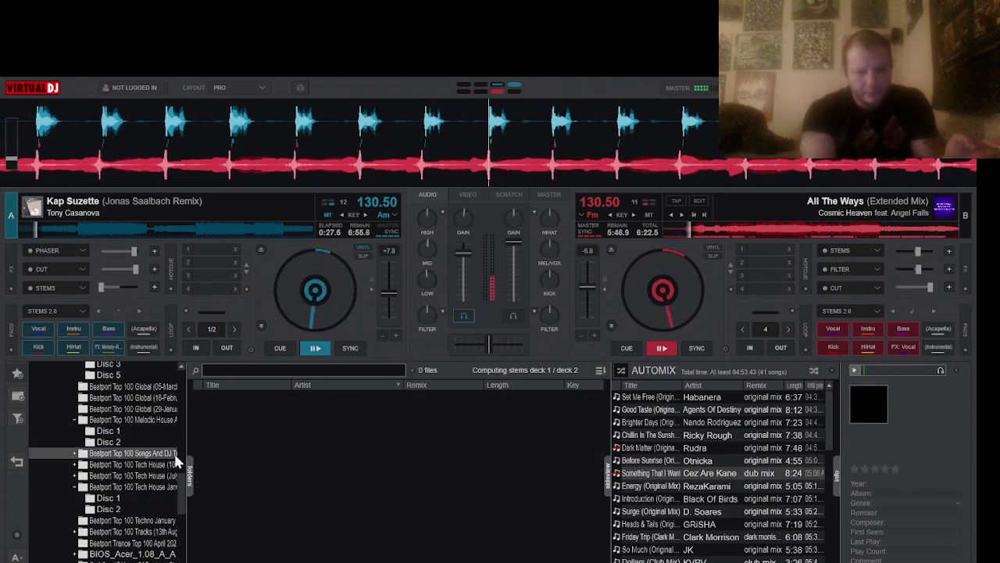
Replace deck A's playing song with Elizabeth Street (Extended Mix) from Disc 1 of the July Beatport Top 100 Tech House folder and start it
double_click(141, 476)
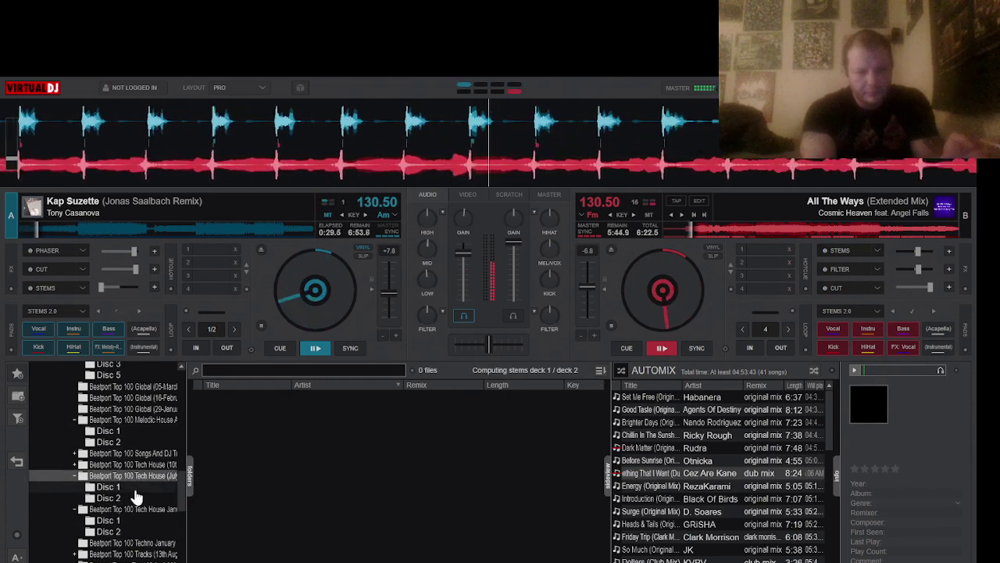
left_click(134, 486)
left_click_drag(334, 460, 254, 276)
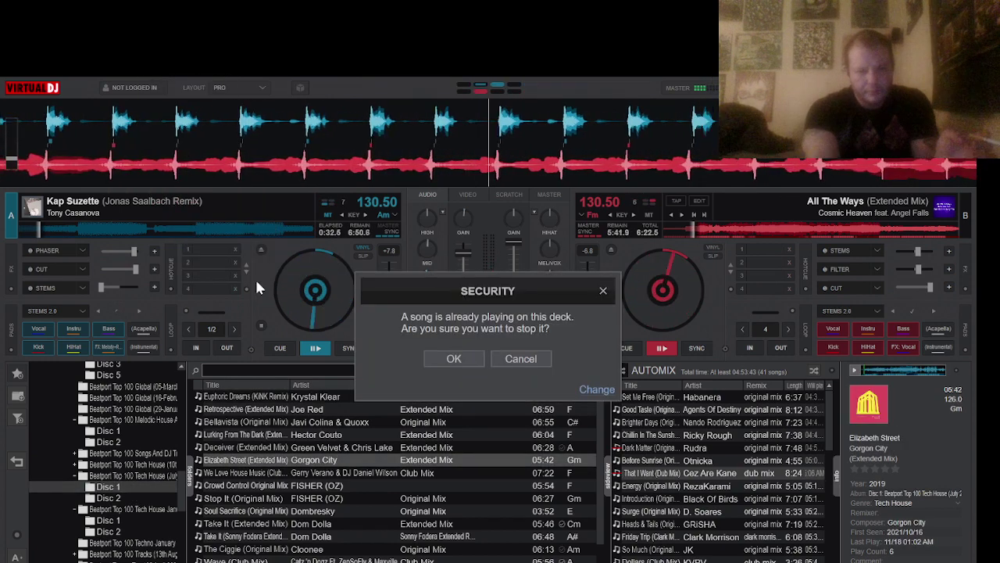
left_click(453, 358)
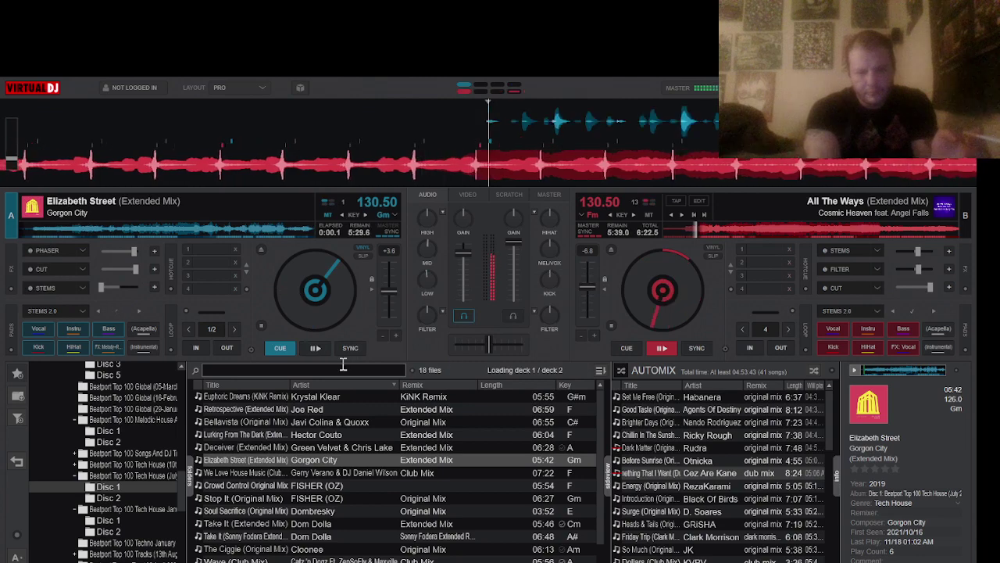
left_click(309, 351)
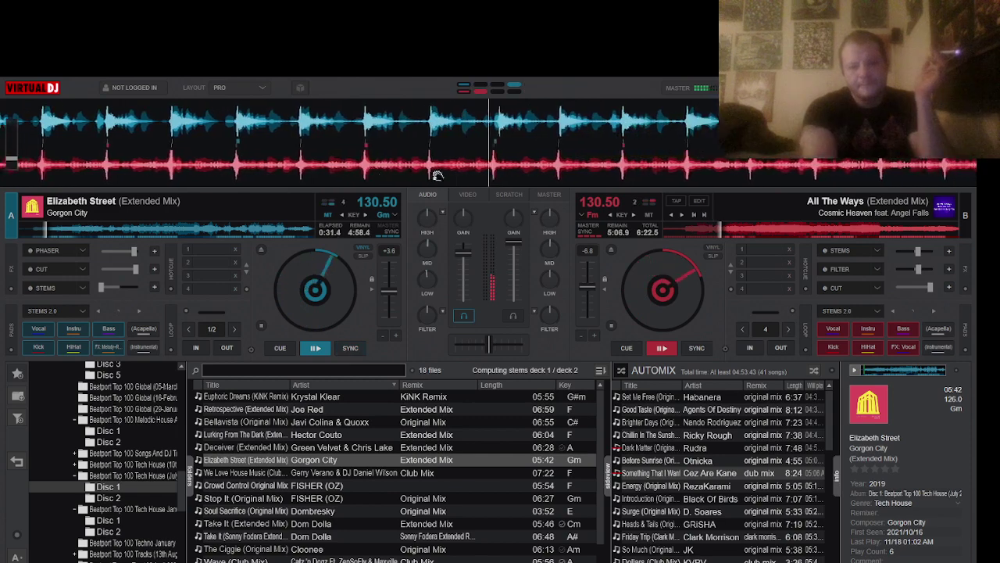
Lower the volume levels of both deck A and deck B to the minimum
mouse_move(469, 260)
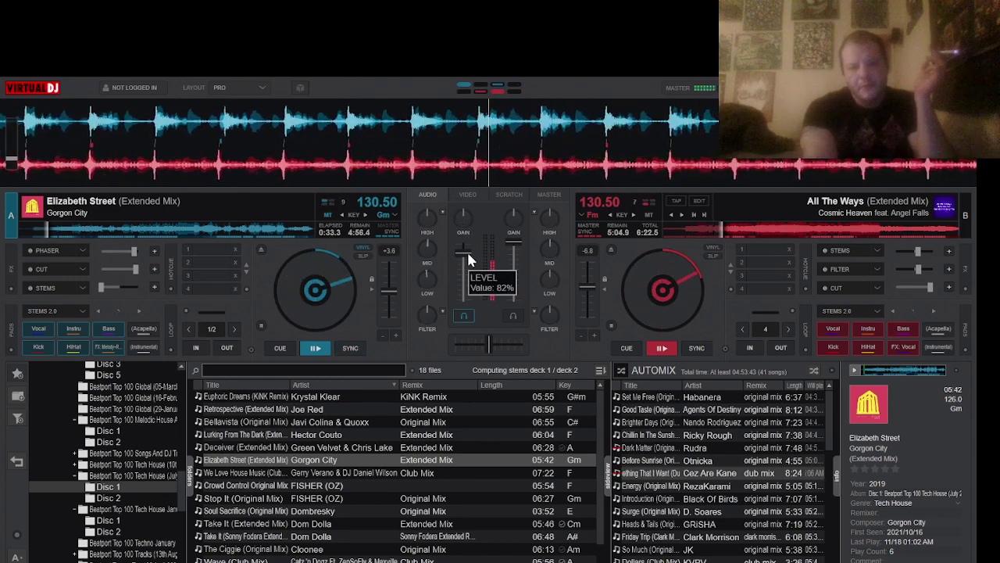
left_click_drag(469, 254, 467, 305)
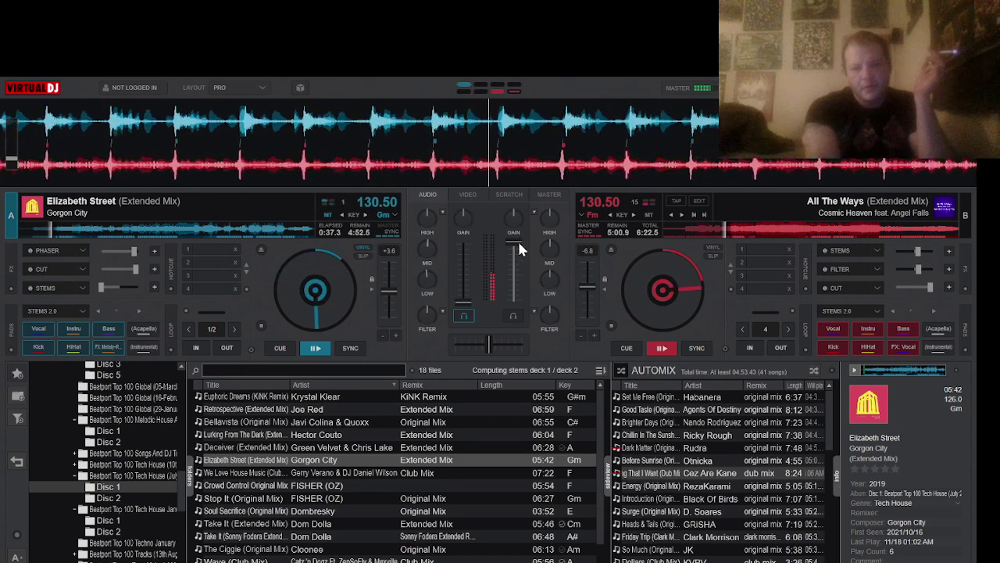
left_click_drag(518, 247, 528, 305)
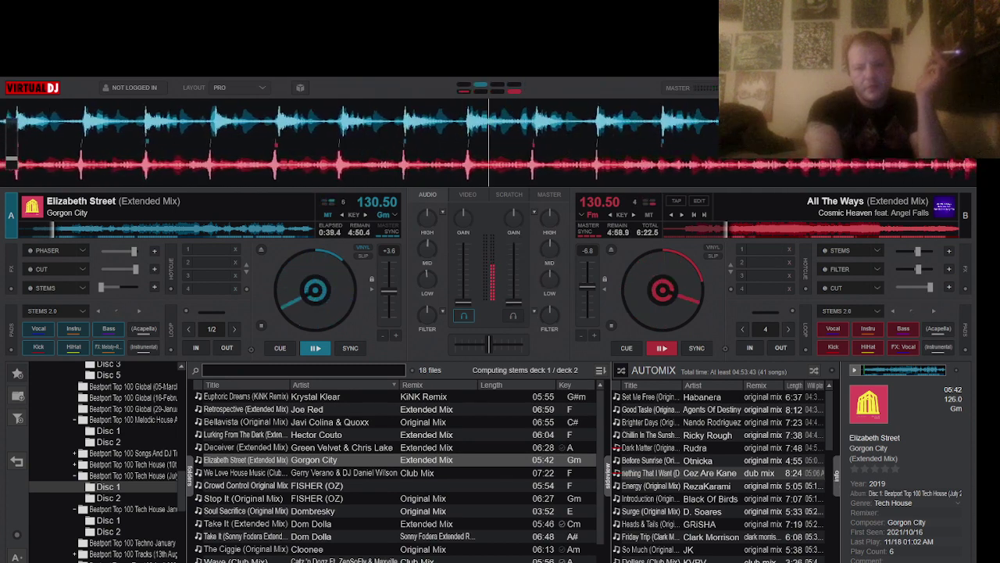
Load Take It (Sonny Fodera Extended Remix) on deck A, play it with a brief pause, and raise deck A's volume to near the maximum
left_click_drag(346, 539, 287, 277)
left_click(315, 347)
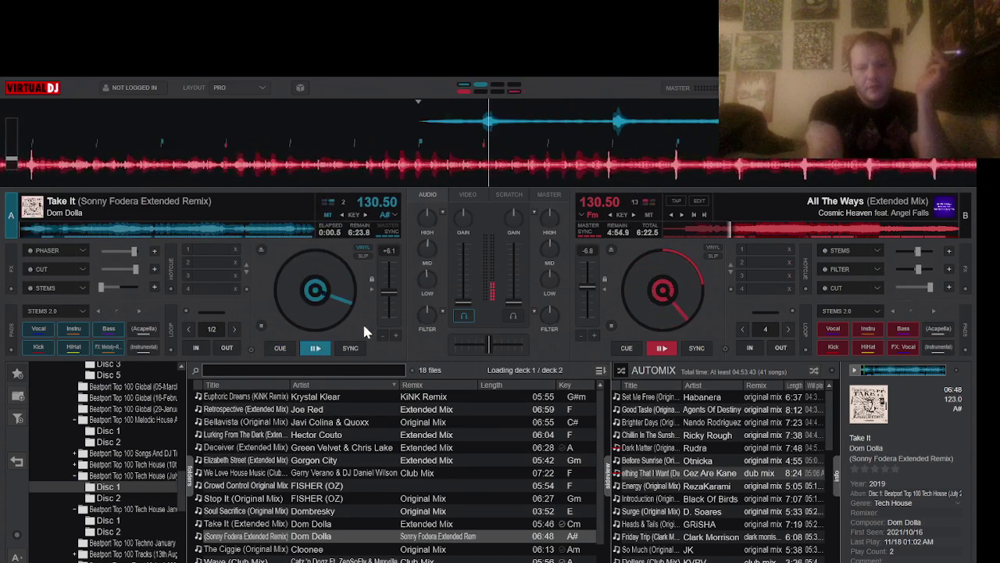
left_click_drag(463, 300, 461, 245)
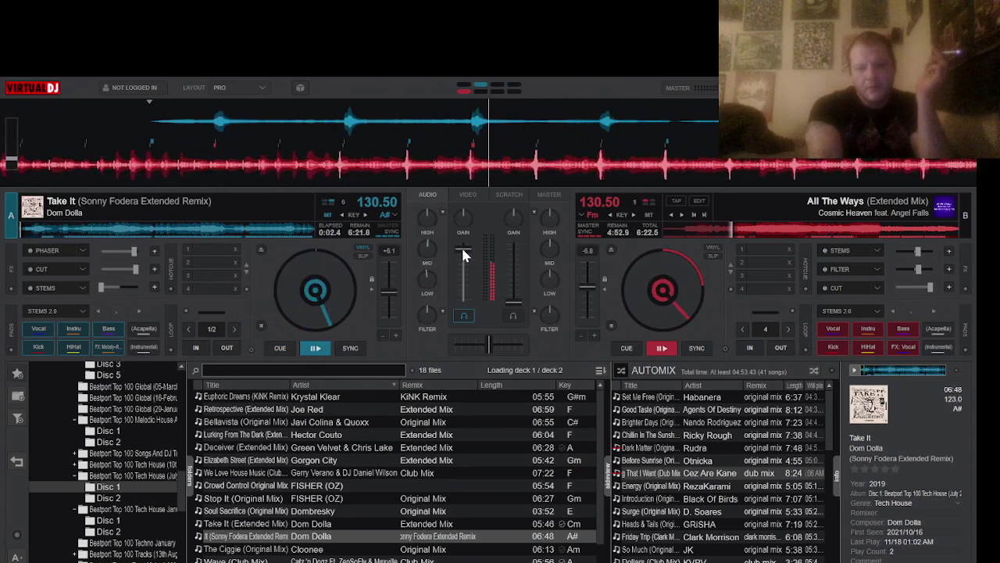
left_click(322, 352)
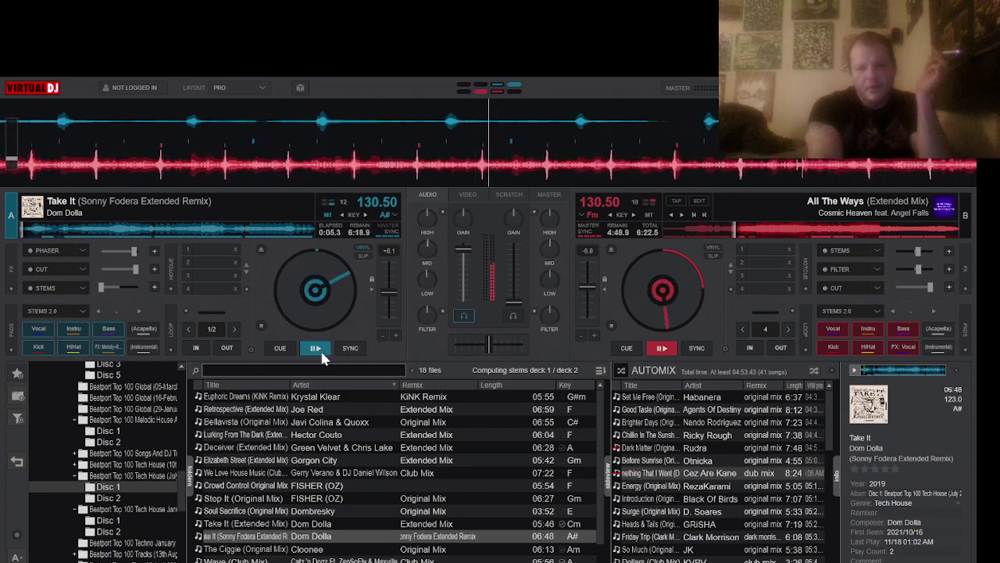
left_click(319, 351)
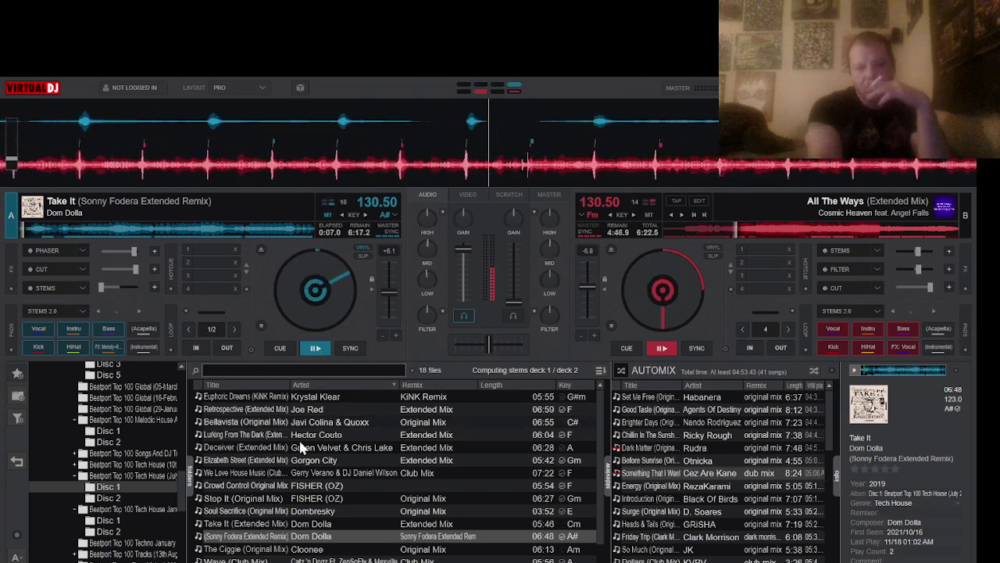
Load Deceiver (Extended Mix) on deck B, raise that deck's volume most of the way, and play it synced to deck A
left_click_drag(297, 446, 778, 291)
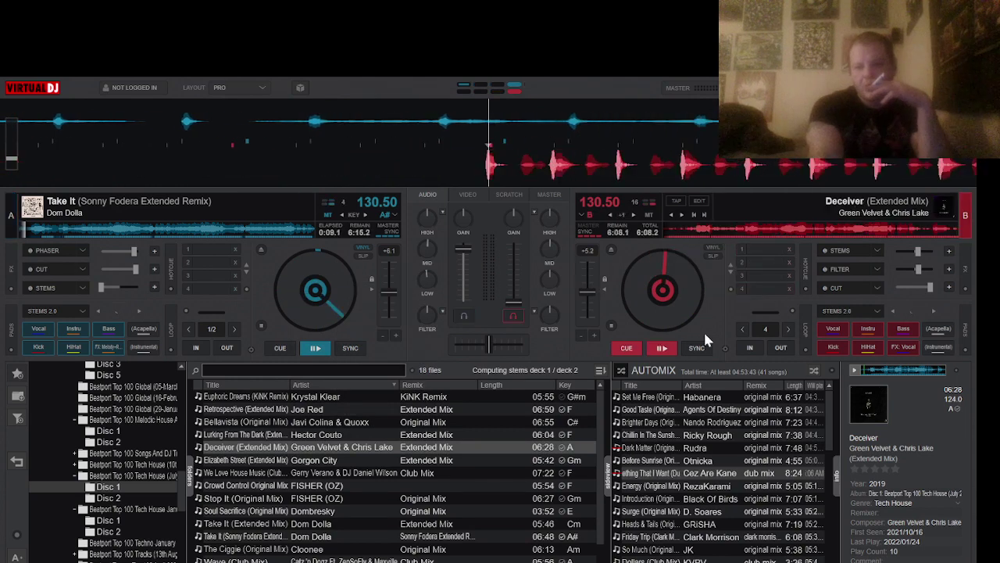
left_click(671, 345)
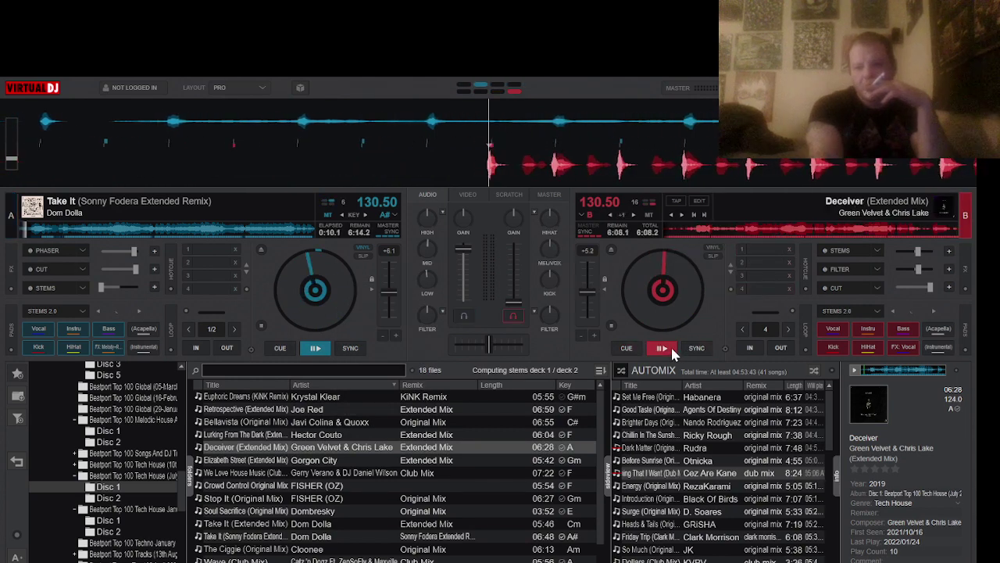
left_click(506, 252)
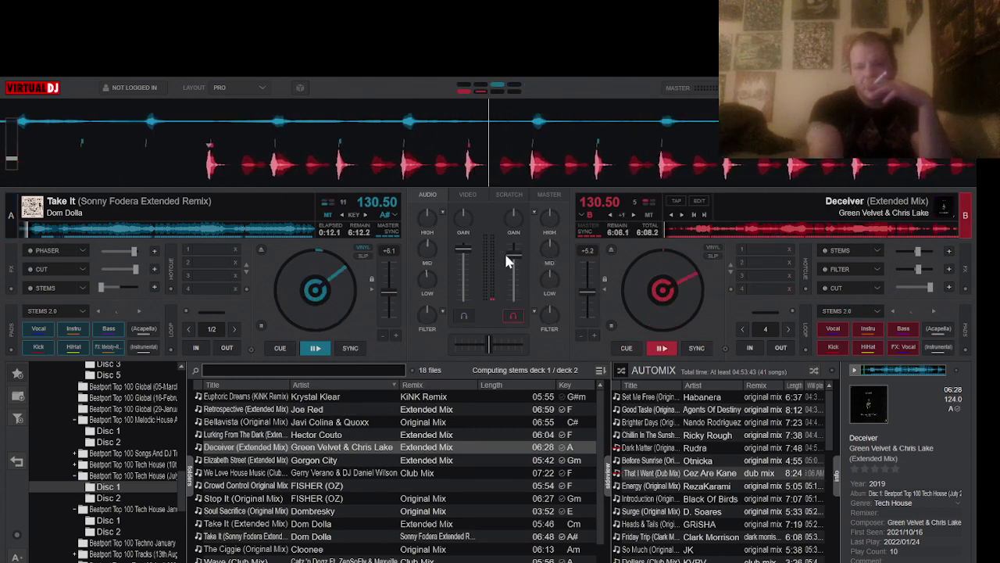
left_click(694, 346)
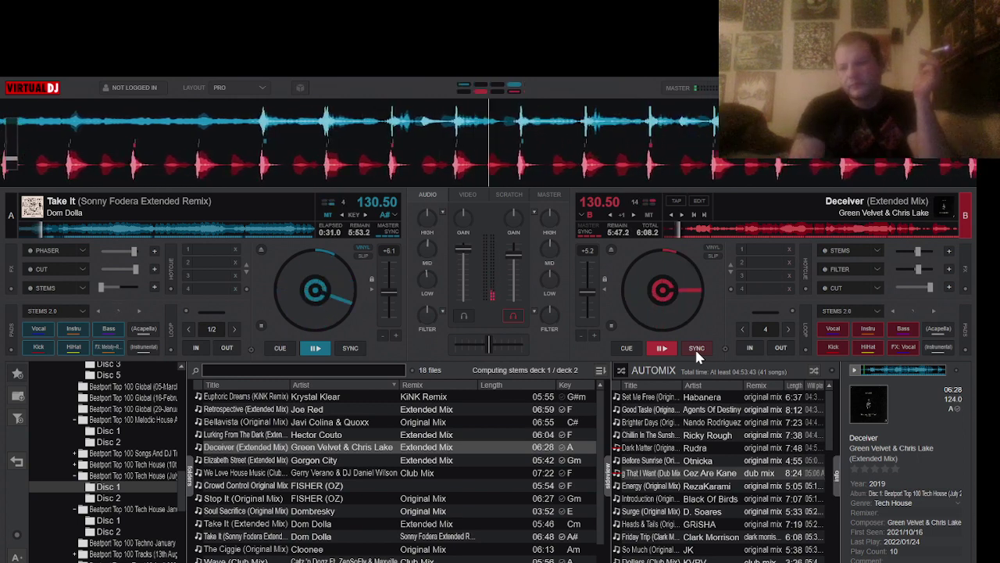
Replace deck B's Stems effect with Pitch, turn it on and lower its strength
left_click(876, 252)
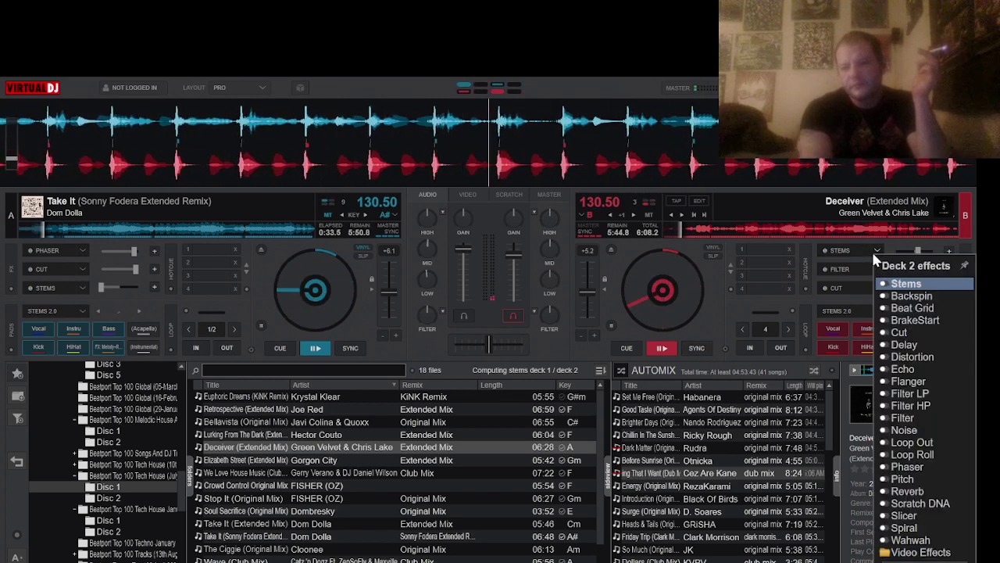
left_click(902, 479)
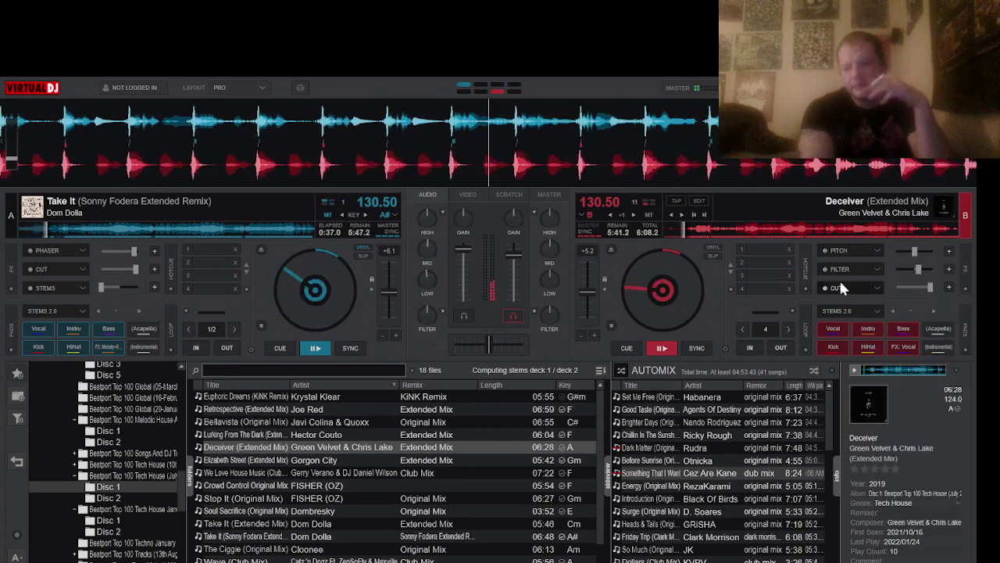
left_click(842, 252)
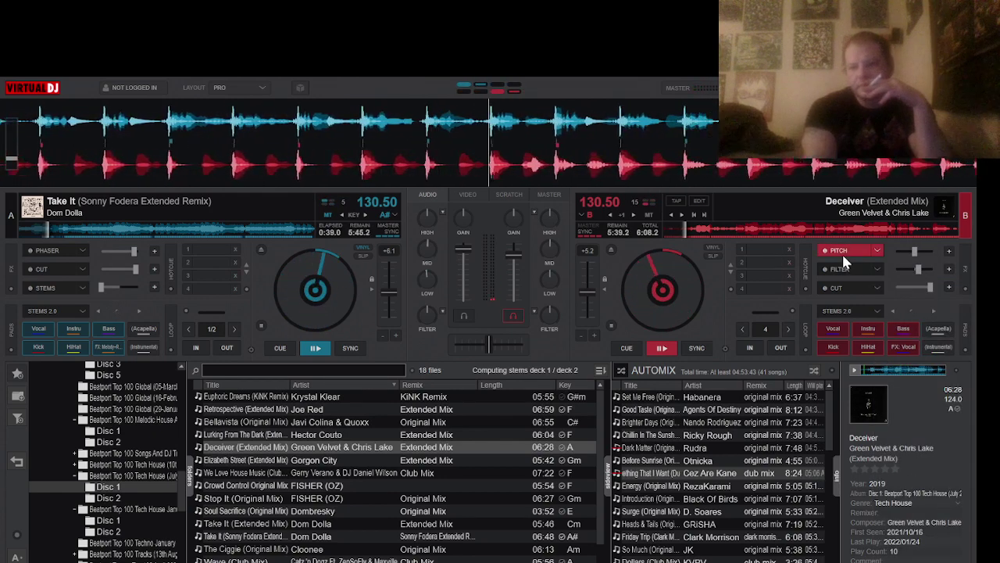
left_click(902, 252)
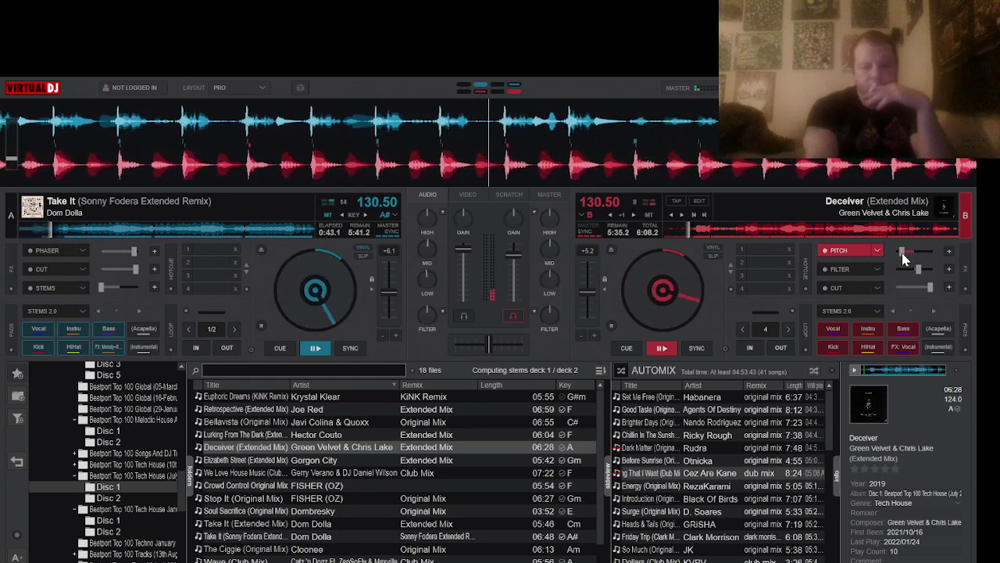
Replace Take It on deck A with Elizabeth Street (Extended Mix), start it and sync it to deck B
left_click(340, 539)
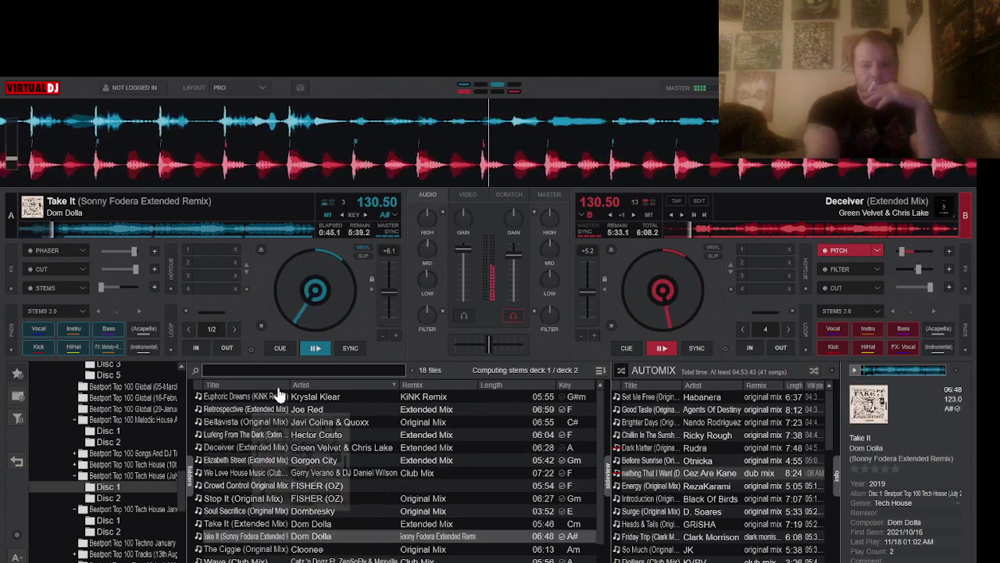
left_click(324, 349)
left_click_drag(321, 459, 215, 279)
left_click(313, 349)
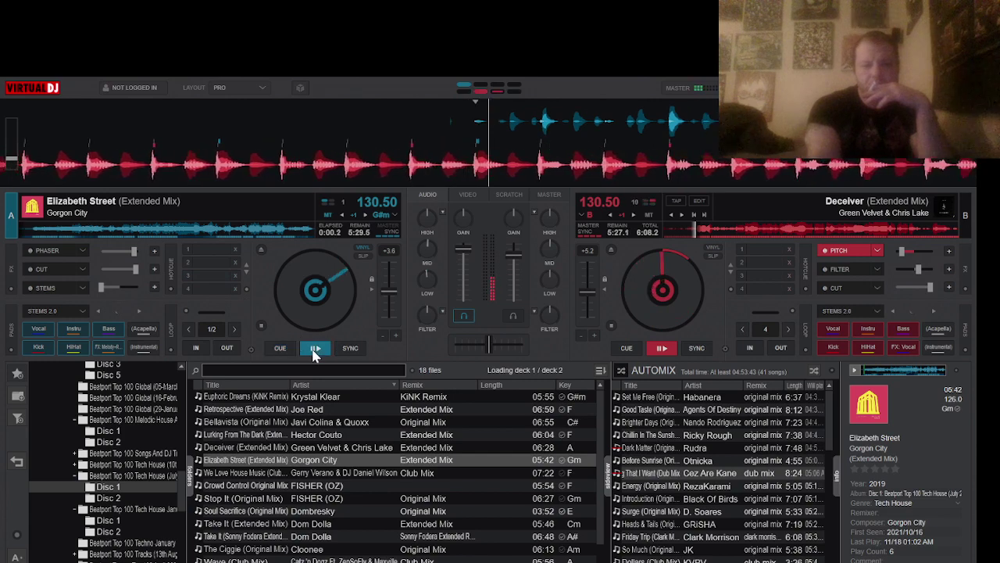
left_click(351, 350)
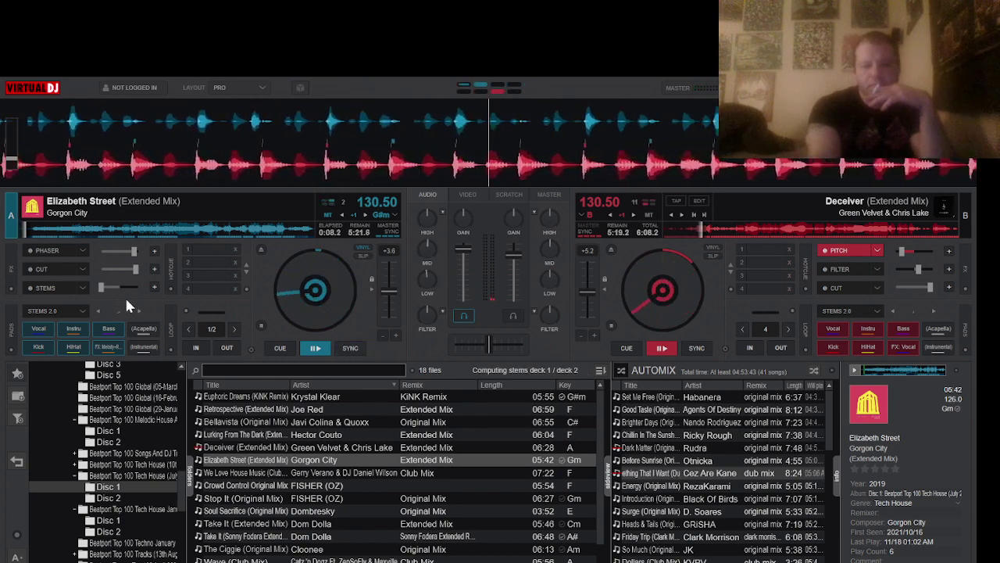
Turn on Cut on deck A and replace the deck's Phaser effect with Filter
left_click(54, 270)
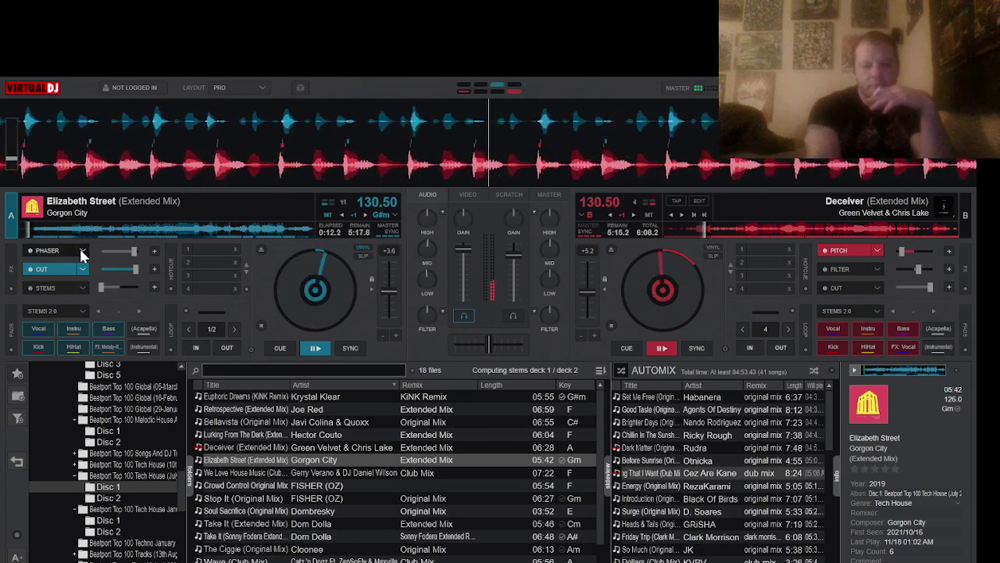
left_click(78, 251)
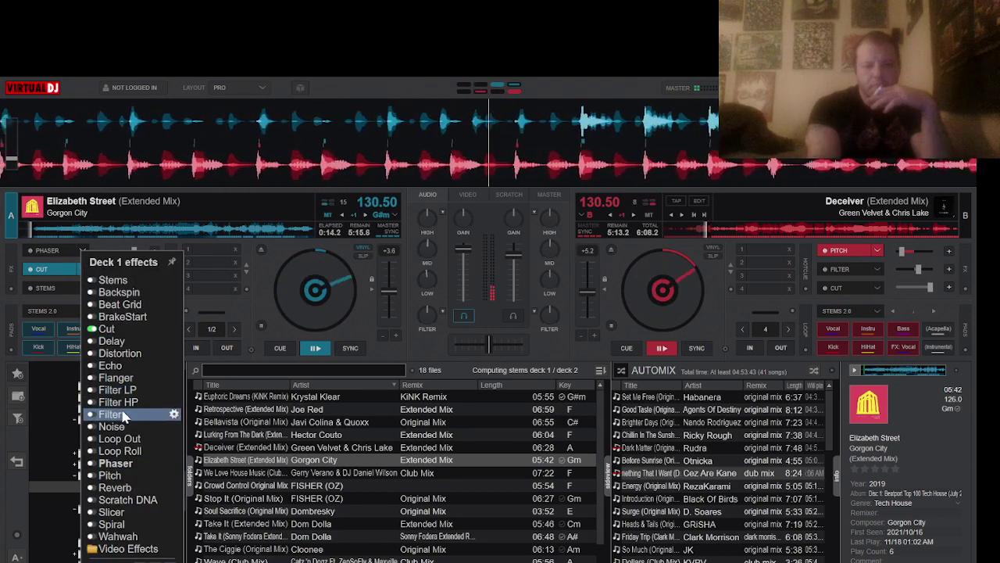
left_click(109, 414)
Adjust deck A's Filter strength to around the middle and briefly apply the Filter
left_click(113, 252)
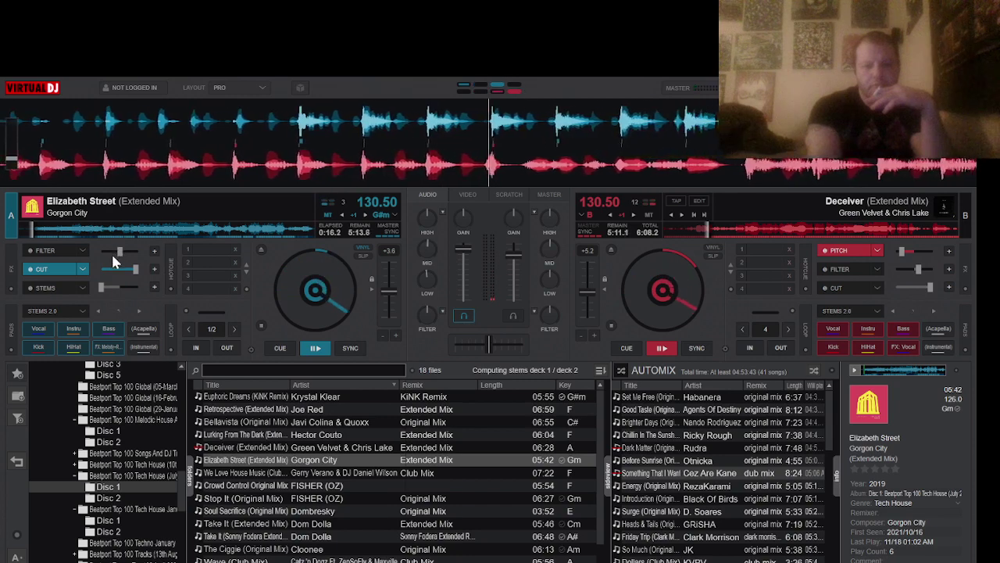
left_click_drag(111, 254, 121, 251)
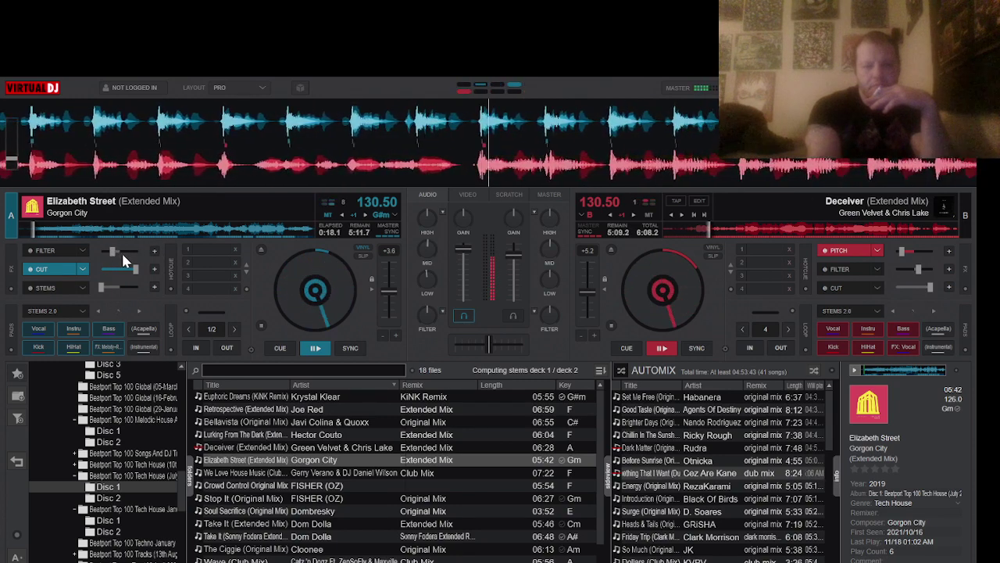
left_click(51, 248)
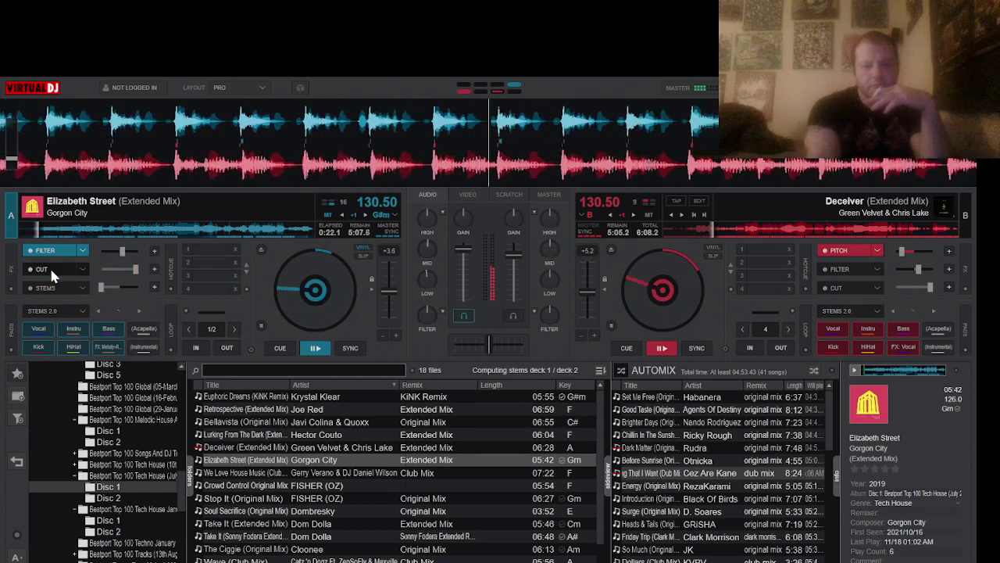
left_click(61, 251)
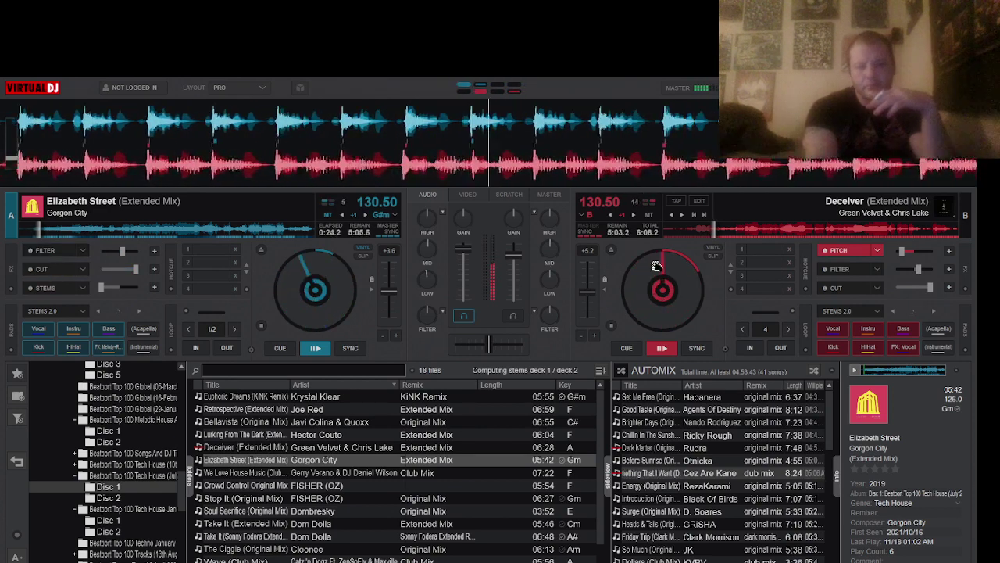
Turn off Pitch on deck B and switch its stems to instrumental, followed by acapella
left_click(851, 252)
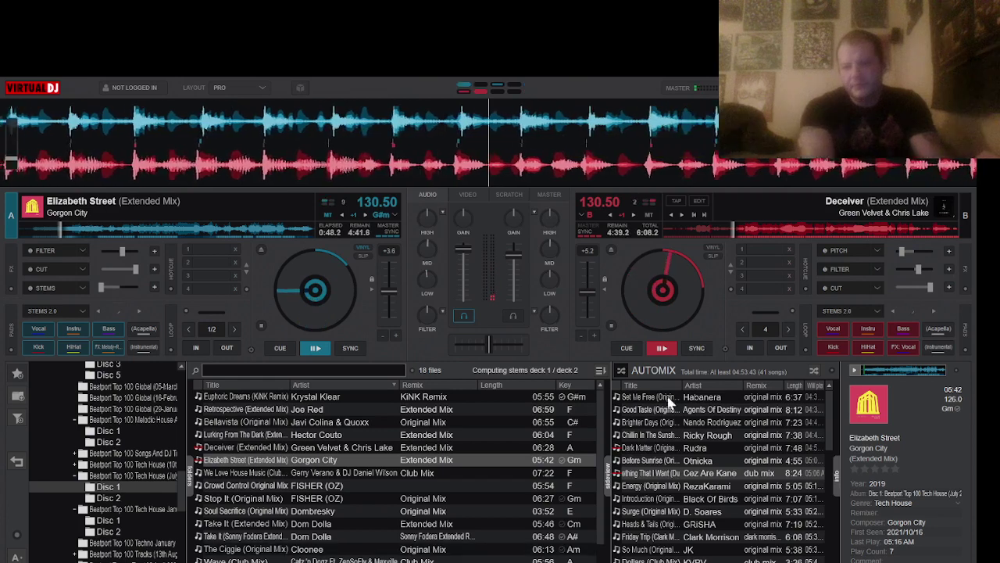
left_click(936, 352)
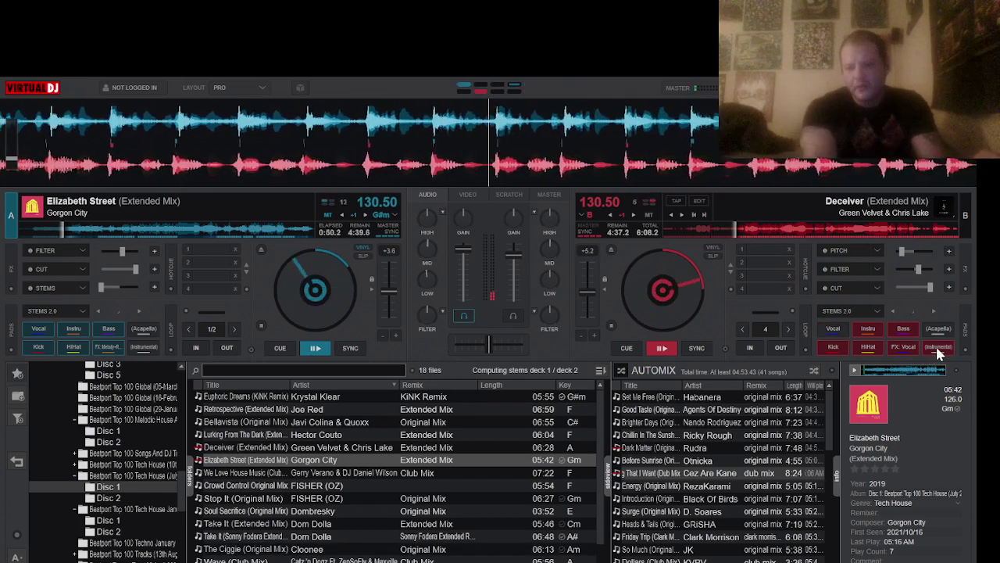
left_click(951, 328)
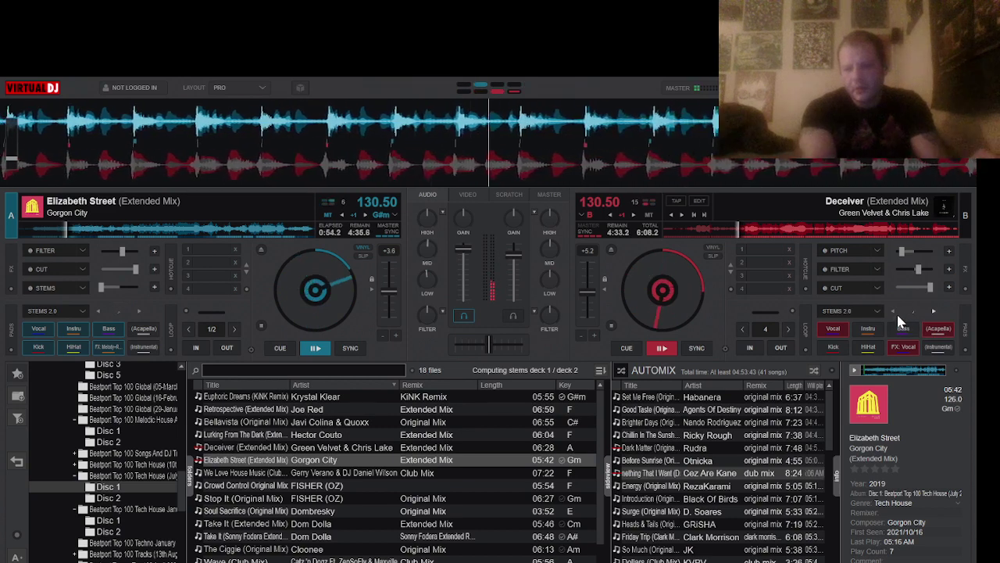
Switch deck B's pads to saved loops, turn on its Pitch effect and toggle Cut on deck A
left_click(846, 306)
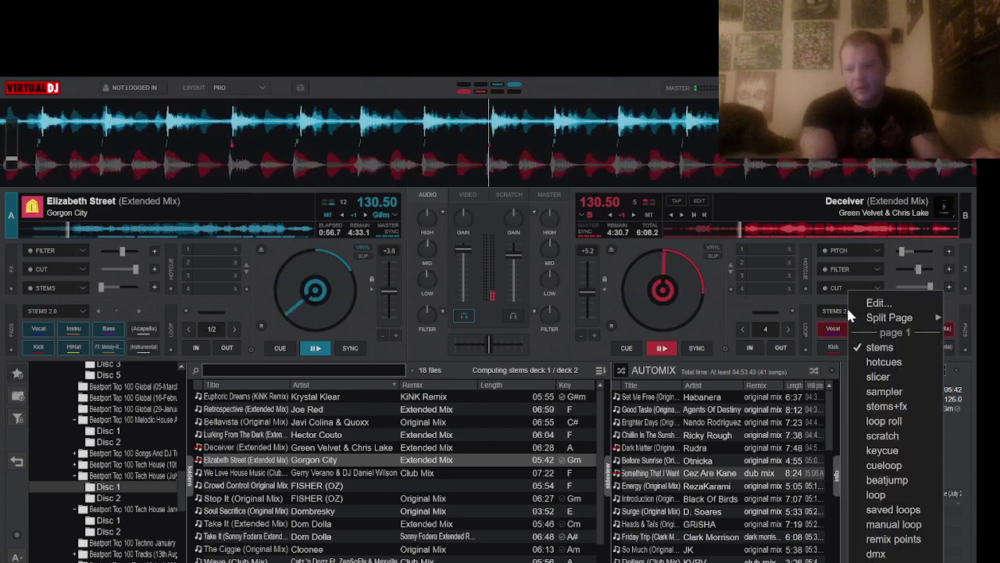
left_click(875, 511)
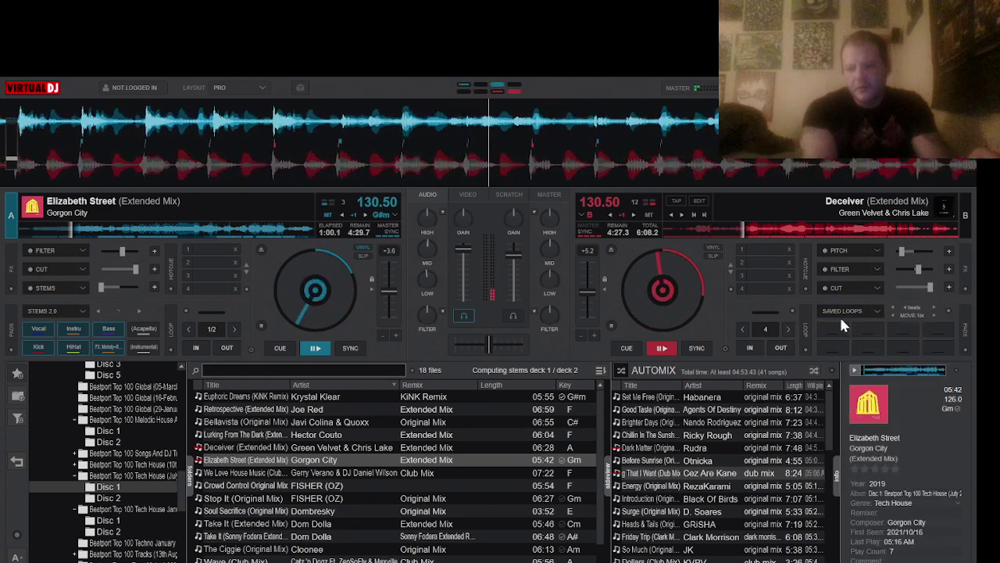
left_click(849, 253)
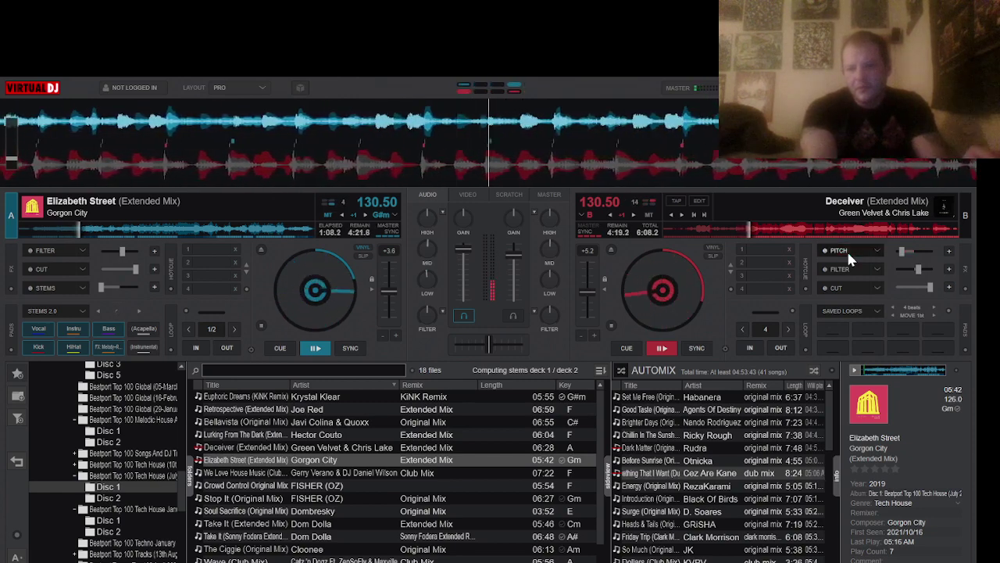
left_click(42, 268)
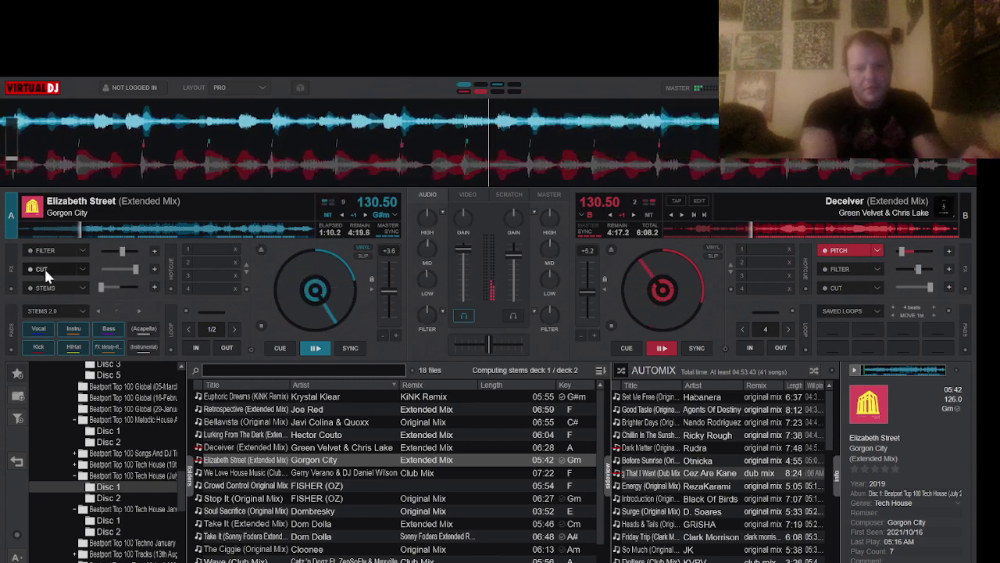
Turn off the Pitch effect on deck B and turn on Filter on deck A
left_click(835, 252)
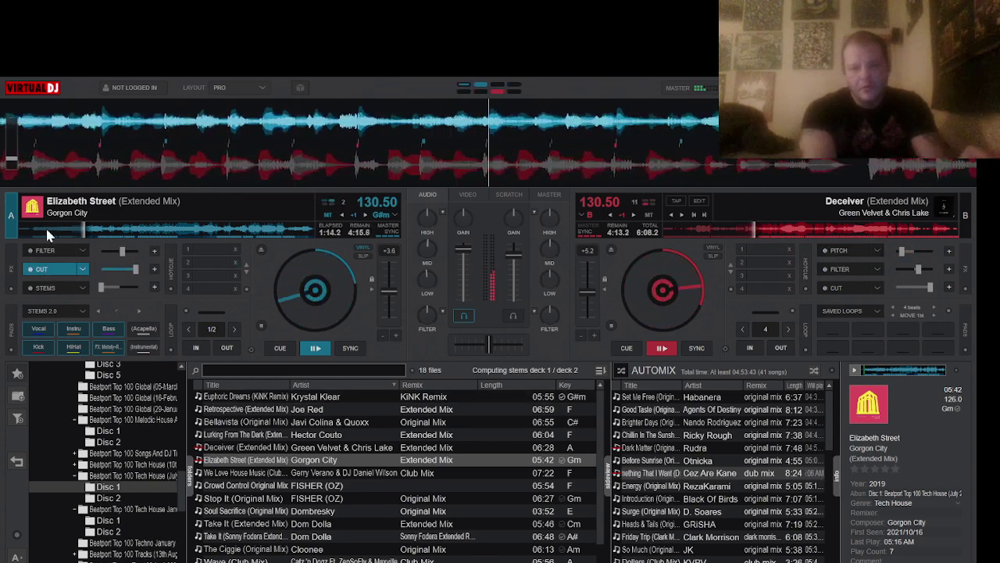
left_click(51, 250)
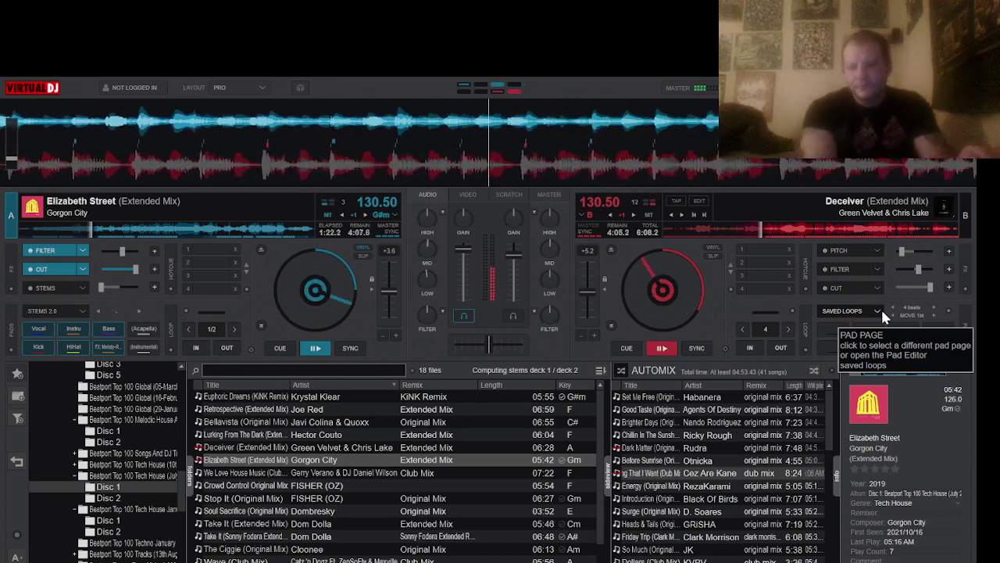
Switch deck B's pads from saved loops to stems and isolate the track's instrumental
left_click(877, 311)
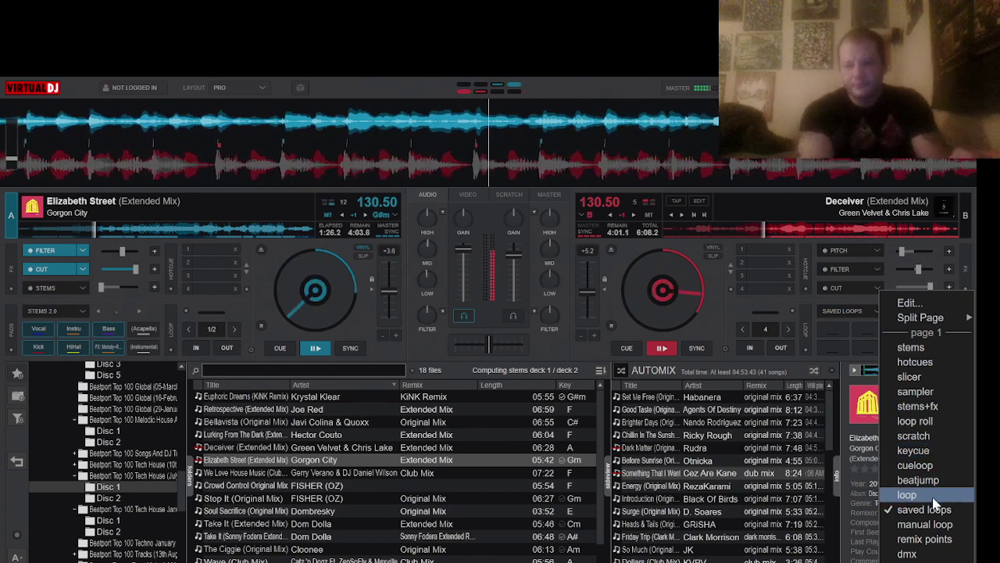
left_click(933, 349)
left_click(940, 347)
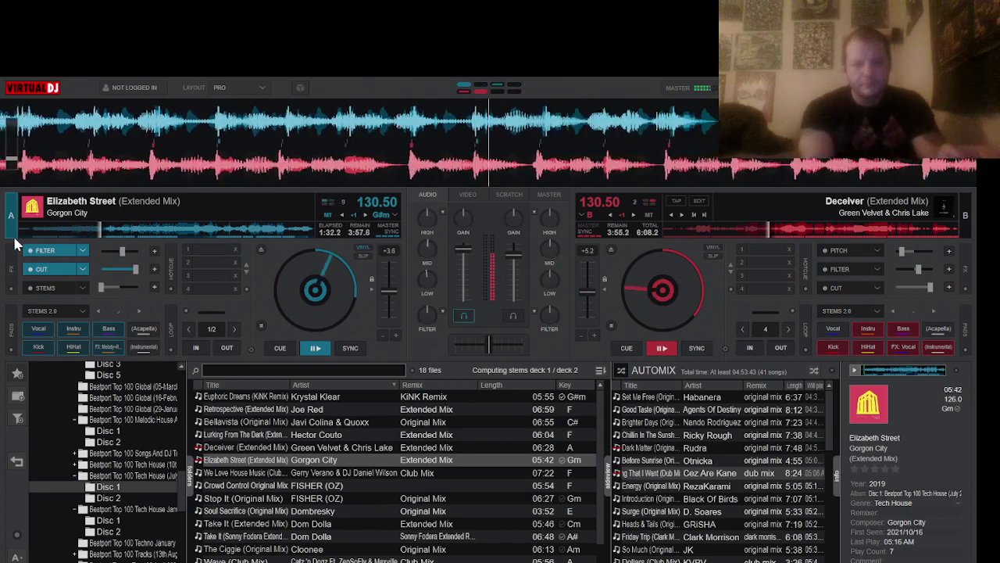
Turn off deck A's Filter and Cut, and set a manual loop on its track, shortened to 1/16 beat
left_click(45, 250)
left_click(47, 268)
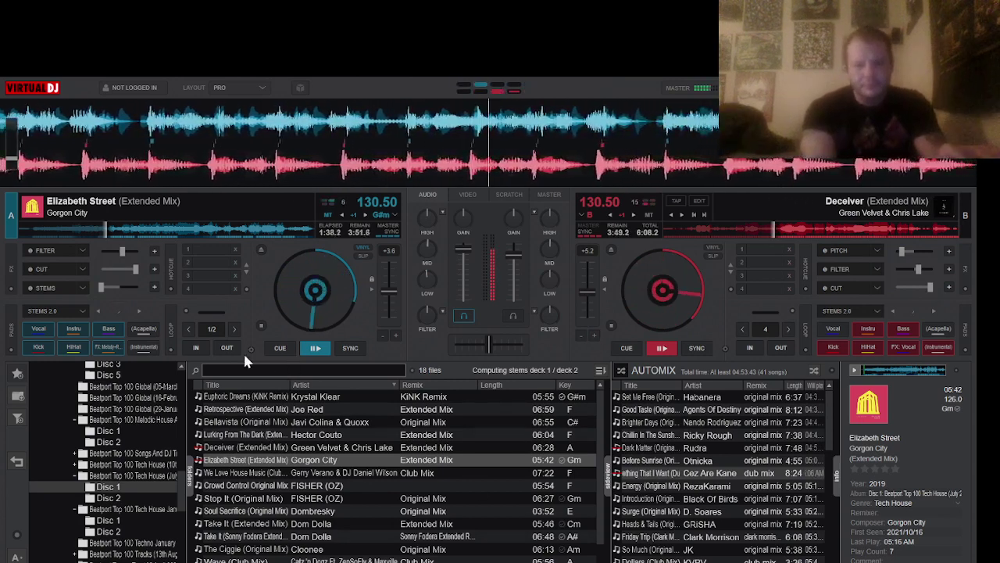
left_click(196, 349)
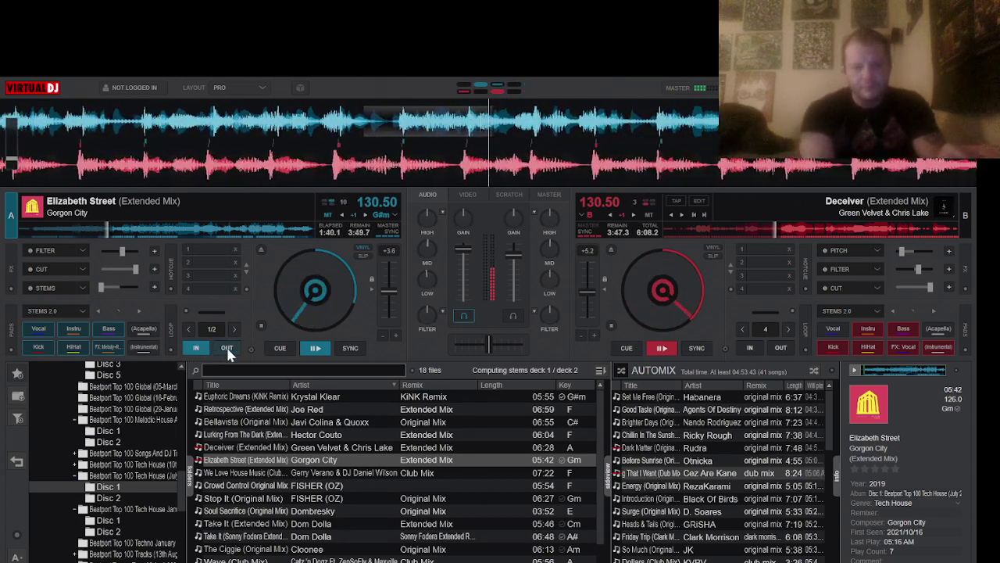
left_click(227, 349)
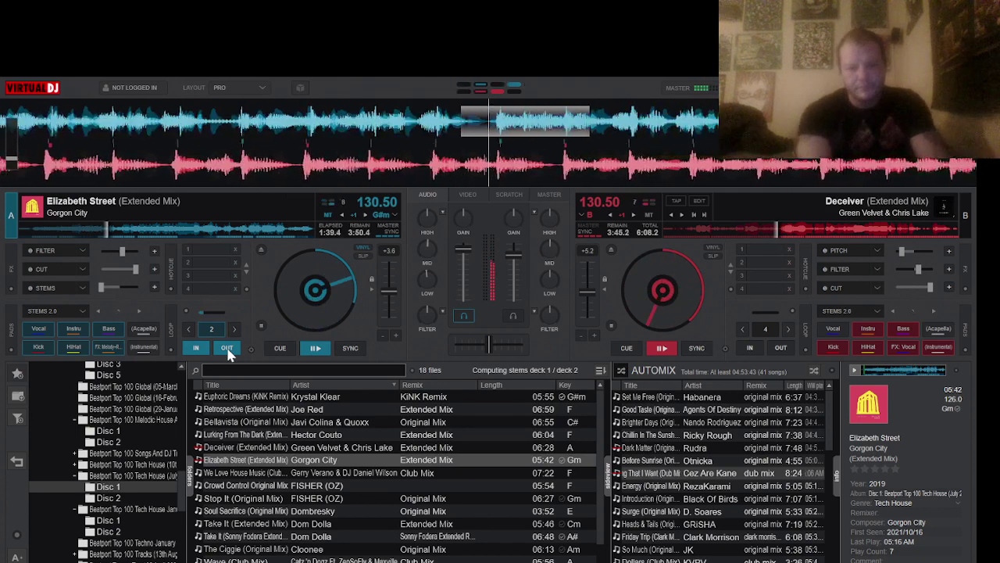
left_click(184, 329)
left_click(184, 329)
left_click(185, 329)
left_click(184, 329)
left_click(184, 329)
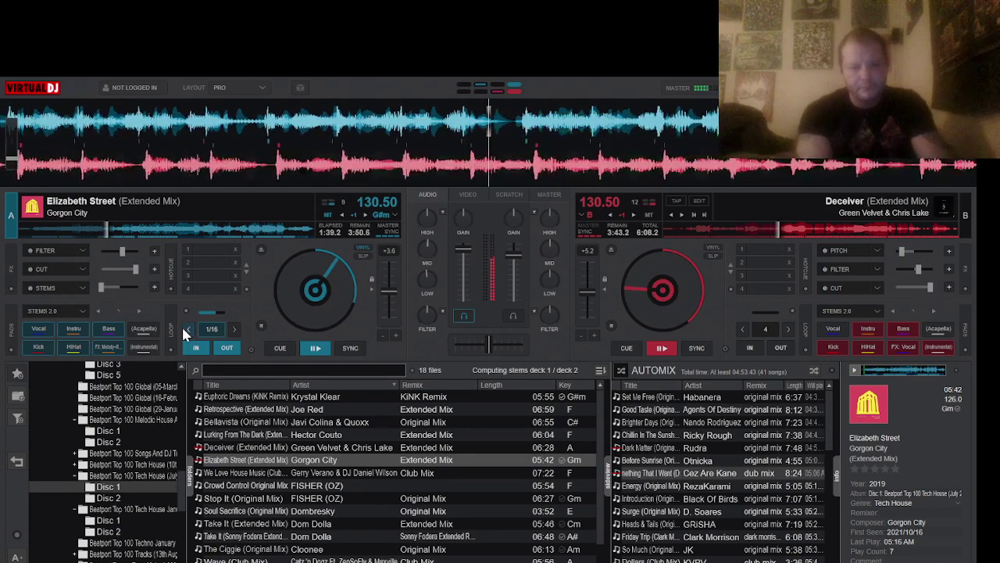
Reduce deck B's loop length to 1/32 beat
left_click(743, 330)
left_click(743, 329)
left_click(743, 330)
left_click(744, 330)
left_click(743, 330)
left_click(744, 330)
left_click(743, 330)
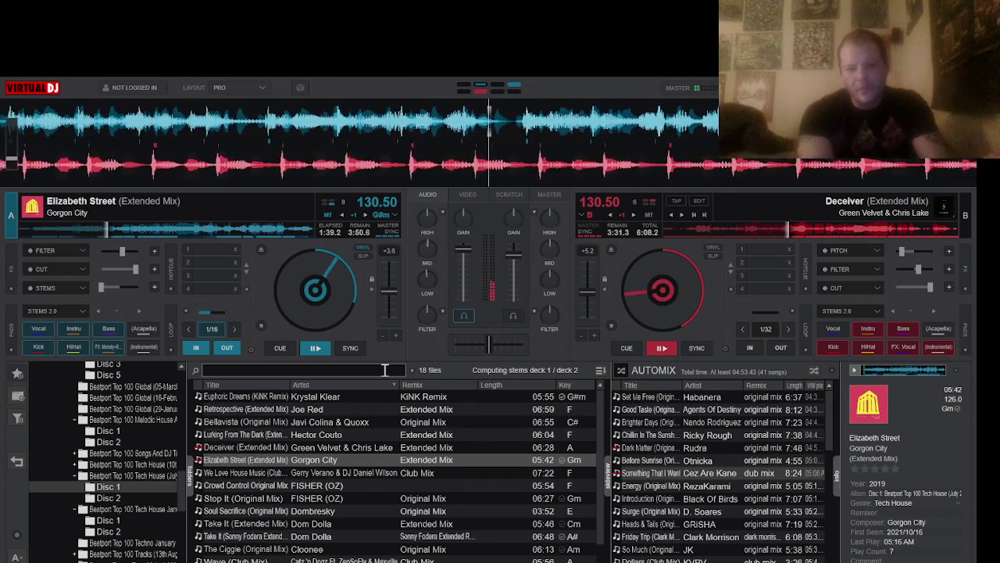
Lower deck B's volume fully and load Dom Dolla's Take It (Extended Mix) onto deck A, replacing the playing track
left_click(512, 300)
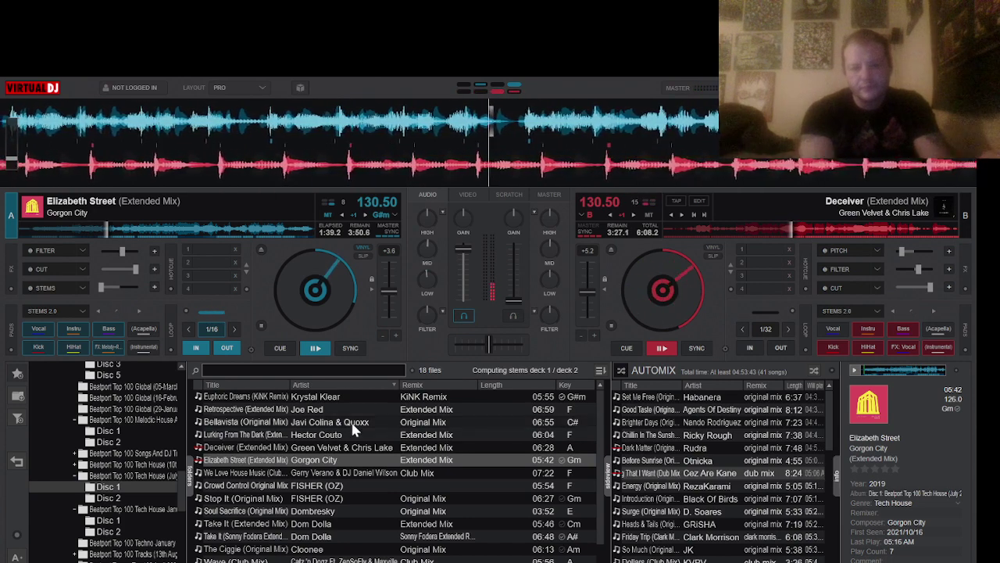
left_click_drag(304, 526, 344, 313)
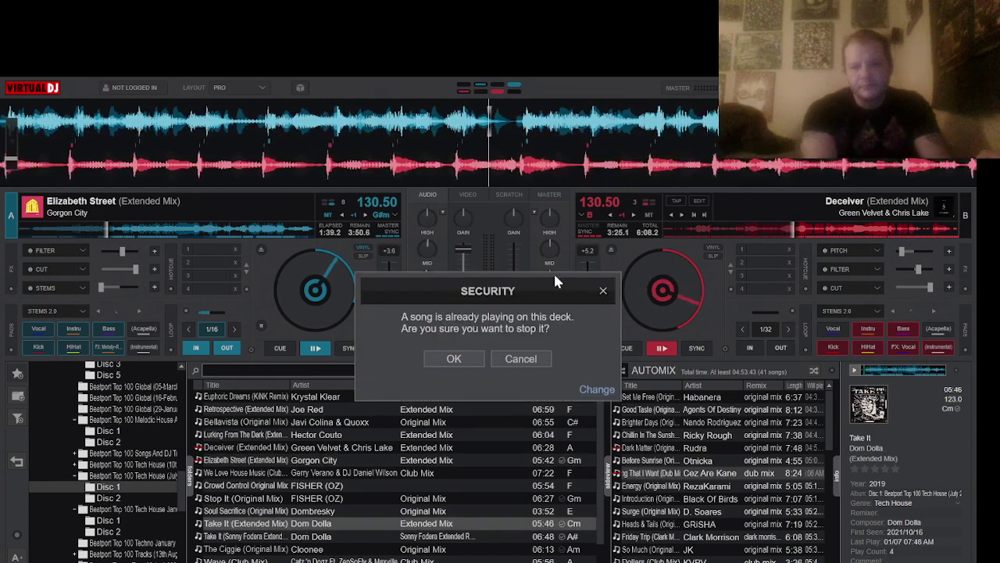
left_click(454, 359)
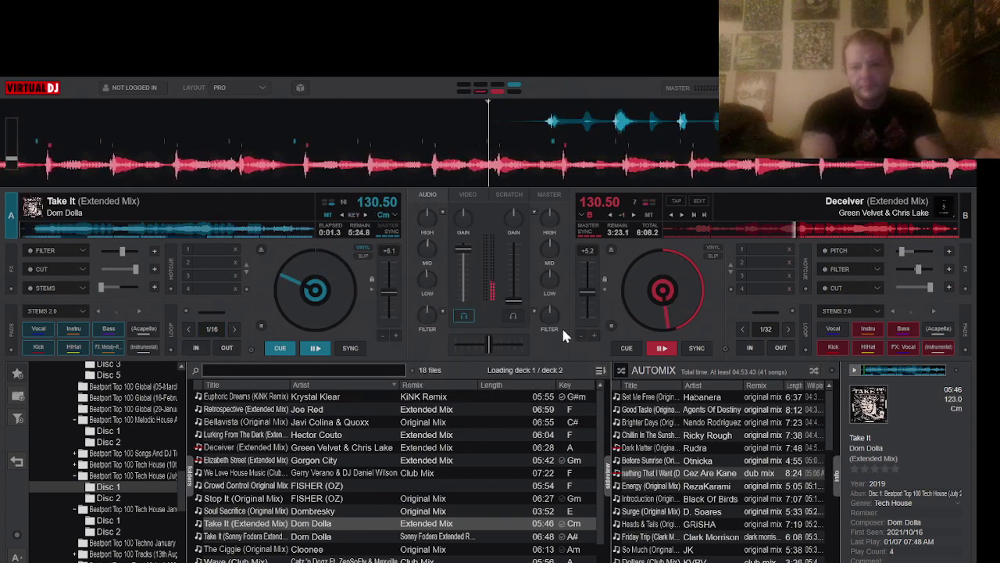
Resume deck B with its volume raised back near maximum, and start playing Take It on deck A
left_click(662, 350)
left_click_drag(513, 299, 511, 252)
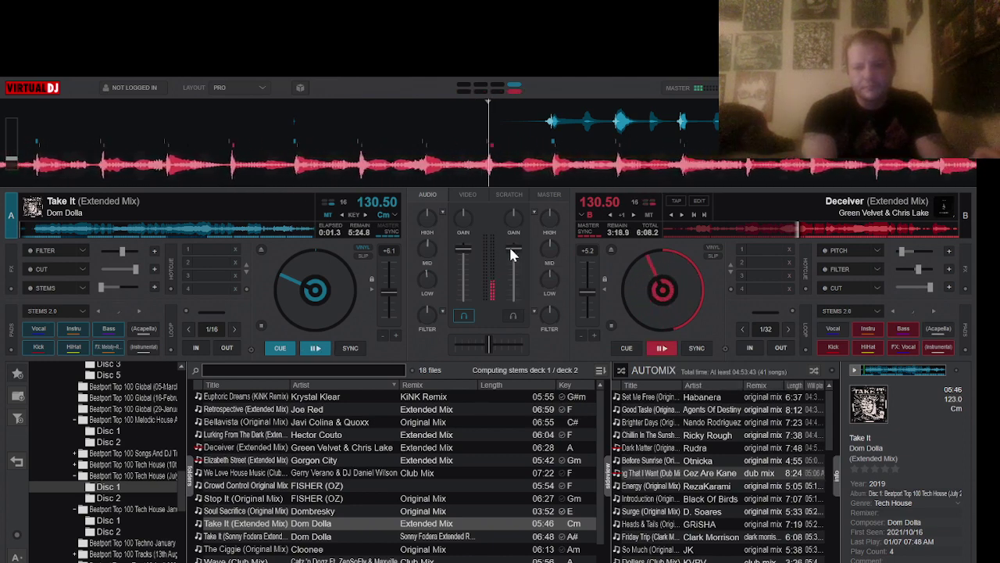
left_click(313, 349)
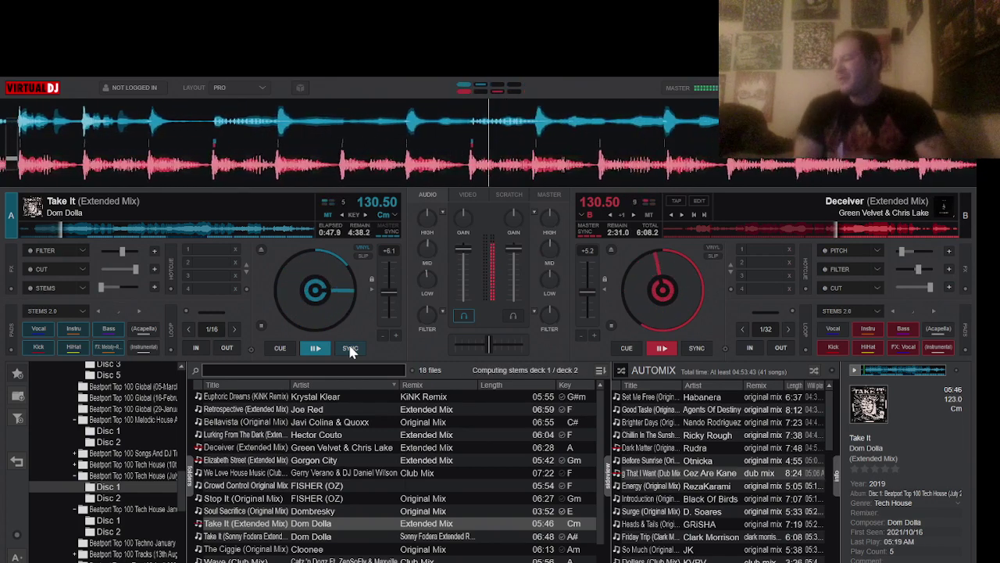
Turn on Pitch on deck B and set its strength to about three quarters
left_click(862, 248)
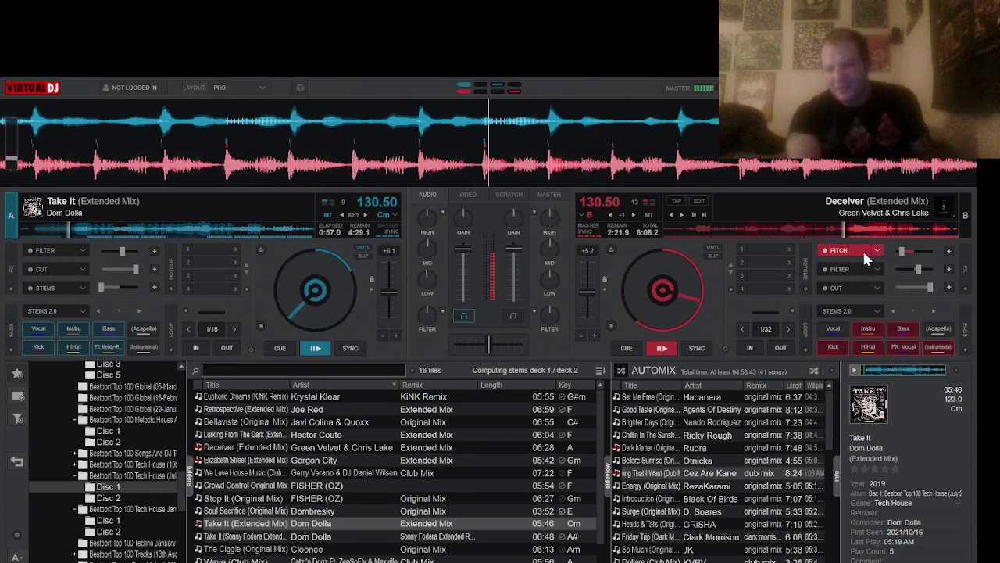
left_click(924, 250)
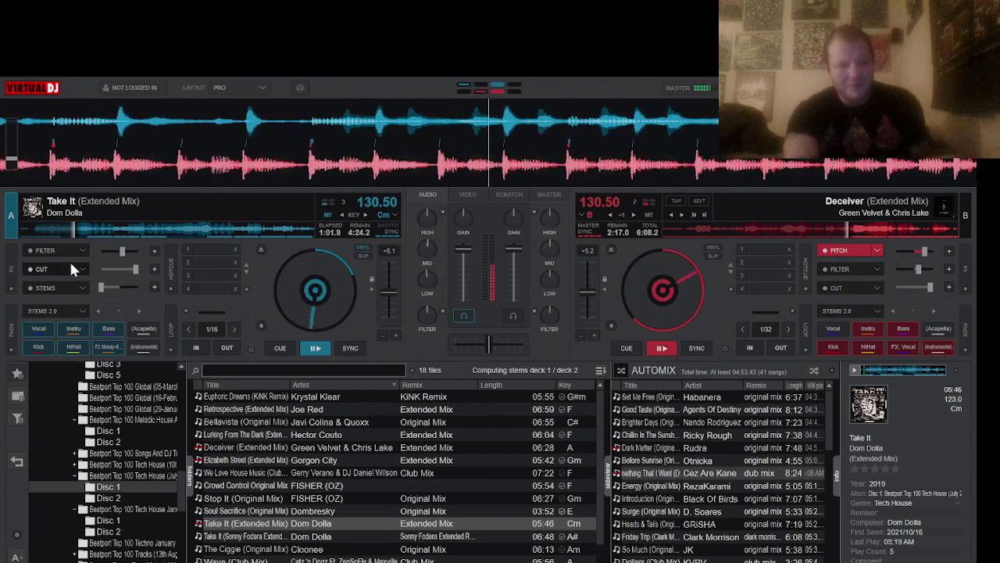
Turn on Cut on deck A with its strength reduced to a low level, and turn on Filter
left_click(70, 268)
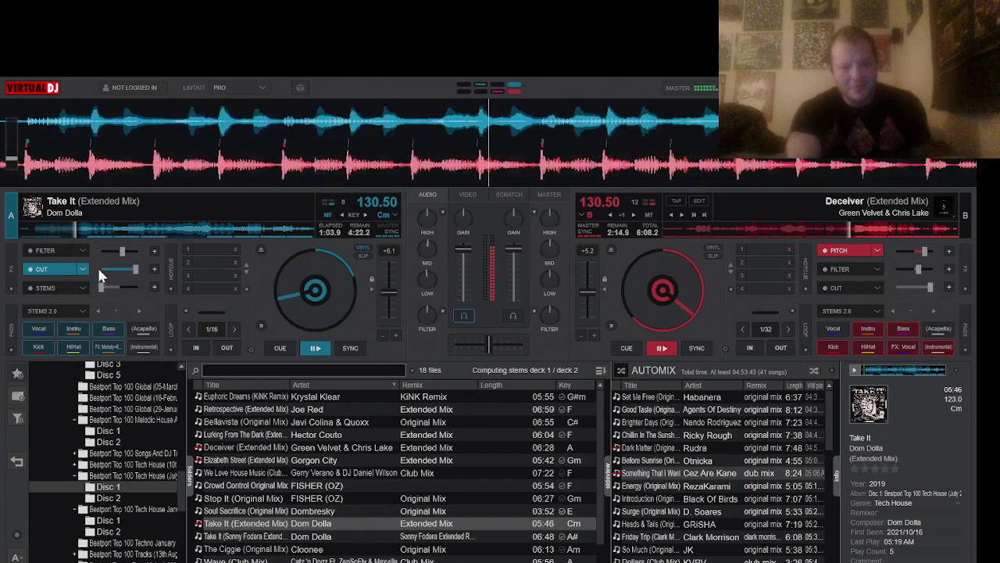
left_click(106, 268)
left_click(52, 250)
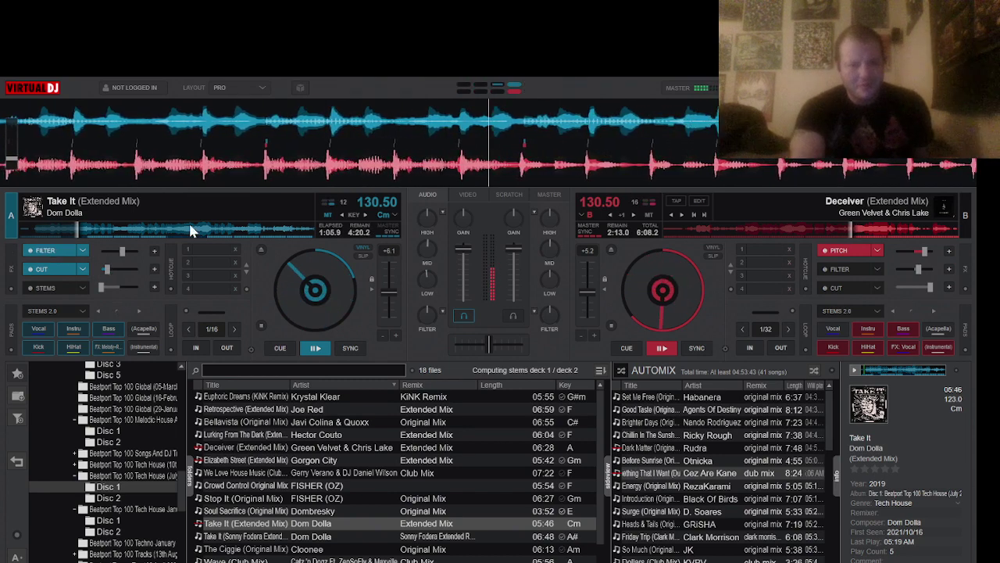
Turn off Pitch on deck B and repeatedly switch its Cut effect on and off to chop the track, ending with Cut off
left_click(841, 250)
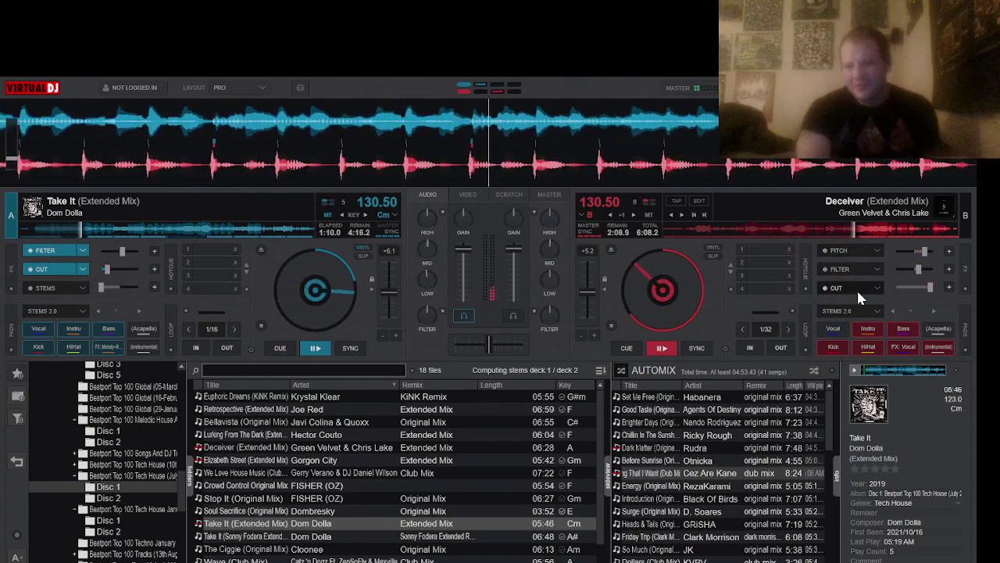
left_click(857, 289)
left_click(856, 288)
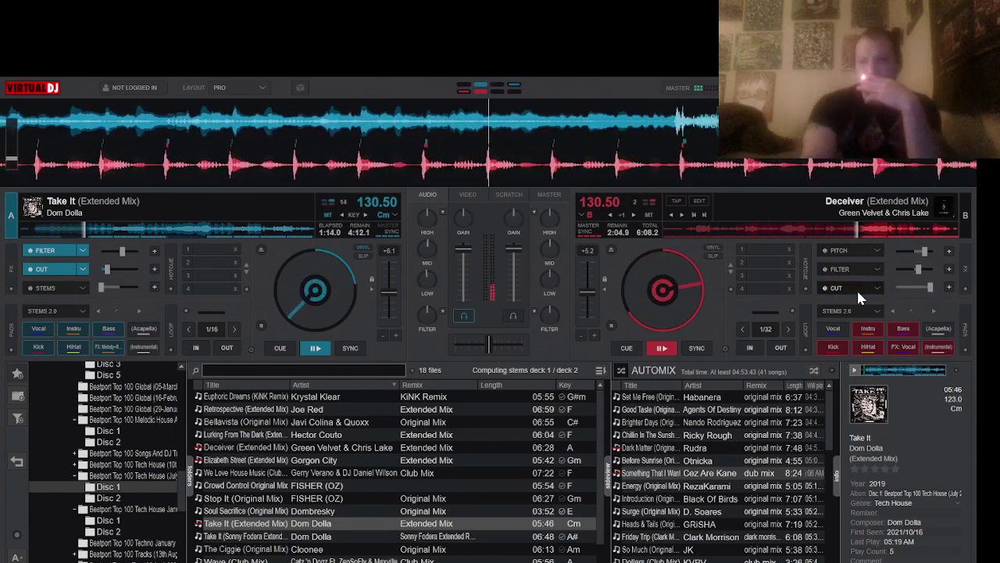
left_click(857, 288)
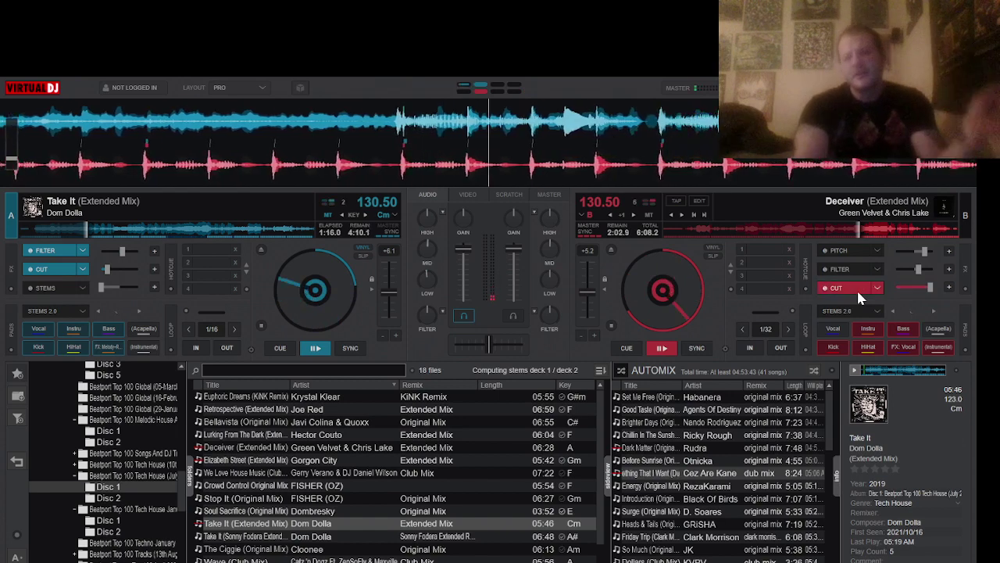
left_click(856, 288)
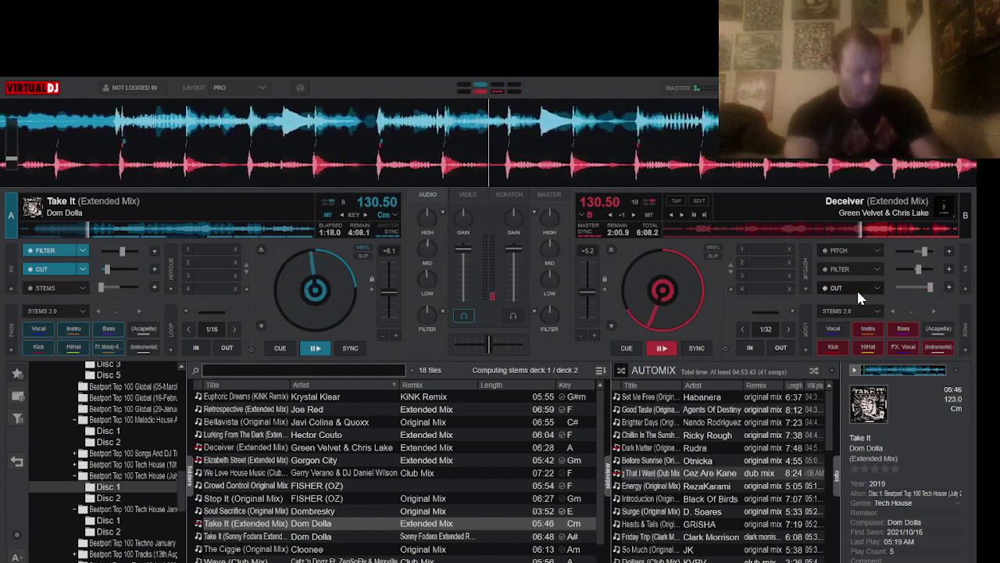
left_click(856, 288)
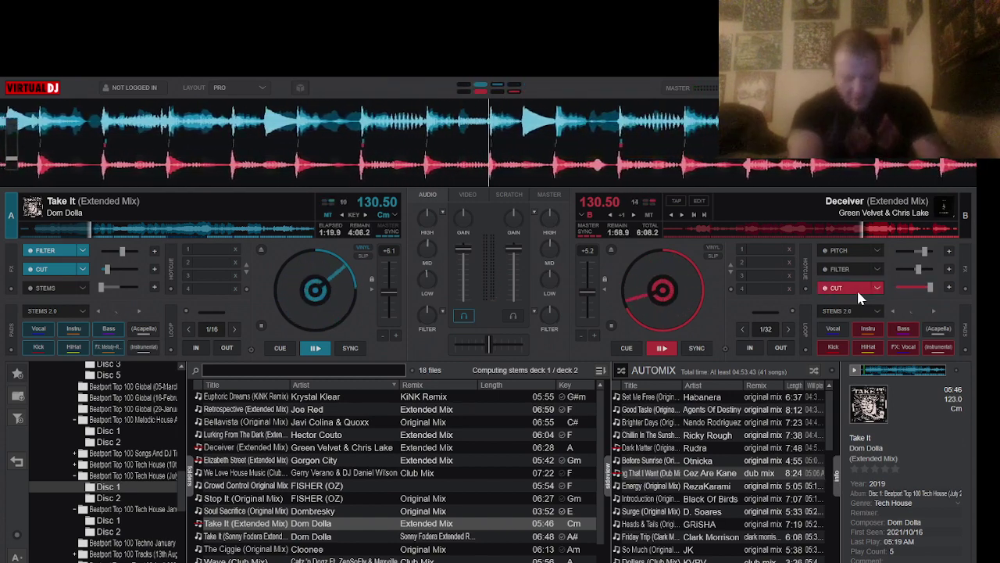
left_click(856, 288)
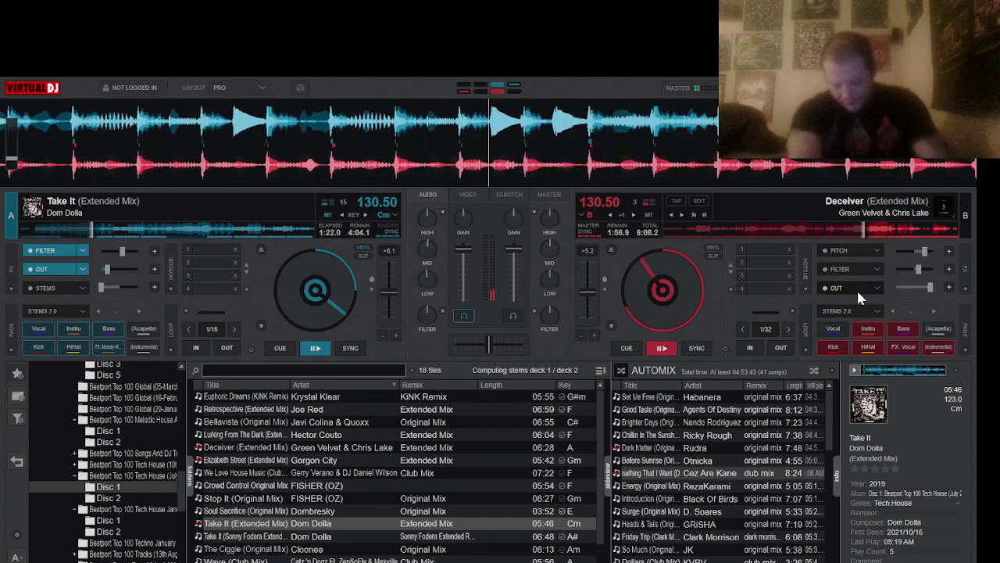
left_click(857, 288)
left_click(856, 288)
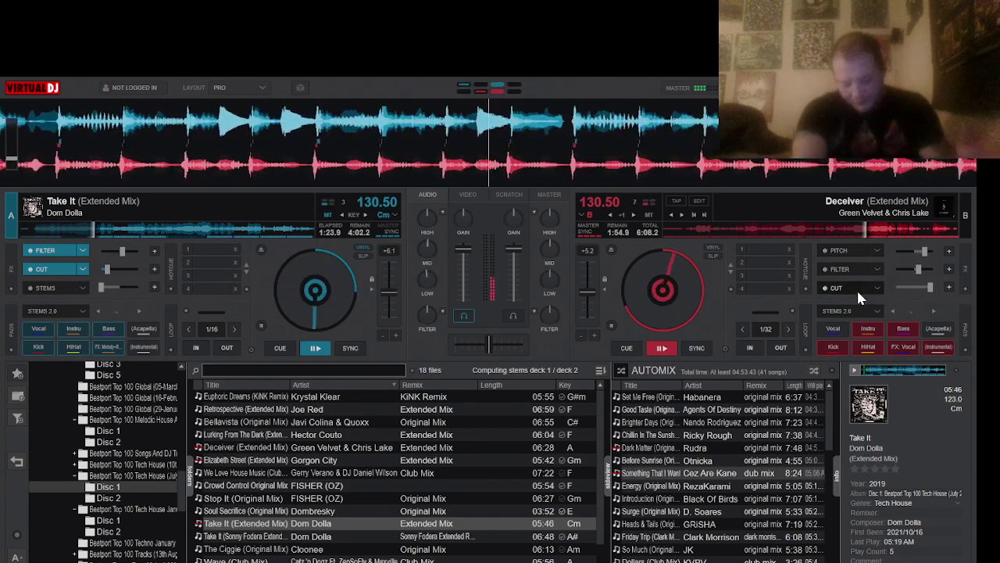
left_click(857, 288)
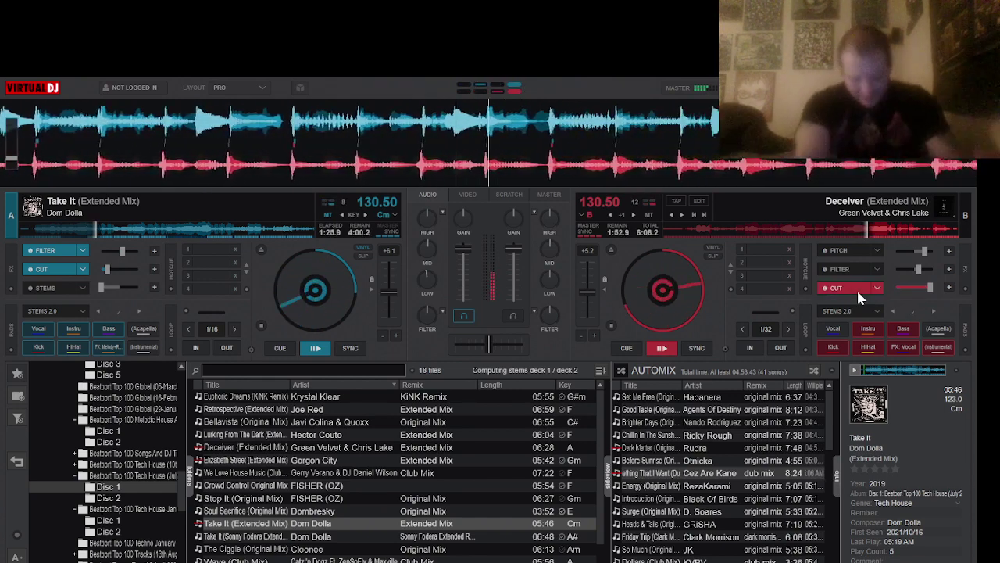
left_click(857, 288)
left_click(857, 288)
left_click(857, 289)
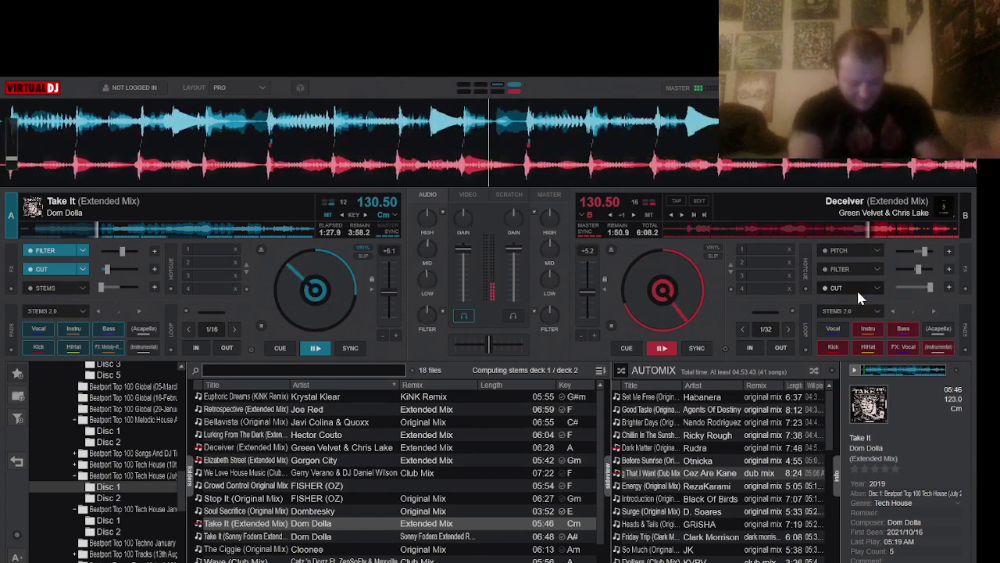
left_click(857, 288)
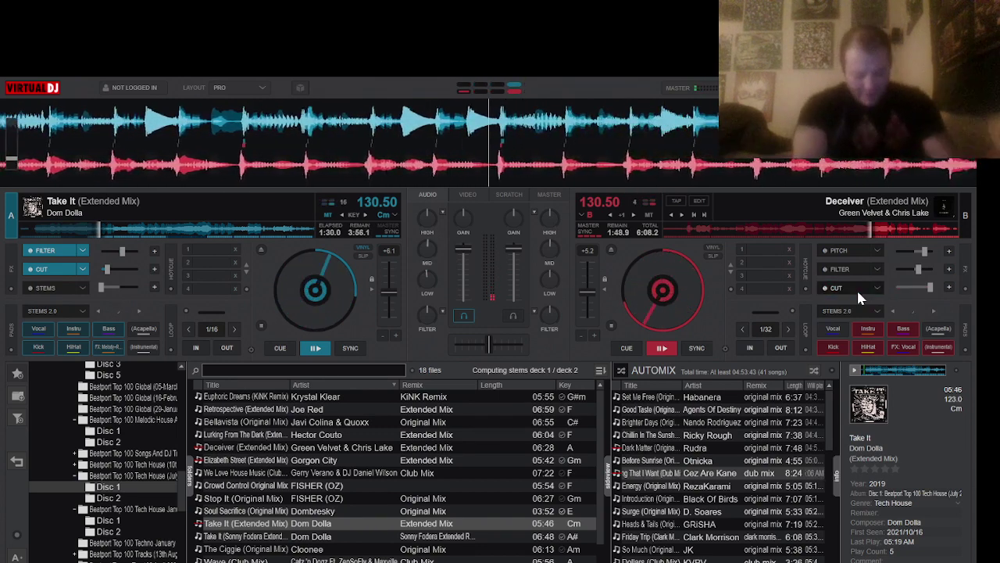
left_click(857, 288)
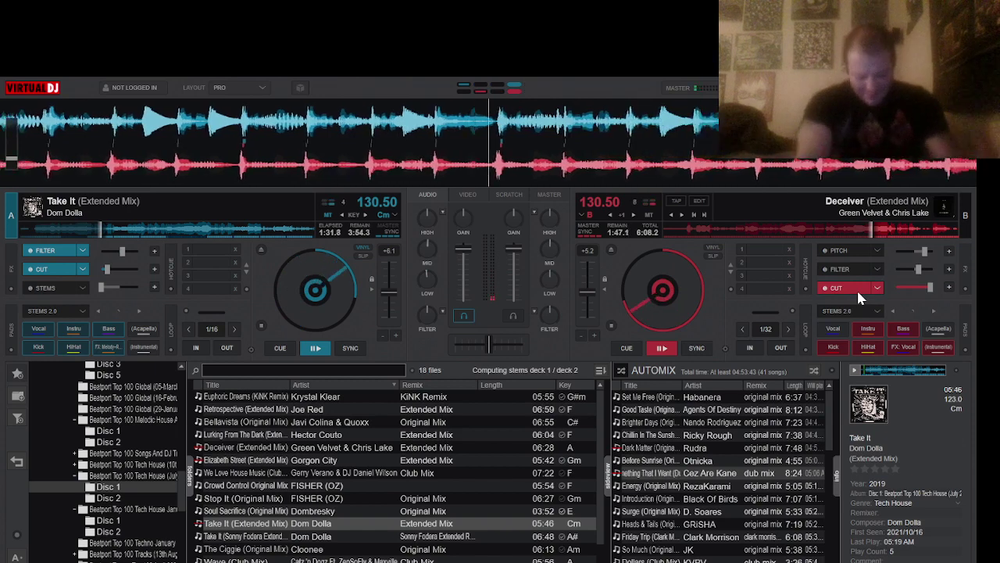
left_click(857, 289)
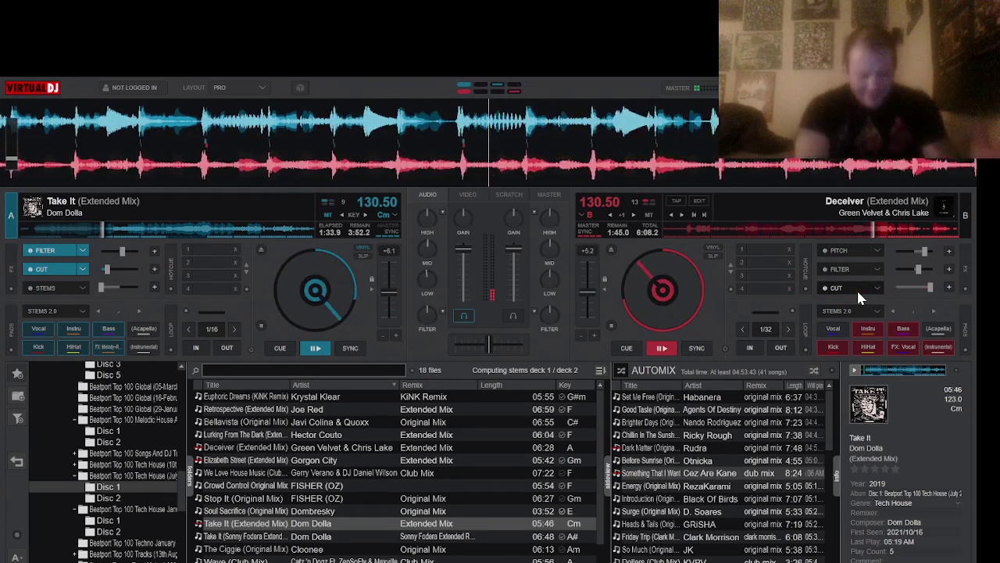
left_click(856, 288)
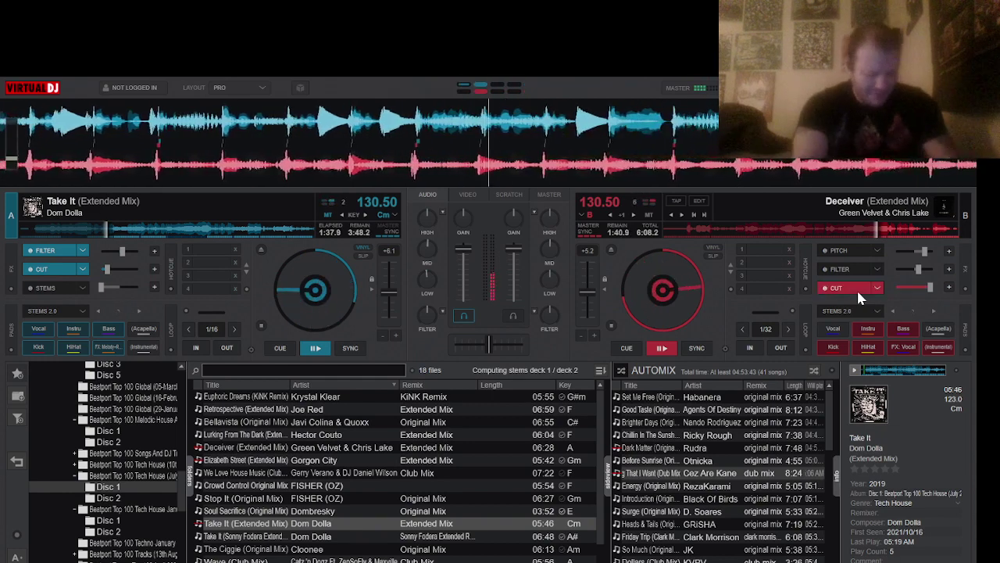
left_click(857, 289)
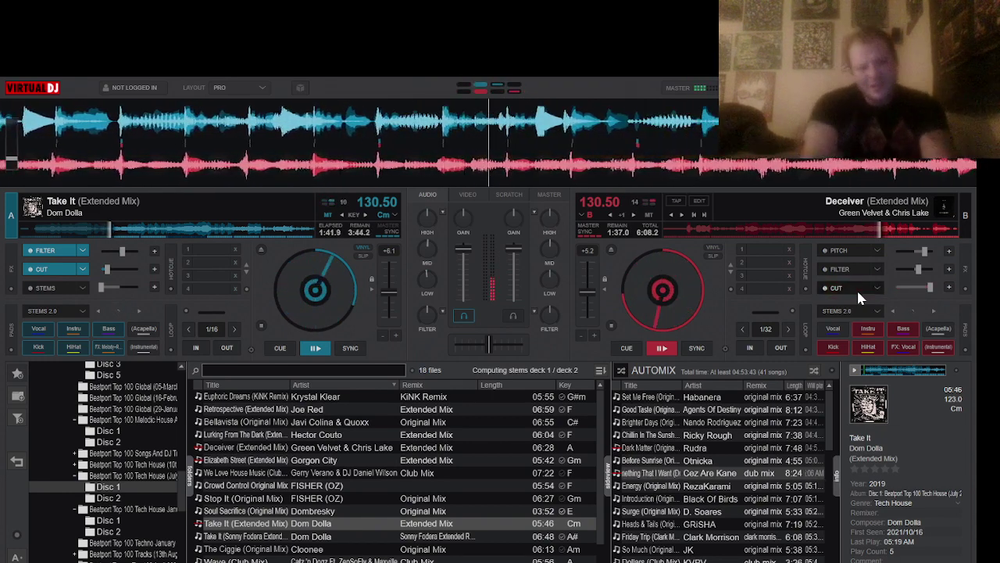
left_click(856, 288)
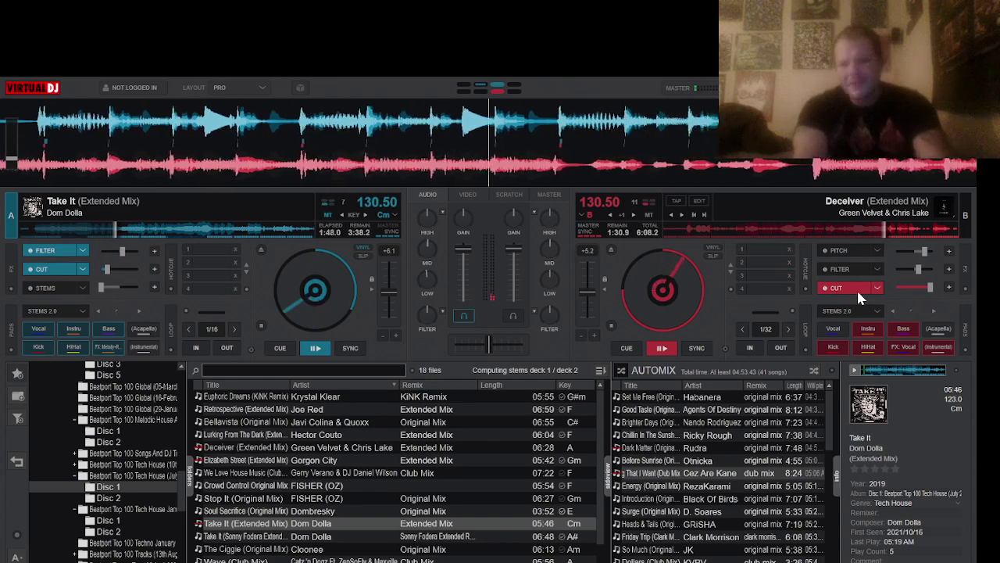
left_click(857, 288)
Turn Pitch back on for deck B and turn off Filter on deck A
left_click(845, 249)
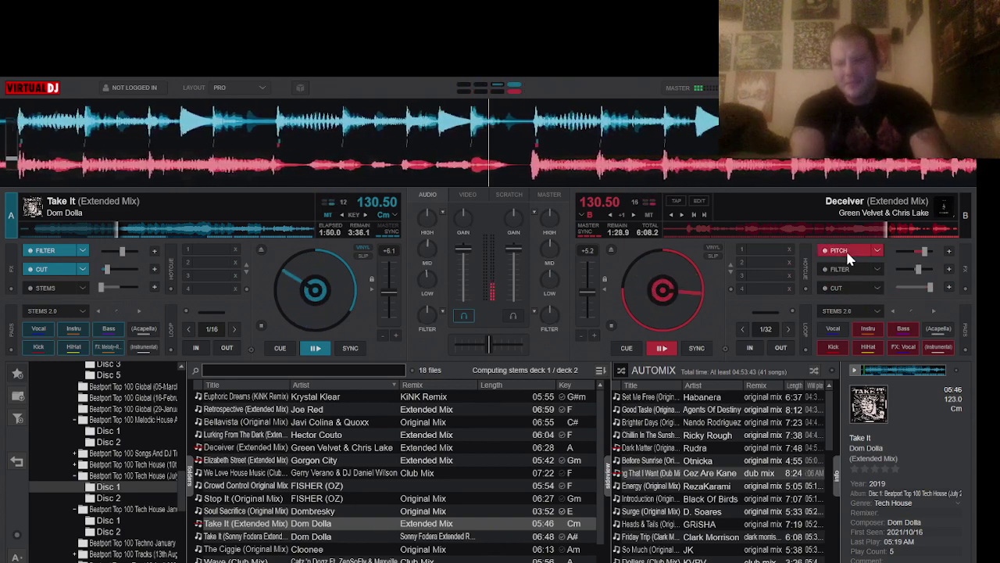
left_click(61, 250)
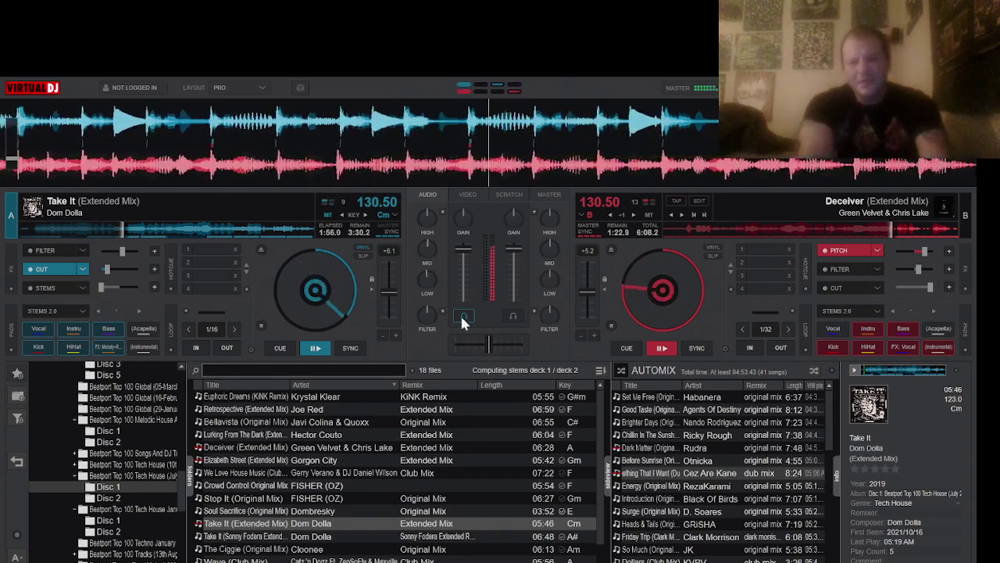
Load Elizabeth Street (Extended Mix) onto deck B in place of the playing track and start playing it
left_click_drag(313, 459, 29, 178)
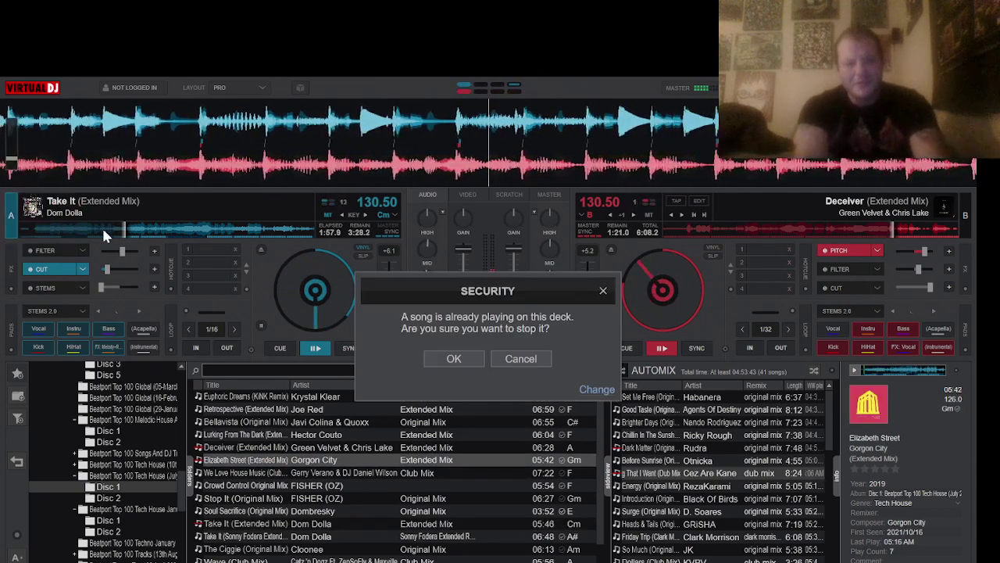
left_click(466, 358)
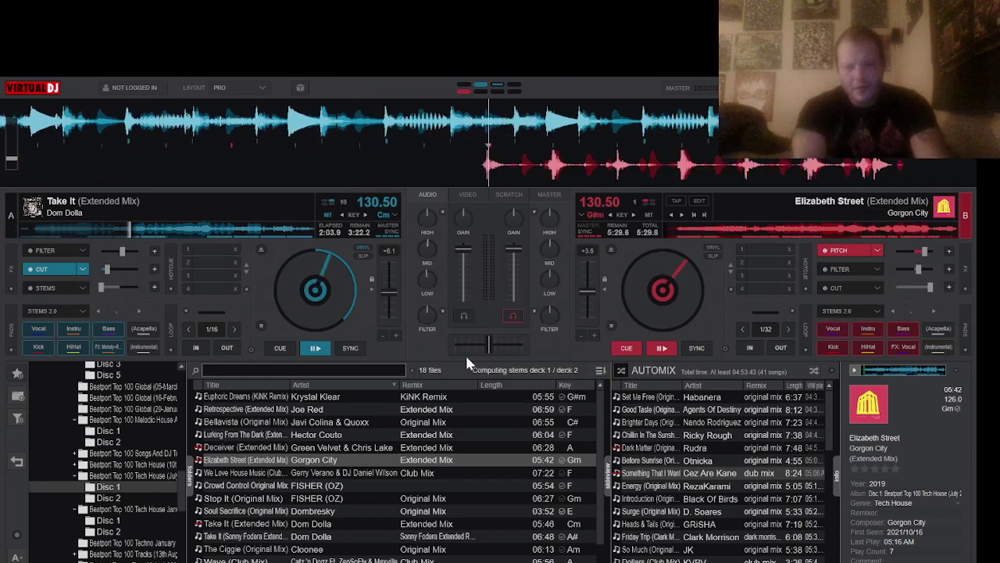
left_click(316, 348)
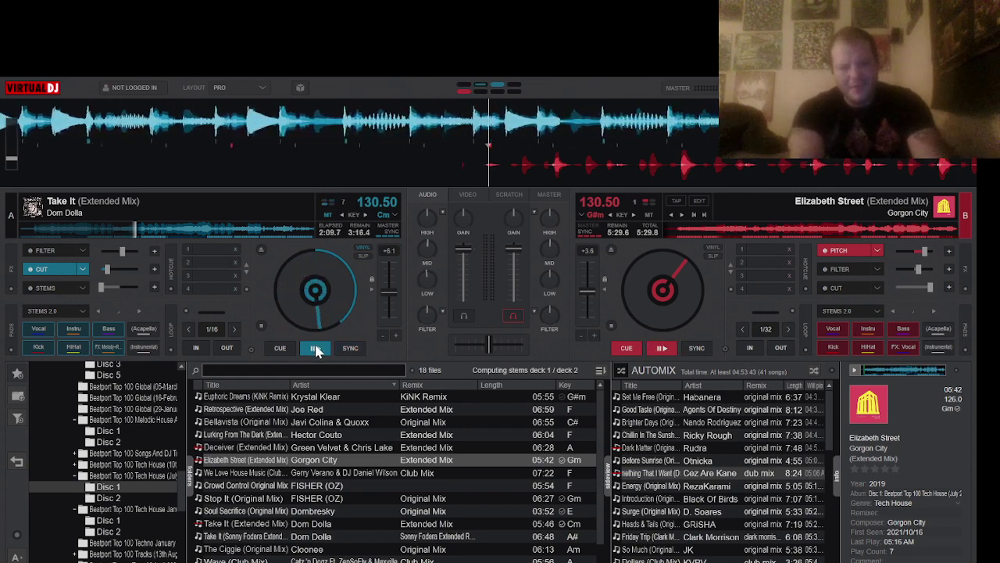
left_click(660, 349)
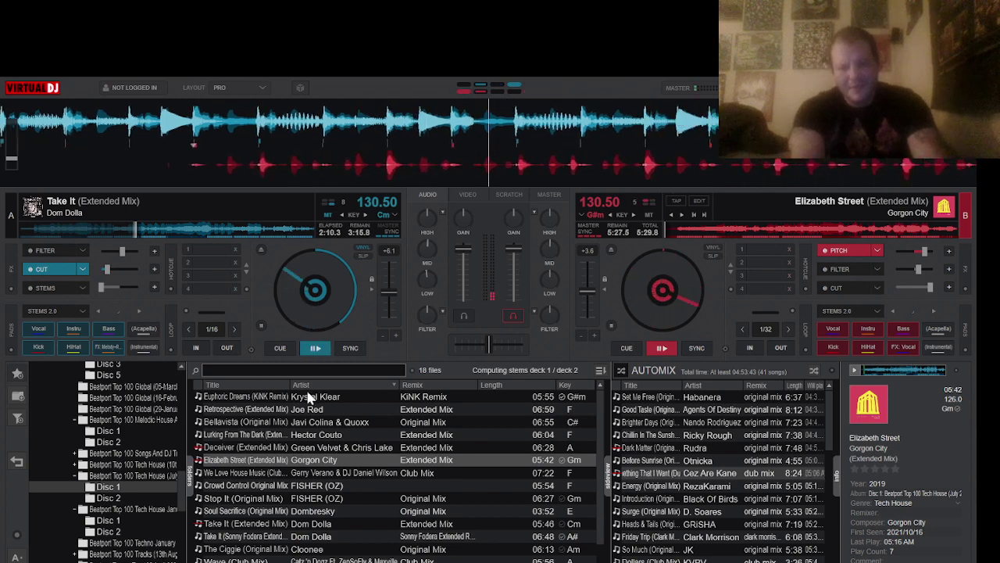
Replace the playing track on deck A with Retrospective (Extended Mix), start it and sync it to deck B
left_click_drag(250, 408, 317, 207)
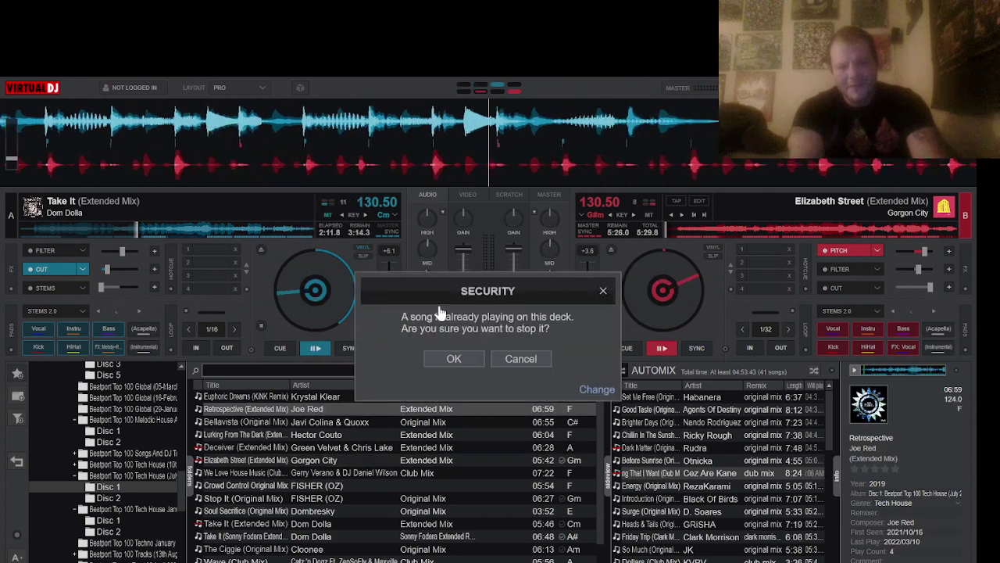
left_click(454, 358)
left_click(315, 349)
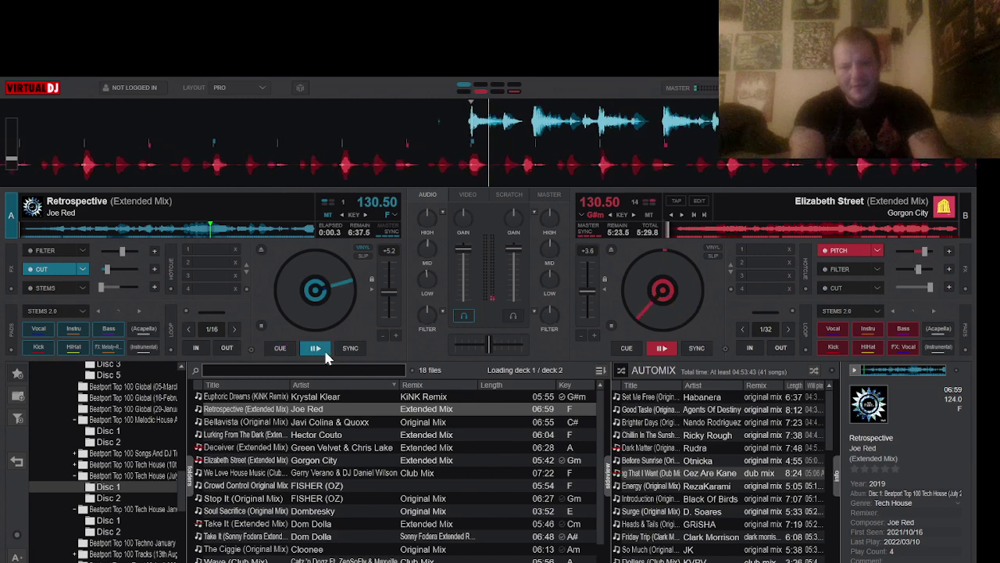
left_click(353, 348)
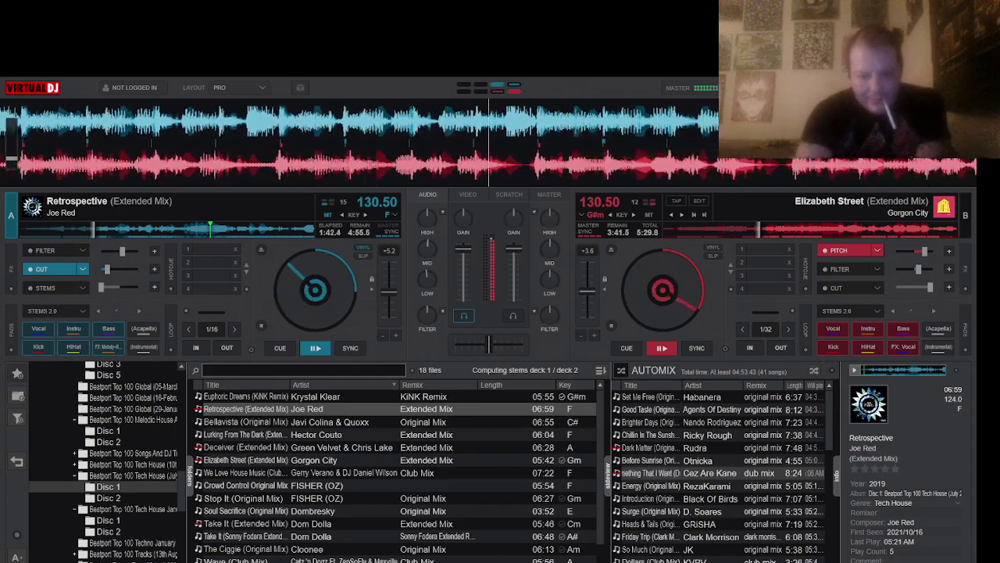
Switch to the Twitch stream in Chrome and send the chat message "thanks for playing my set"
left_click(313, 539)
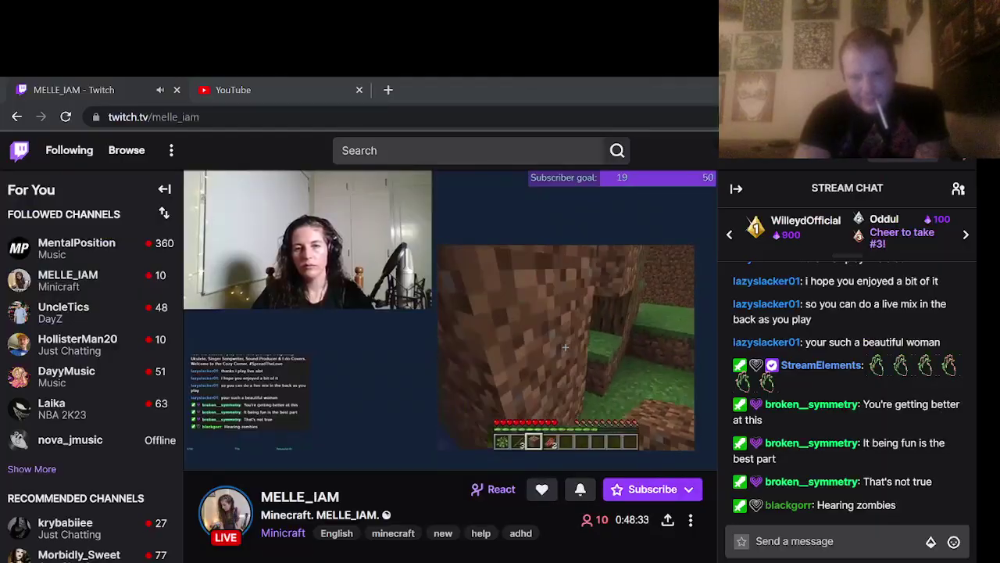
left_click(829, 547)
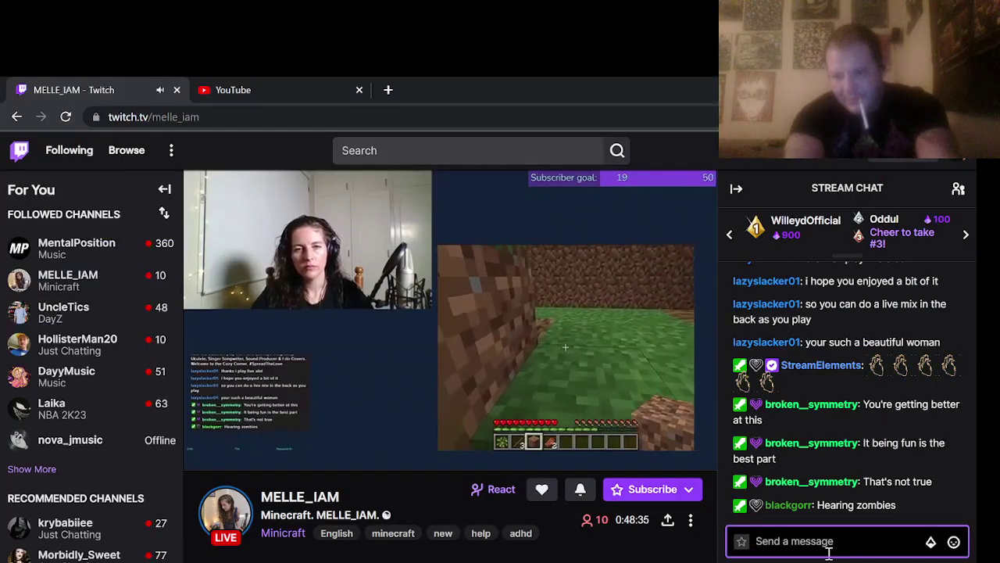
type("thanks fo")
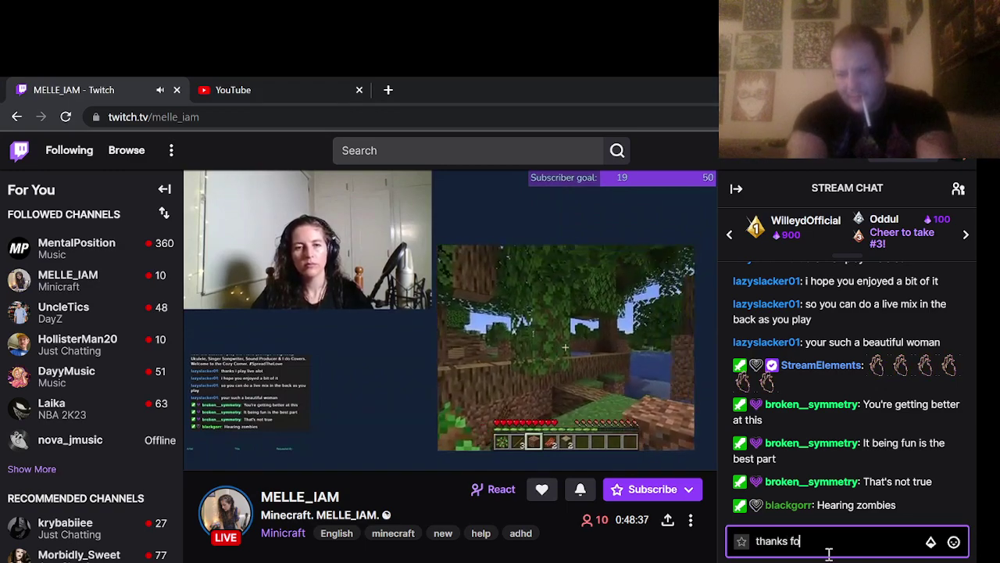
type("r playing m")
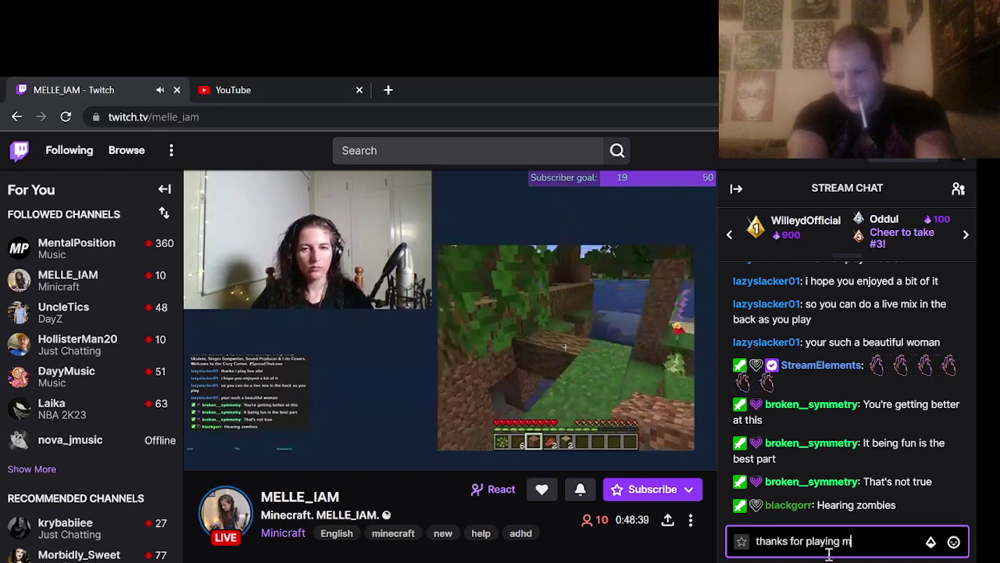
type("y set")
key("Return")
Send a second chat message reading "your so amazing"
type("tour")
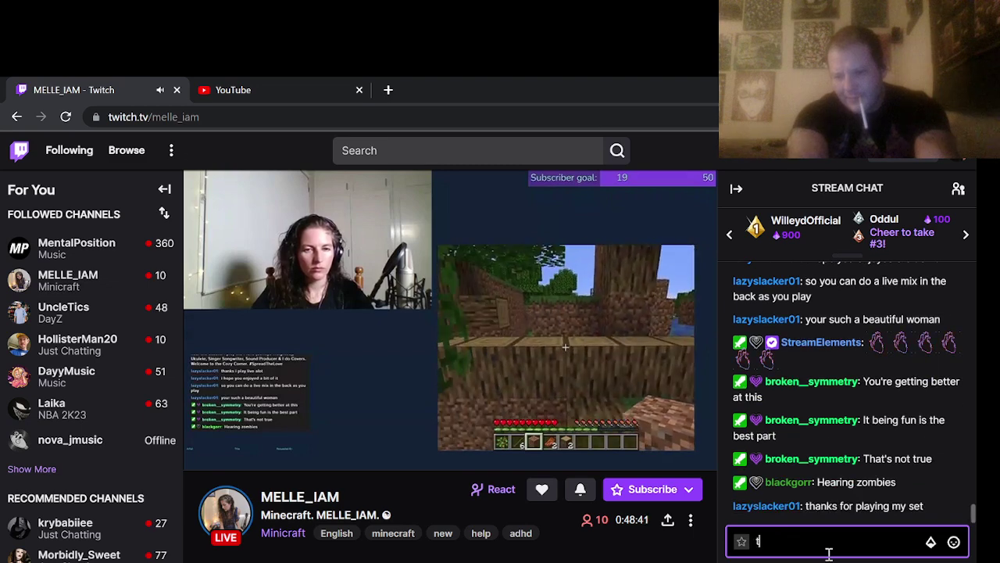
key("BackSpace")
key("BackSpace")
key("BackSpace")
key("BackSpace")
key("BackSpace")
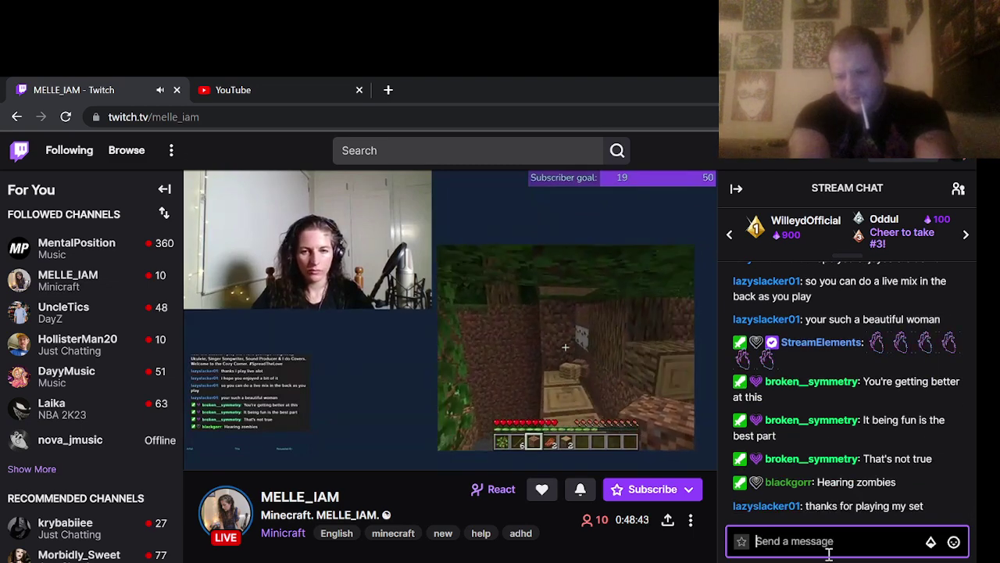
type("your d")
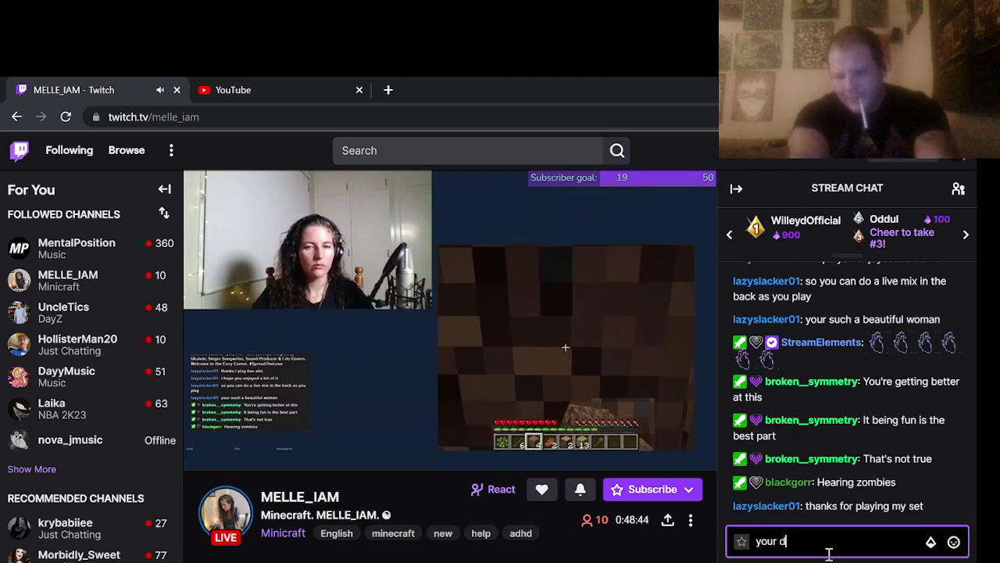
key("BackSpace")
type("so amaz")
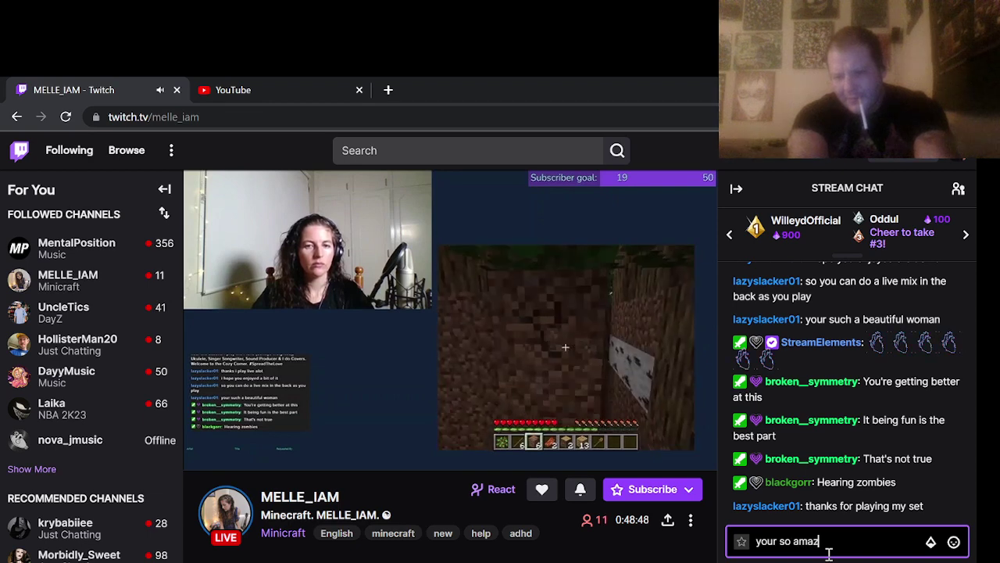
type("ing")
key("Return")
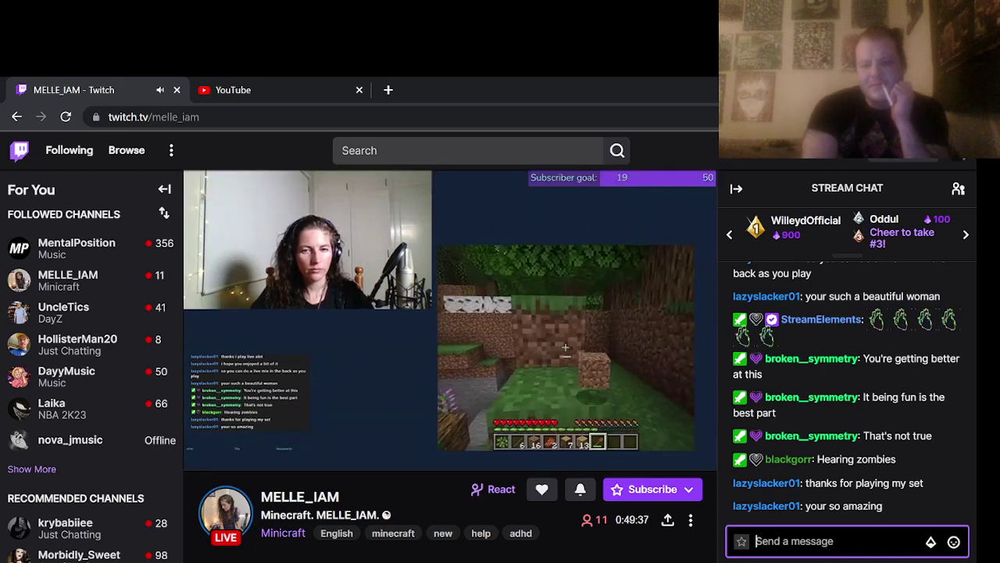
Switch back to VirtualDJ, slow deck A to 69.31 BPM and start a 1/16 loop on it
key("alt+Tab")
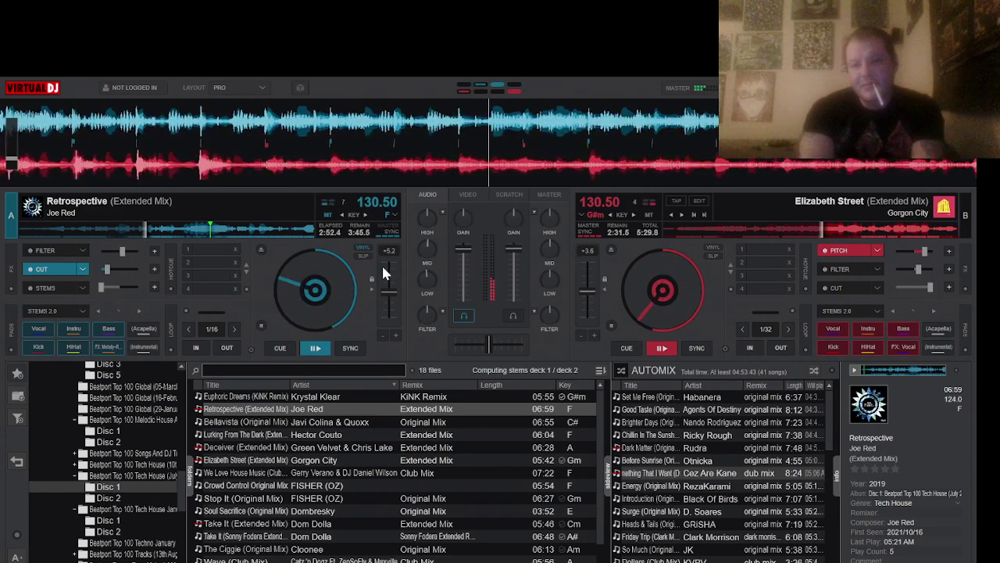
left_click_drag(391, 290, 396, 270)
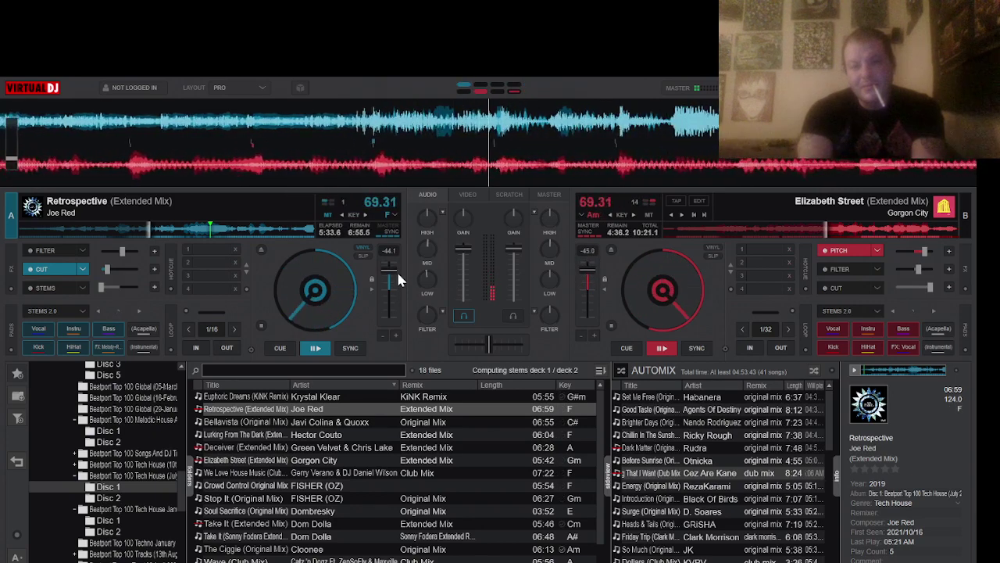
left_click(229, 349)
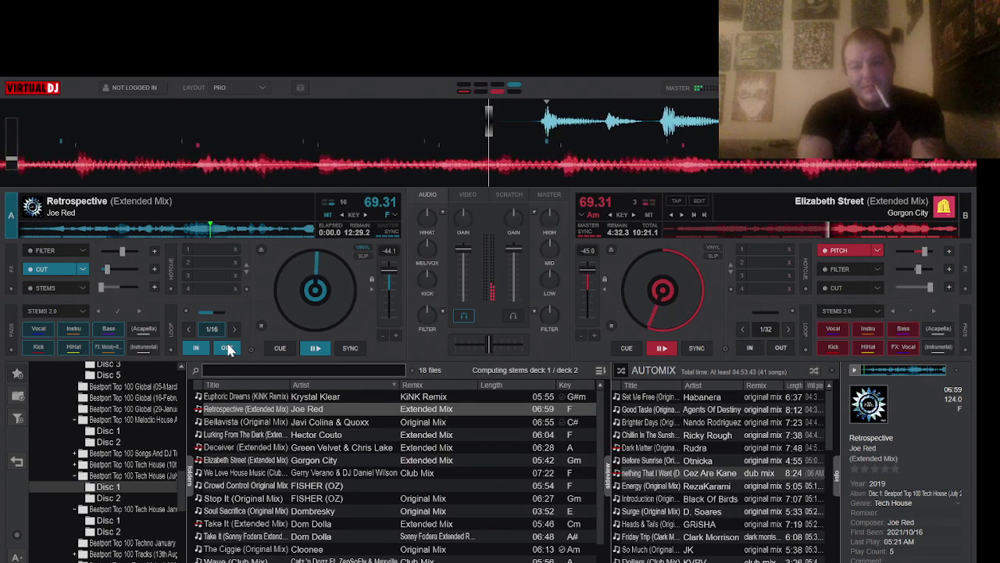
Replace the looping track on deck A with Crowd Control Original Mix, start it and sync it to deck B
left_click_drag(250, 485, 284, 238)
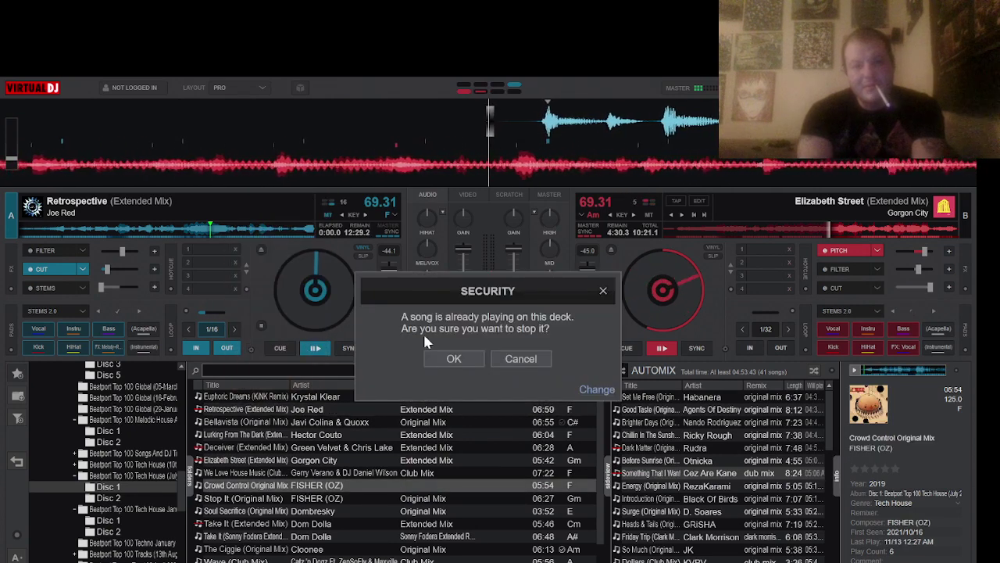
left_click(452, 358)
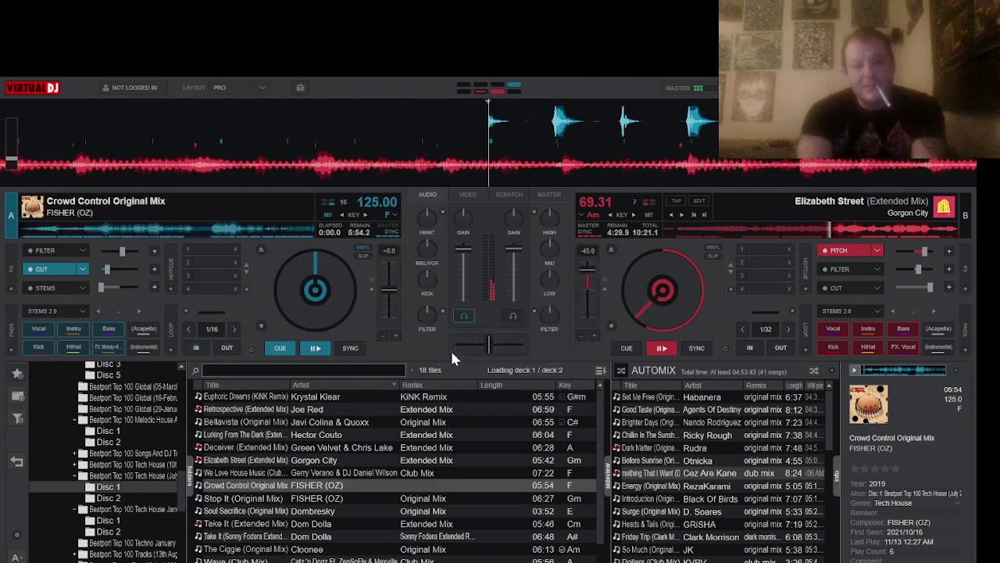
left_click(314, 349)
left_click(349, 349)
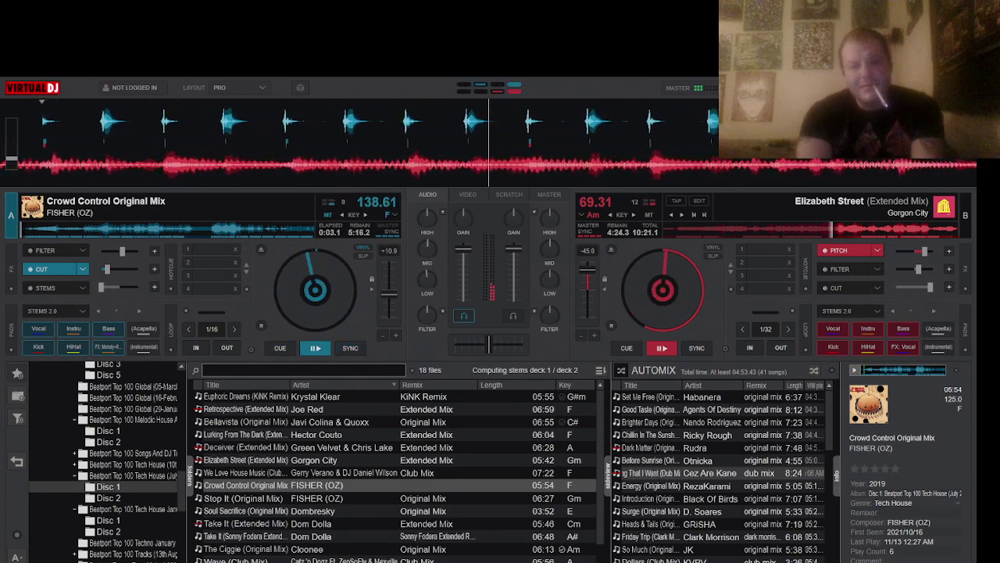
Turn off the Pitch effect on deck B and the Cut effect on deck A
left_click(831, 251)
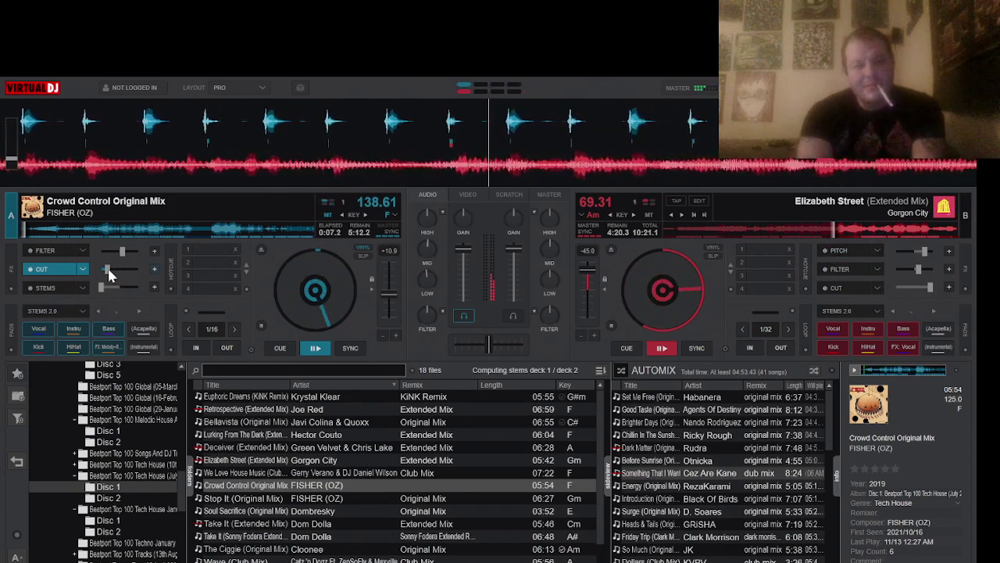
left_click(36, 270)
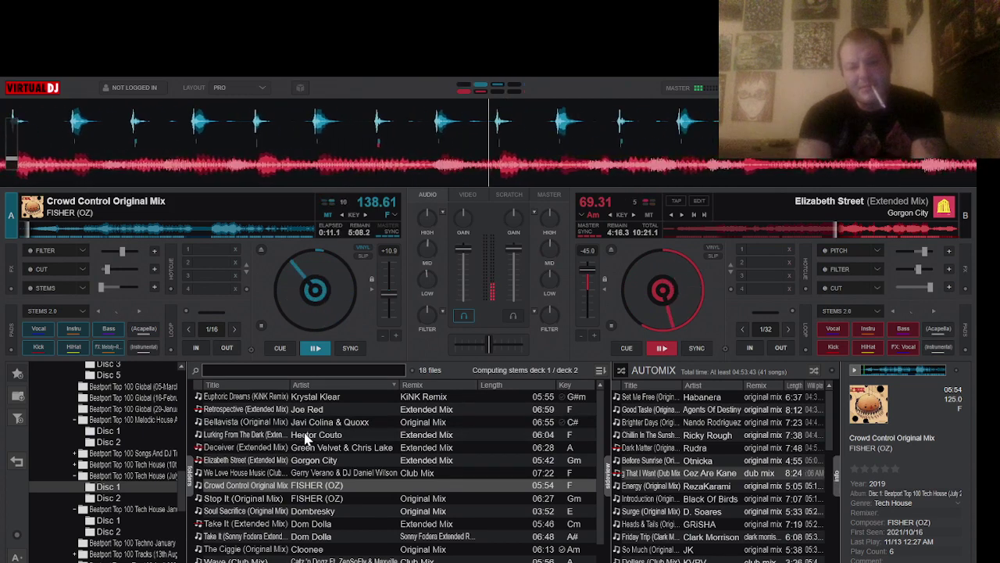
Replace the track on deck B with The Ciggie (Original Mix), start it and sync it to deck A
left_click_drag(330, 550, 767, 264)
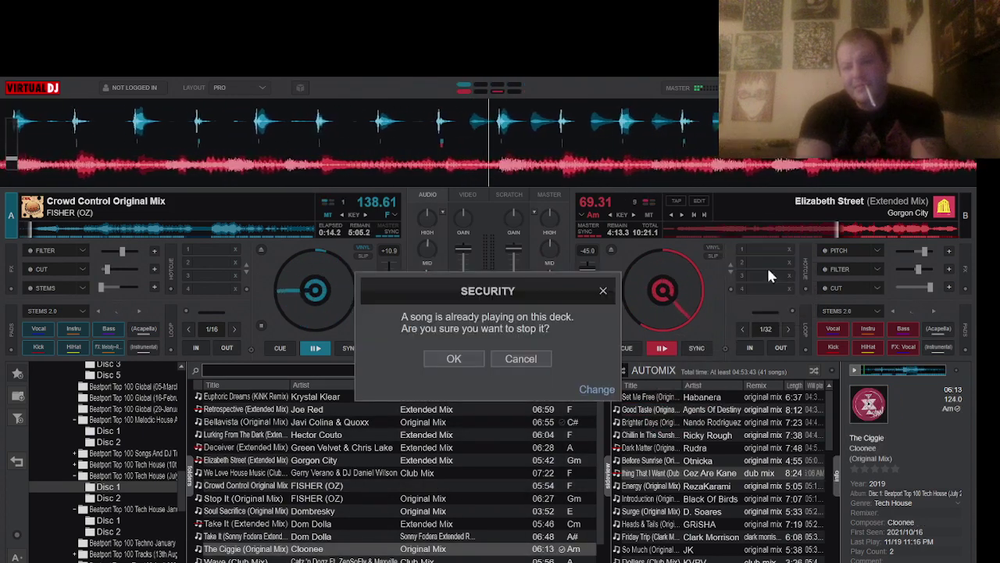
left_click(453, 359)
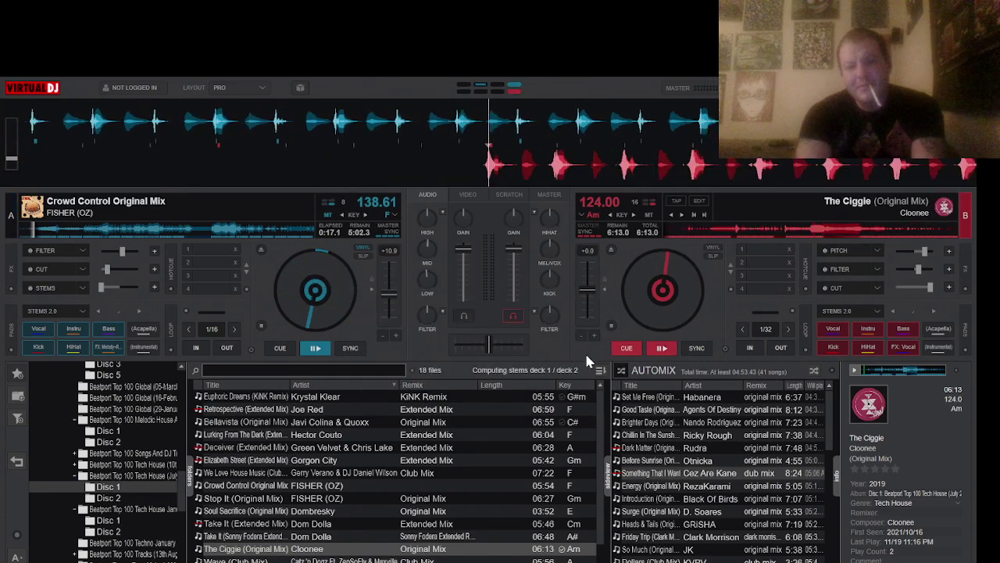
left_click(661, 348)
left_click(692, 349)
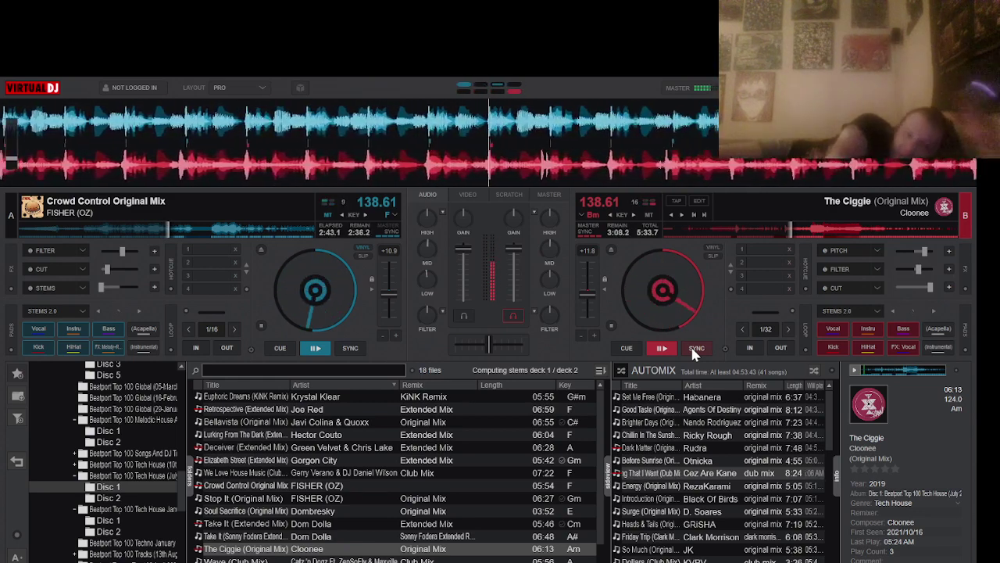
Turn on Cut on deck A, replace its Stems effect with Backspin and trigger the backspin
left_click(62, 266)
left_click(83, 287)
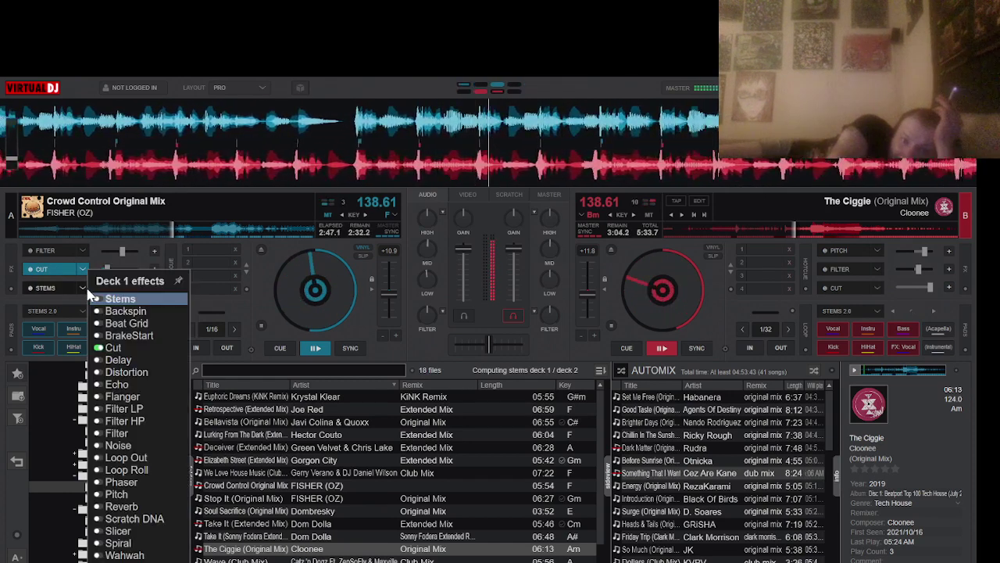
left_click(151, 312)
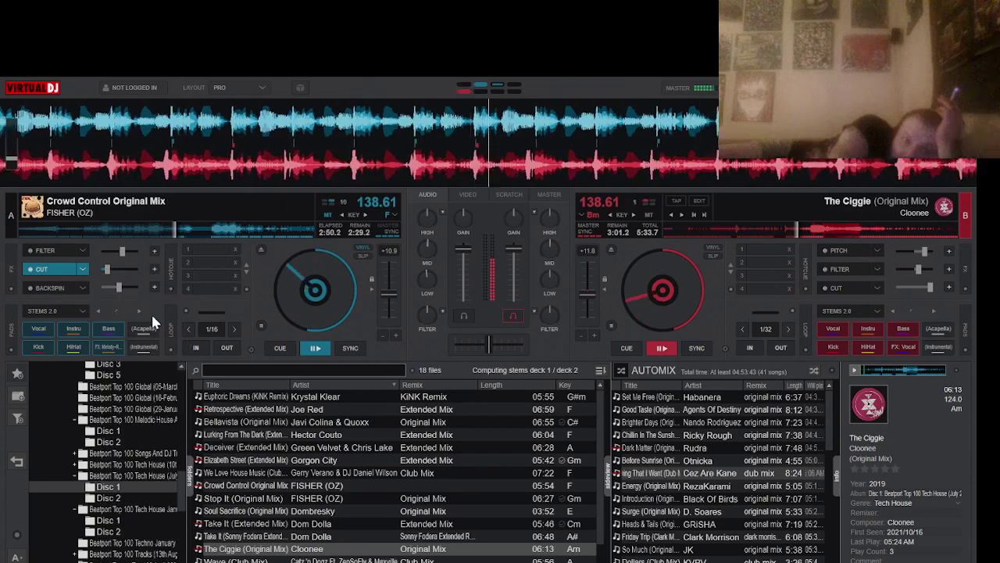
left_click(59, 288)
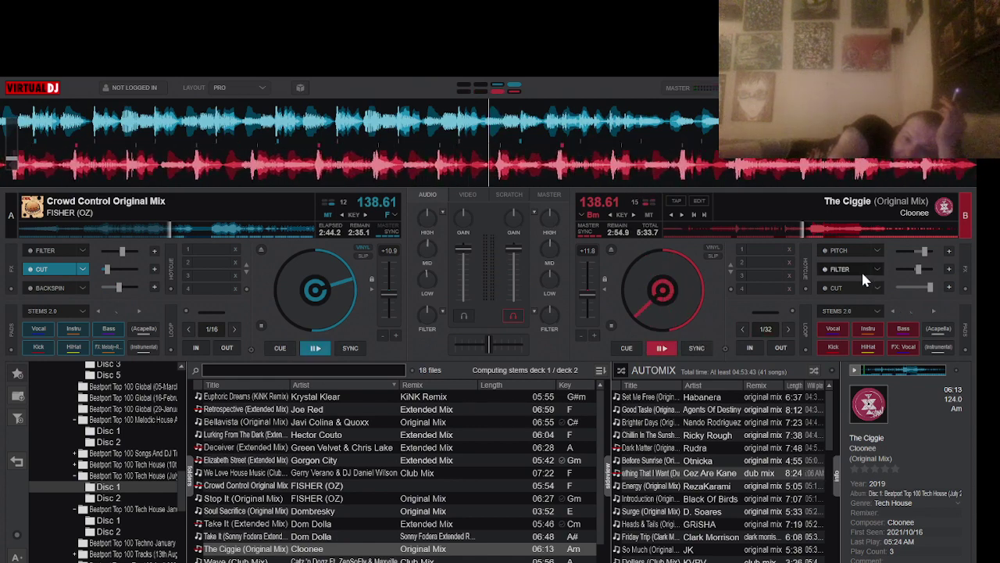
Turn on the Pitch effect on deck B
left_click(844, 252)
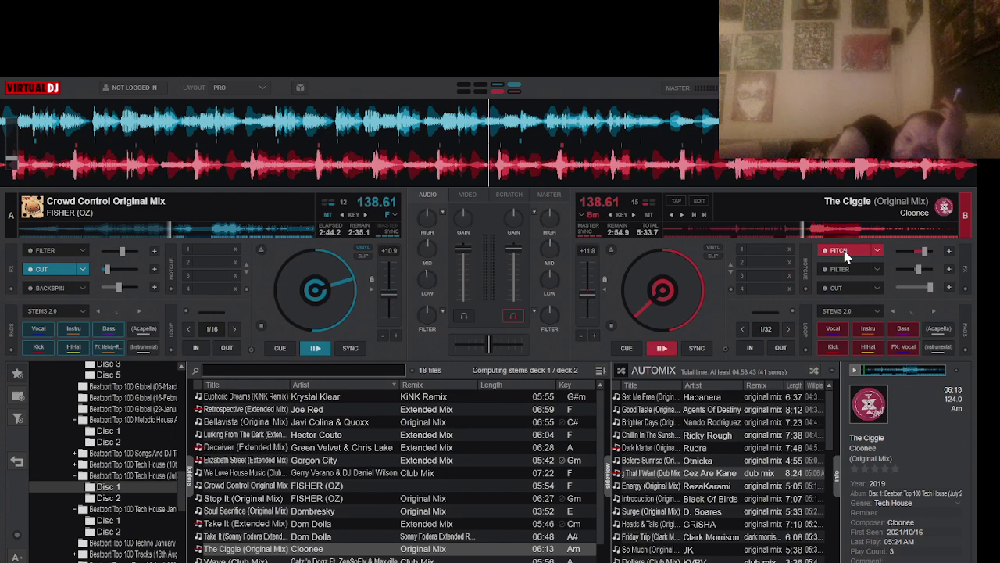
left_click(662, 349)
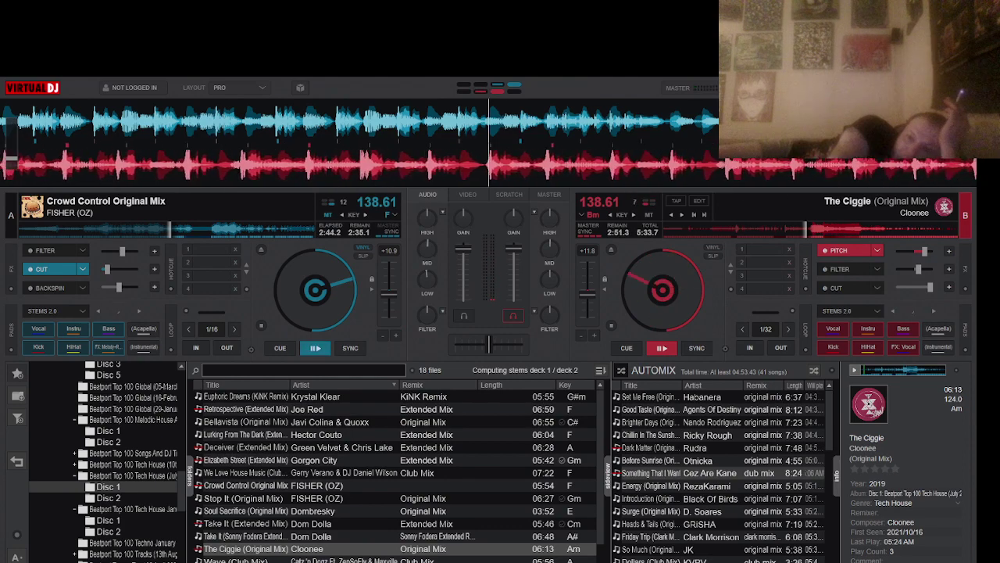
Quit VirtualDJ while the track is still playing and close Streamlabs Desktop
key("alt+F4")
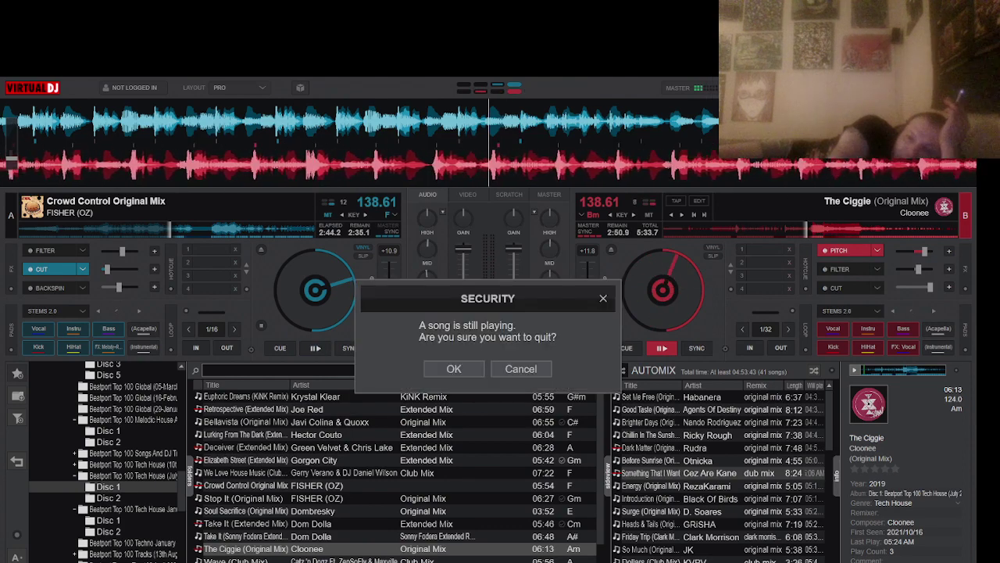
left_click(451, 363)
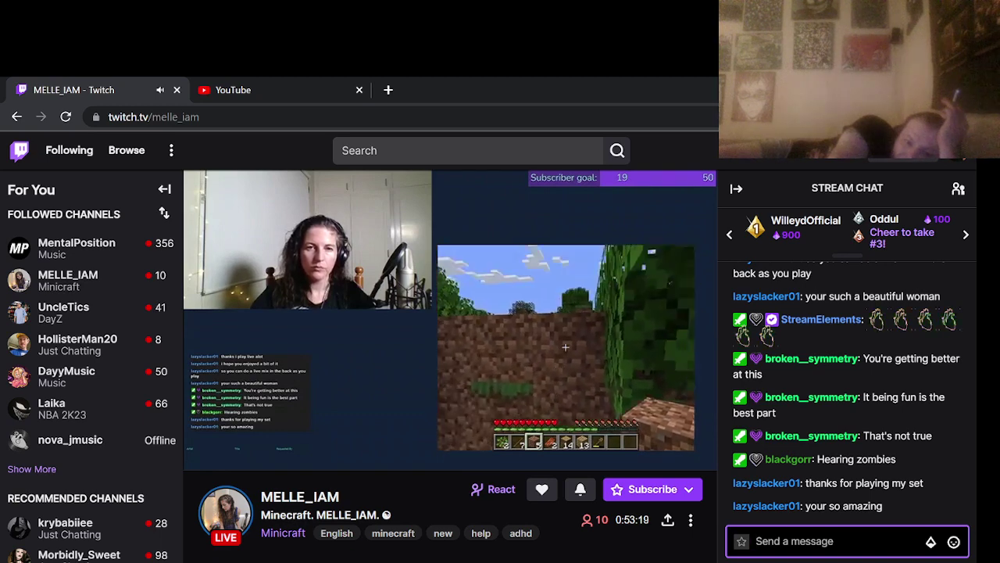
mouse_move(317, 562)
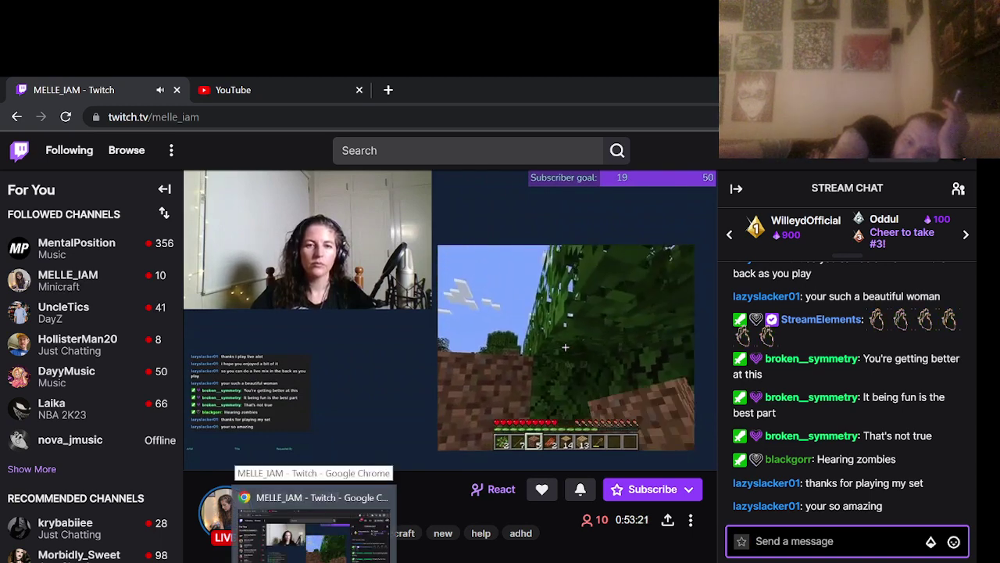
mouse_move(352, 562)
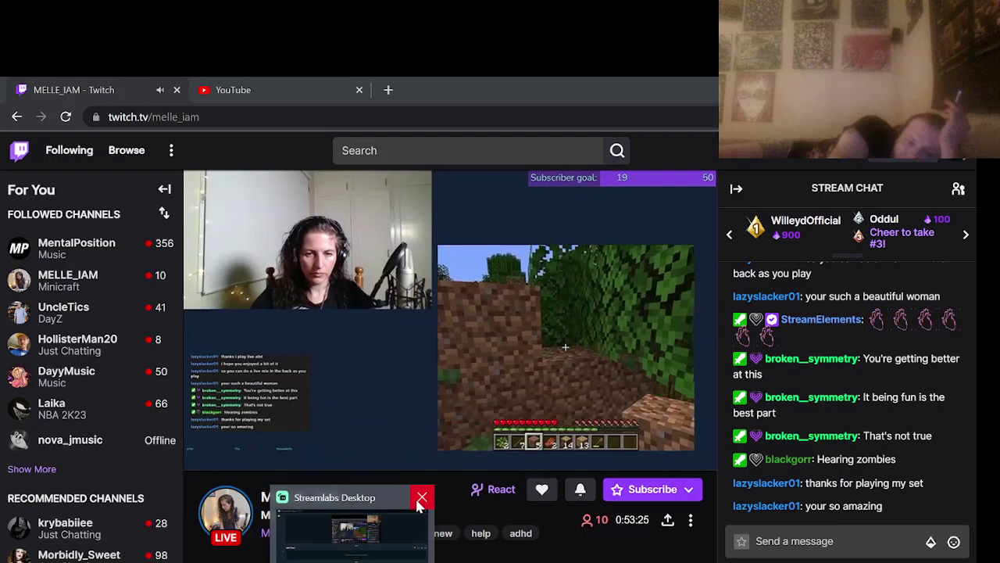
left_click(418, 503)
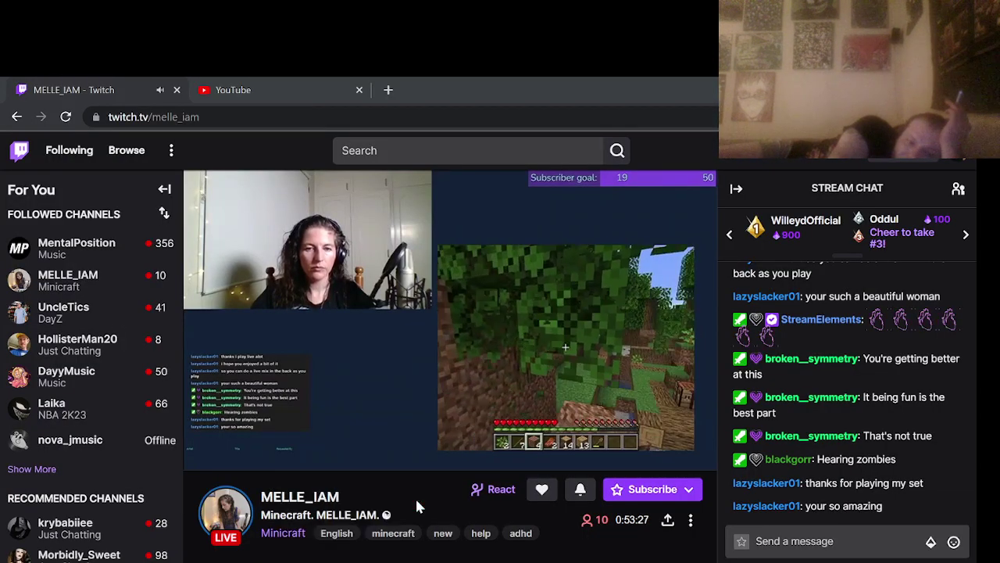